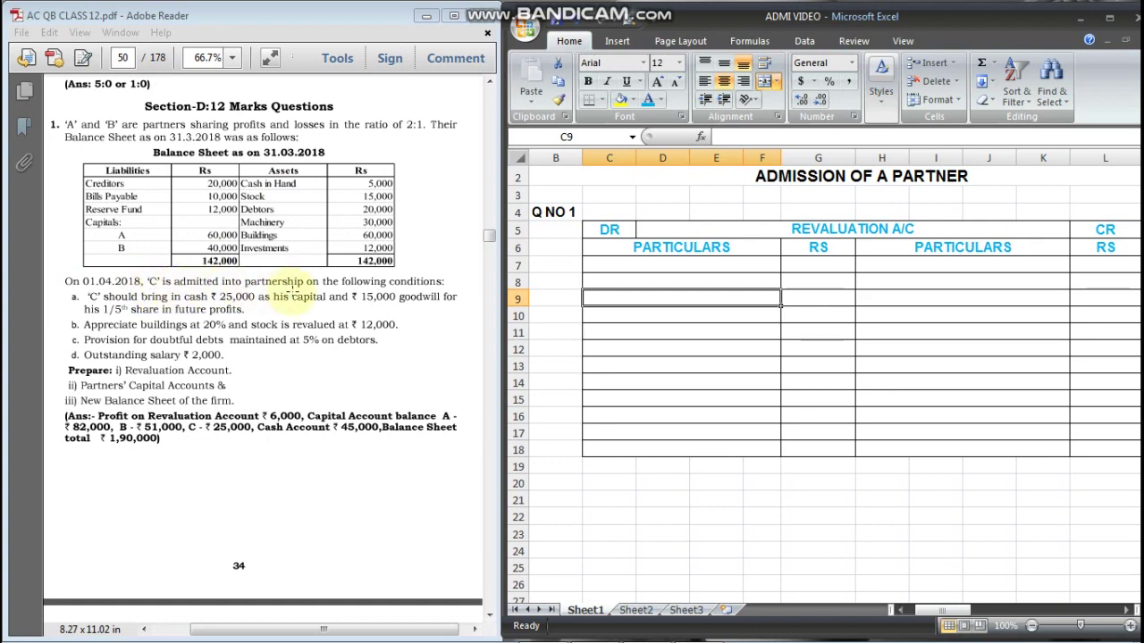
- Examine question 1 in the PDF: the admission date, C's capital and goodwill, and partners A and B's profit-sharing ratio
drag(298, 292, 362, 295)
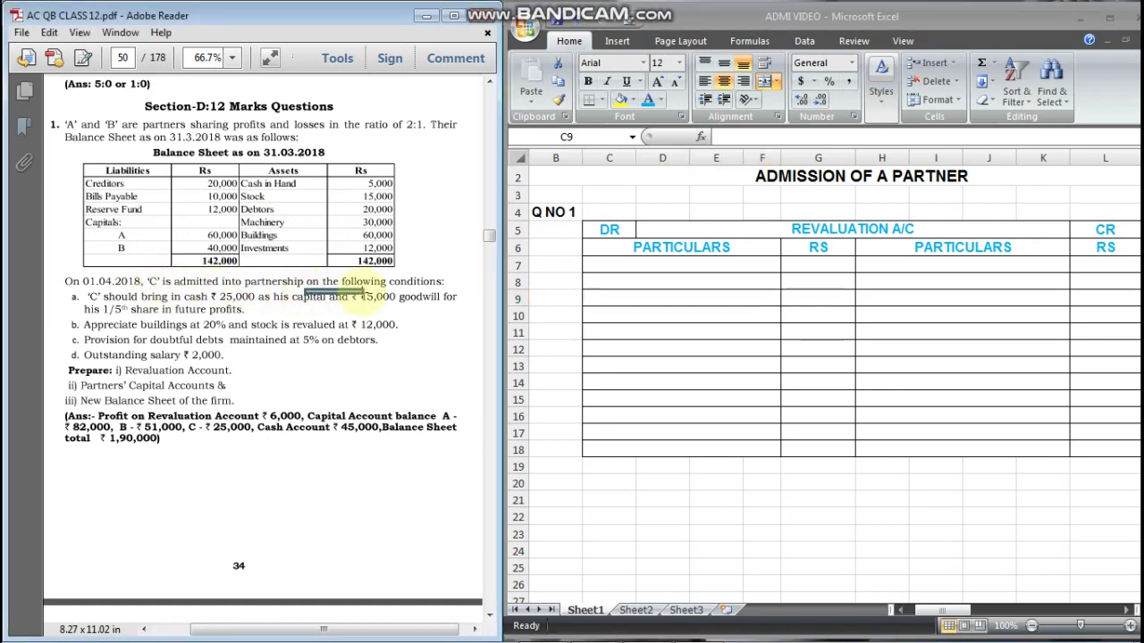
click(413, 297)
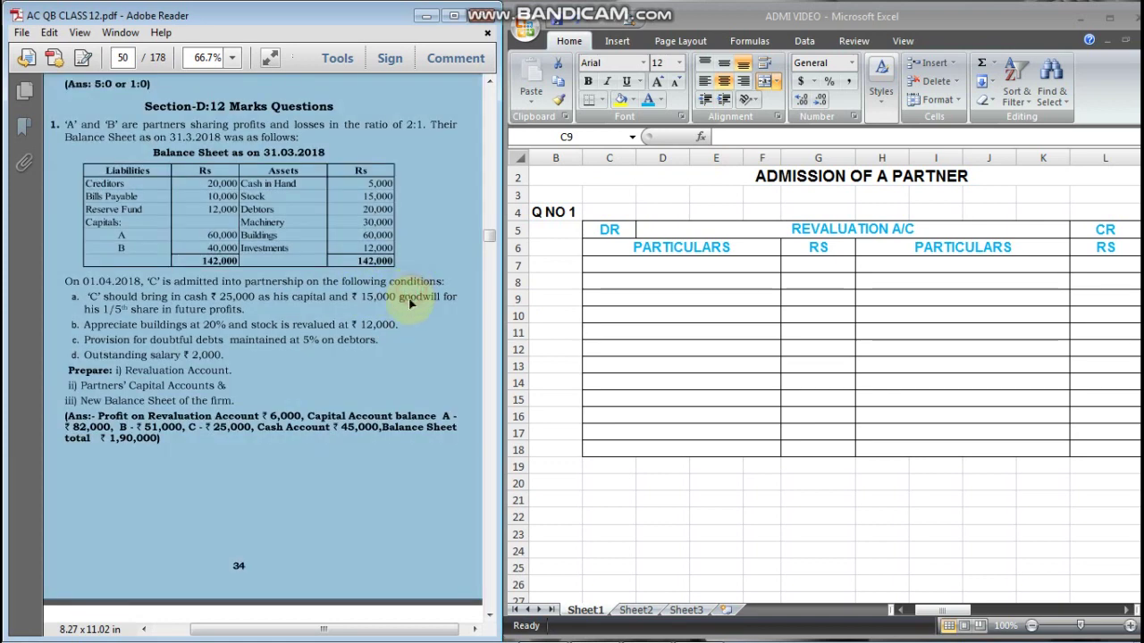
click(303, 325)
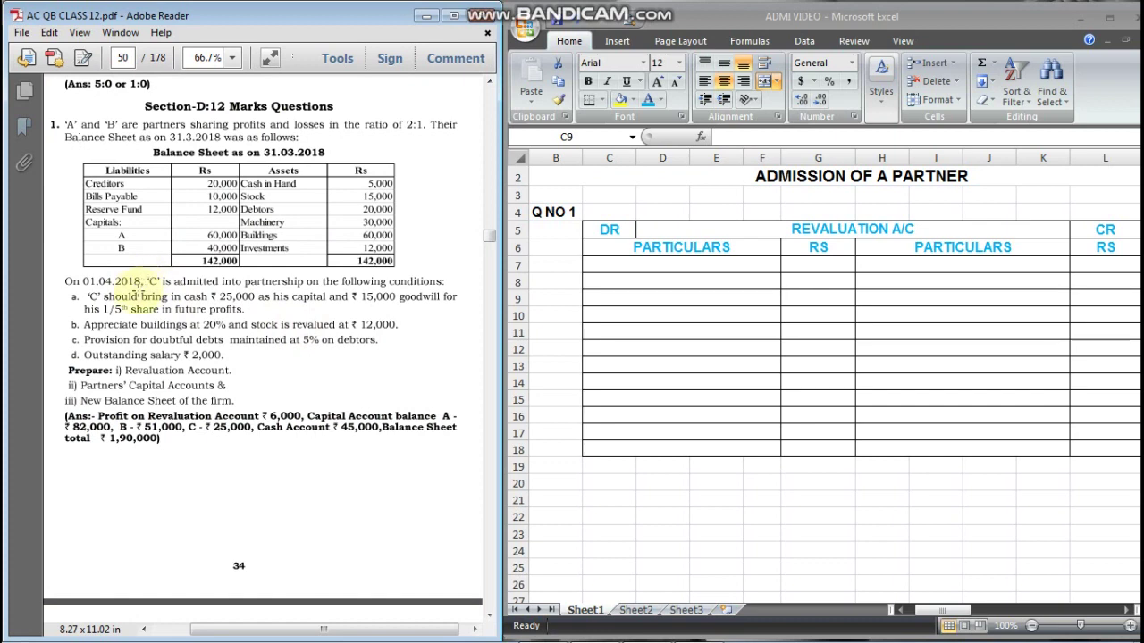
drag(83, 281, 145, 283)
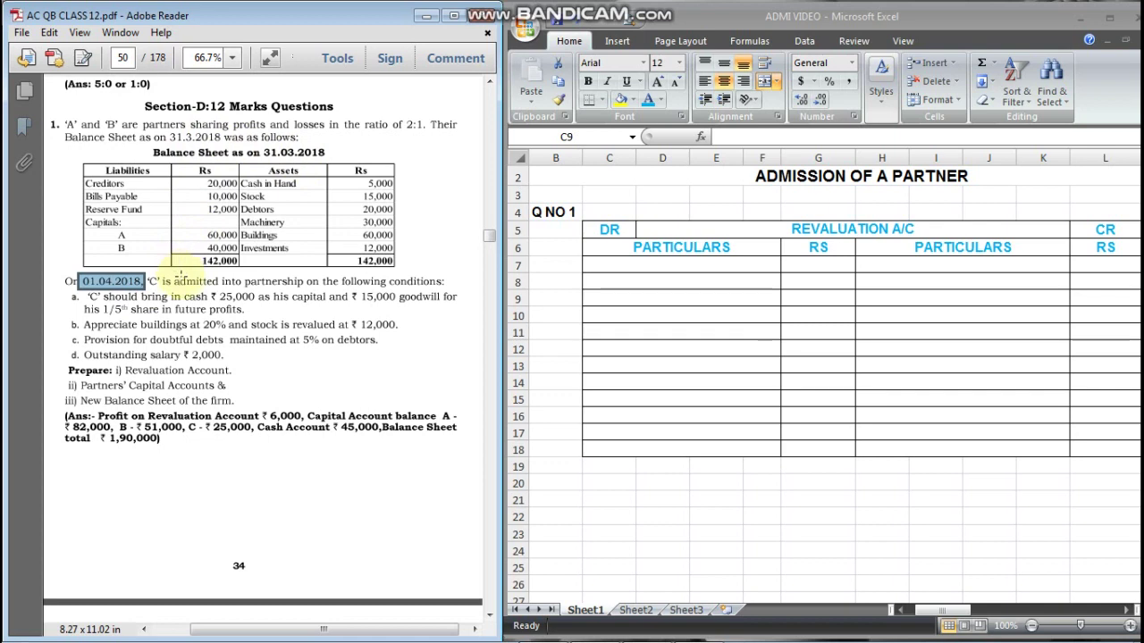
click(190, 309)
click(95, 288)
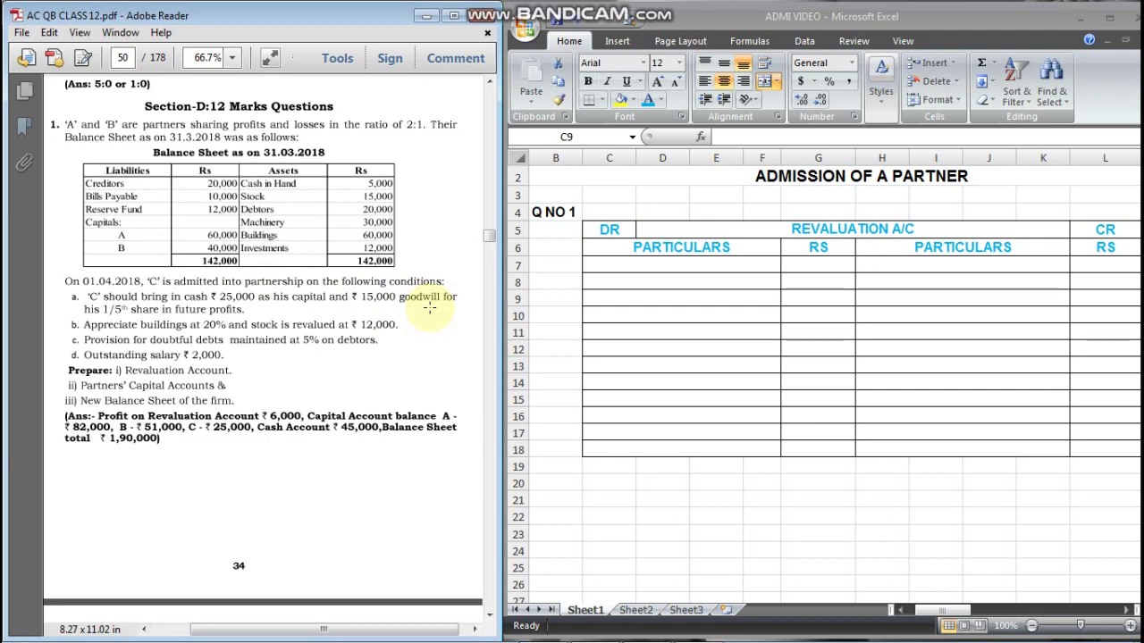
drag(357, 284, 404, 305)
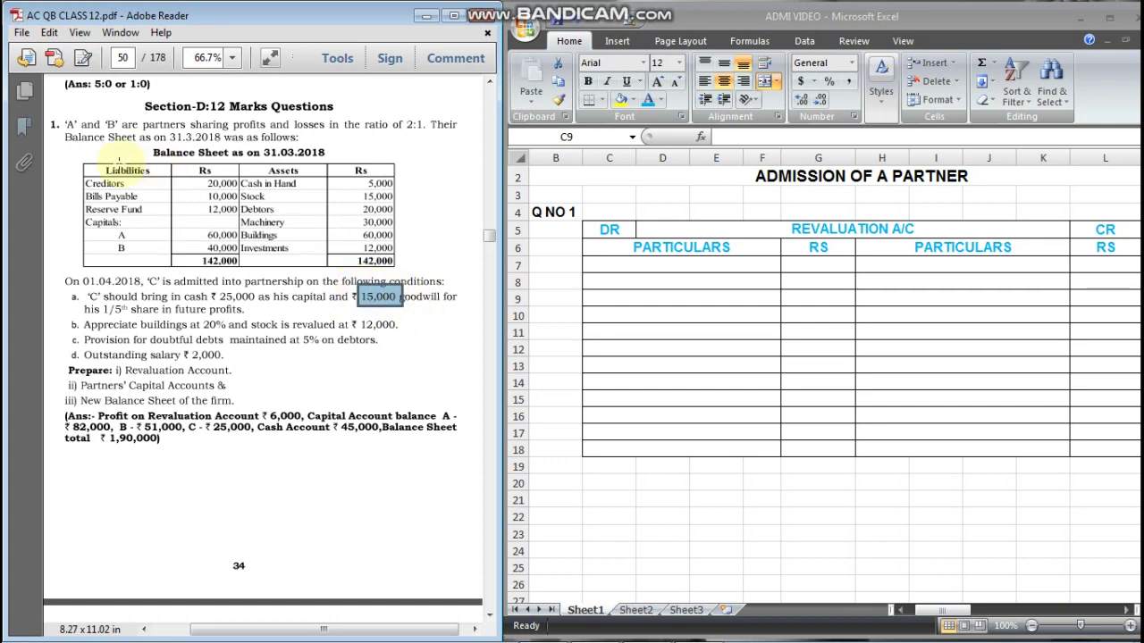
drag(63, 115, 120, 132)
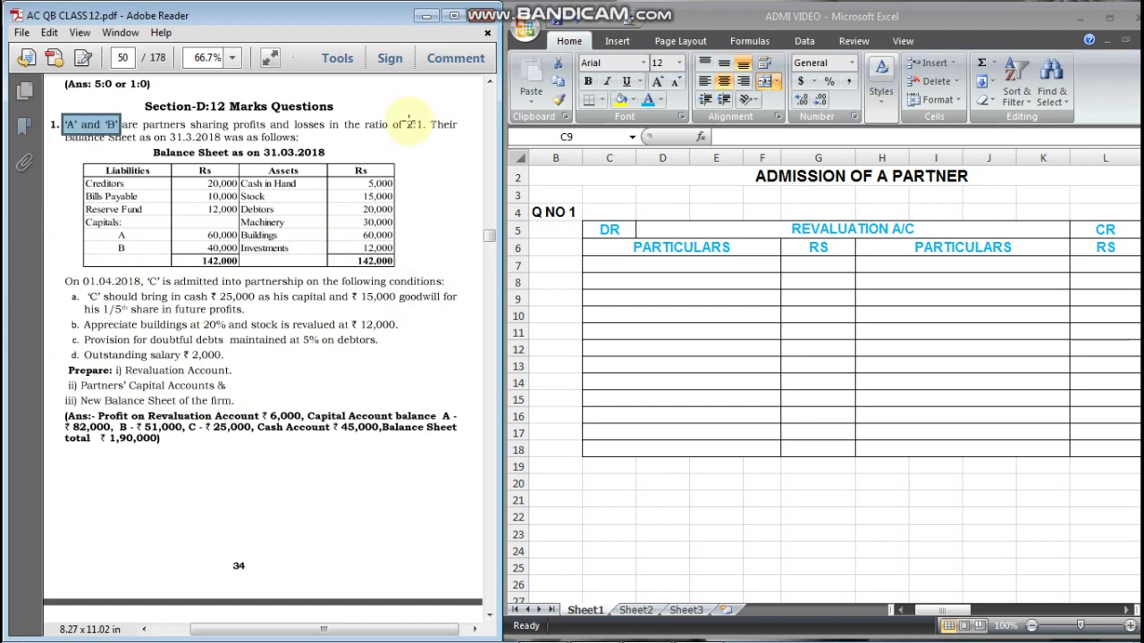
drag(405, 113, 425, 141)
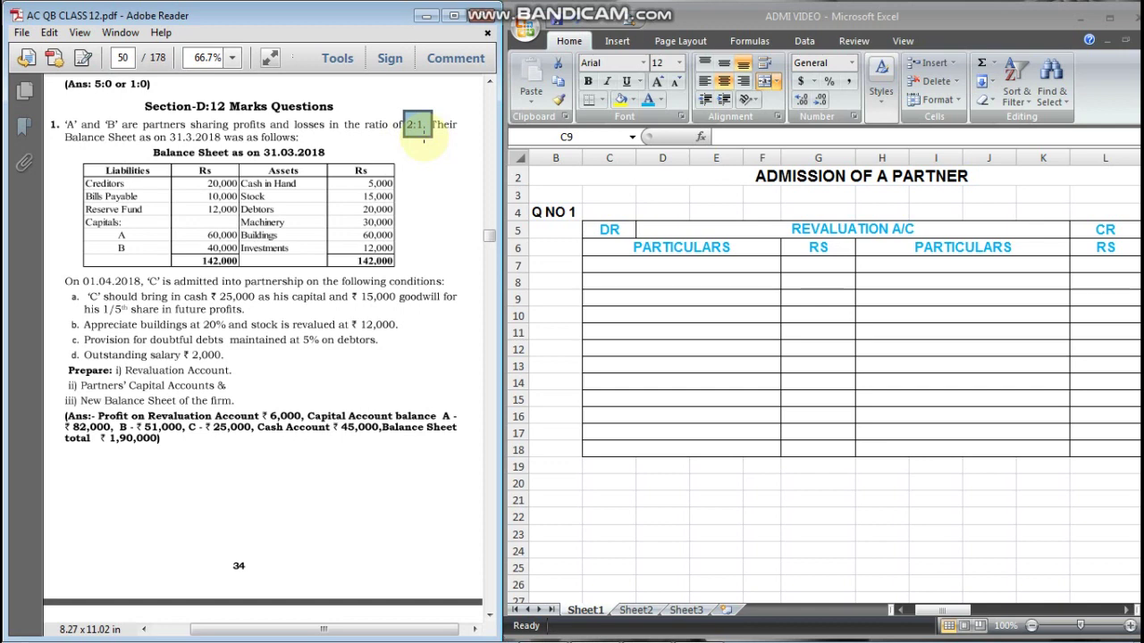
drag(424, 141, 423, 140)
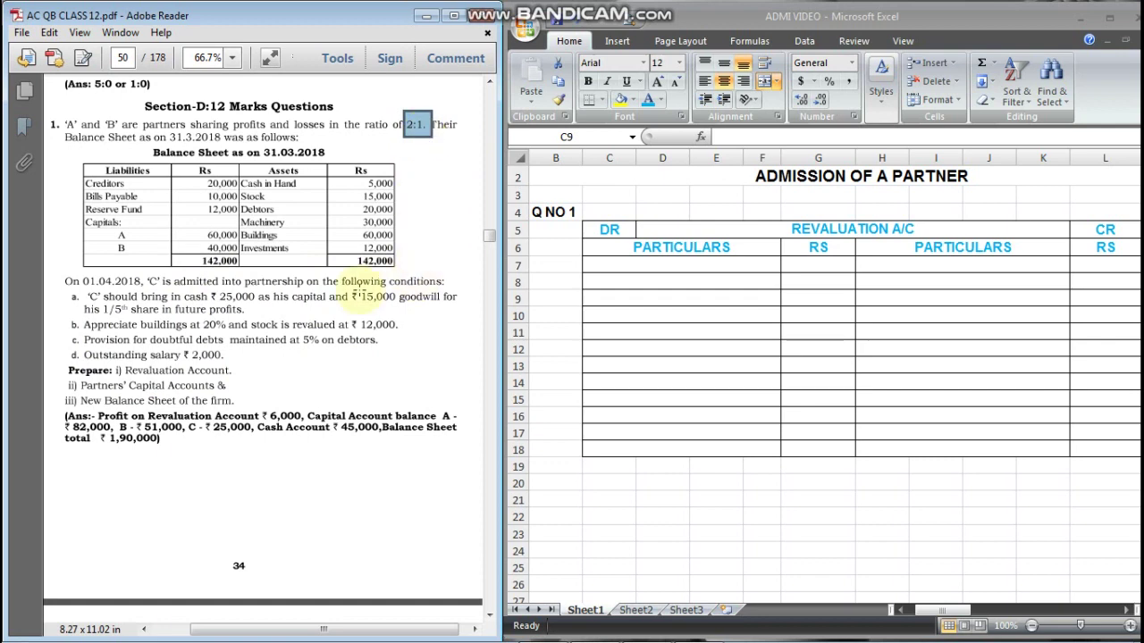
drag(360, 295, 400, 307)
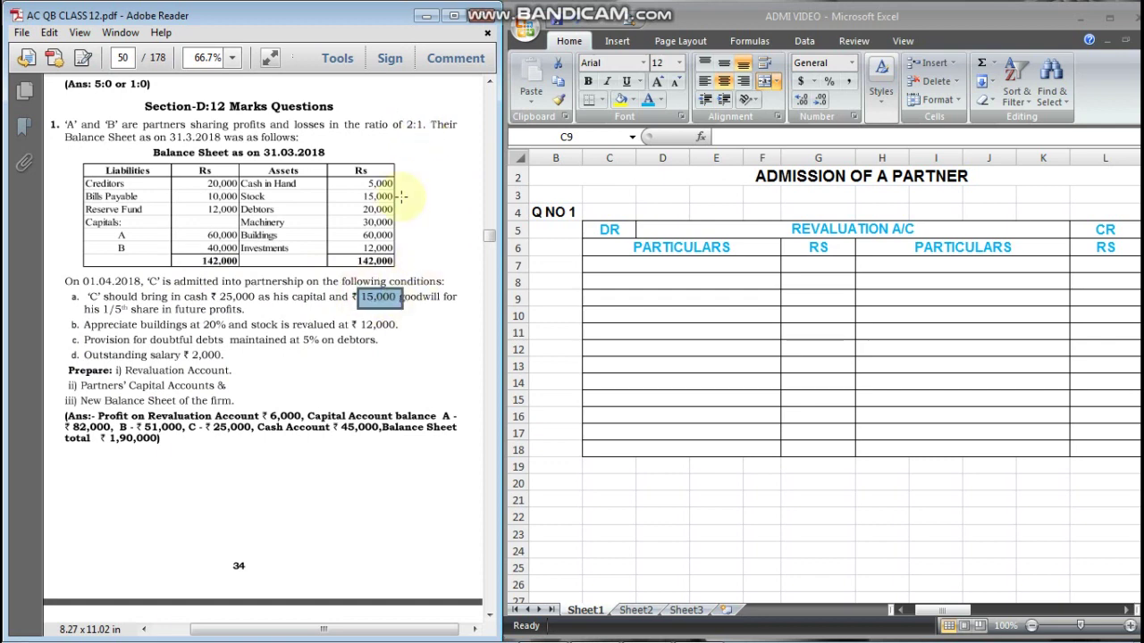
drag(402, 116, 438, 139)
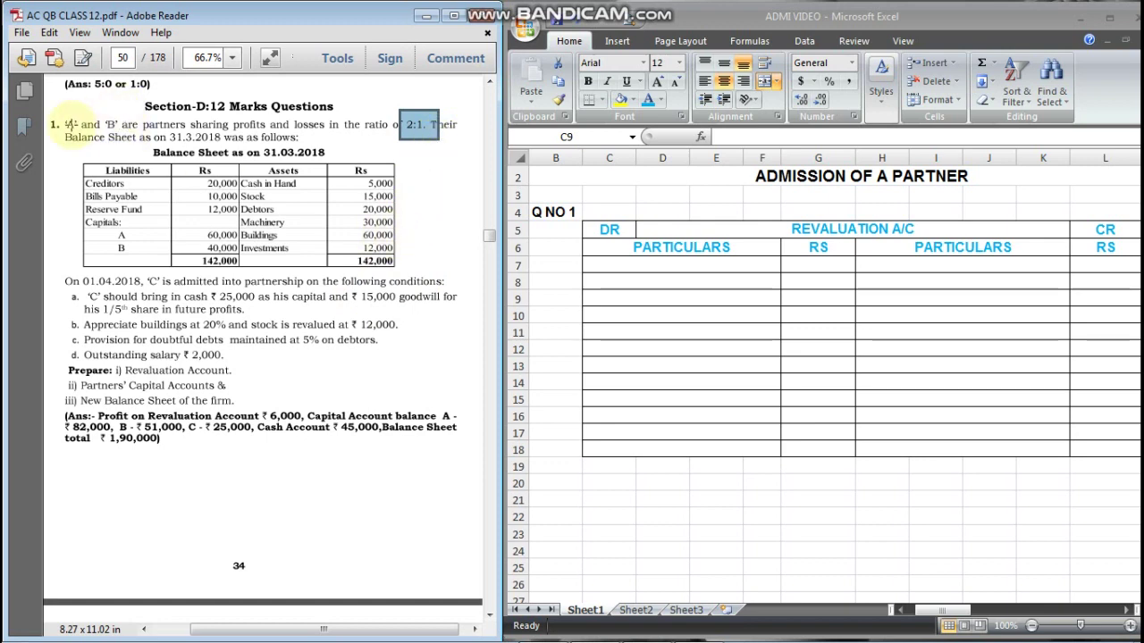
drag(63, 114, 121, 134)
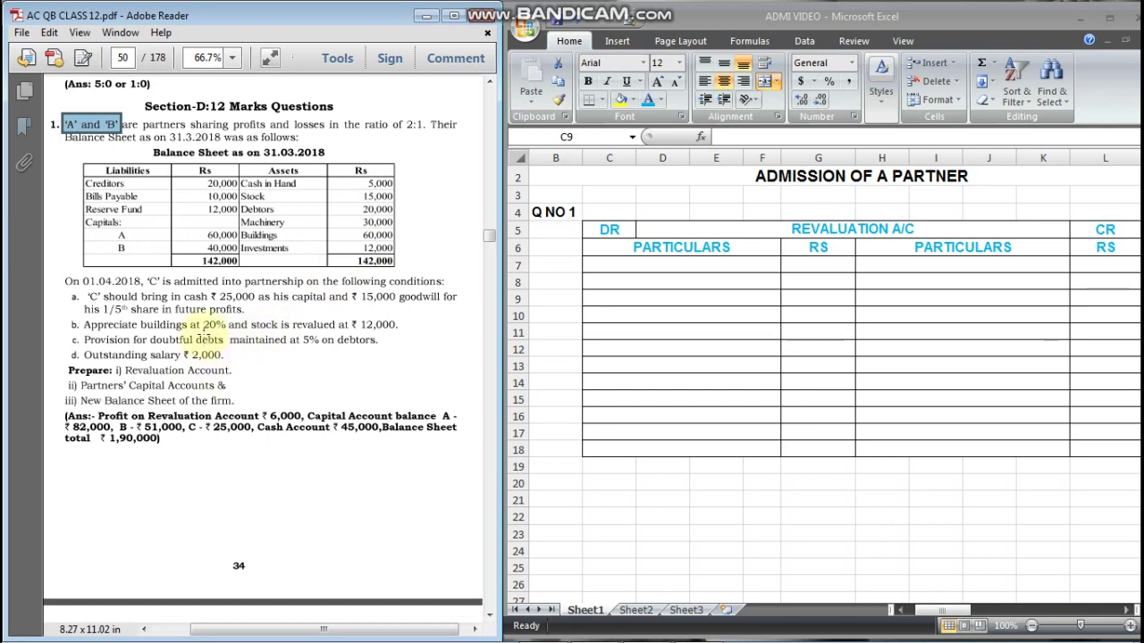
- Enter "By Building A/c" as the first credit-side particular of the Revaluation A/c, in row 7 of the Excel sheet
click(903, 264)
click(905, 266)
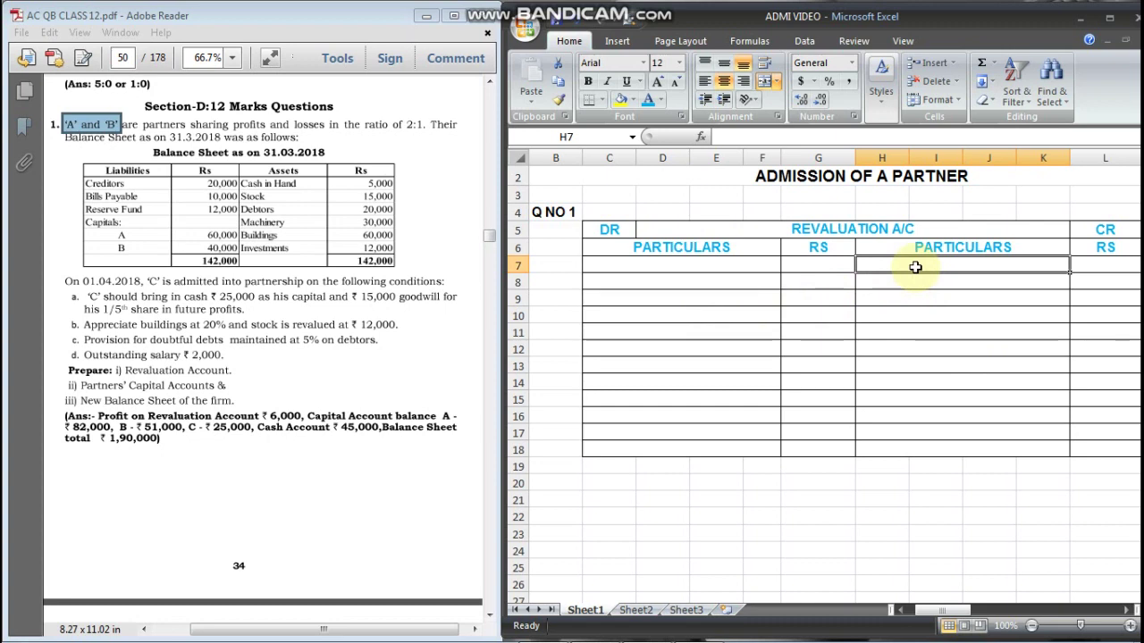
text(By Building )
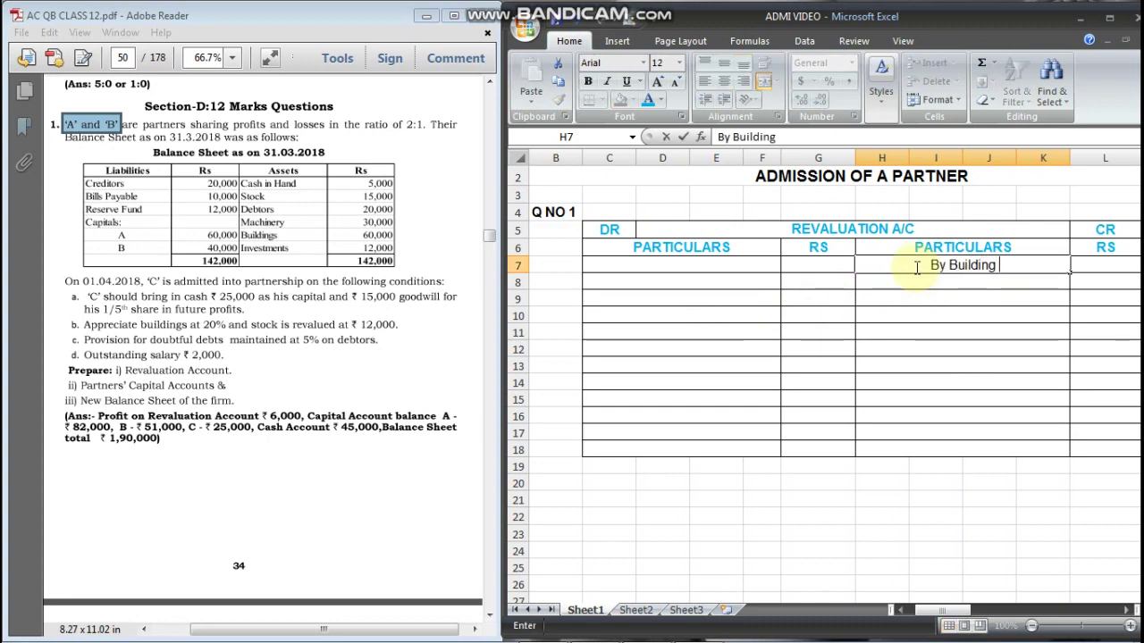
text(A/c)
key(Tab)
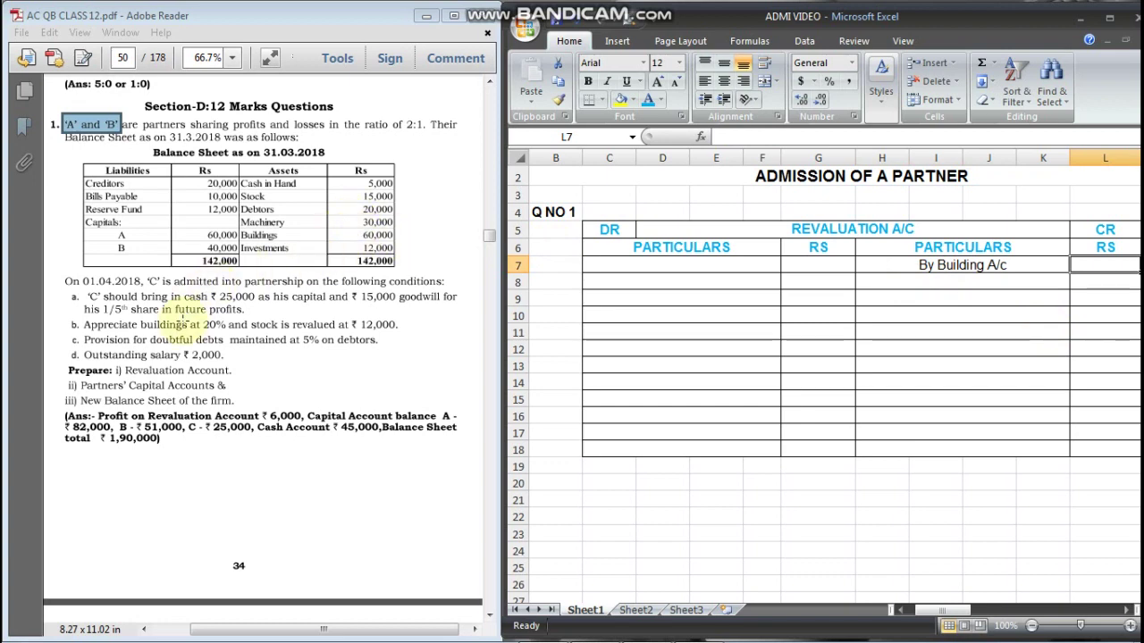
- Add the working note "(60000*20/100)" below the building entry and enter 12000 as its credit amount in L7
click(934, 284)
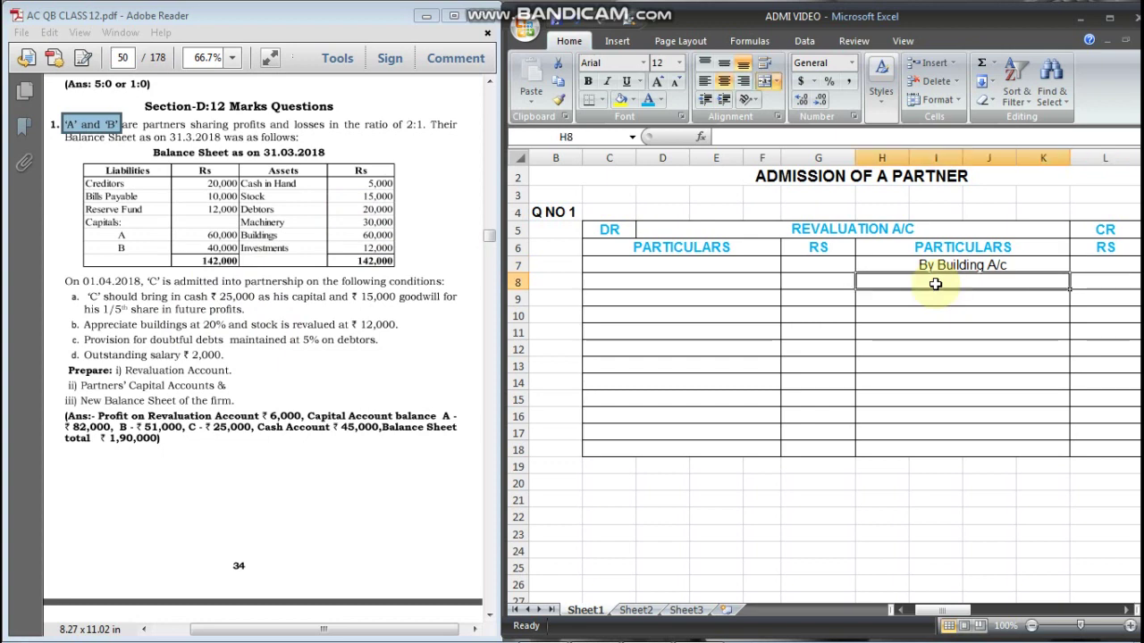
text((60000*20/100)
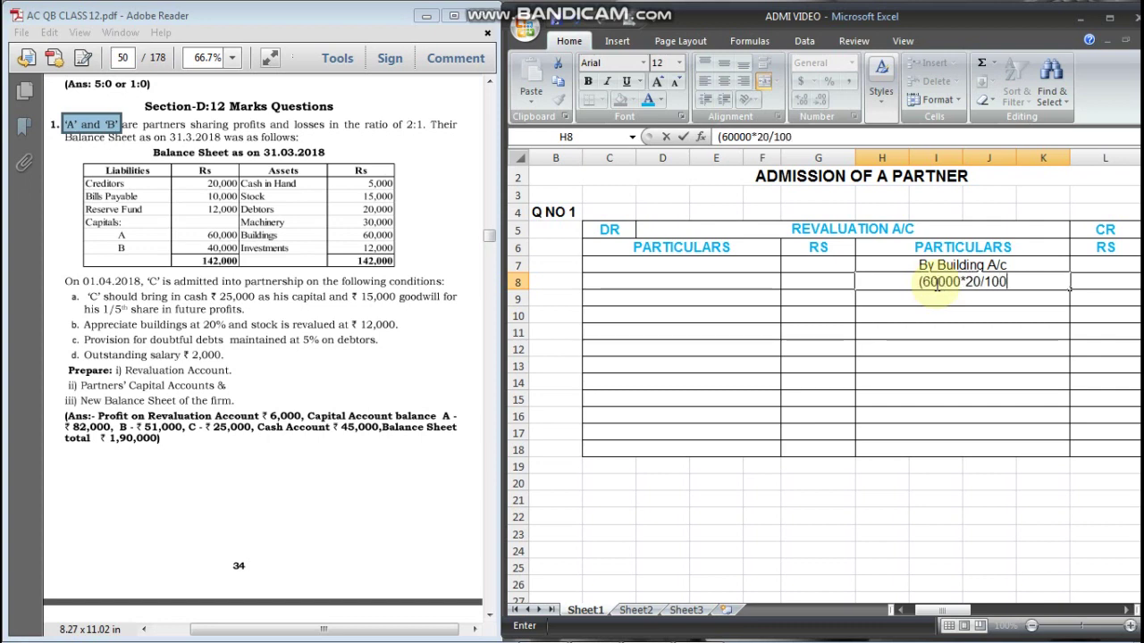
text())
key(Tab)
key(Up)
text(1)
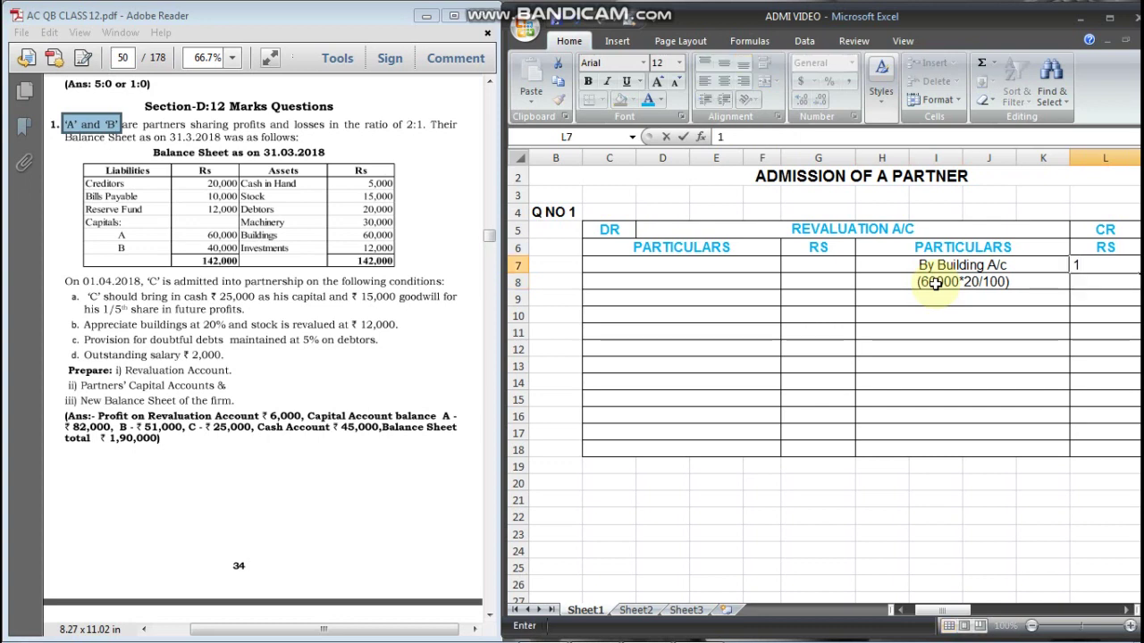
text(2000)
key(Return)
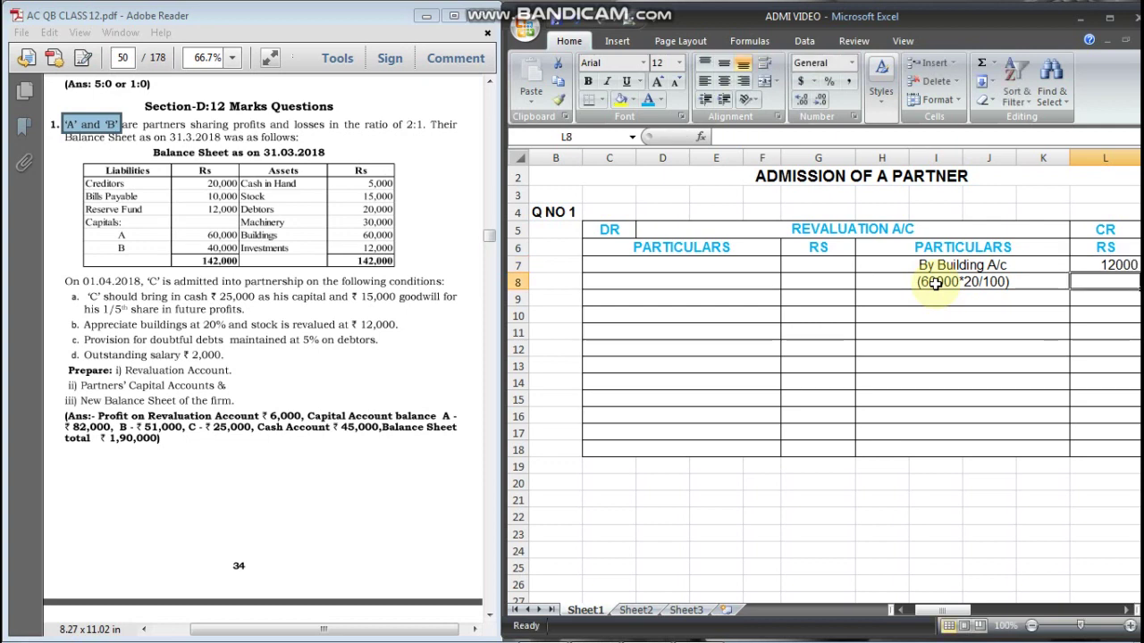
- Enter "To Stock A/c" as the first debit-side particular of the Revaluation A/c, in row 7
key(Left)
key(Left)
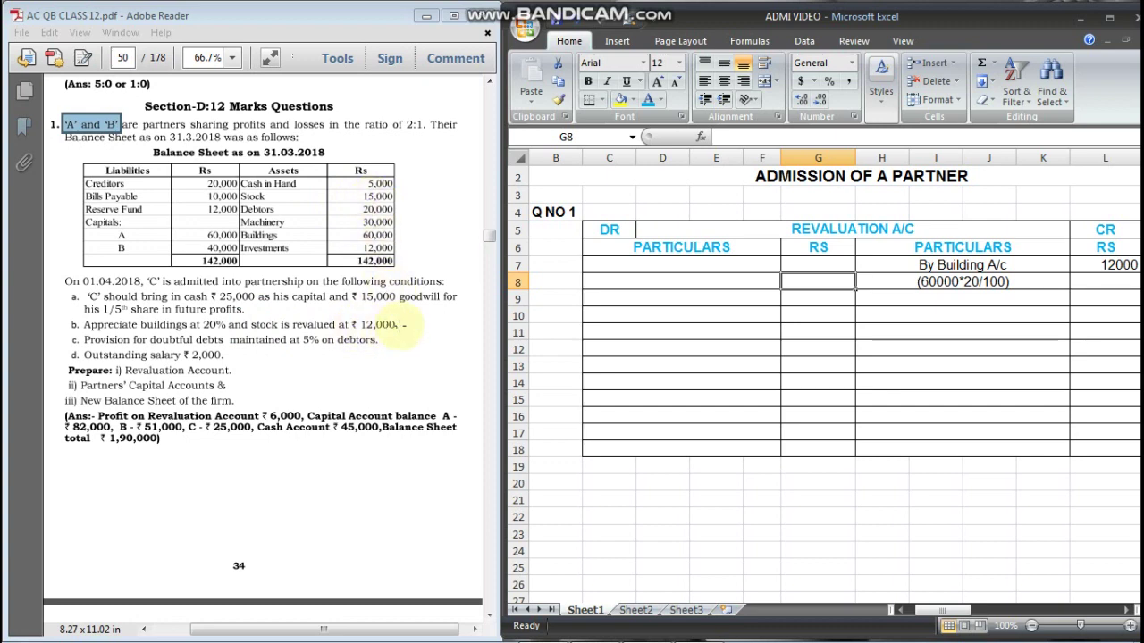
click(628, 270)
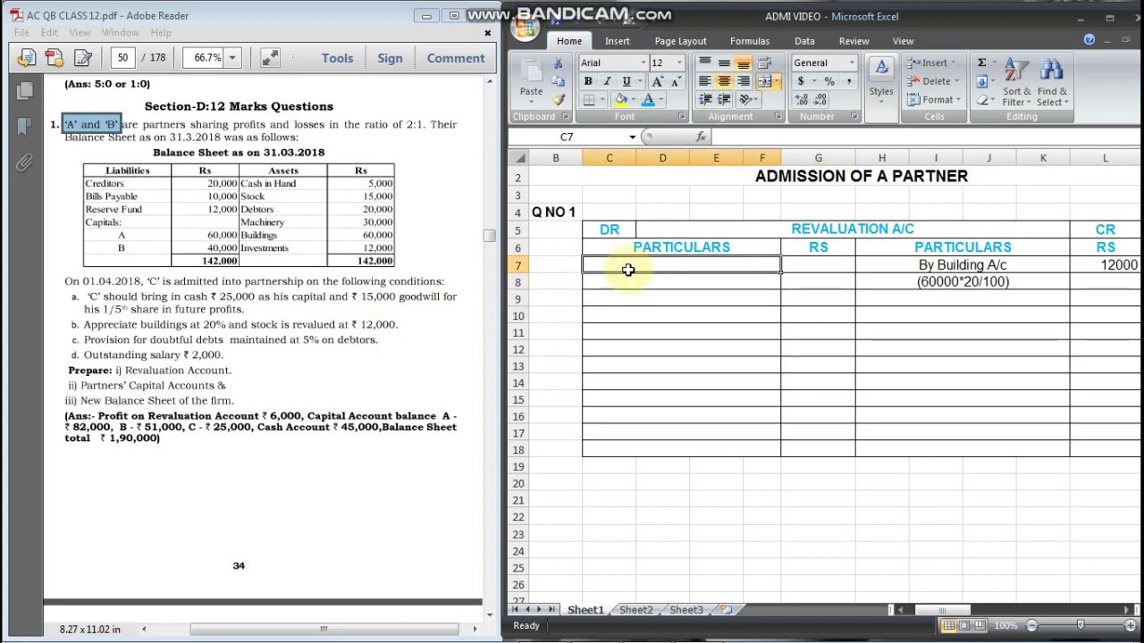
text(To )
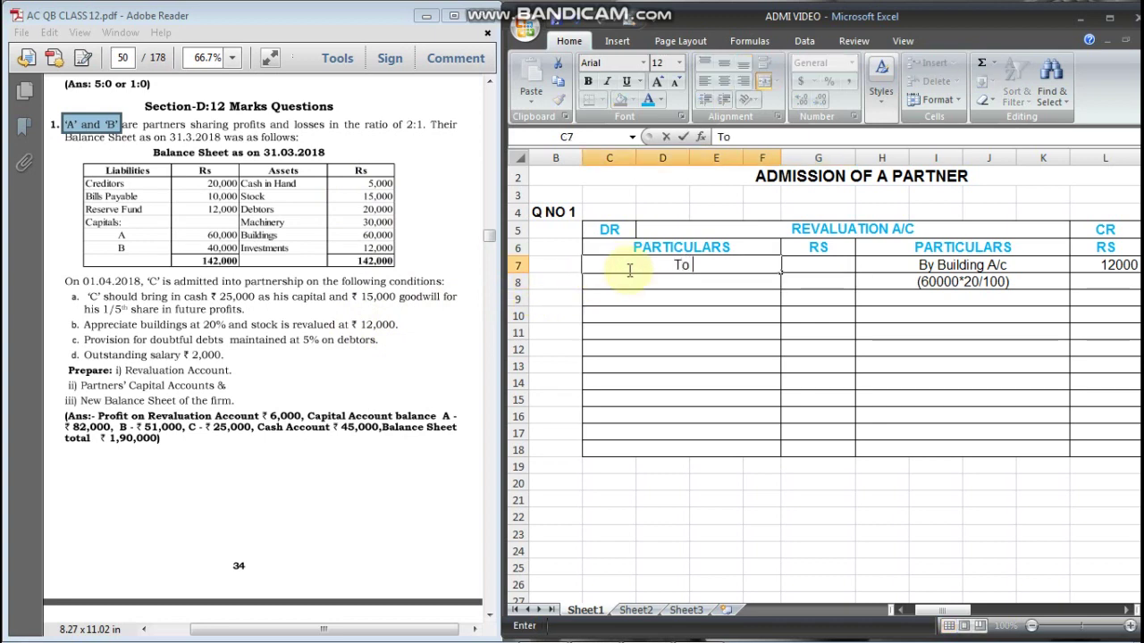
text(Stoc)
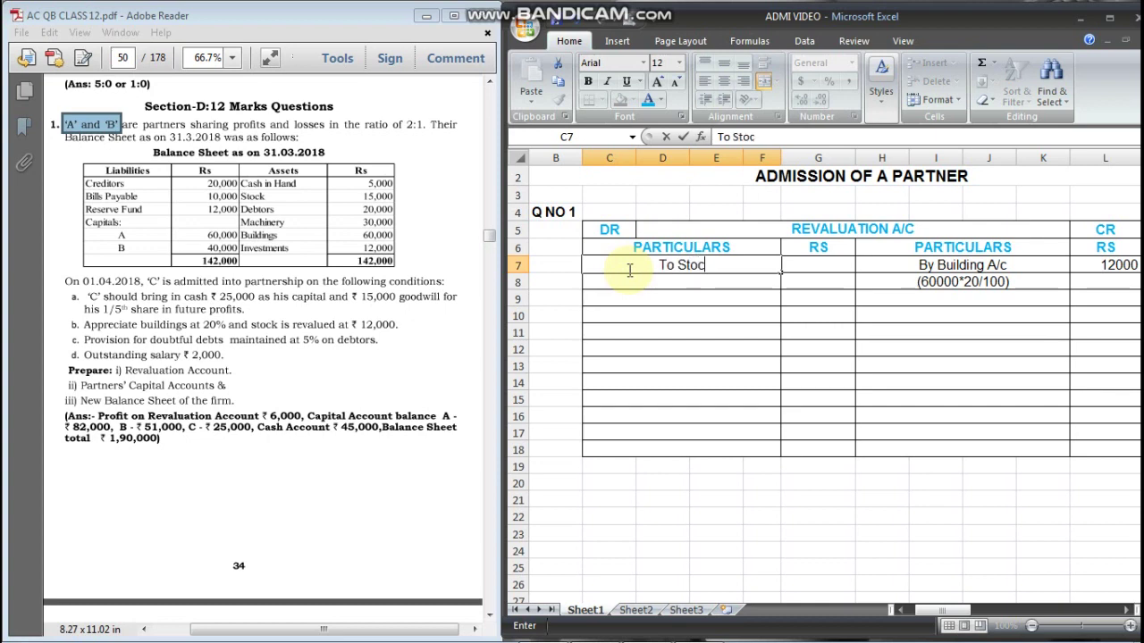
text(k A/c)
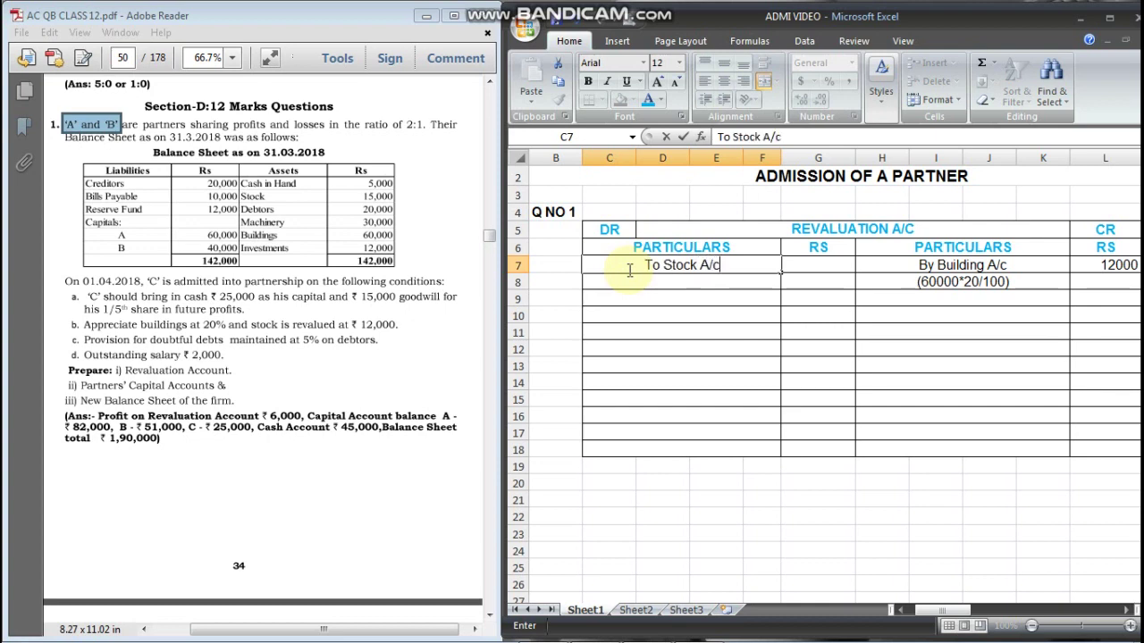
key(Return)
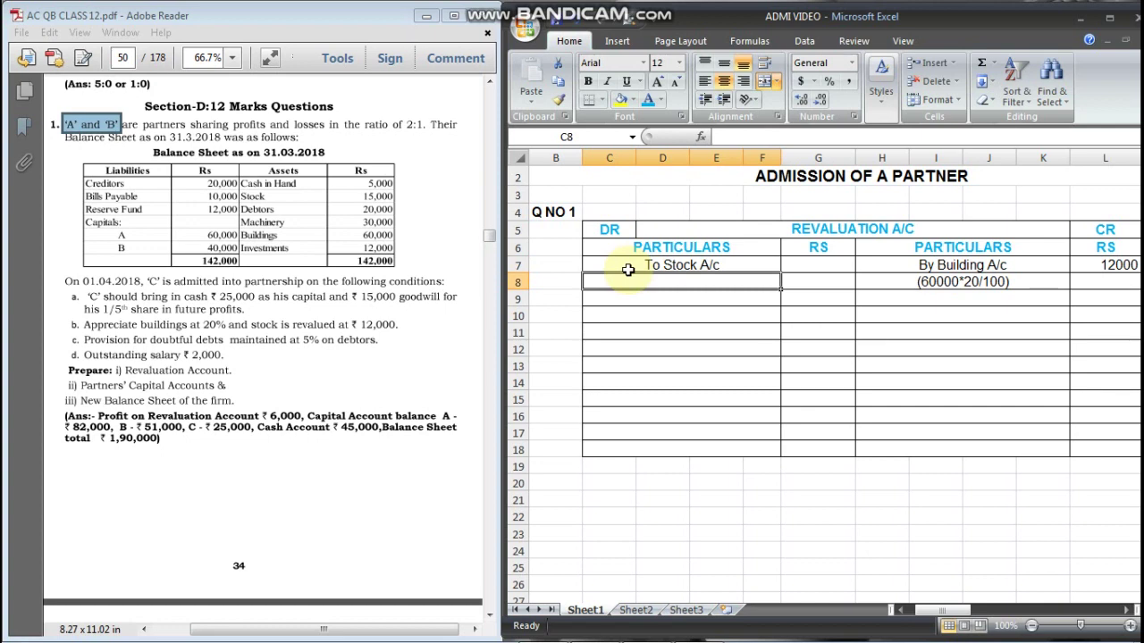
text((1)
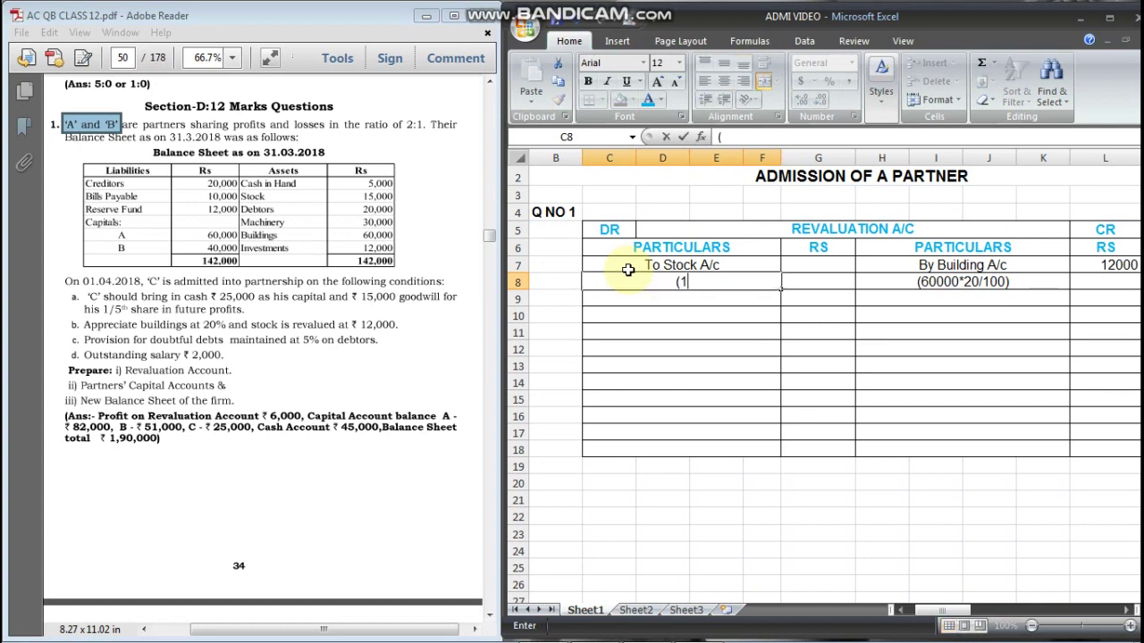
text(5000-12000)
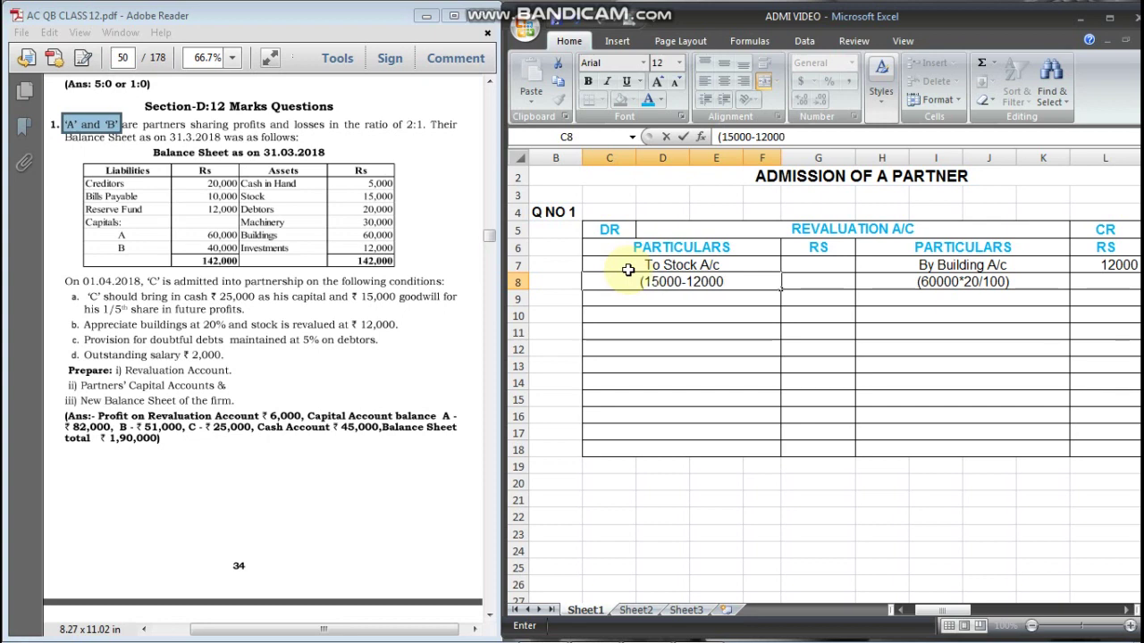
text())
key(Tab)
key(Up)
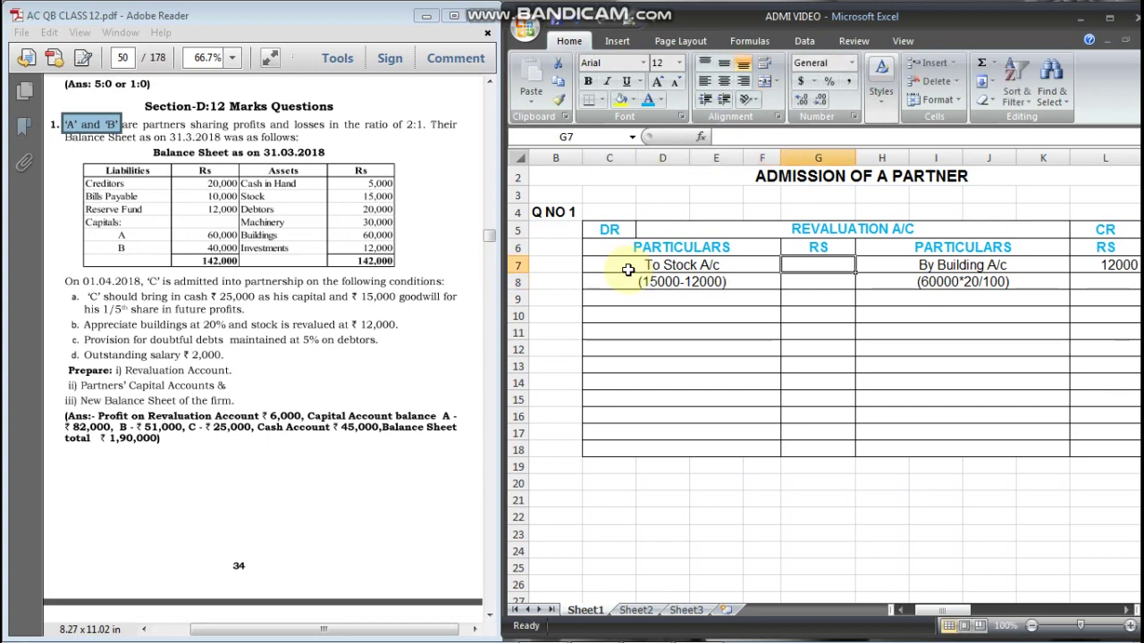
text(3000)
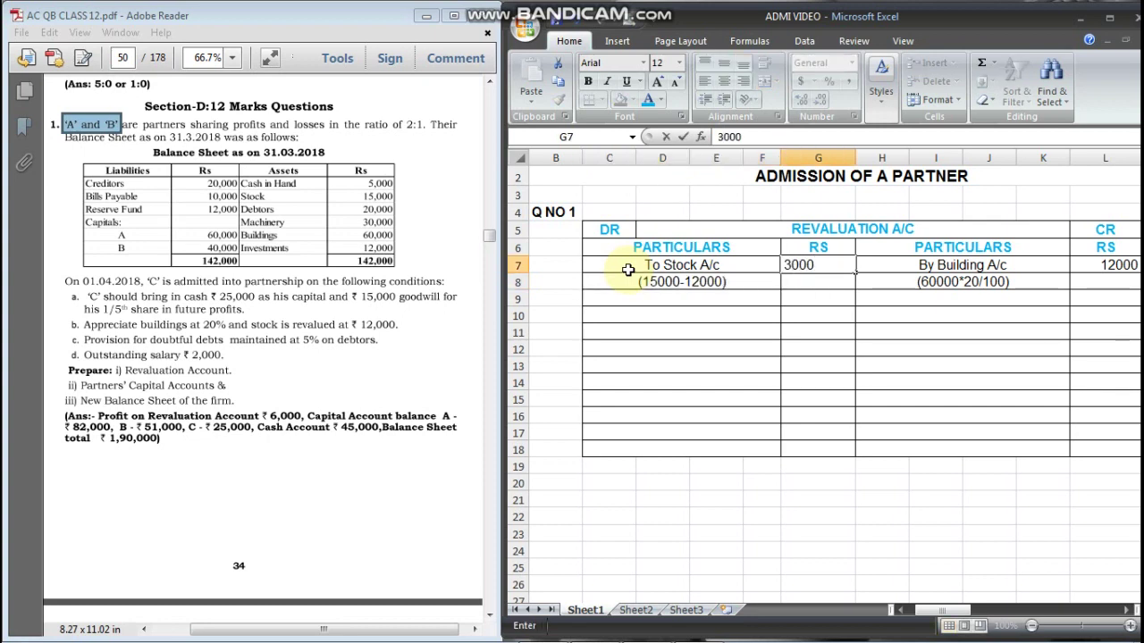
key(Return)
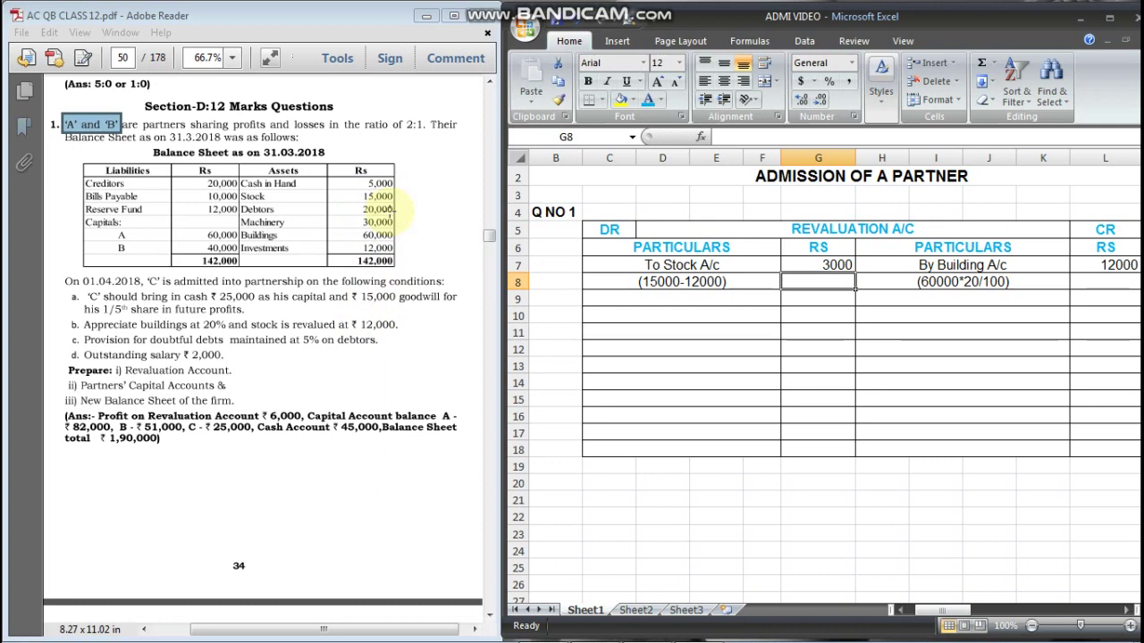
- Enter "To PBD A/c" as the second debit-side particular of the Revaluation A/c, in row 9
click(680, 298)
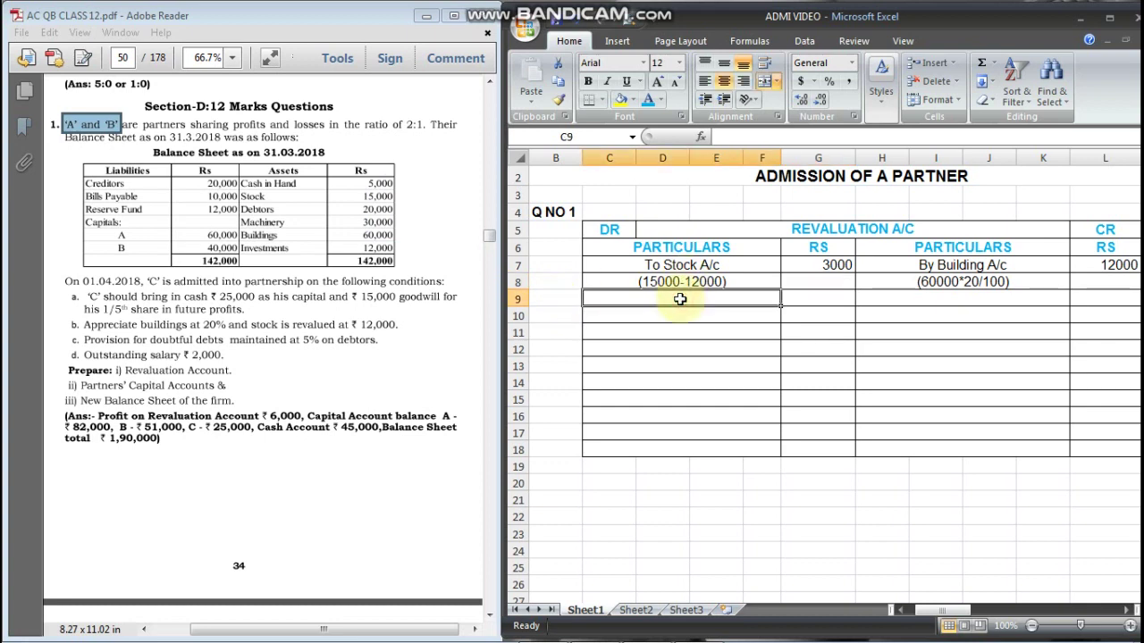
text(To)
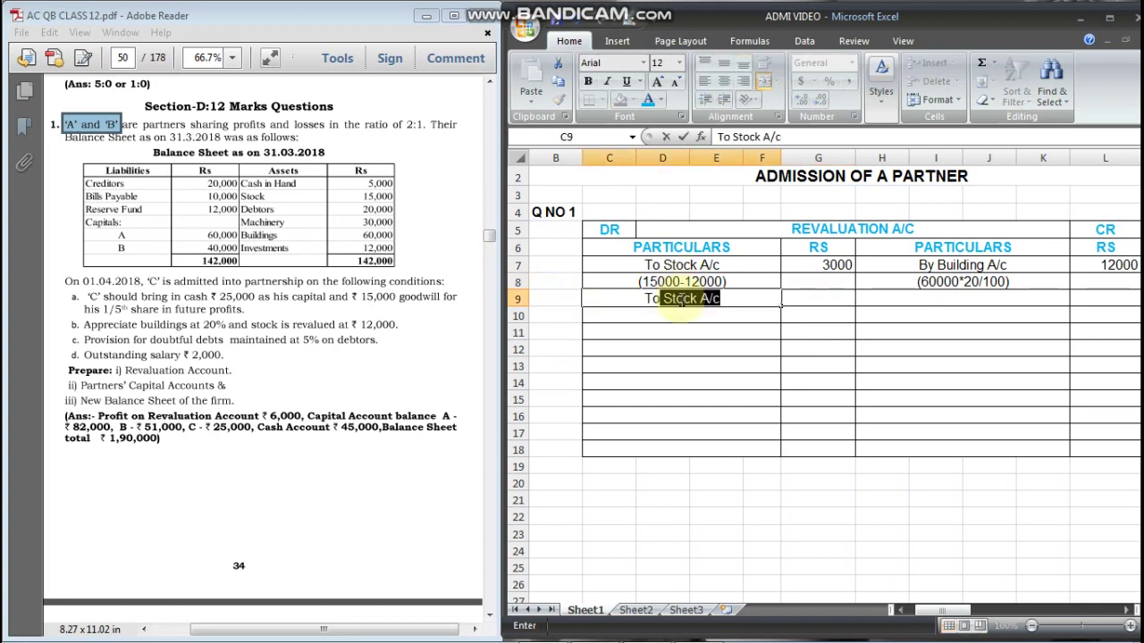
key(BackSpace)
key(BackSpace)
text(PB)
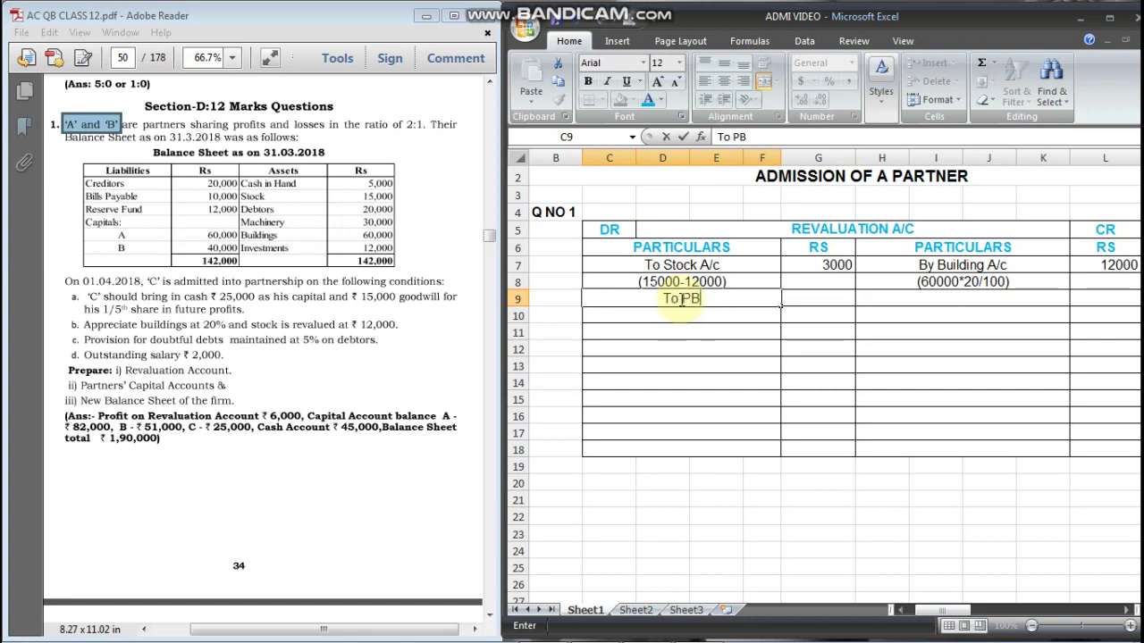
text(D )
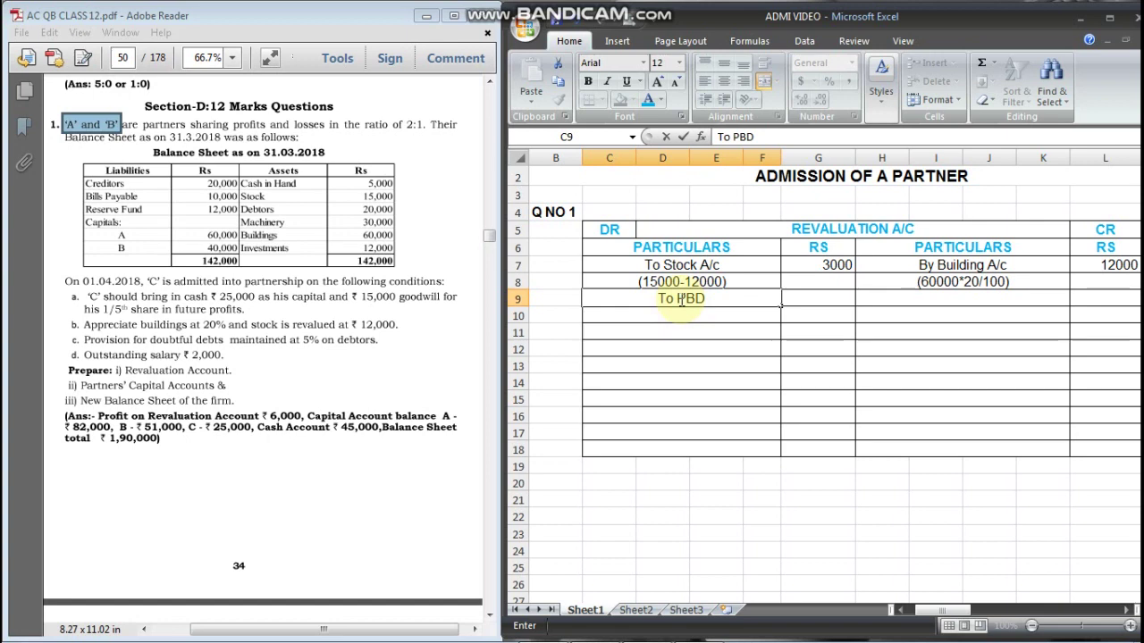
text(A/c)
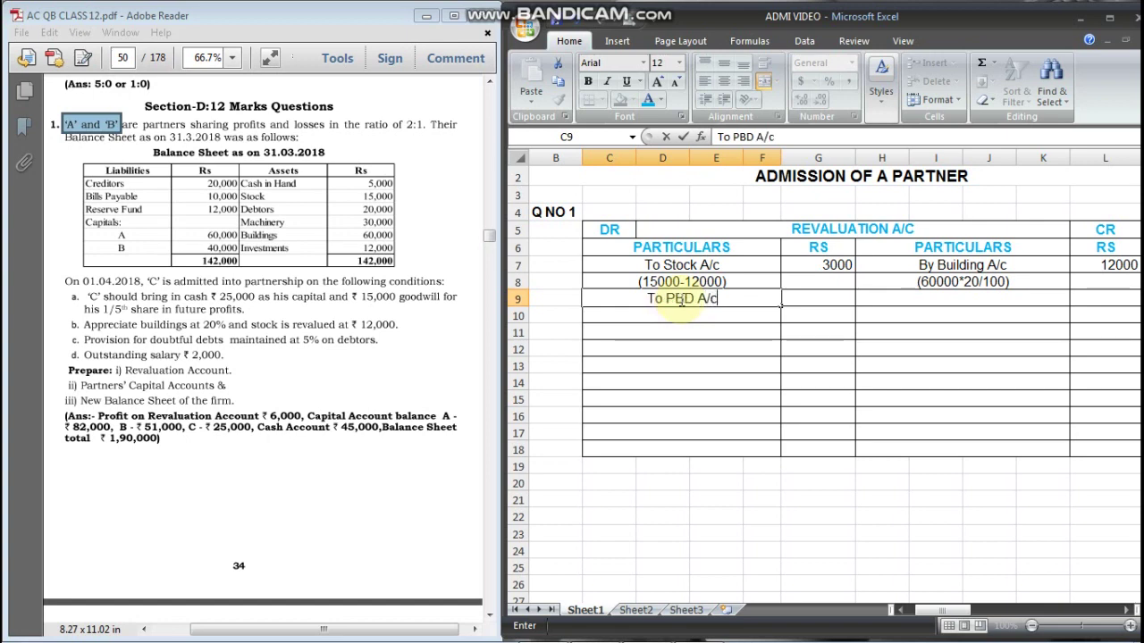
key(Return)
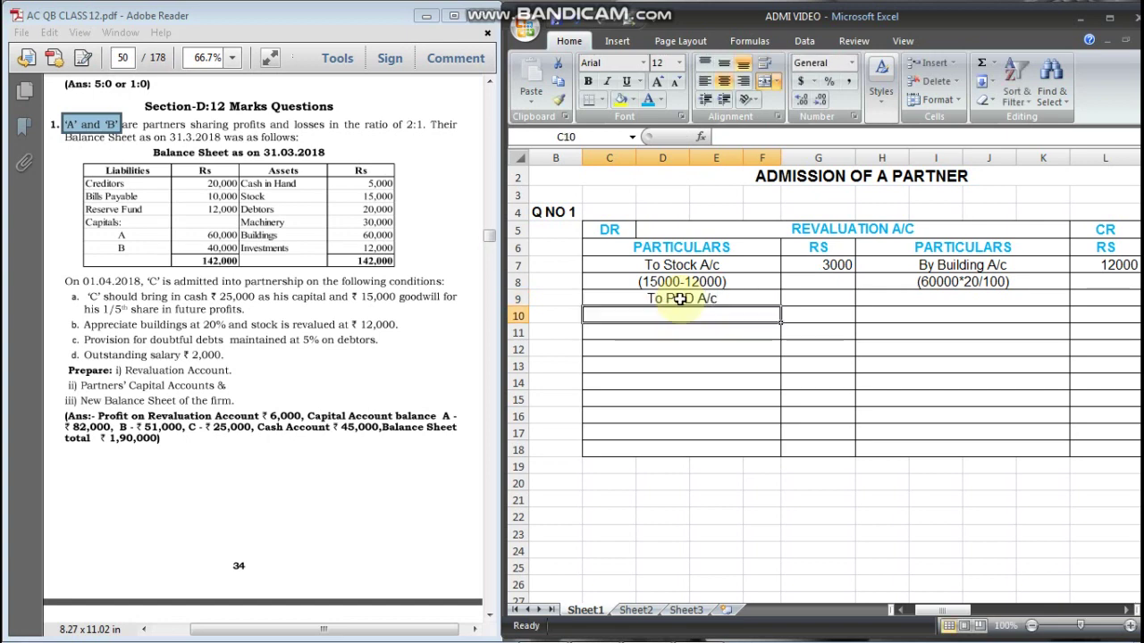
- Add the working note "(20000*5/100)" below the PBD entry, in row 10
text(200)
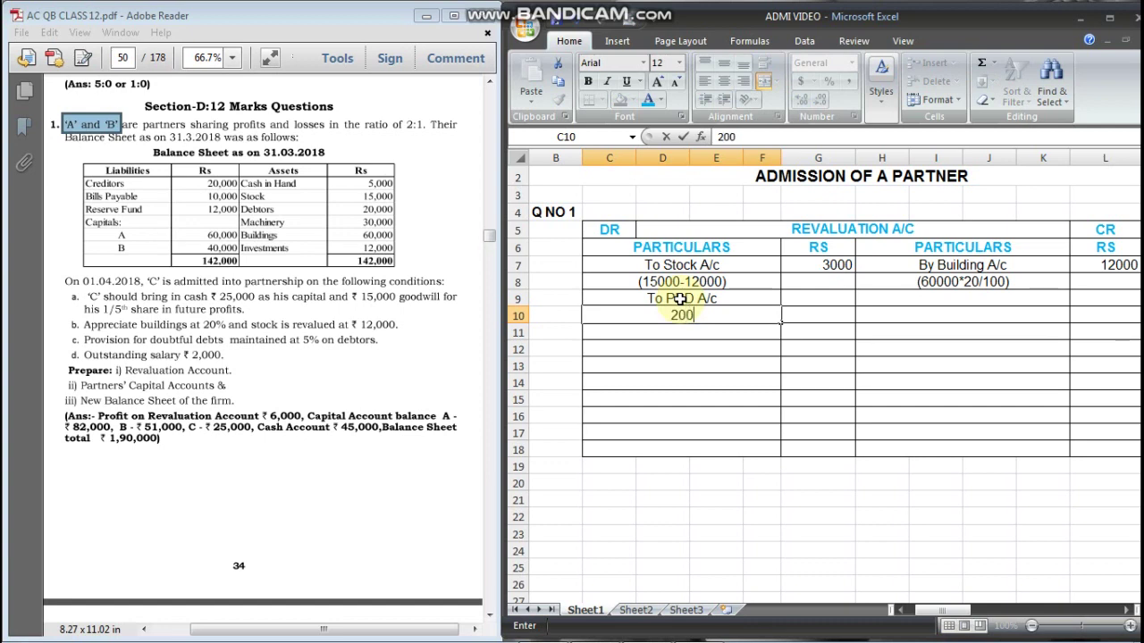
text(00*5/100))
key(Left)
key(Left)
key(Right)
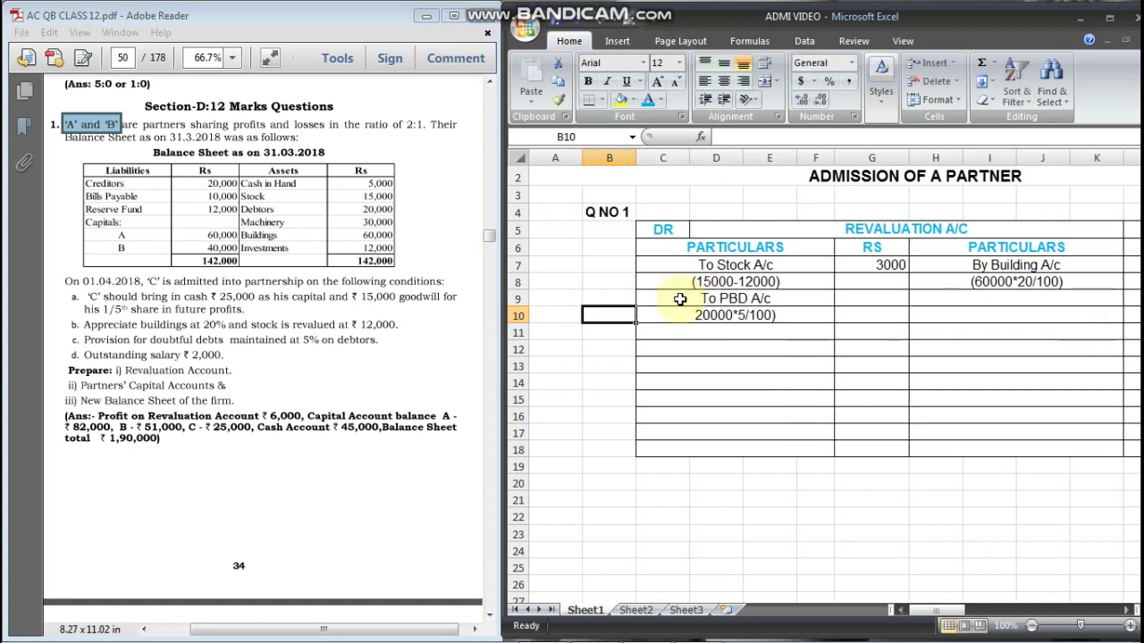
double_click(693, 313)
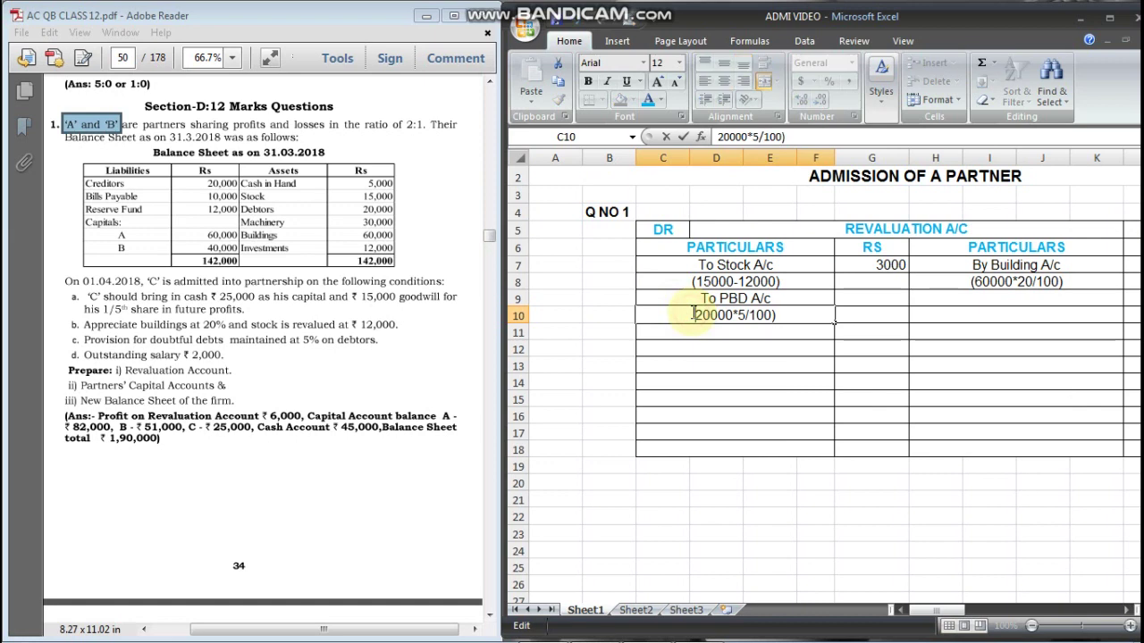
text(()
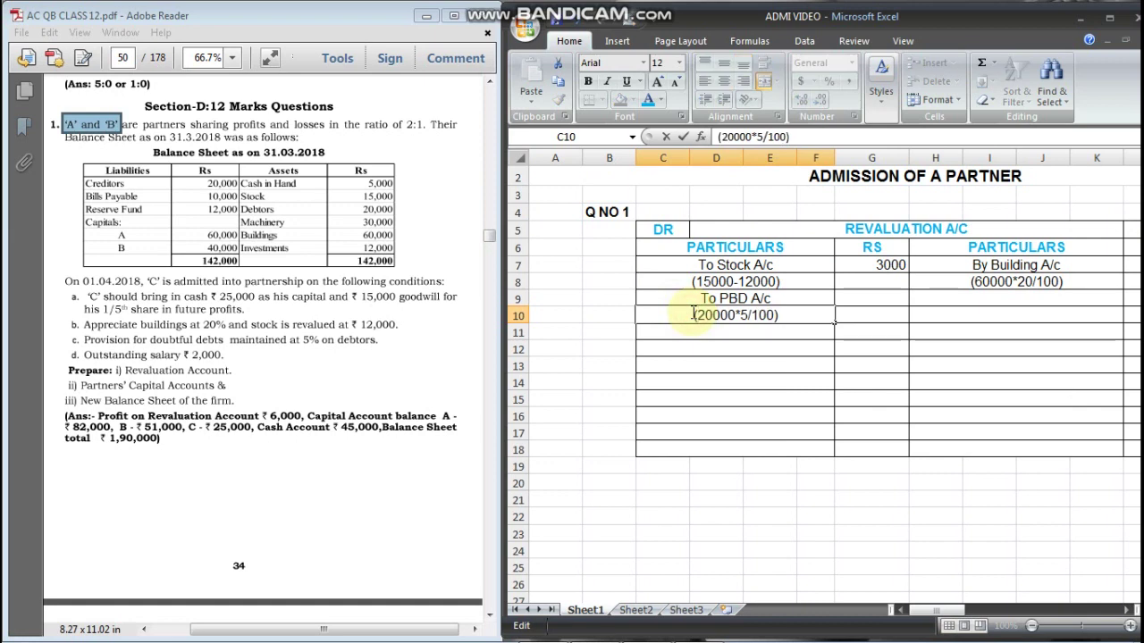
- Enter 1000 as the debit amount of the PBD entry in G9
key(Tab)
key(Up)
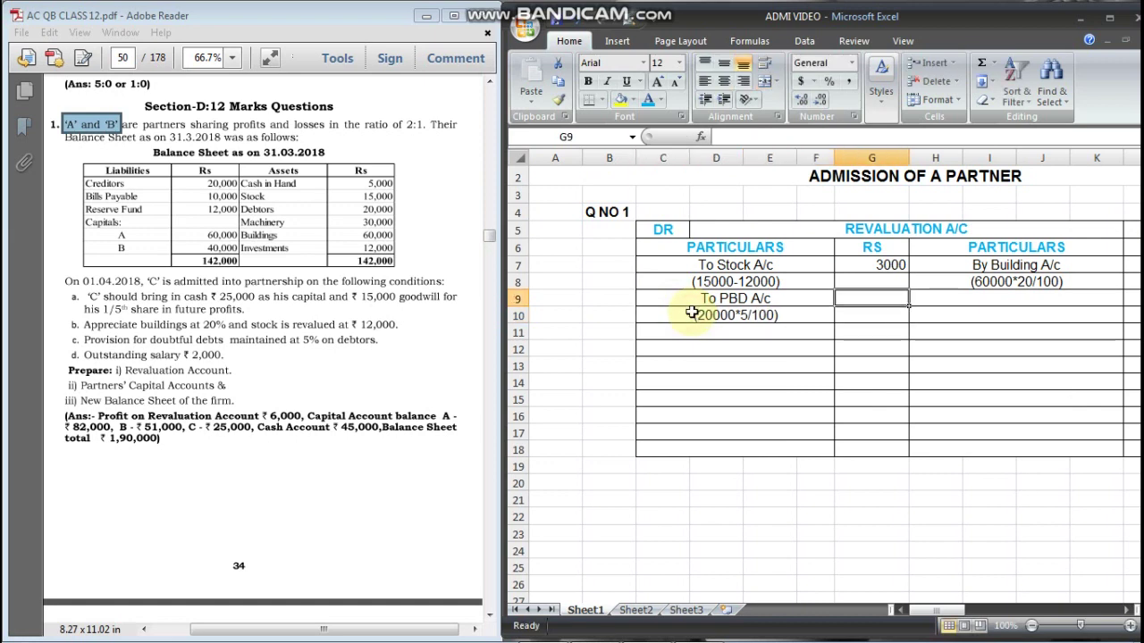
text(1000)
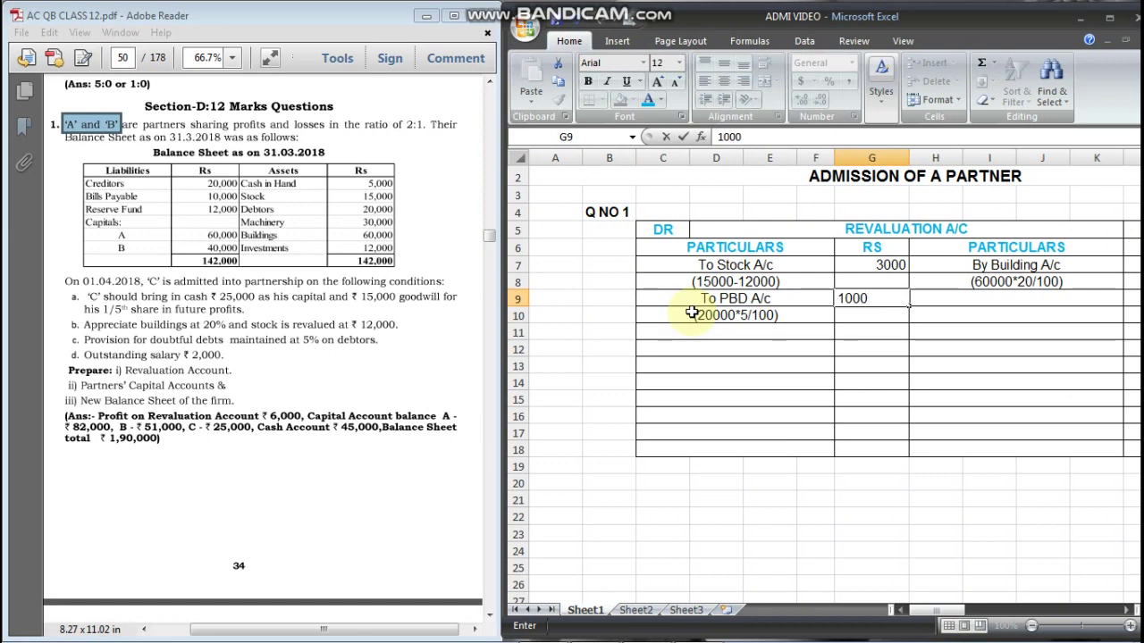
key(Return)
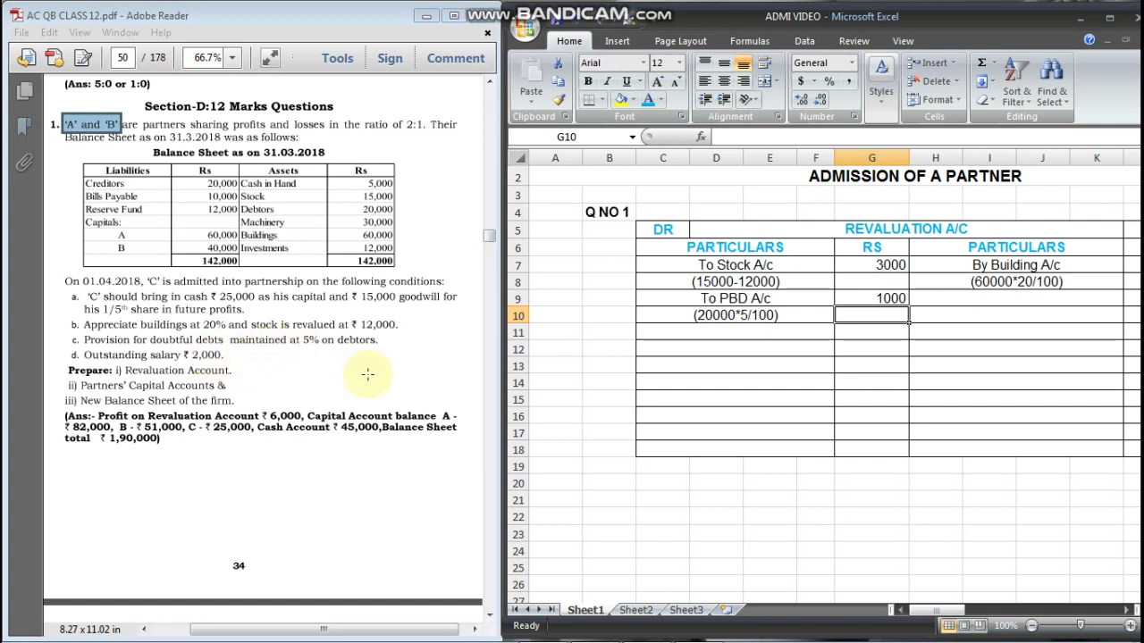
- Enter "To O/S Salary A/c" in row 11 of the debit side with an amount of 2000 in G11
click(687, 333)
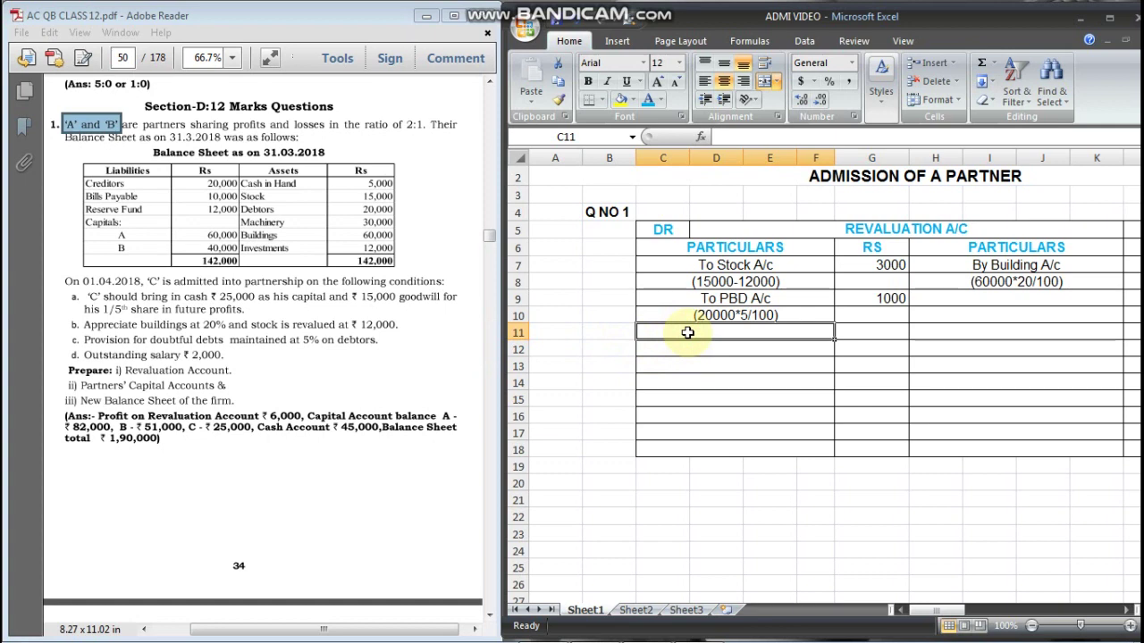
text(To )
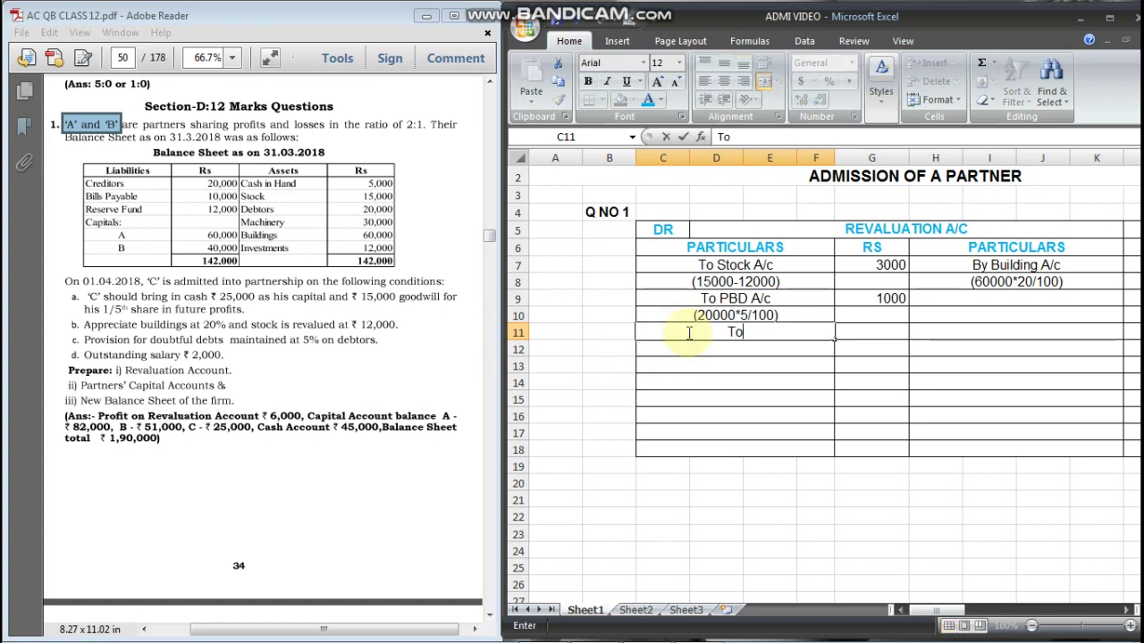
text(O/S Salary A/c)
key(Tab)
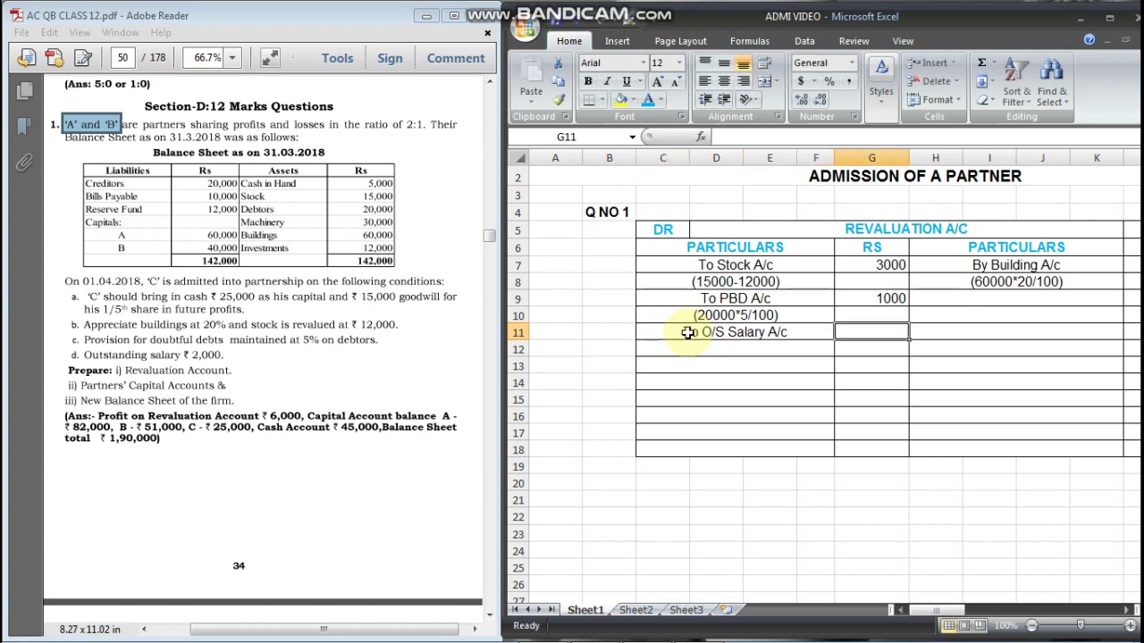
text(2000)
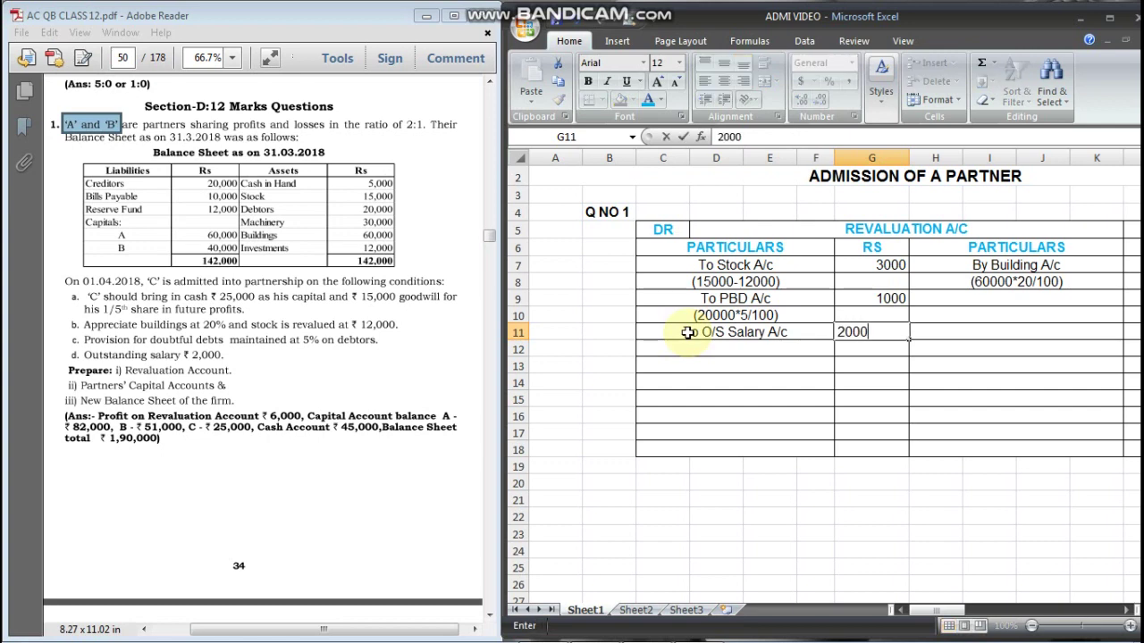
key(Return)
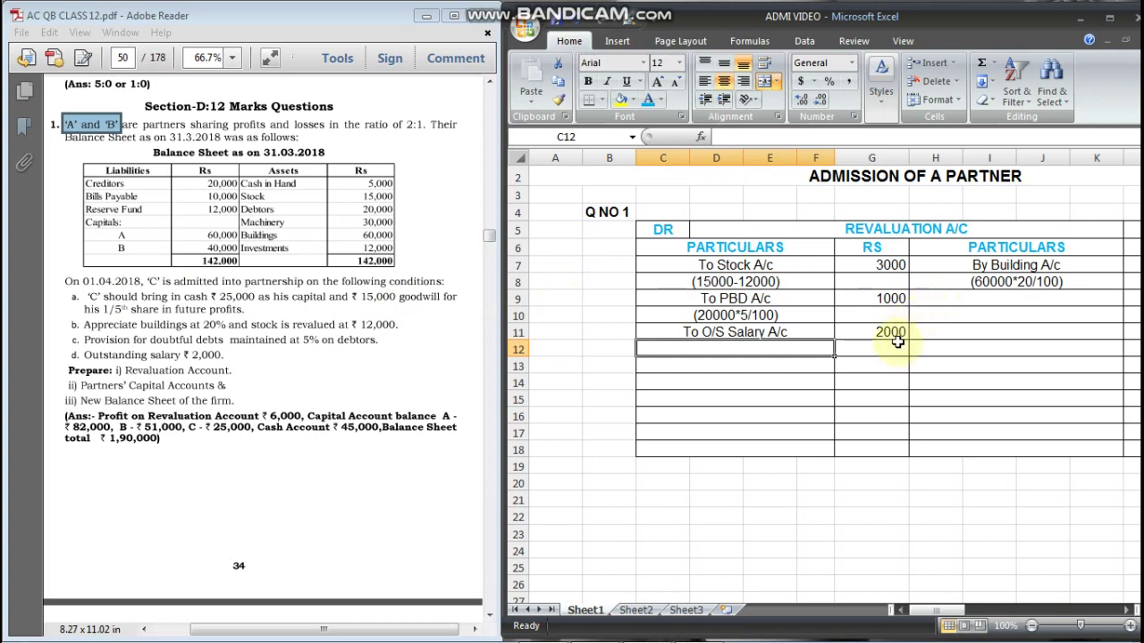
- Enter 12000 as the total of both sides of the Revaluation A/c, in L18 and G18
scroll(896, 342, right, 2)
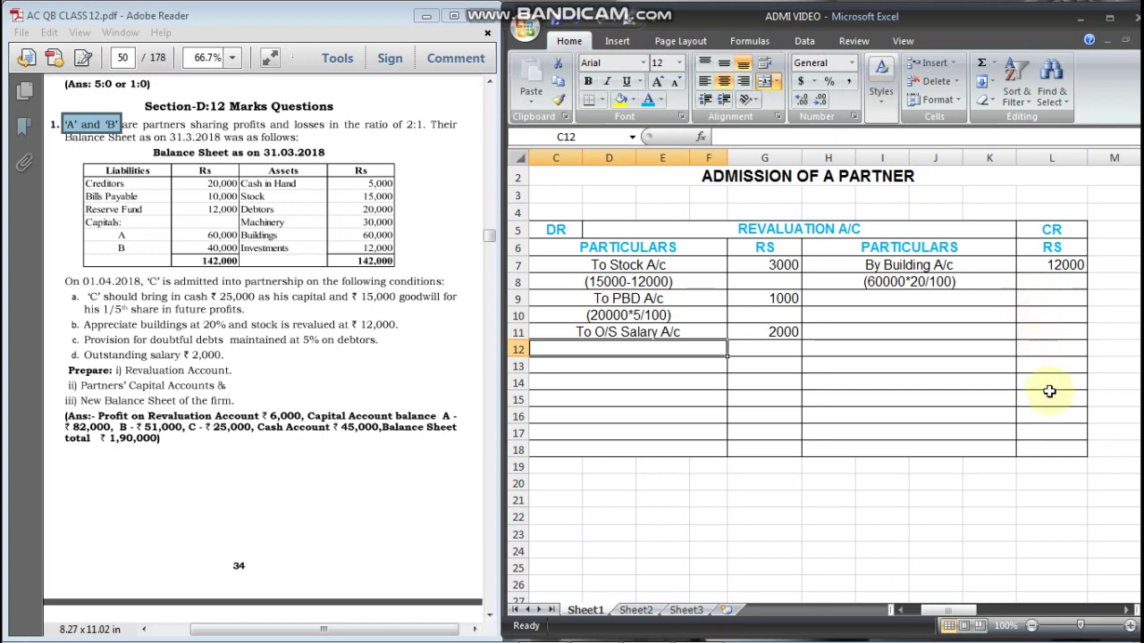
click(1056, 446)
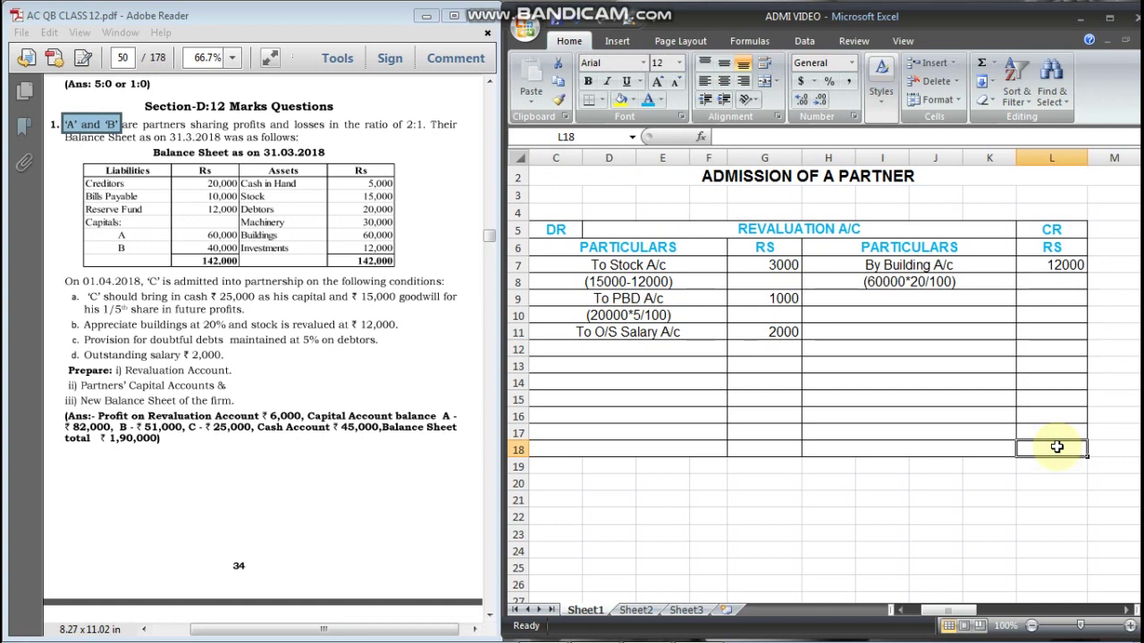
text(12000)
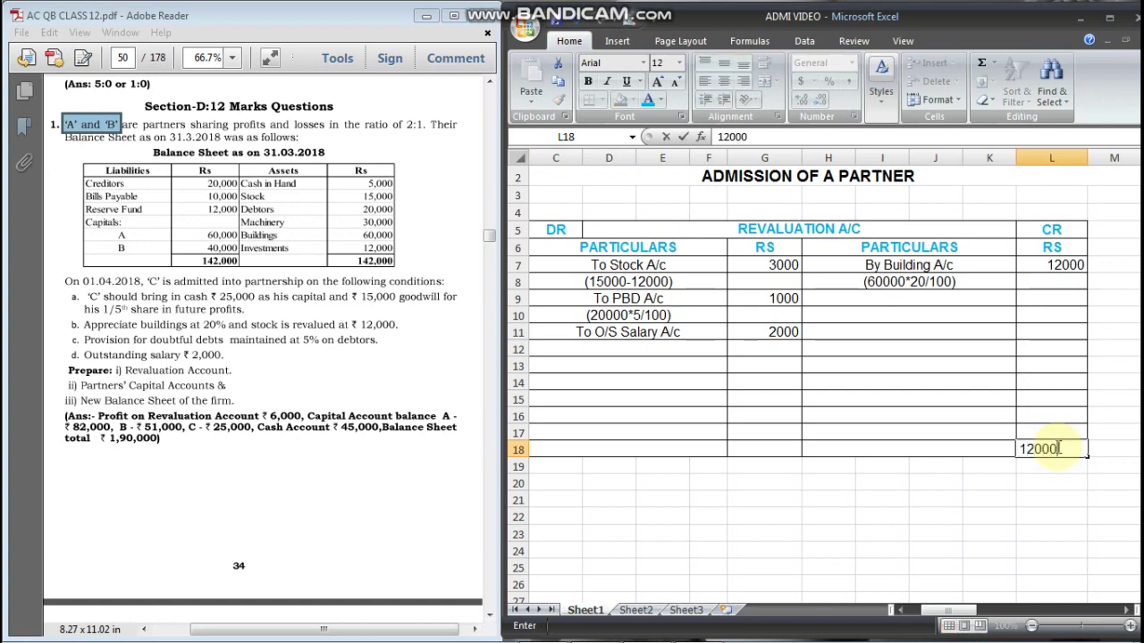
key(Left)
key(Left)
text(12000)
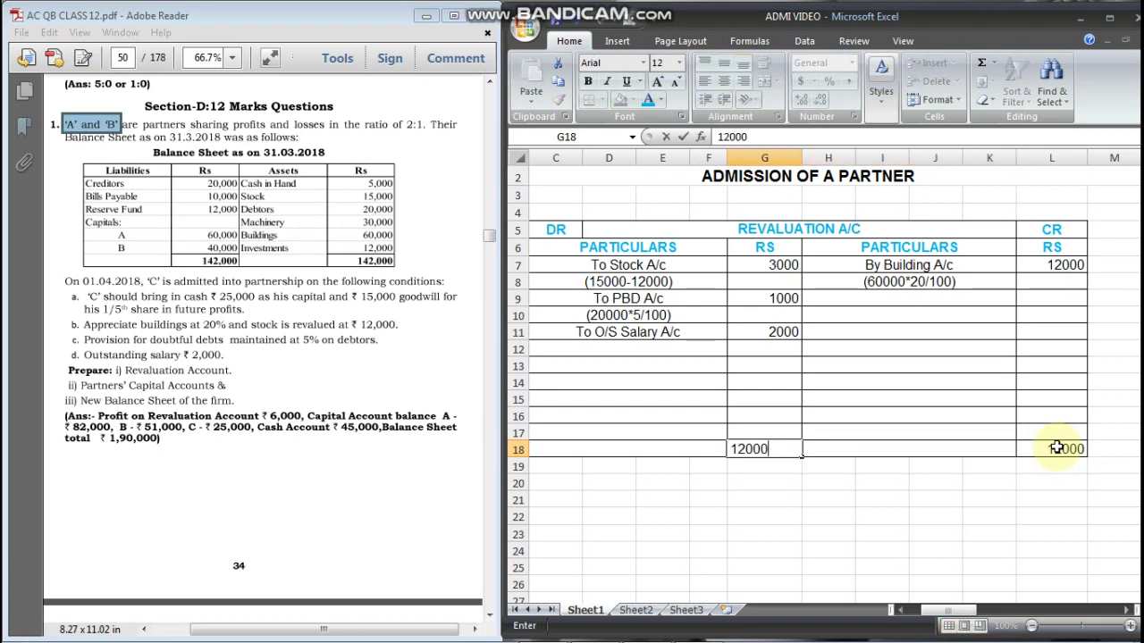
key(Up)
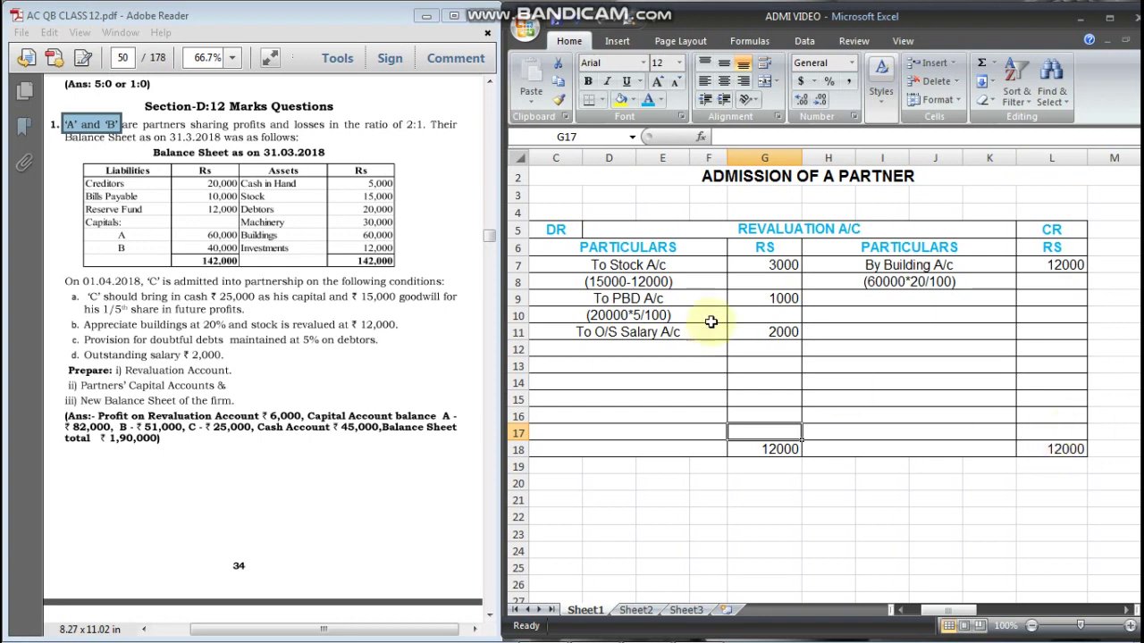
- Check the sum of the debit amounts in G7 to G11 and enter the balancing profit of 6000 in G17
drag(753, 262, 765, 333)
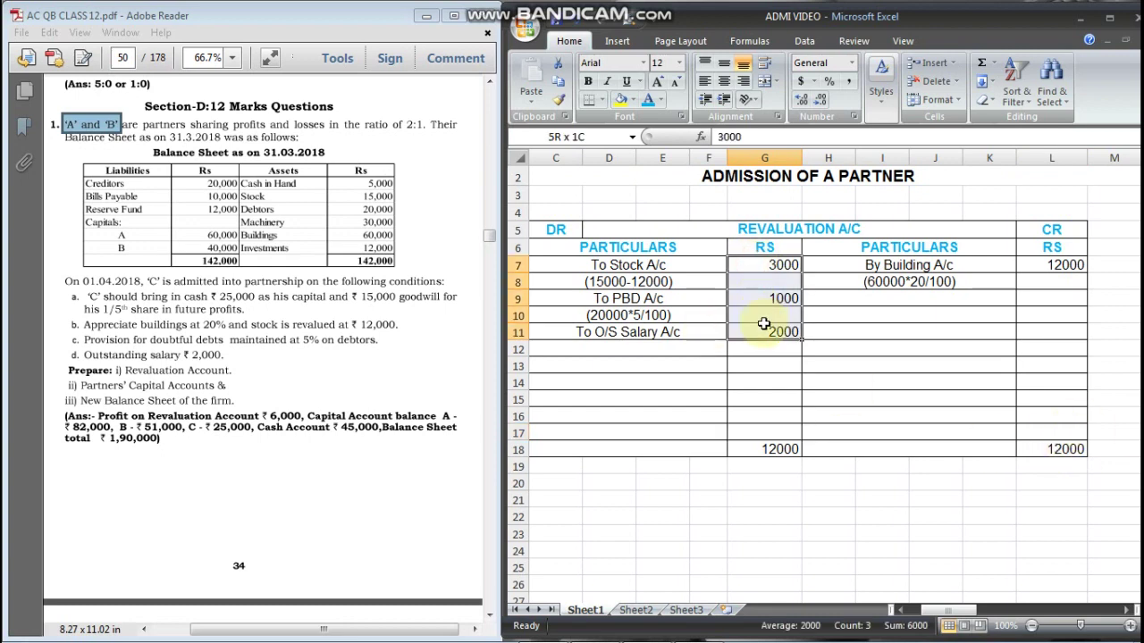
click(778, 430)
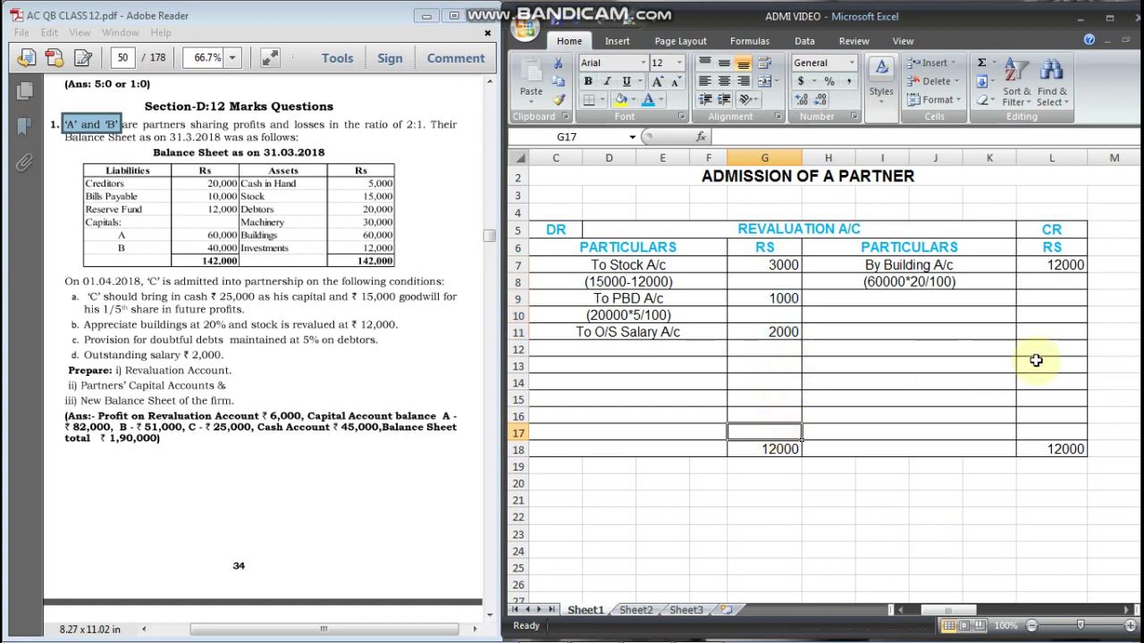
text(6000)
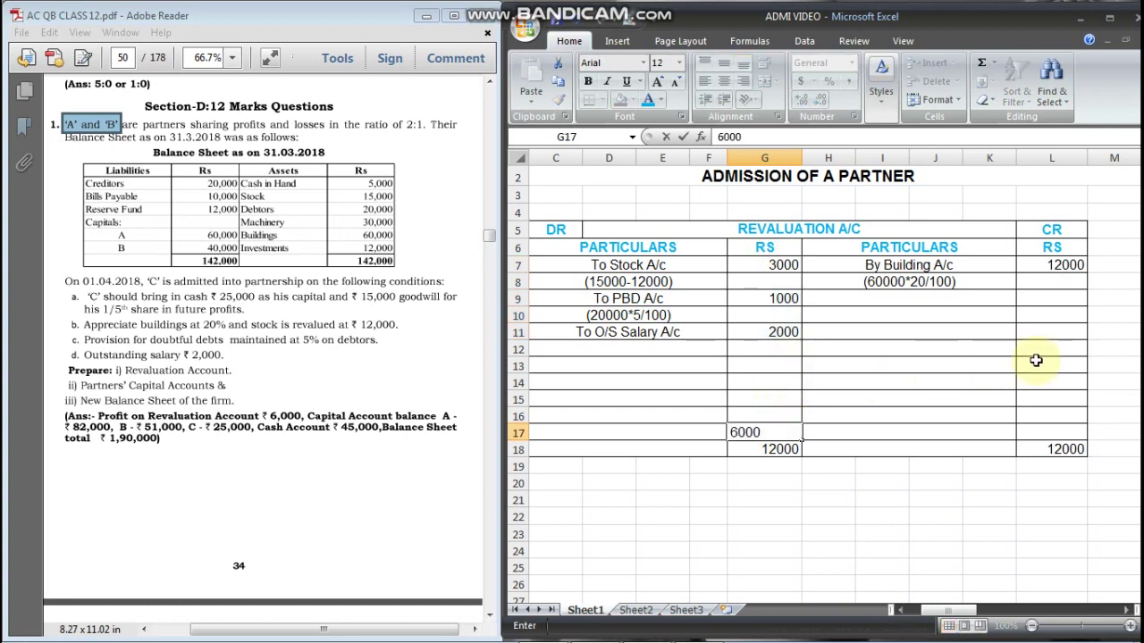
key(Left)
- Enter "To Partners Capital A/c" as the debit-side particular in row 13
key(Up)
key(Up)
key(Up)
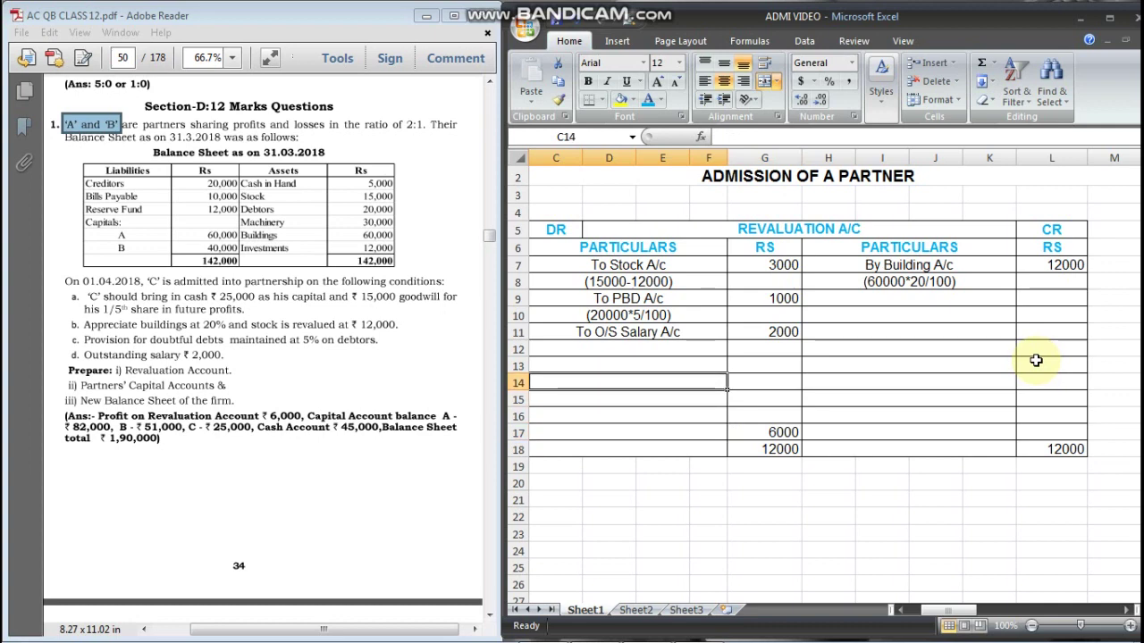
scroll(1011, 363, left, 2)
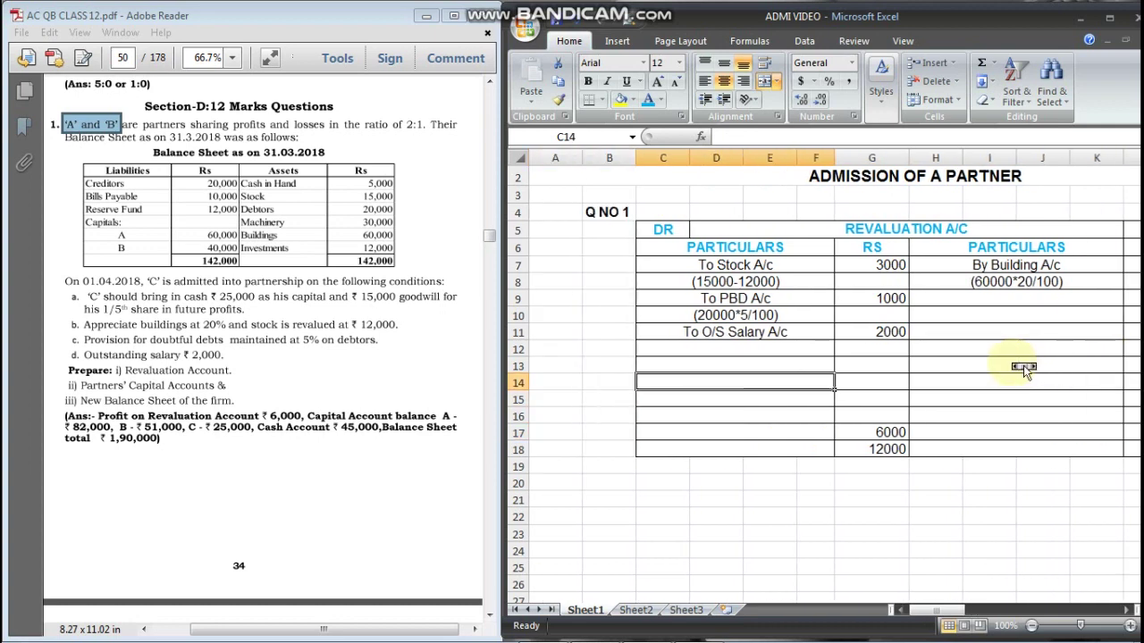
key(Up)
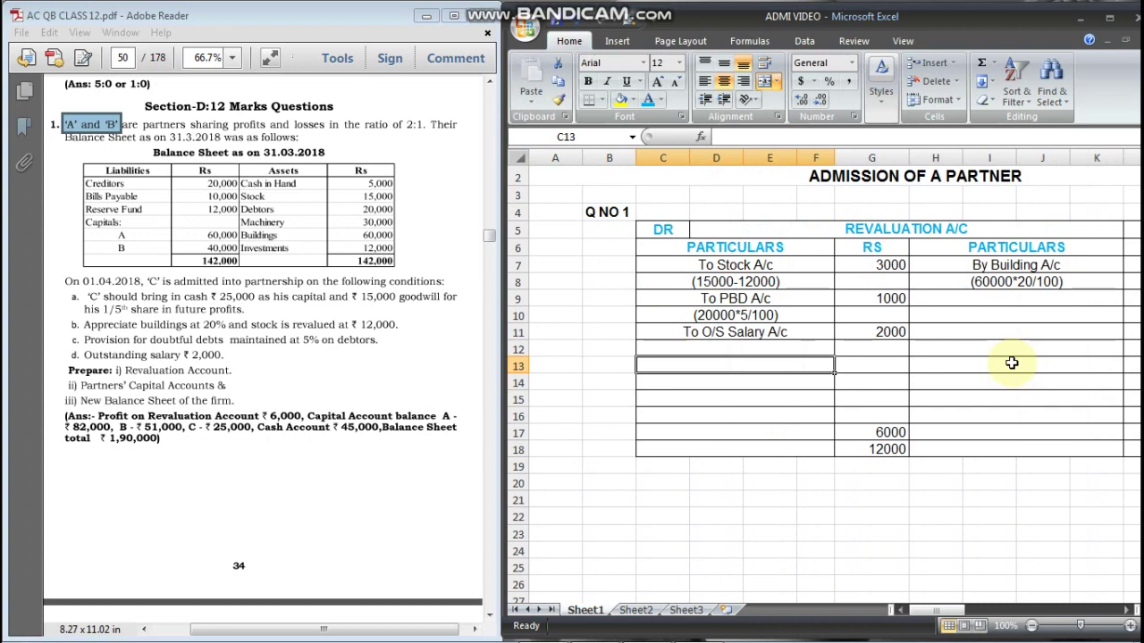
text(To Partners Capital A/c)
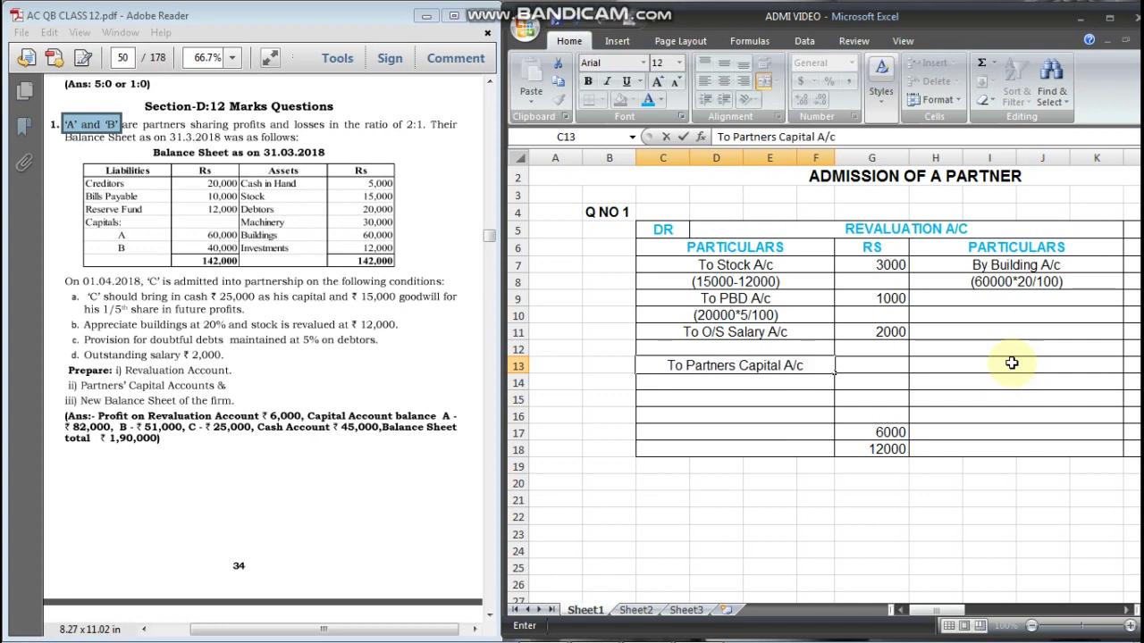
key(Return)
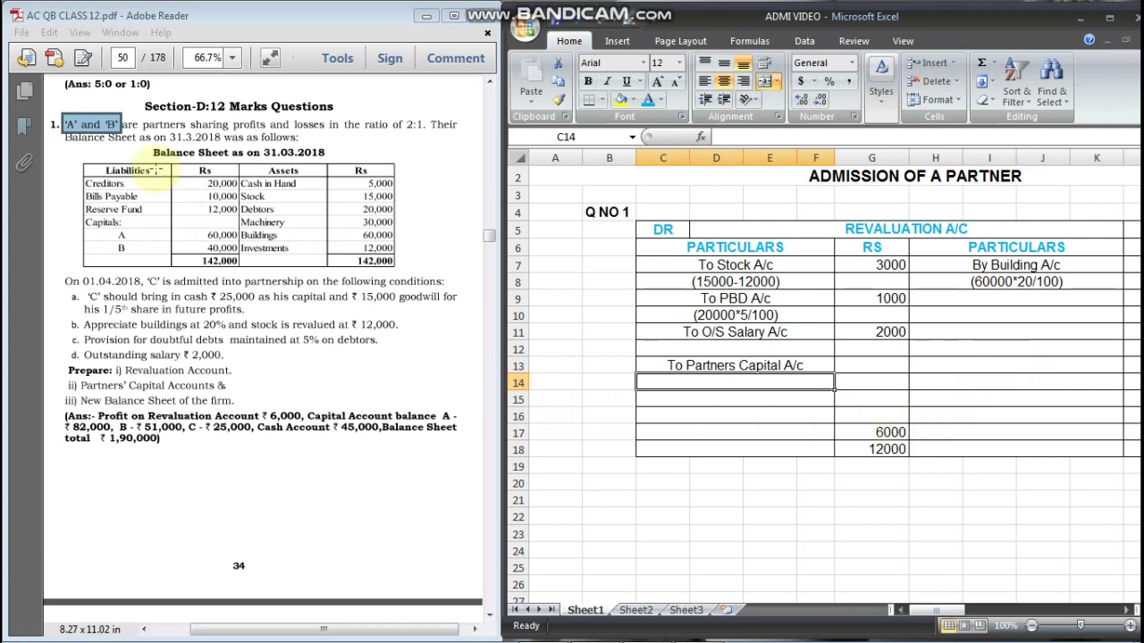
- Enter partner A's profit share as "A (6000*2/3=4000)" in row 14 of the Revaluation A/c debit particulars
drag(65, 125, 120, 126)
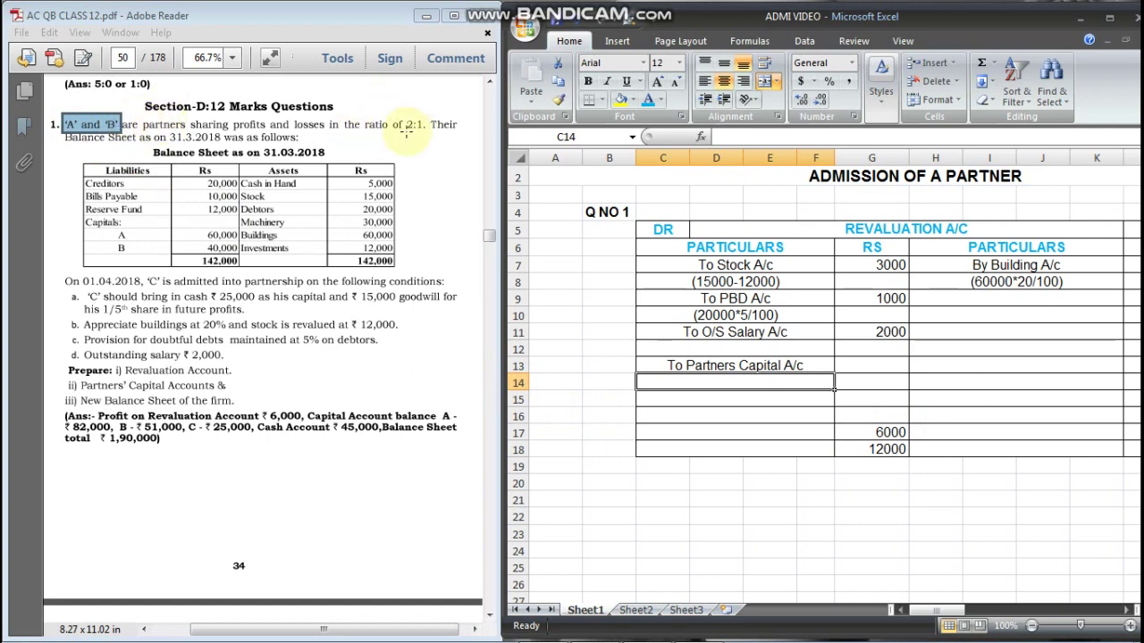
text(A)
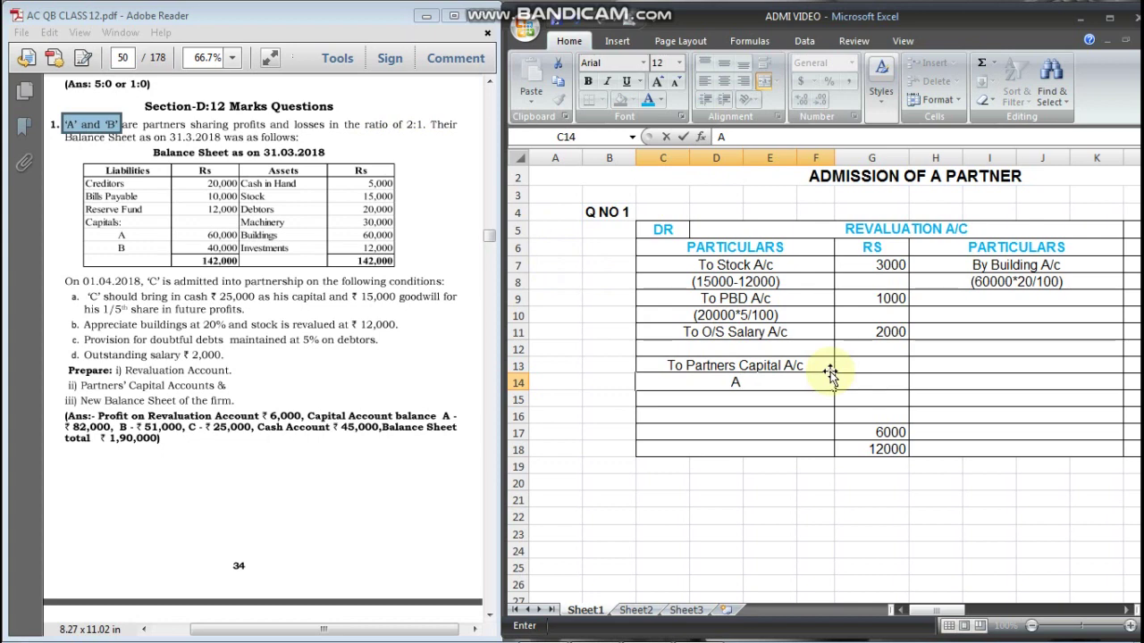
text( (6000*)
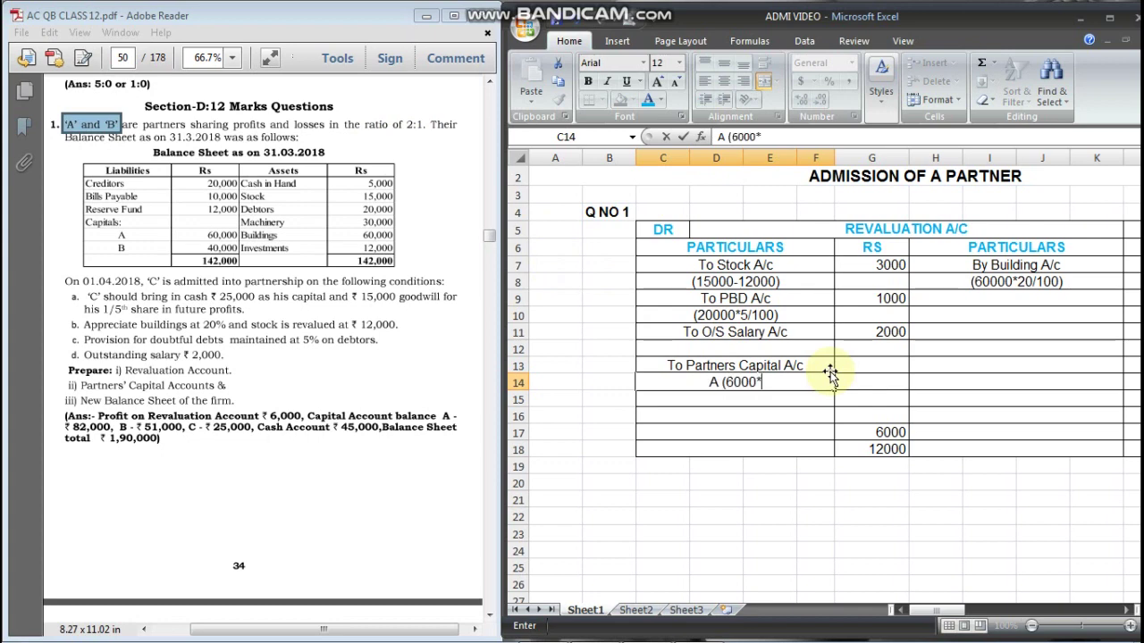
text(2/3=)
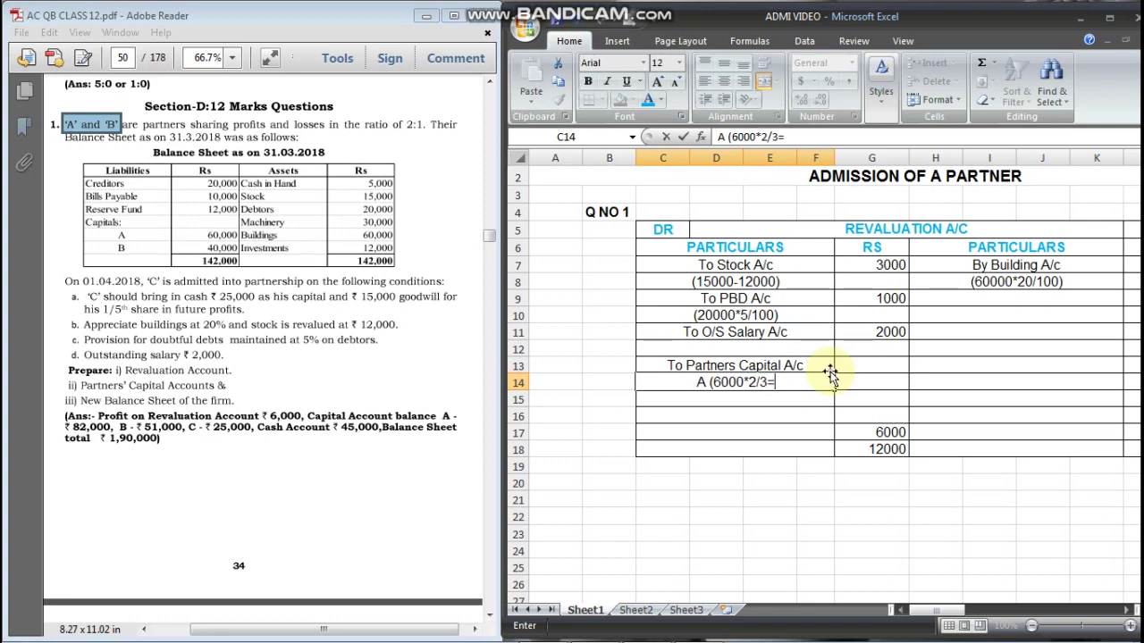
text(40)
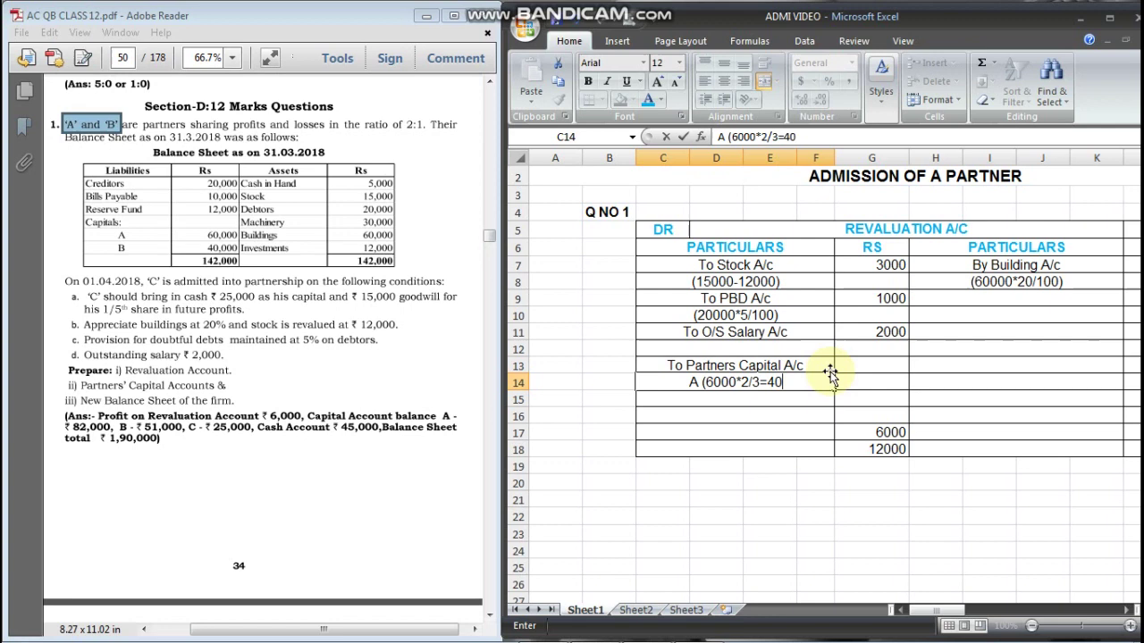
text(00))
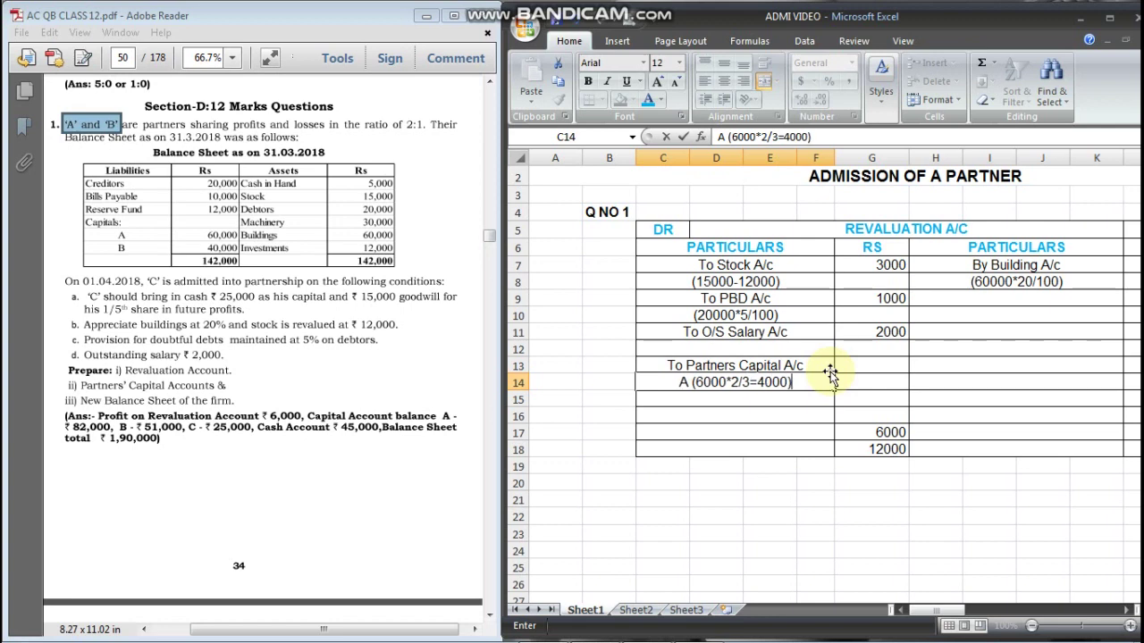
key(Return)
- Enter partner B's profit share as "B (6000*1/3=2000)" in row 15 of the Revaluation A/c debit particulars
text(B)
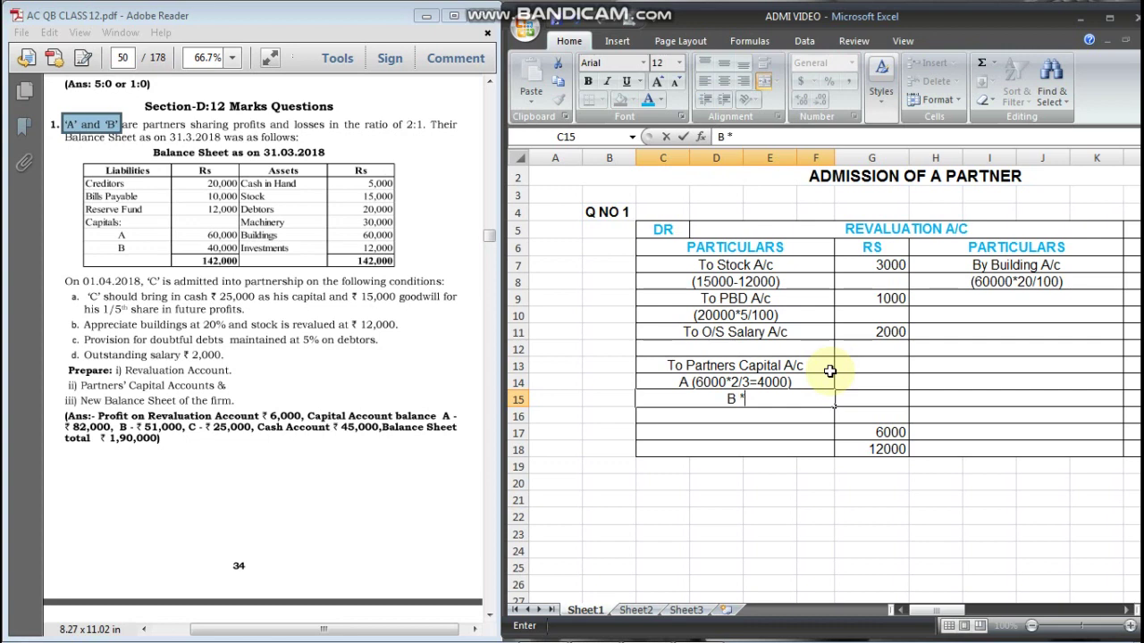
text( (6000*1/3)
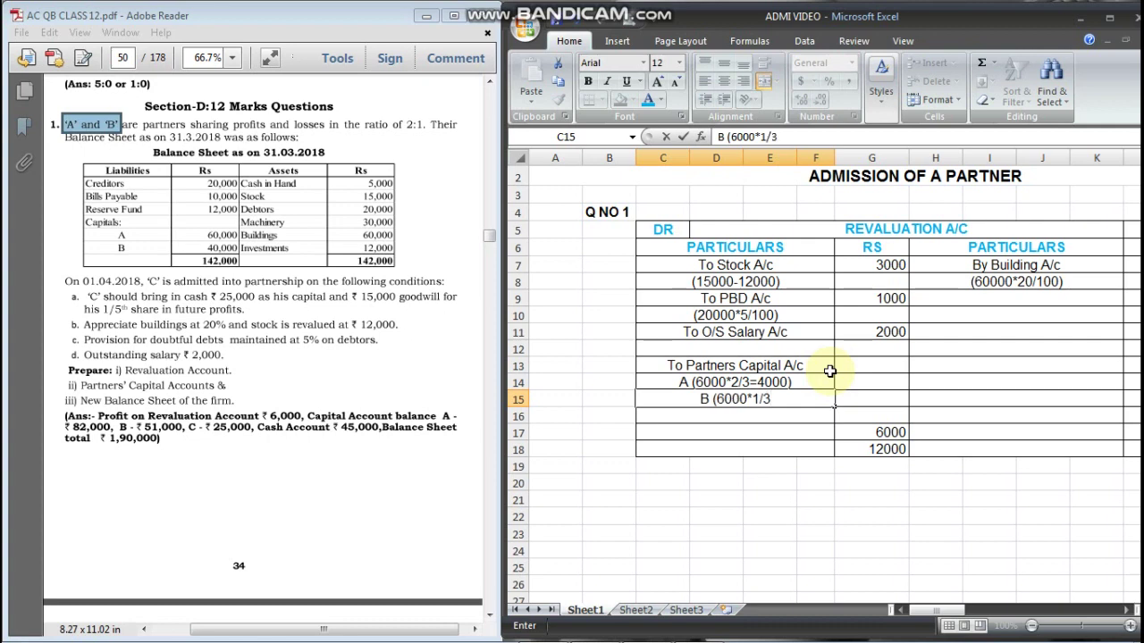
text(2000)
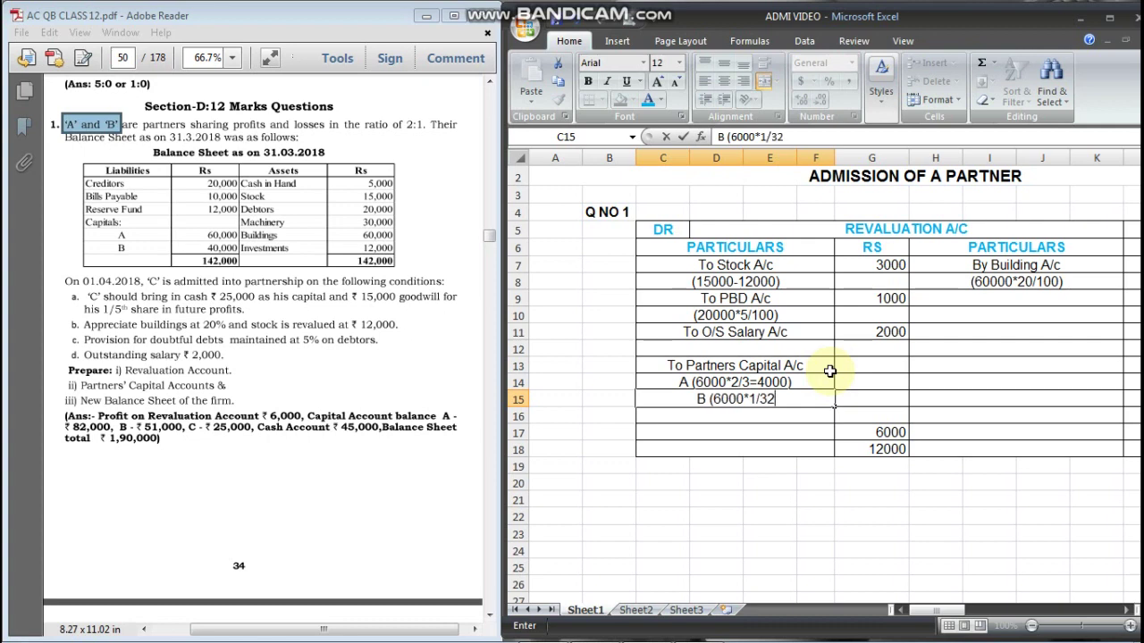
key(BackSpace)
key(BackSpace)
key(BackSpace)
key(BackSpace)
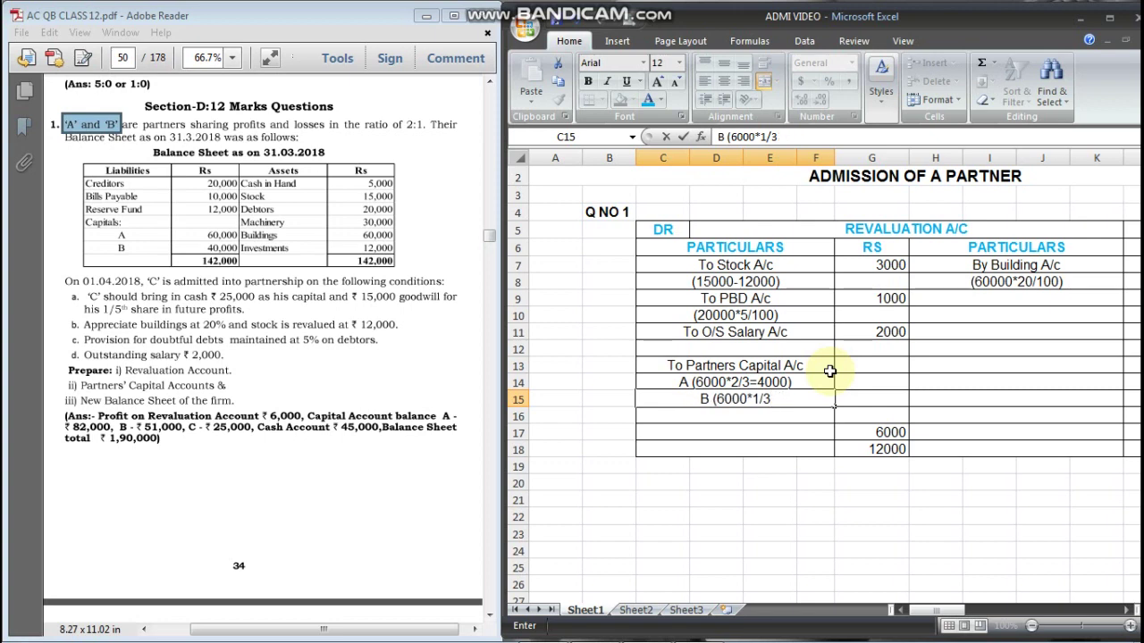
text(=2000))
key(Return)
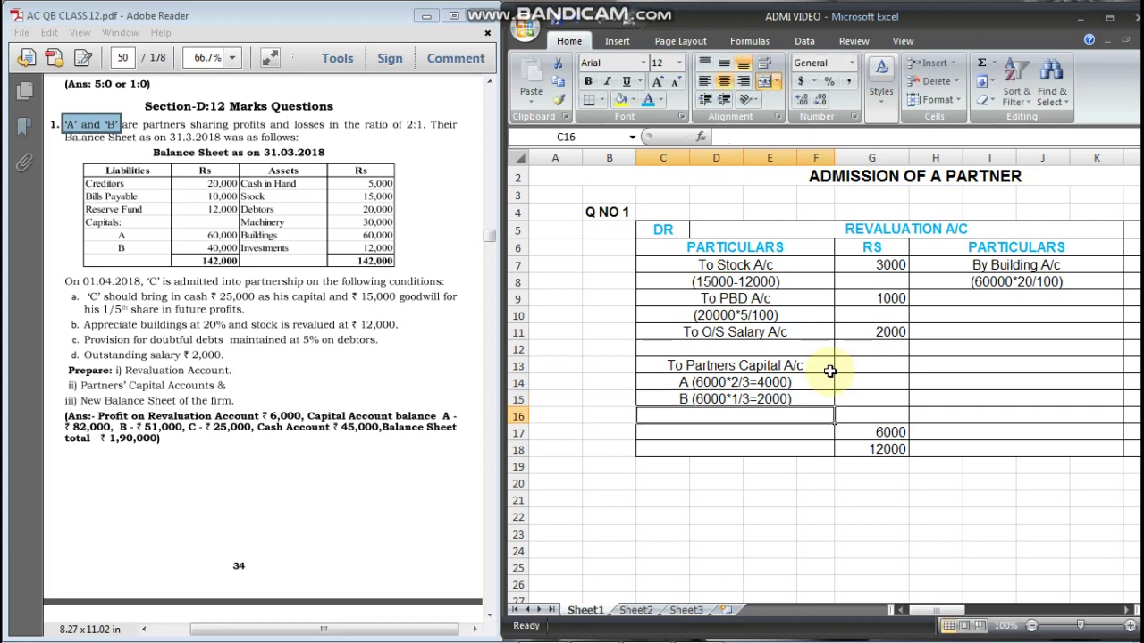
- Move the profit amount of 6000 from G17 to G15, beside partner B's share
key(Down)
key(Up)
key(Right)
key(Down)
key(ctrl+c)
key(Up)
key(Up)
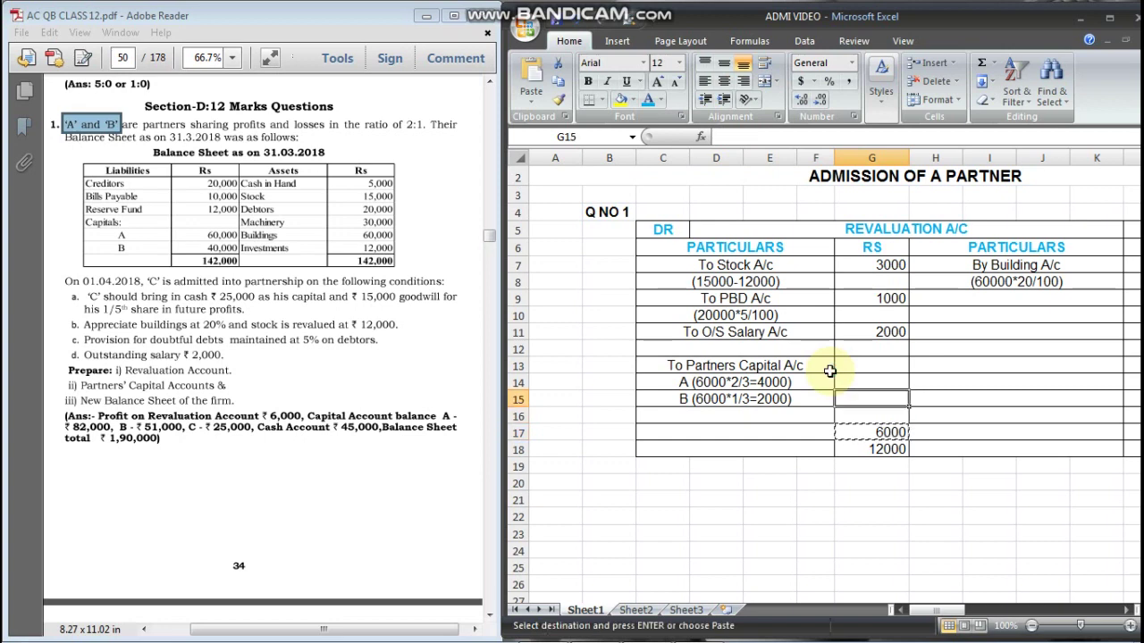
key(Return)
key(Down)
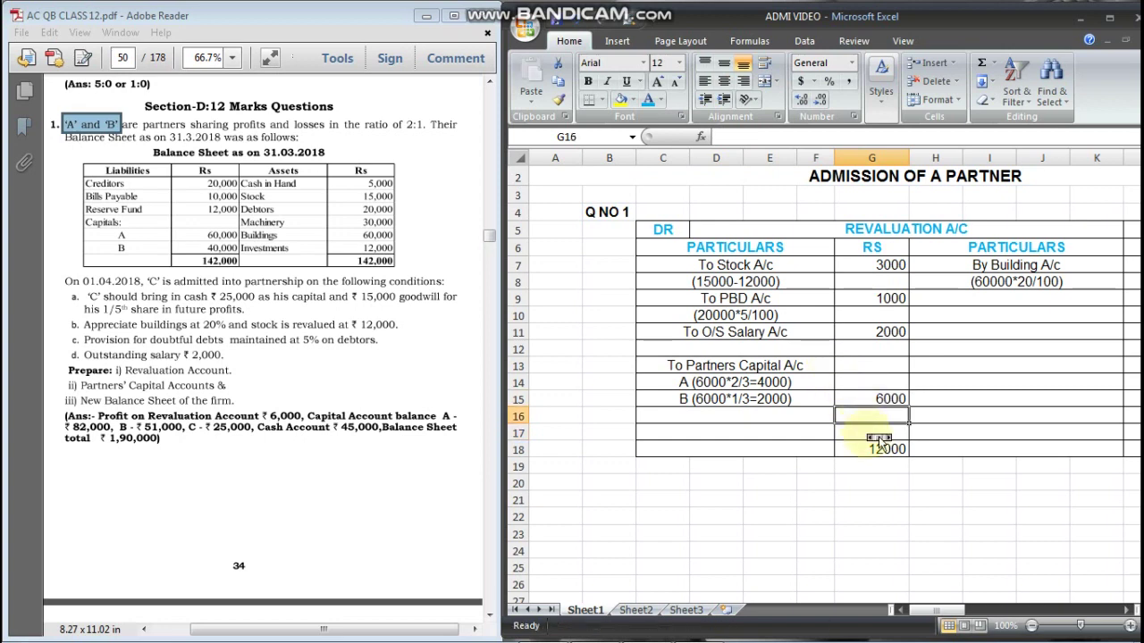
- Enter A, B and C as the debit-side column headings of the Partners Capital A/c in Q6 to S6
scroll(867, 433, right, 2)
scroll(866, 433, right, 10)
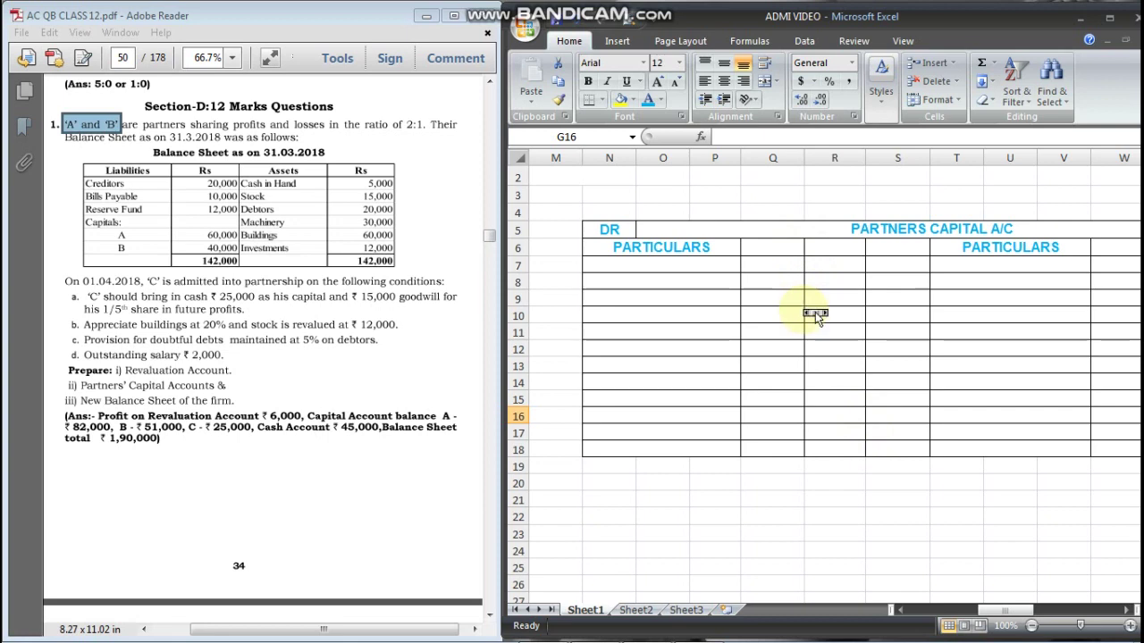
scroll(803, 309, right, 3)
scroll(804, 309, left, 2)
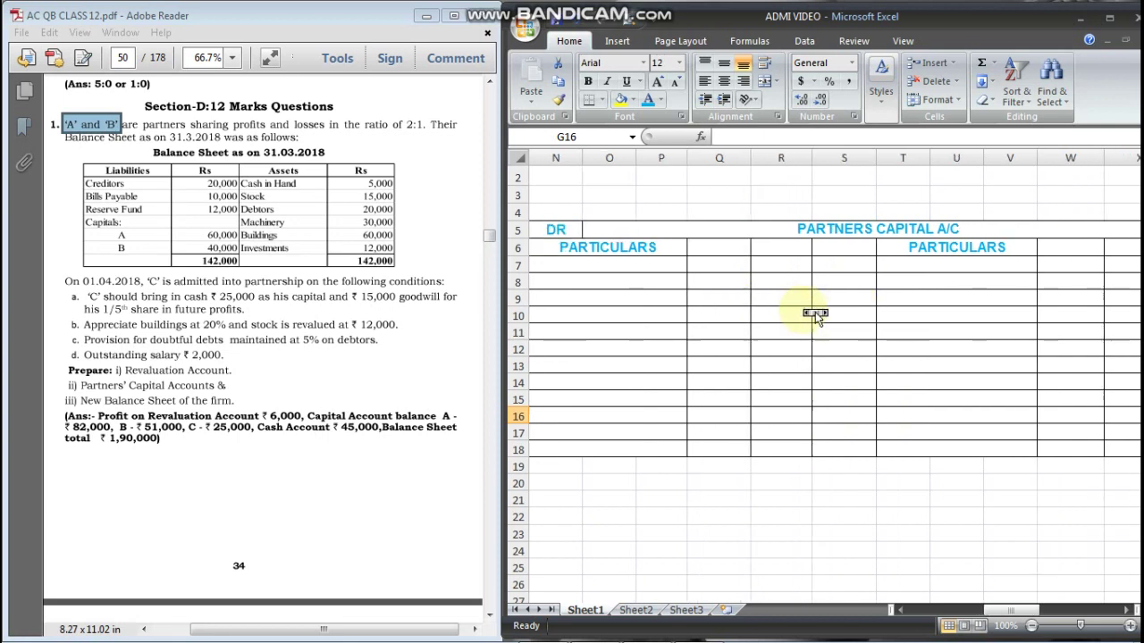
click(729, 248)
text(A)
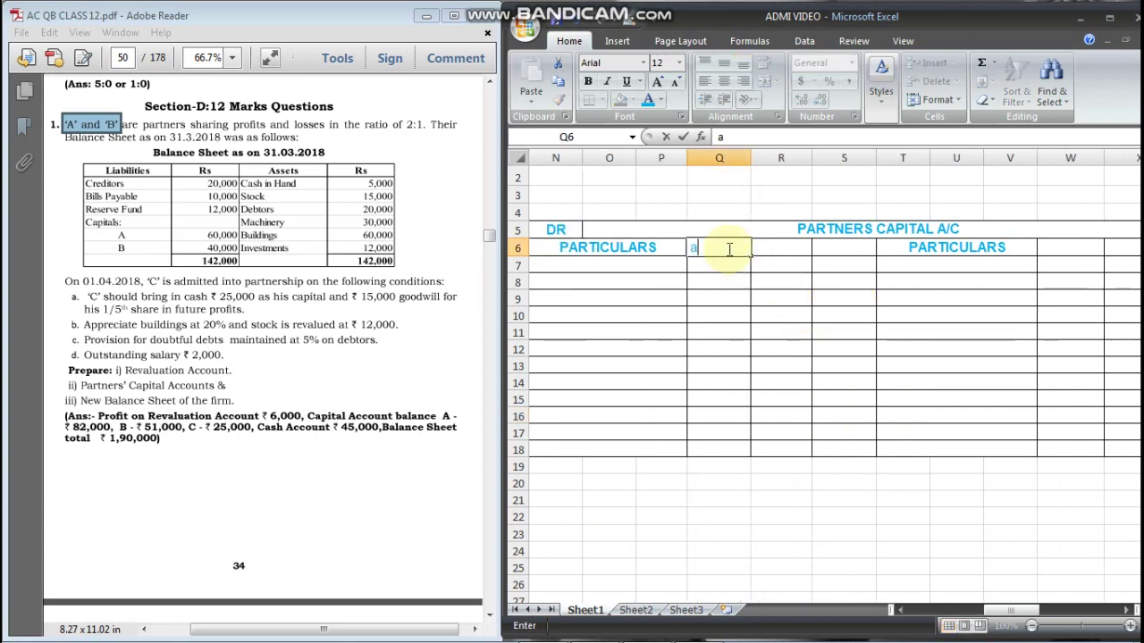
key(Tab)
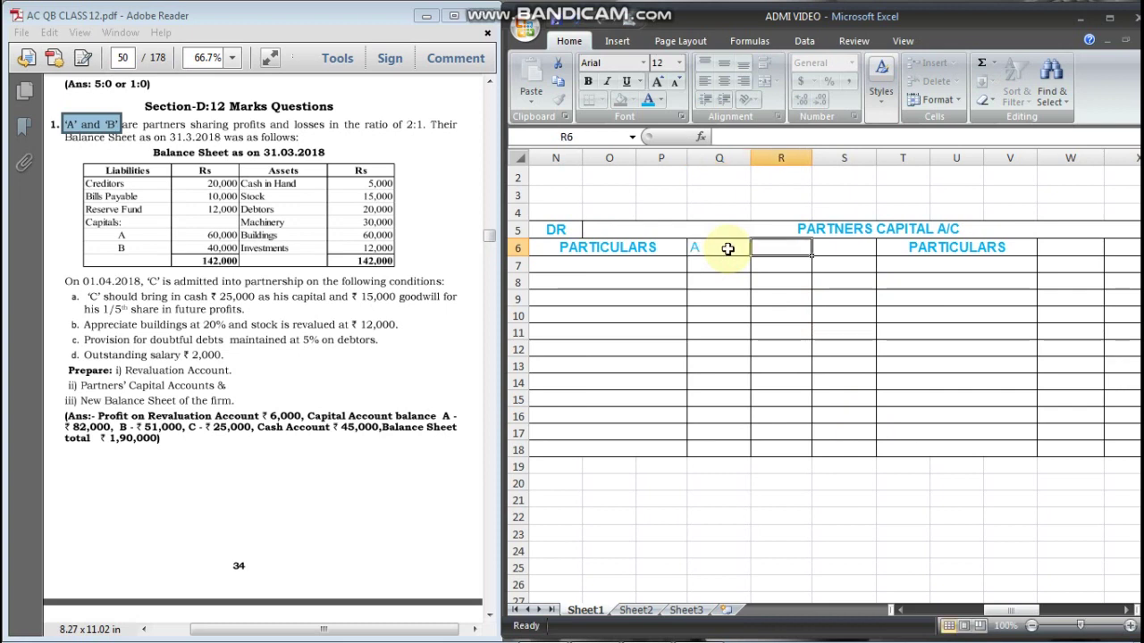
text(B)
key(Tab)
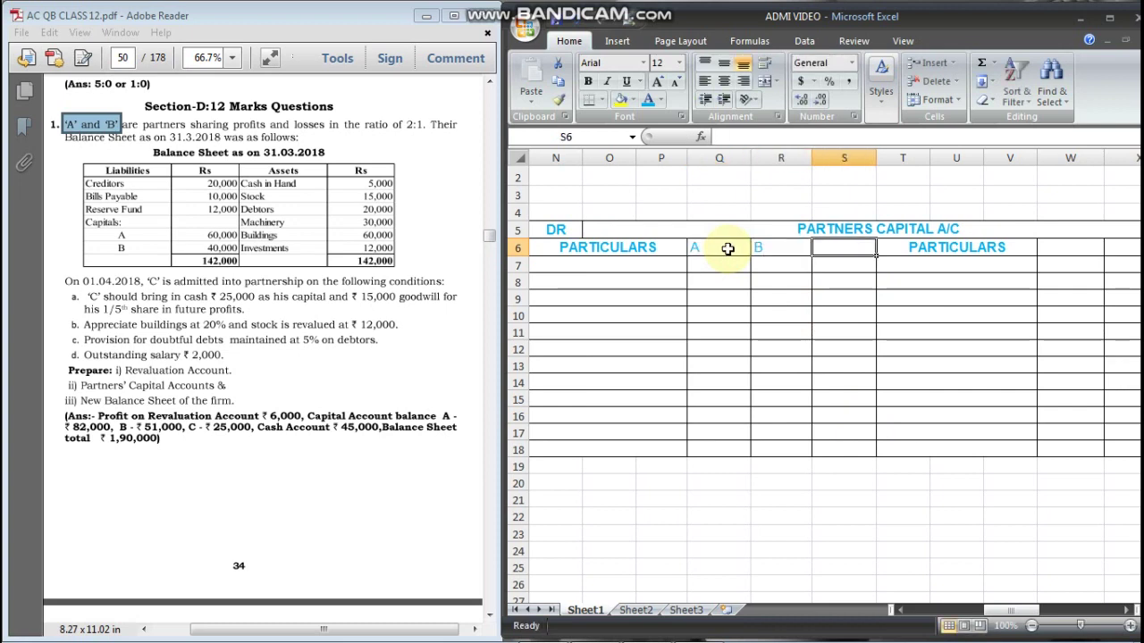
text(C)
key(Tab)
- Enter A, B and C as the credit-side column headings of the Partners Capital A/c in W6 to Y6
key(Tab)
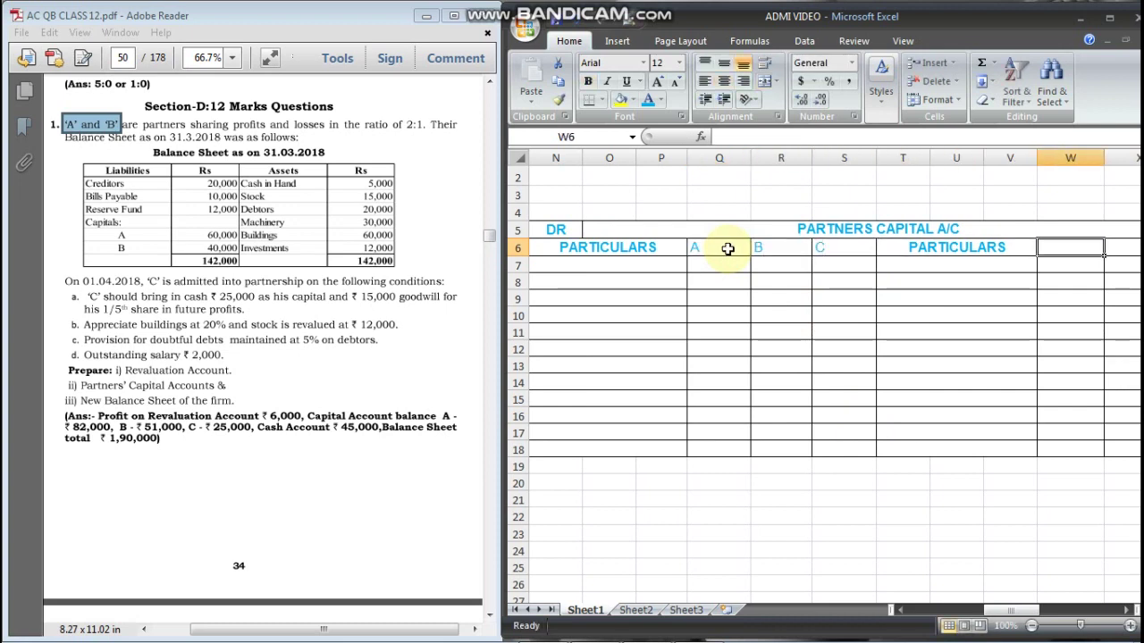
text(A)
key(Tab)
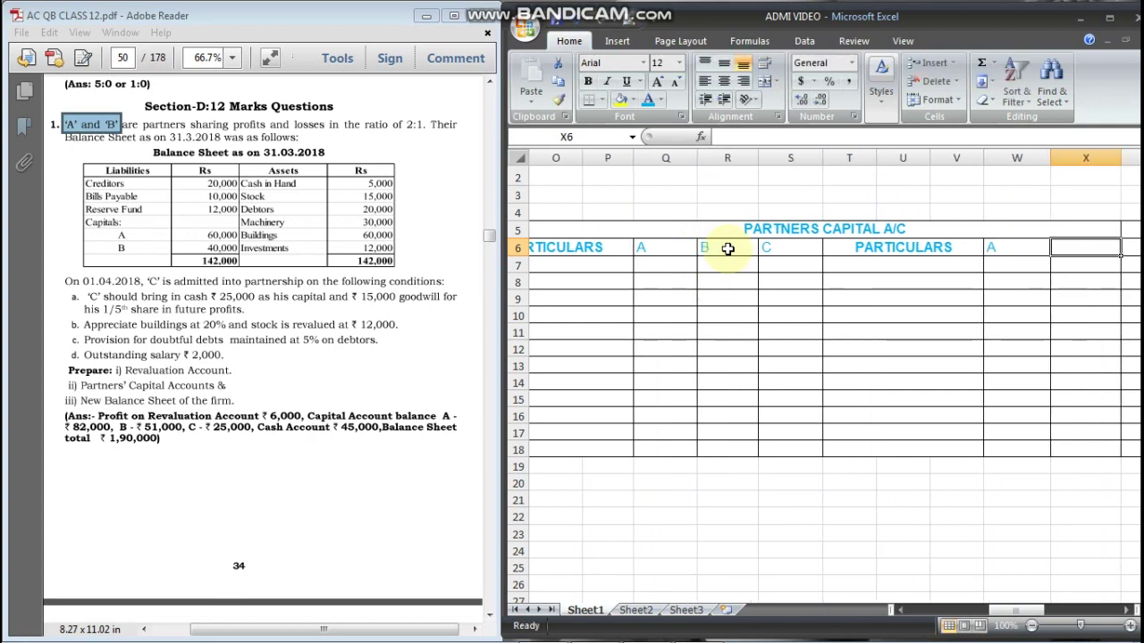
text(B)
key(Tab)
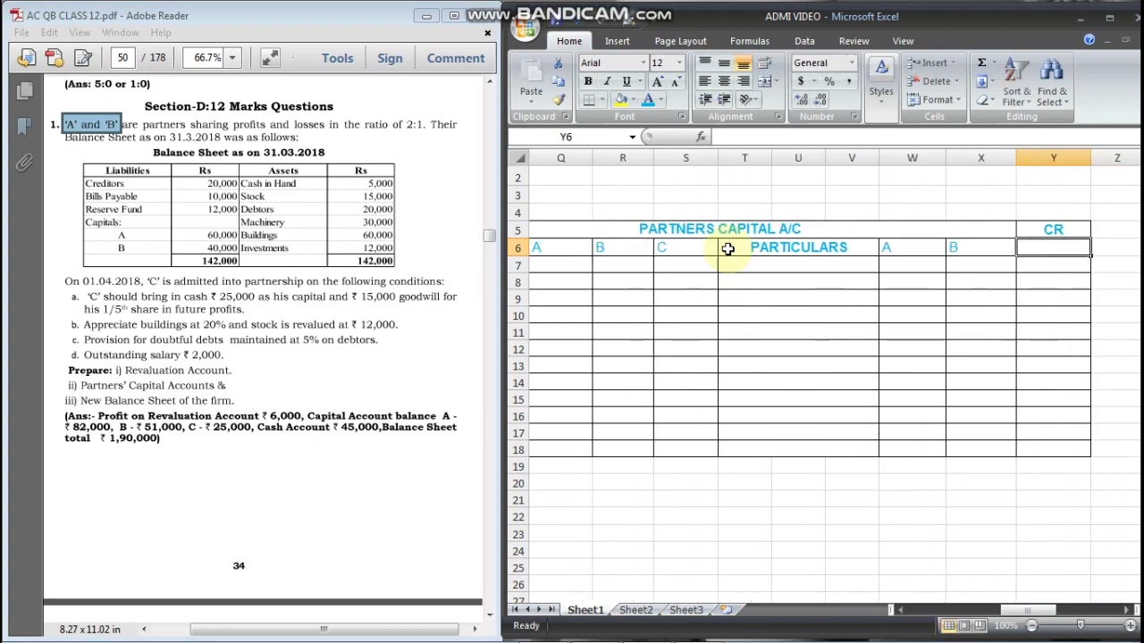
text(CR)
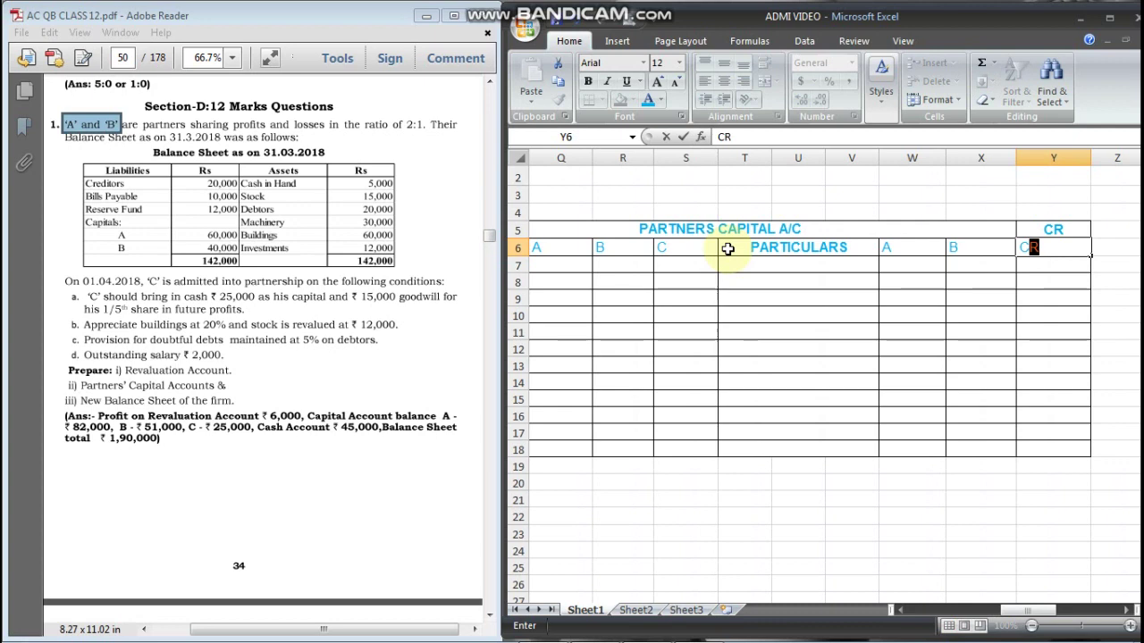
key(Delete)
key(Return)
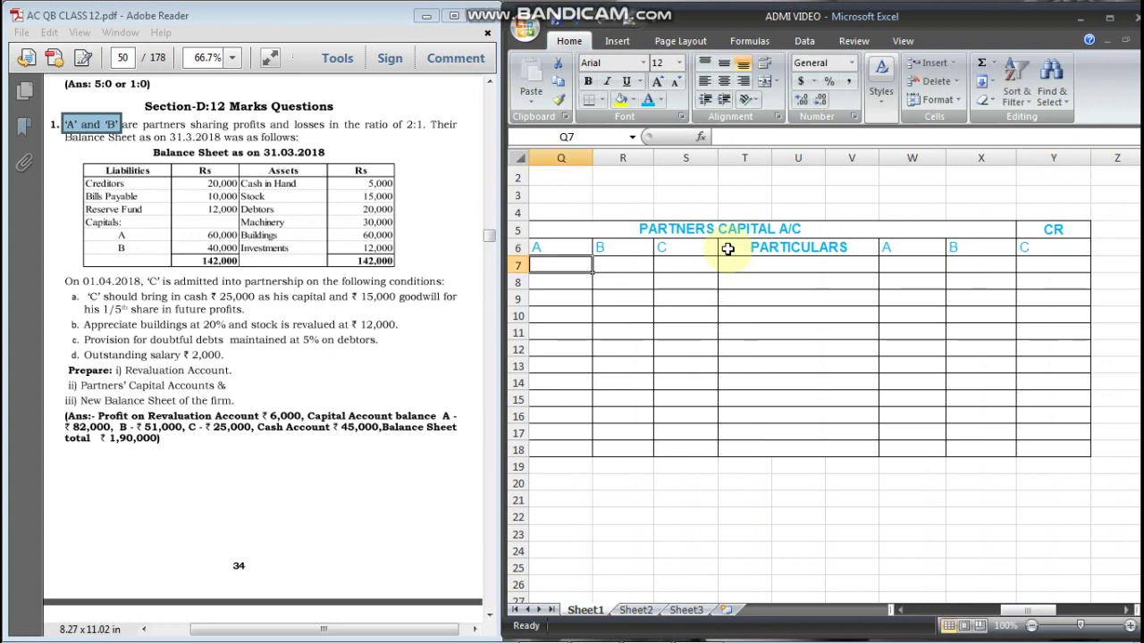
- Enter "By Balance b/d" as the first credit-side particular of the Partners Capital A/c in row 7
scroll(728, 251, left, 5)
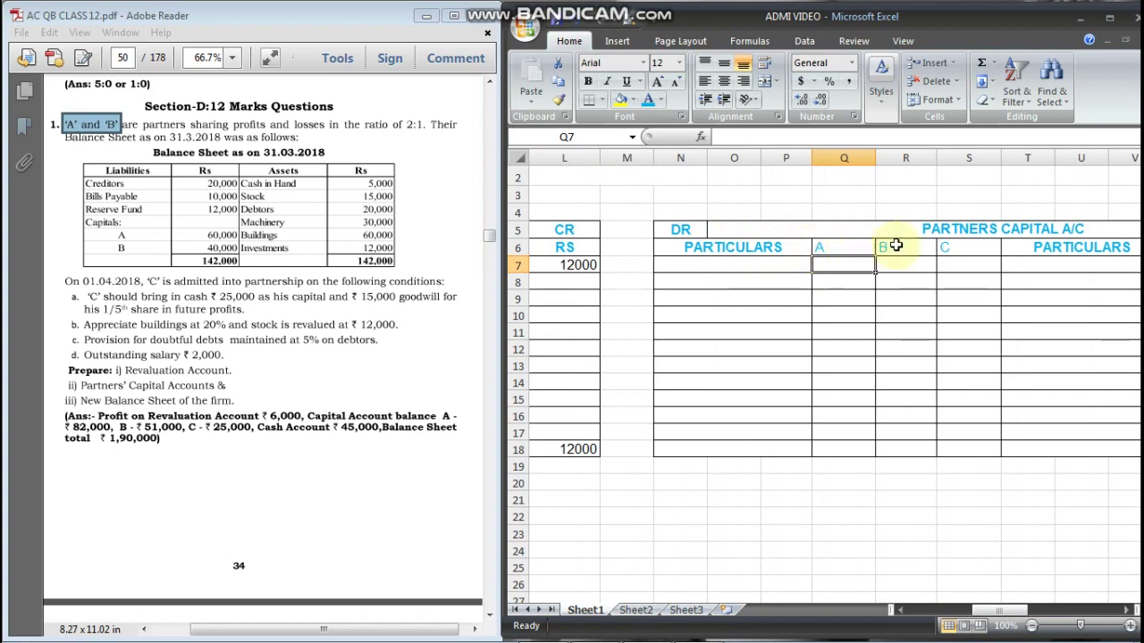
scroll(938, 248, right, 6)
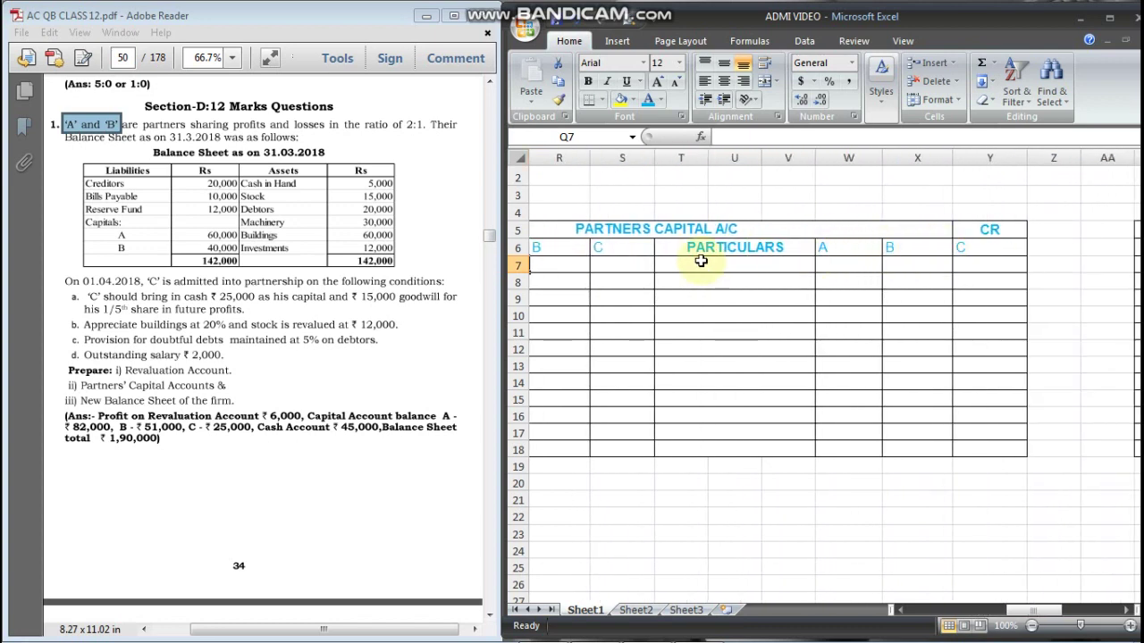
scroll(969, 259, left, 3)
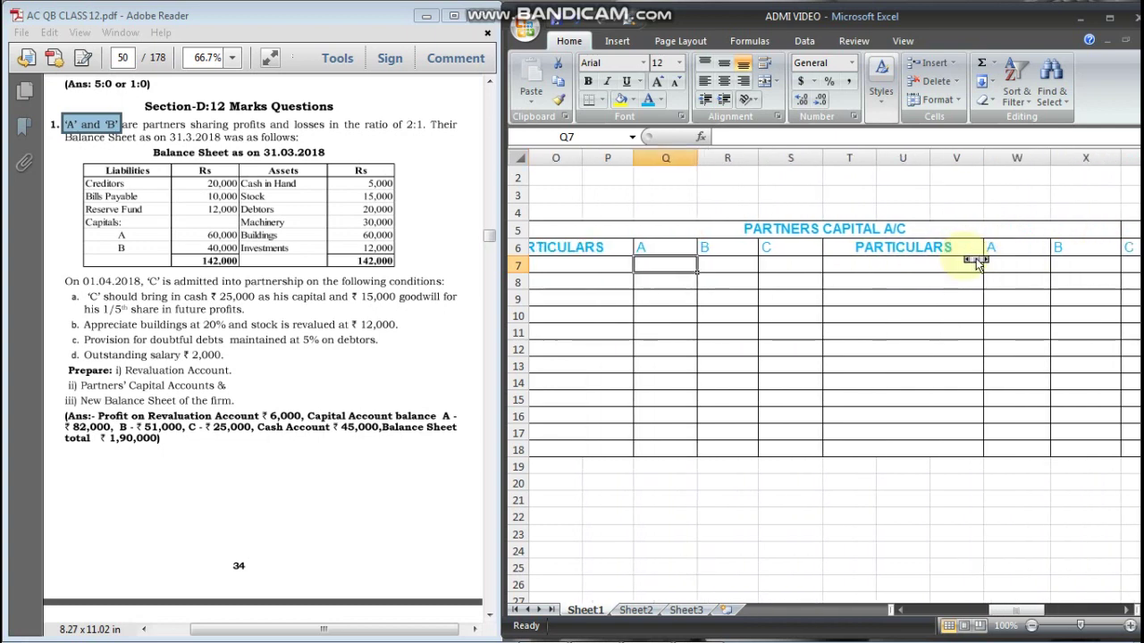
scroll(947, 259, right, 1)
click(814, 258)
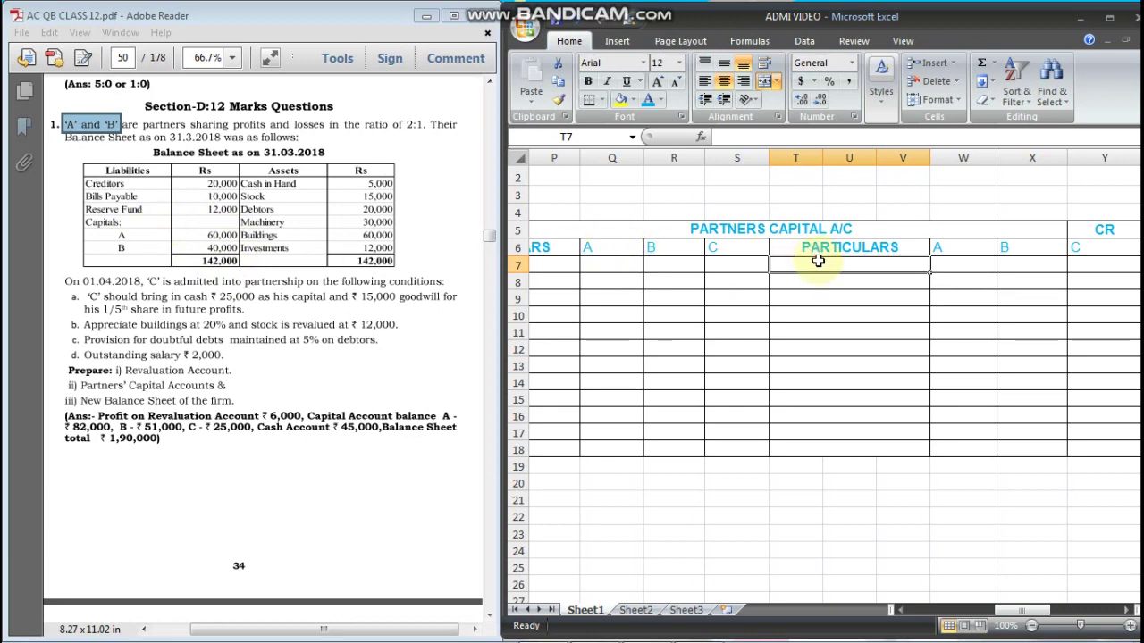
text(B)
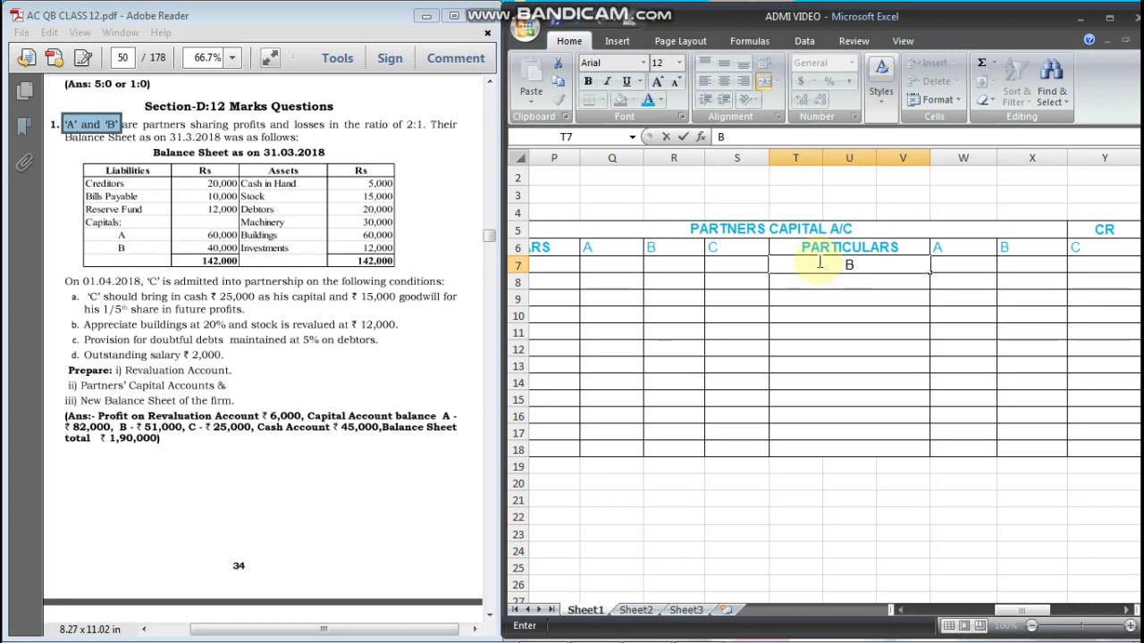
text(y)
text(Balance )
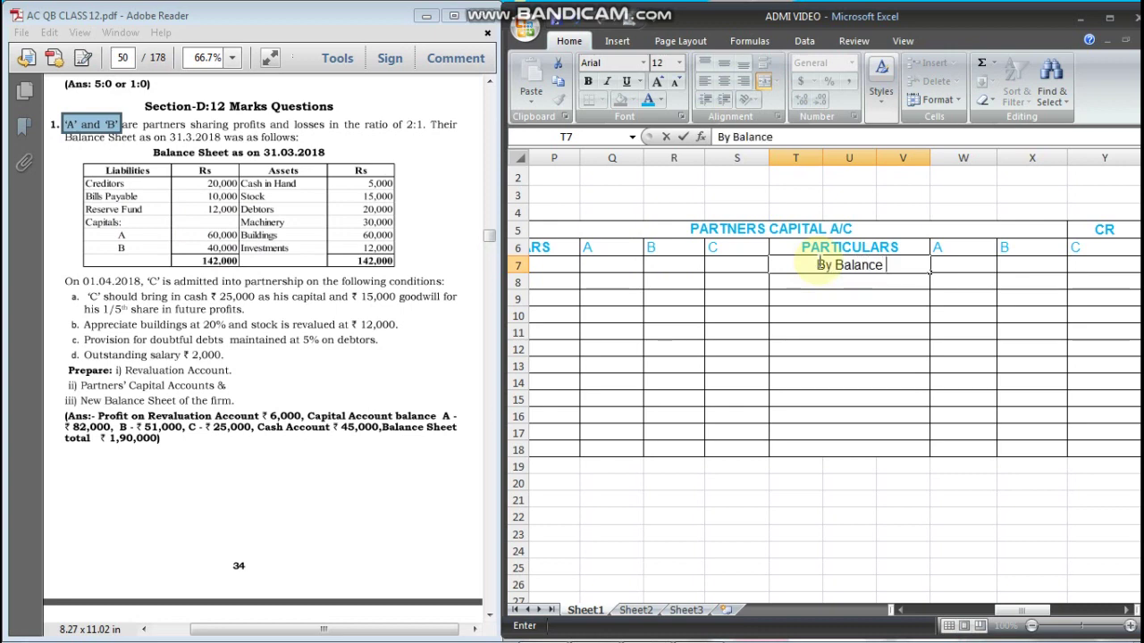
text(b/d)
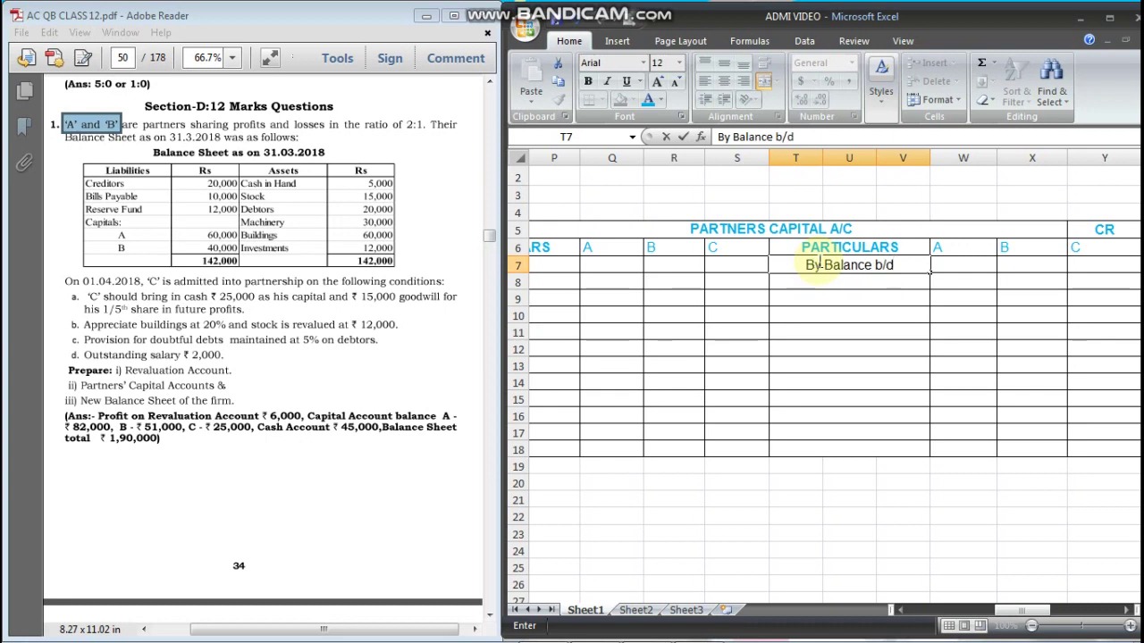
- Enter the opening capital balances in row 7 of the credit side: 60000 for A, 40000 for B and "nill" for C
key(Tab)
text(6000)
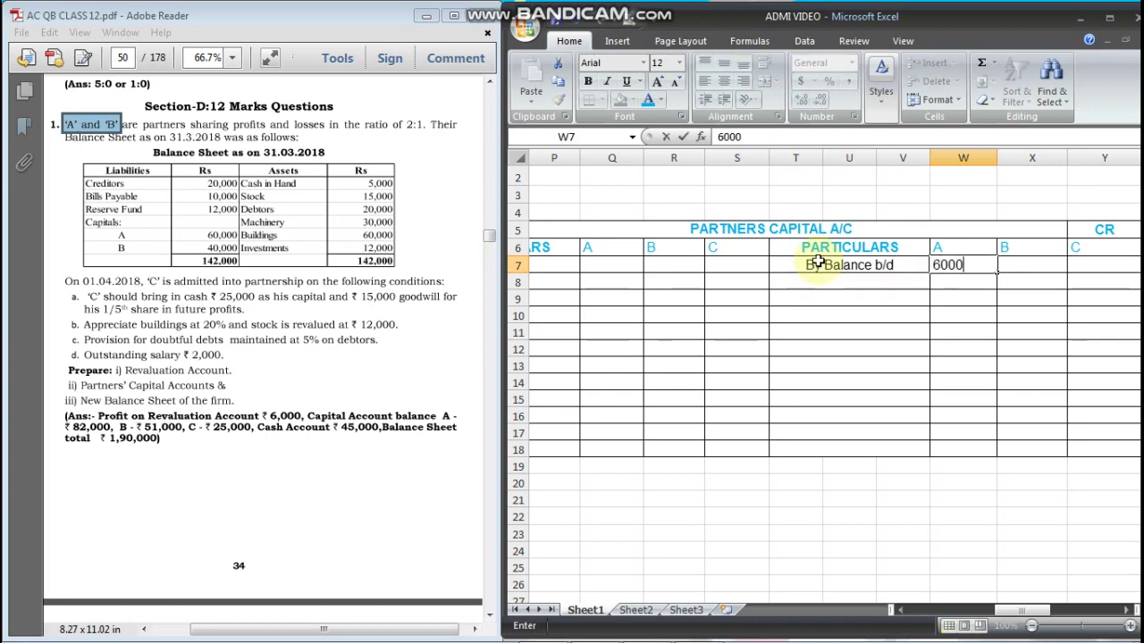
text(0)
key(Tab)
text(4)
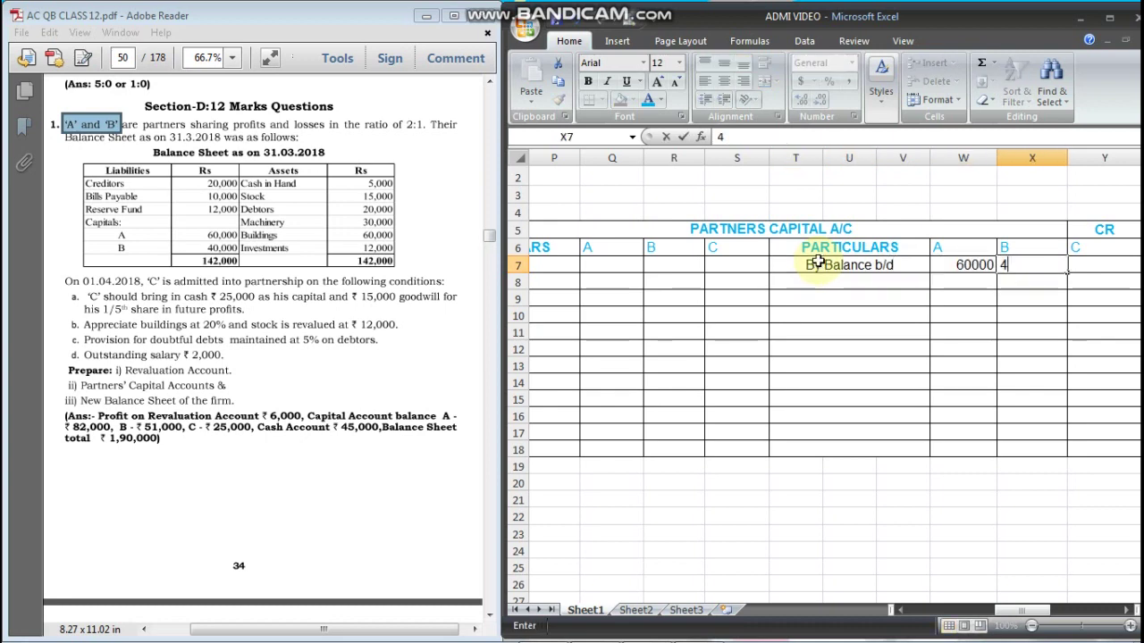
text(0000)
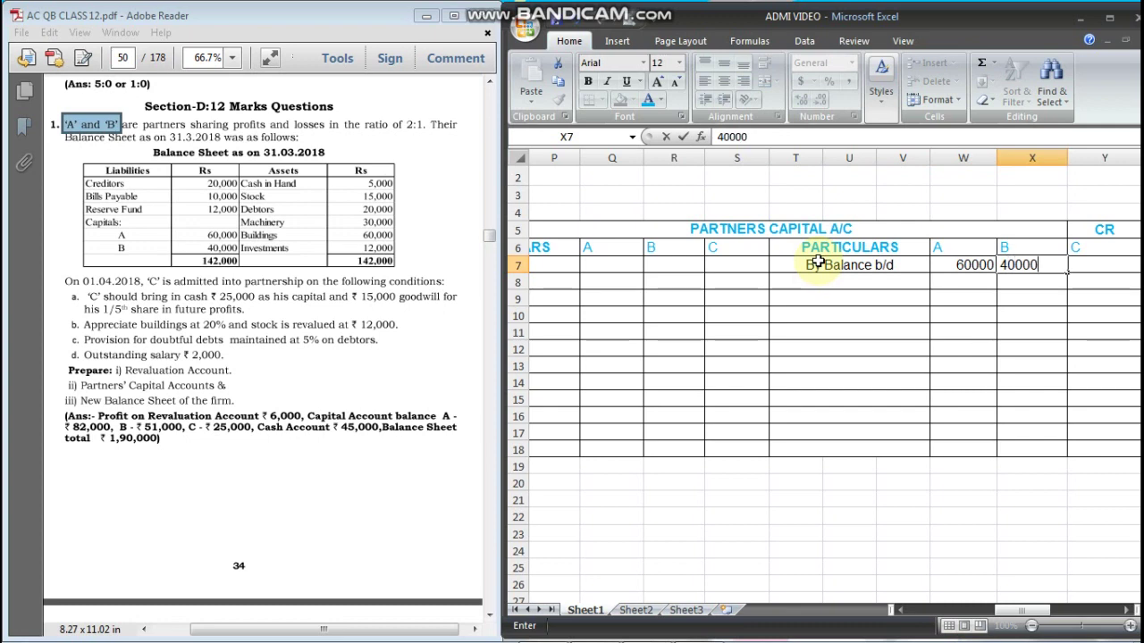
key(Tab)
text(nill)
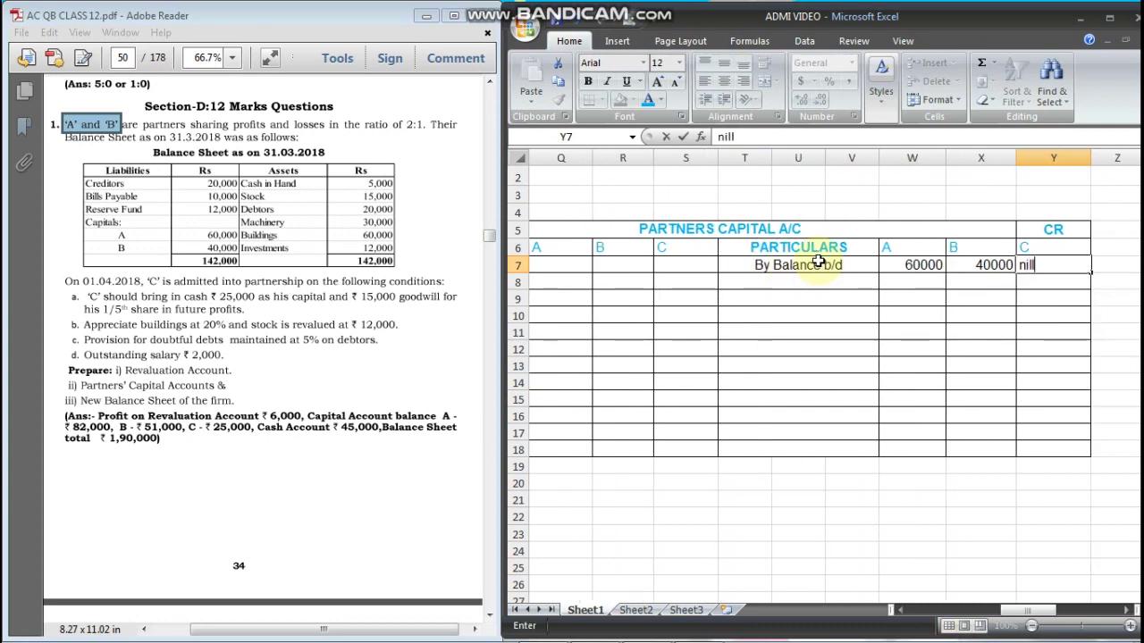
key(Return)
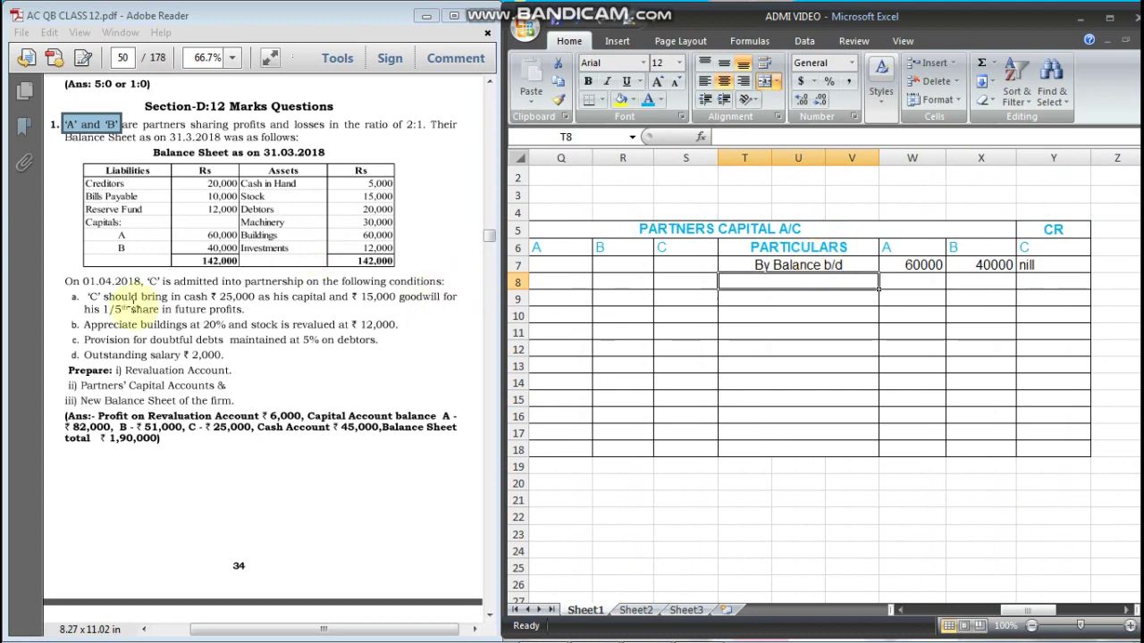
- Enter "By Cash A/c" as the credit-side particular of the Partners Capital A/c in row 8
click(114, 306)
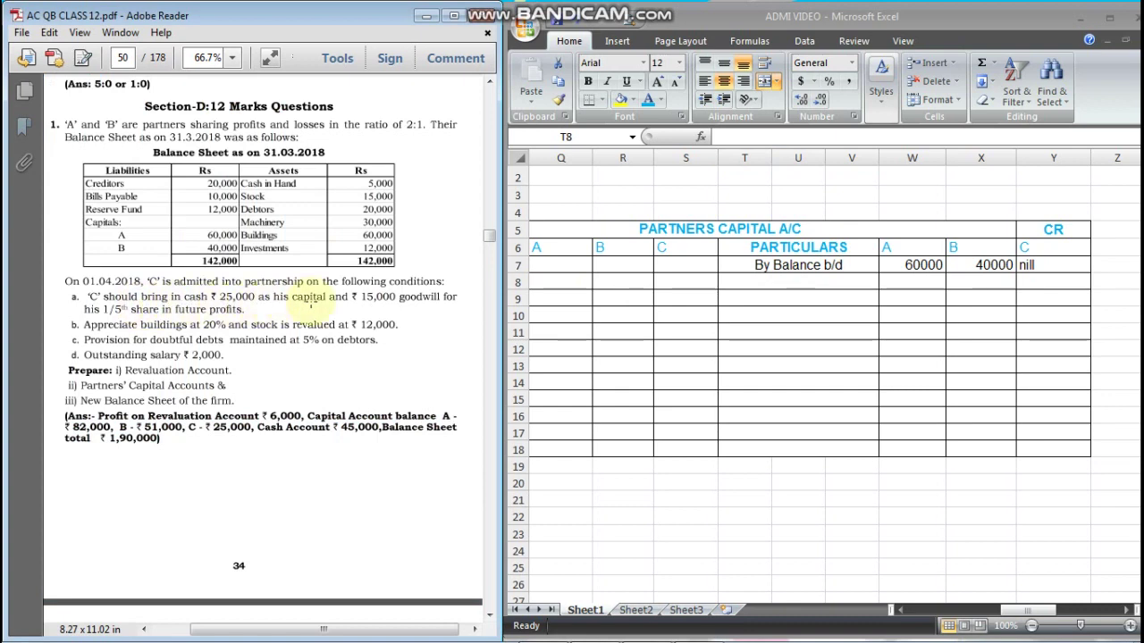
click(759, 280)
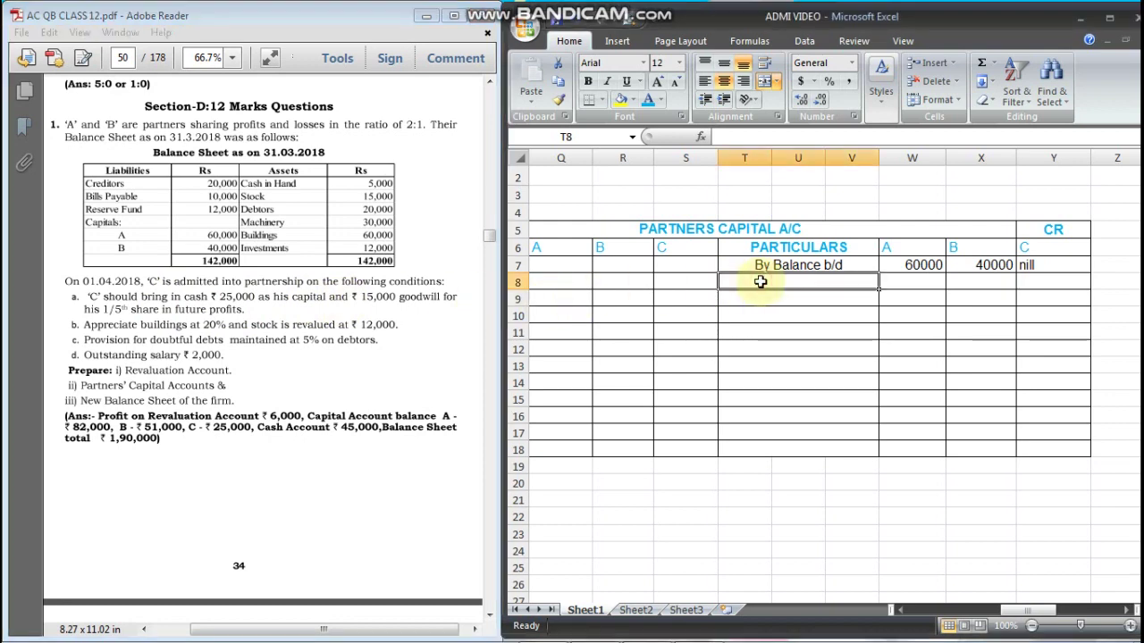
text(By cas)
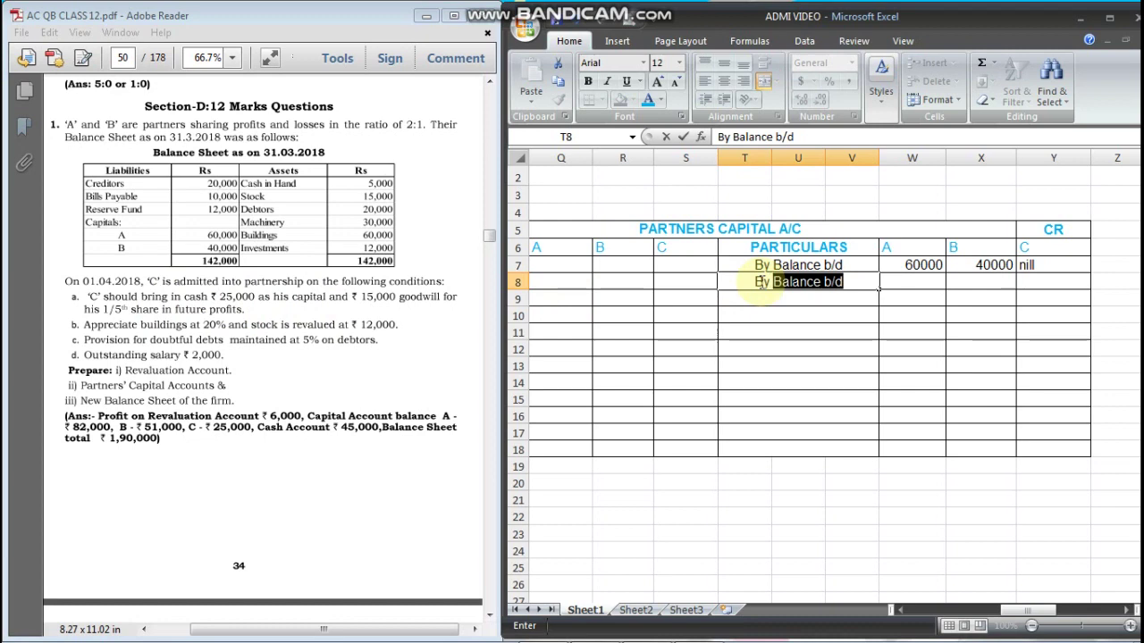
key(BackSpace)
key(BackSpace)
key(BackSpace)
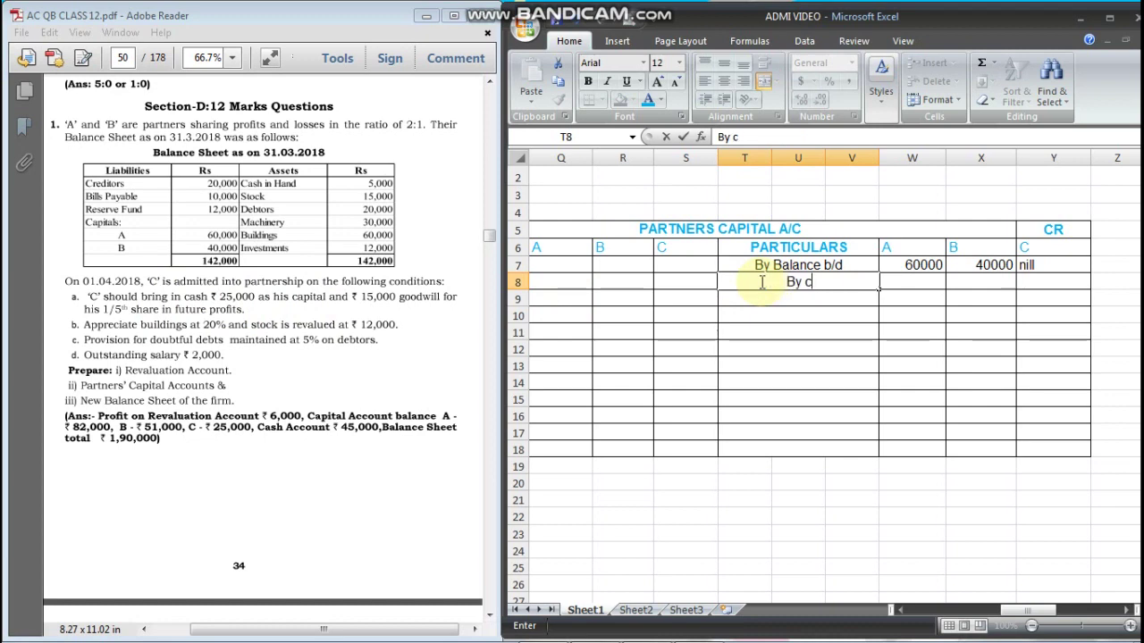
text(Cash A/c)
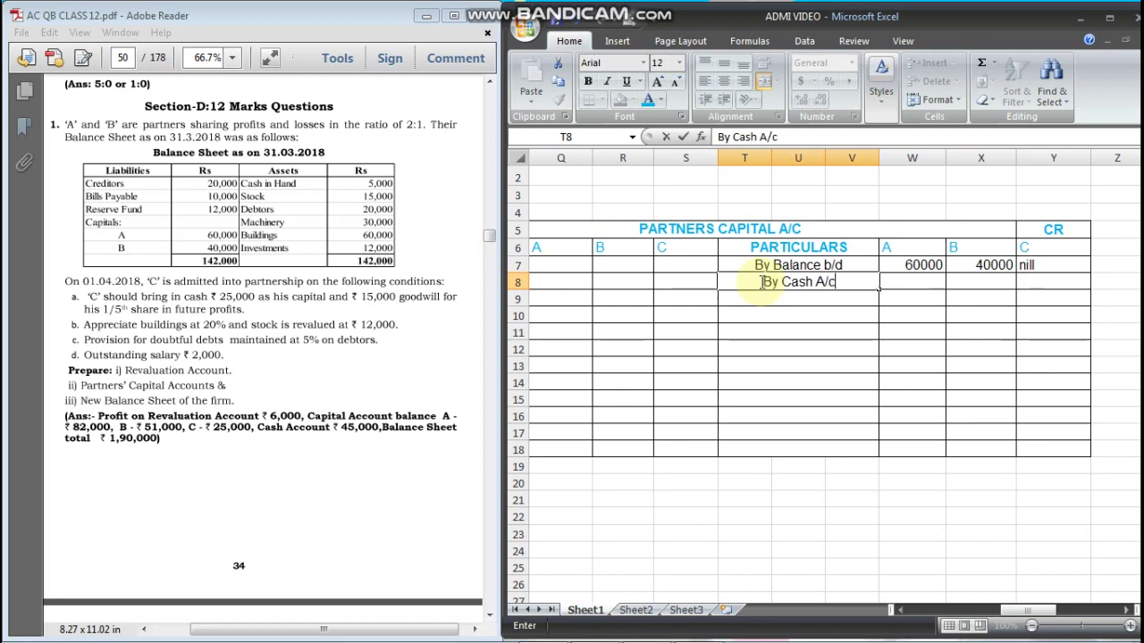
- Enter C's cash contribution of 25000 in the credit-side C column of row 8
key(Tab)
key(Tab)
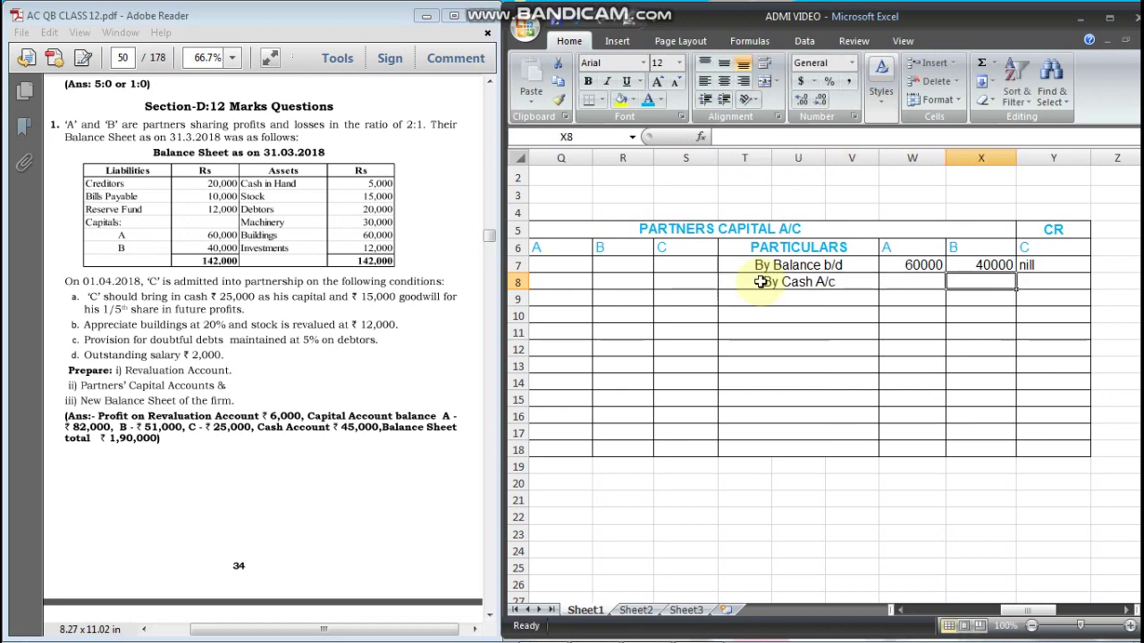
key(Tab)
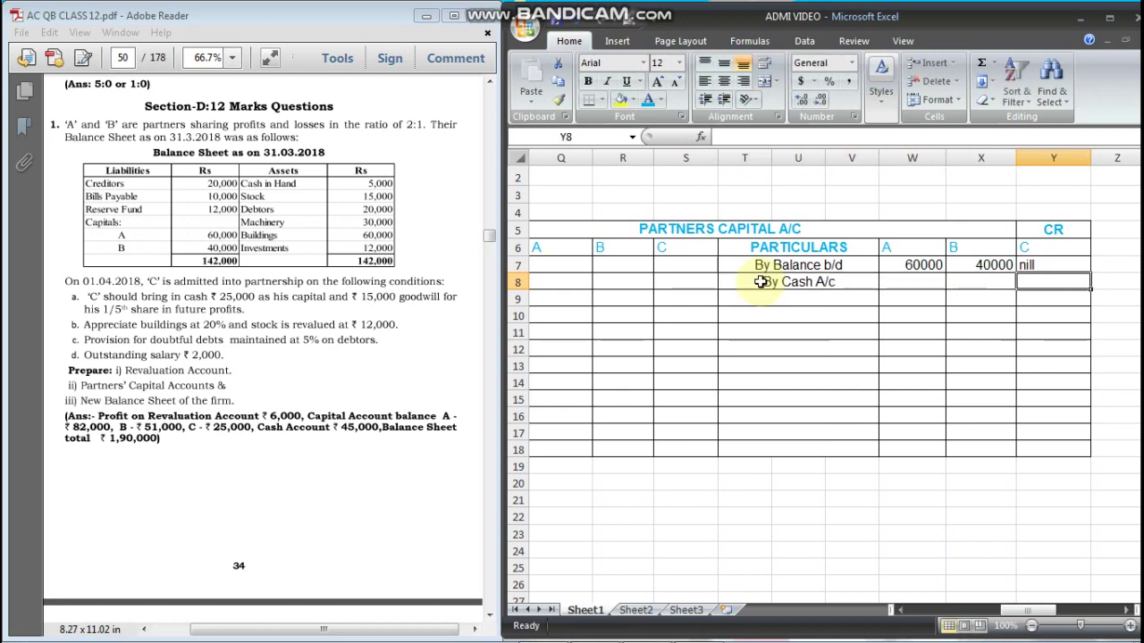
text(25000)
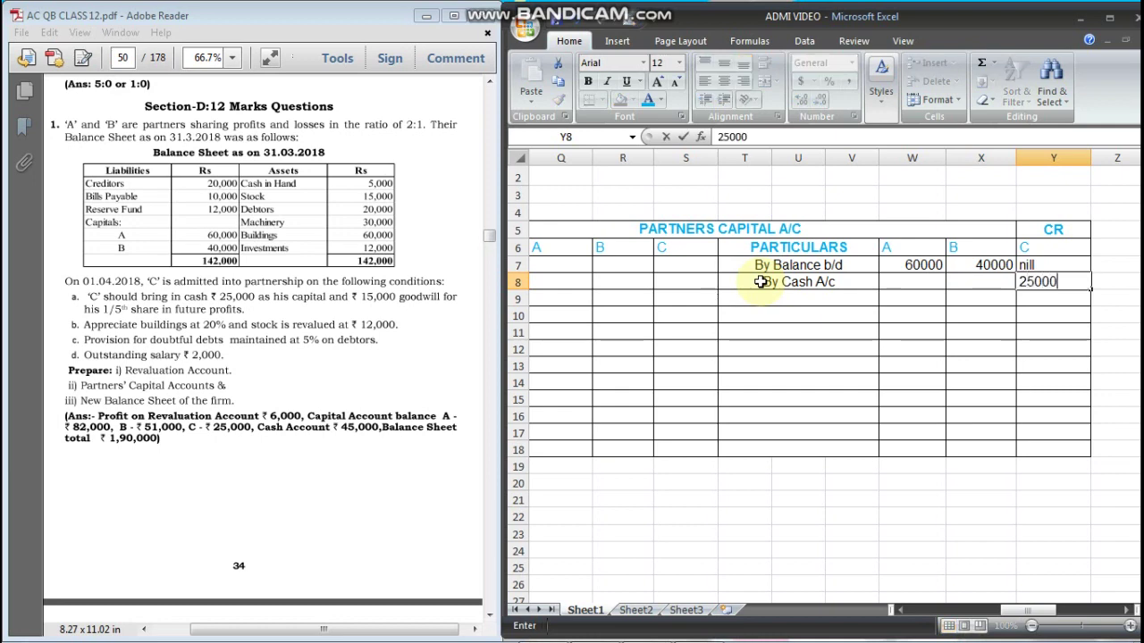
key(Return)
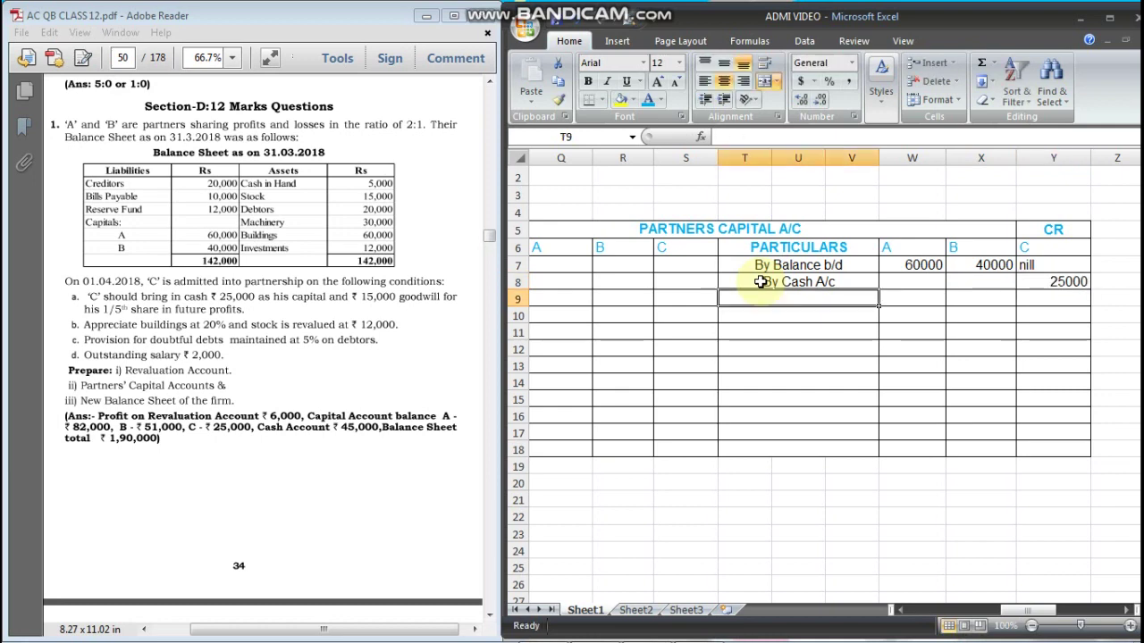
- Enter "By Goodwill A/c" as the credit-side particular of the Partners Capital A/c in row 9
text(By)
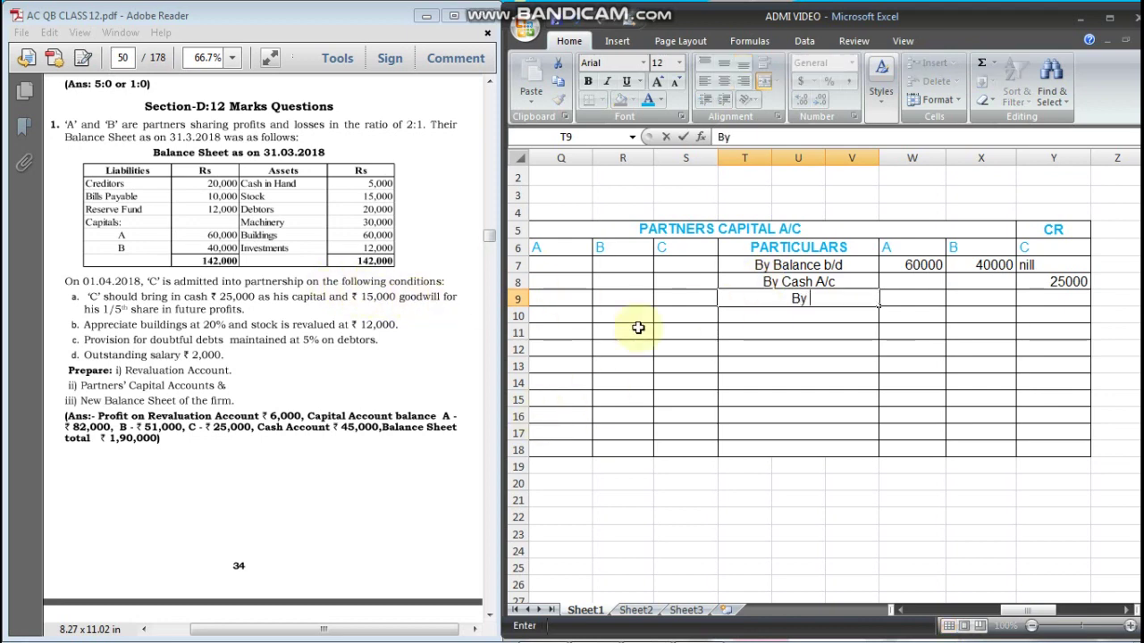
text(God)
key(BackSpace)
text(ods)
key(BackSpace)
text(will)
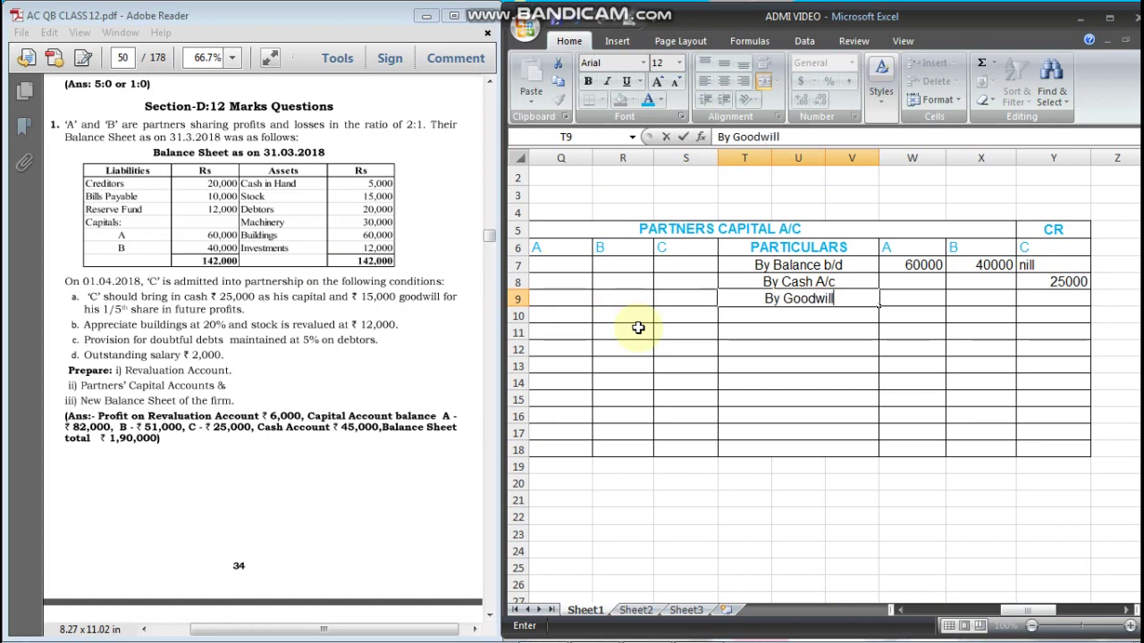
text( A/c)
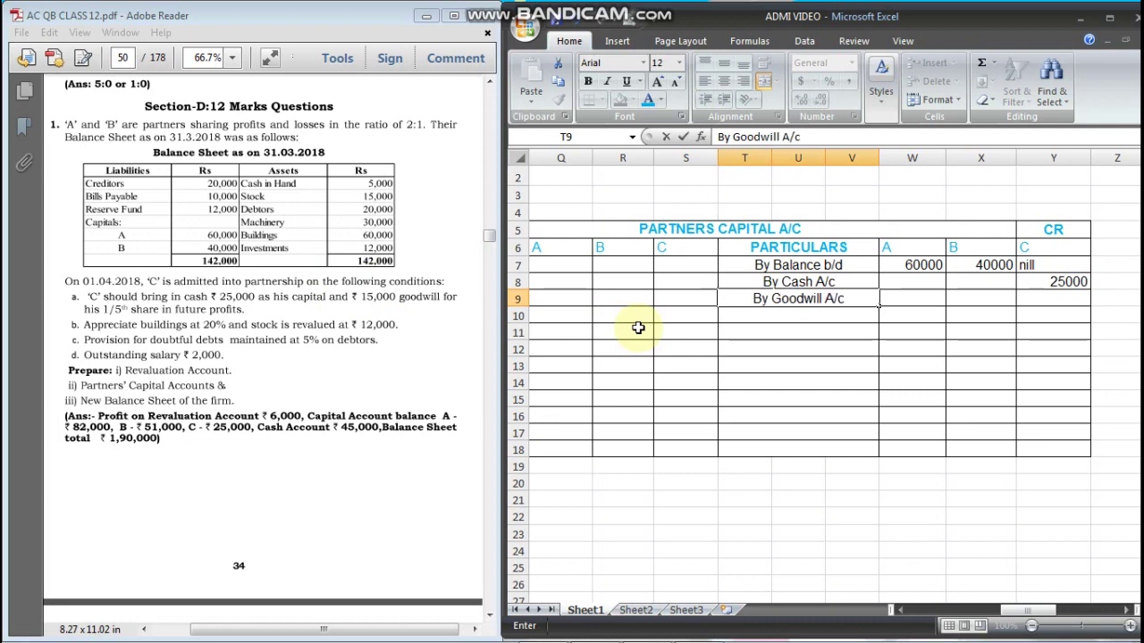
key(Return)
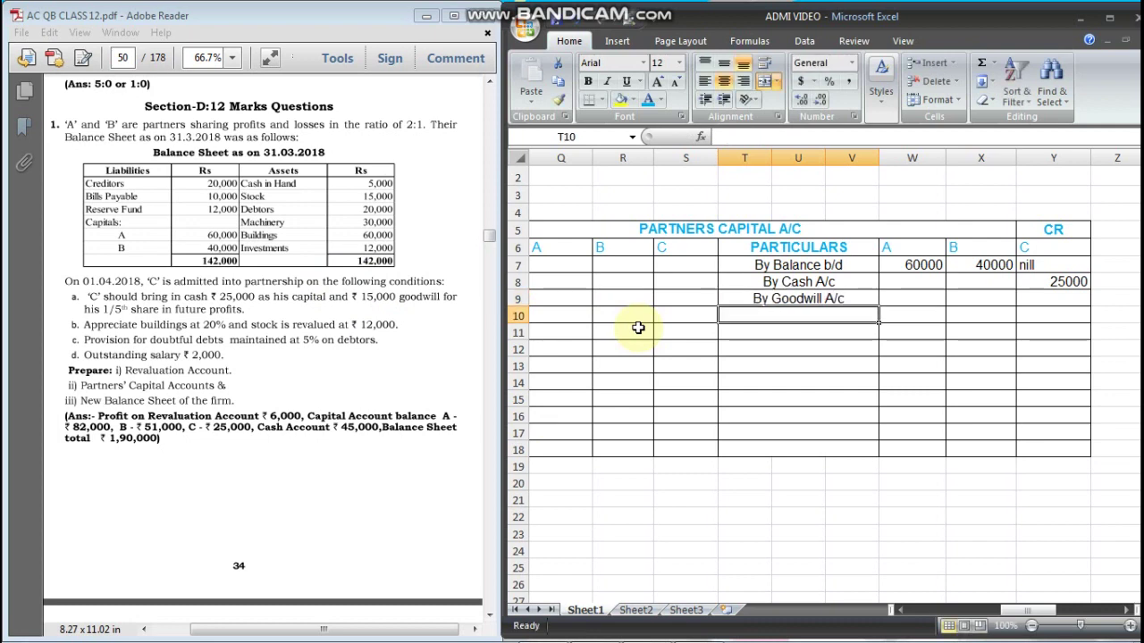
- Add the goodwill workings (15000*2/3) and (15000*1/3) below the goodwill particular in rows 10 and 11
text(()
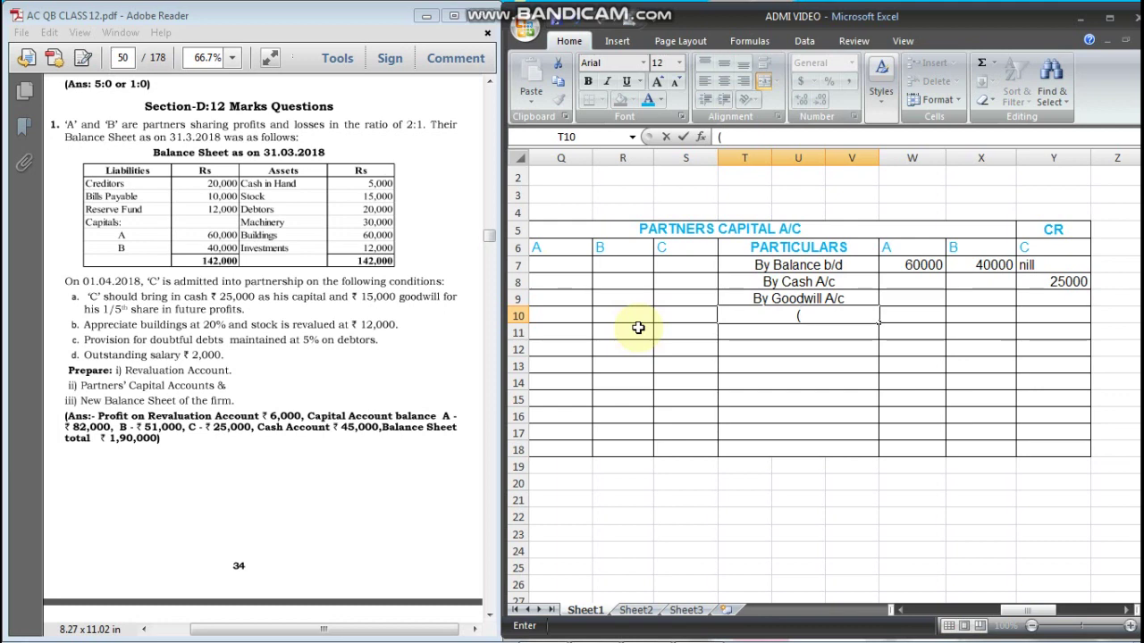
text(15000*2/3)
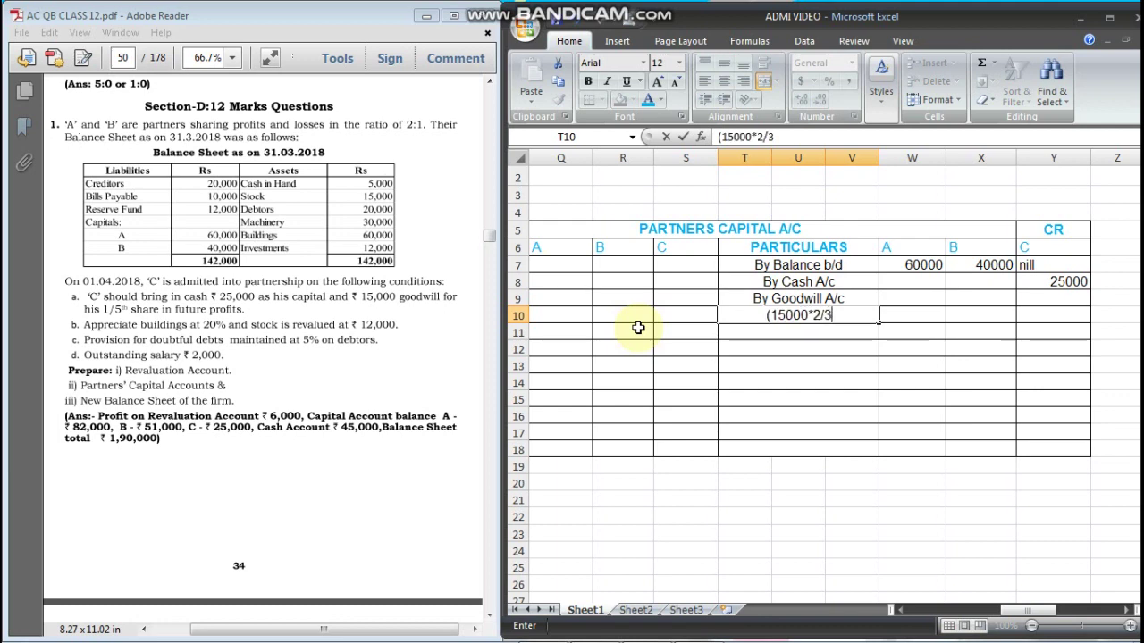
text())
key(Return)
text(()
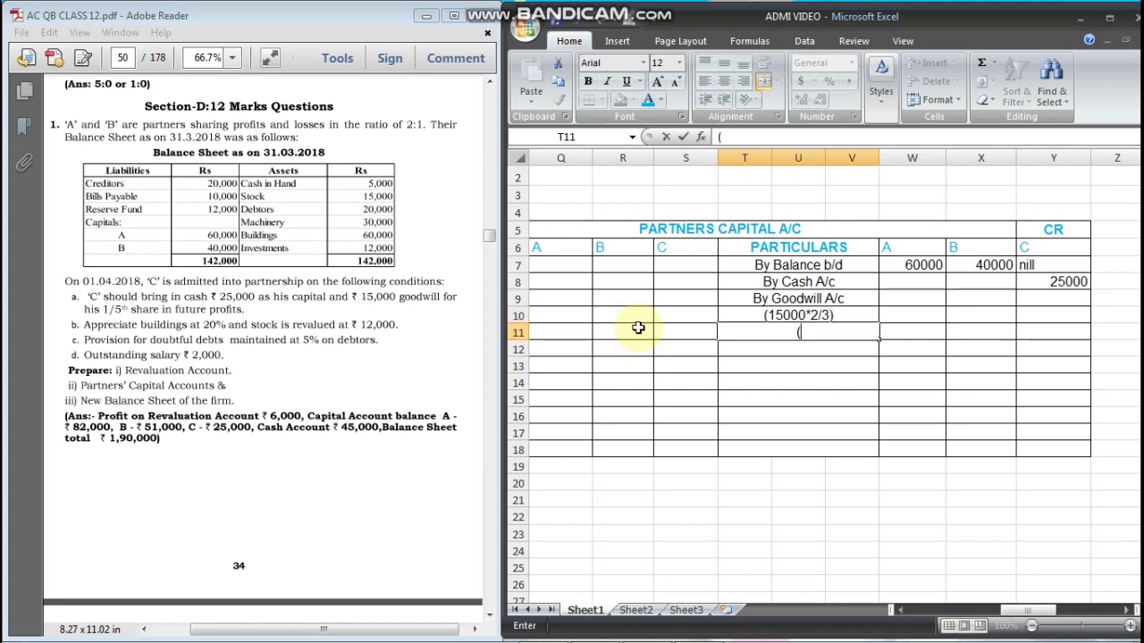
text(15000*1/)
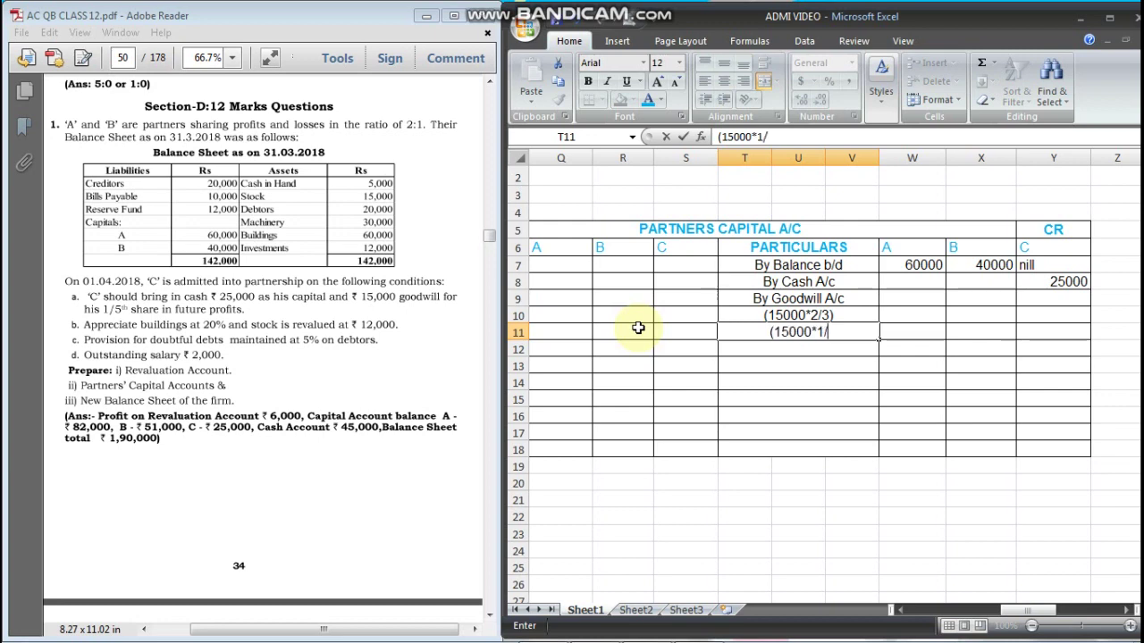
text(3))
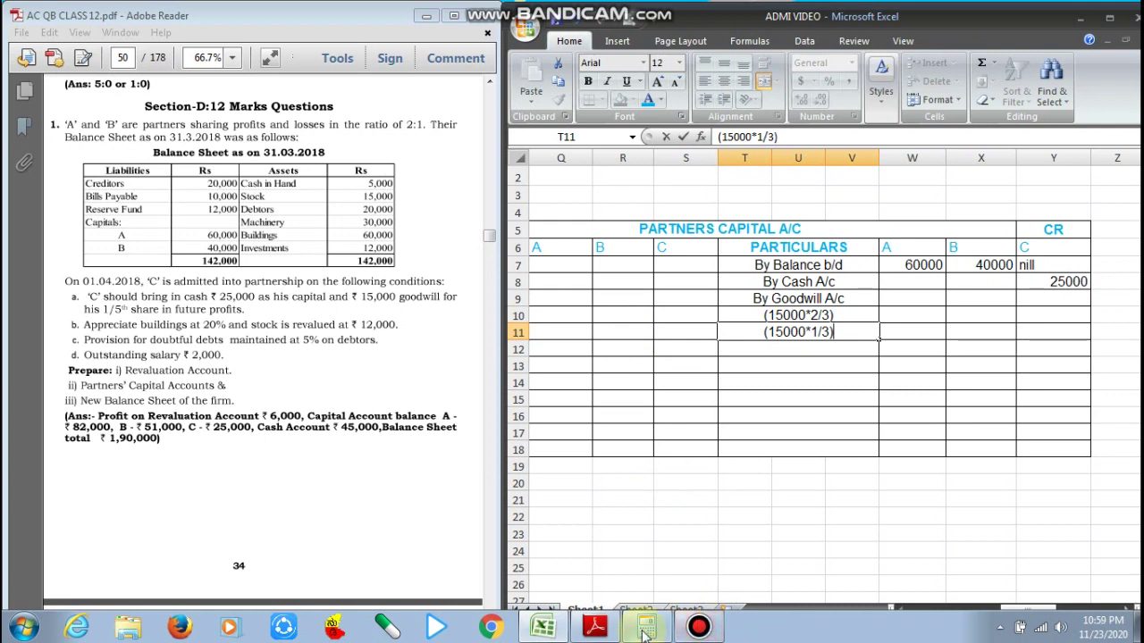
- Switch to Calculator, work out A's goodwill share as 15000 * 2 / 3, and return to the worksheet
key(alt+Tab)
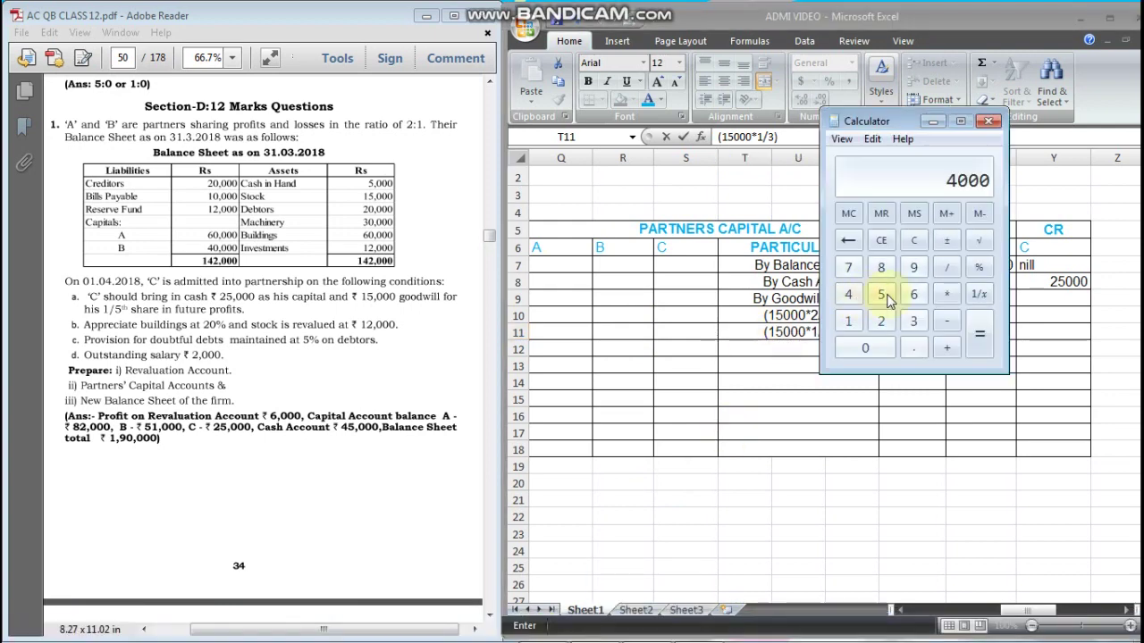
click(908, 240)
text(1)
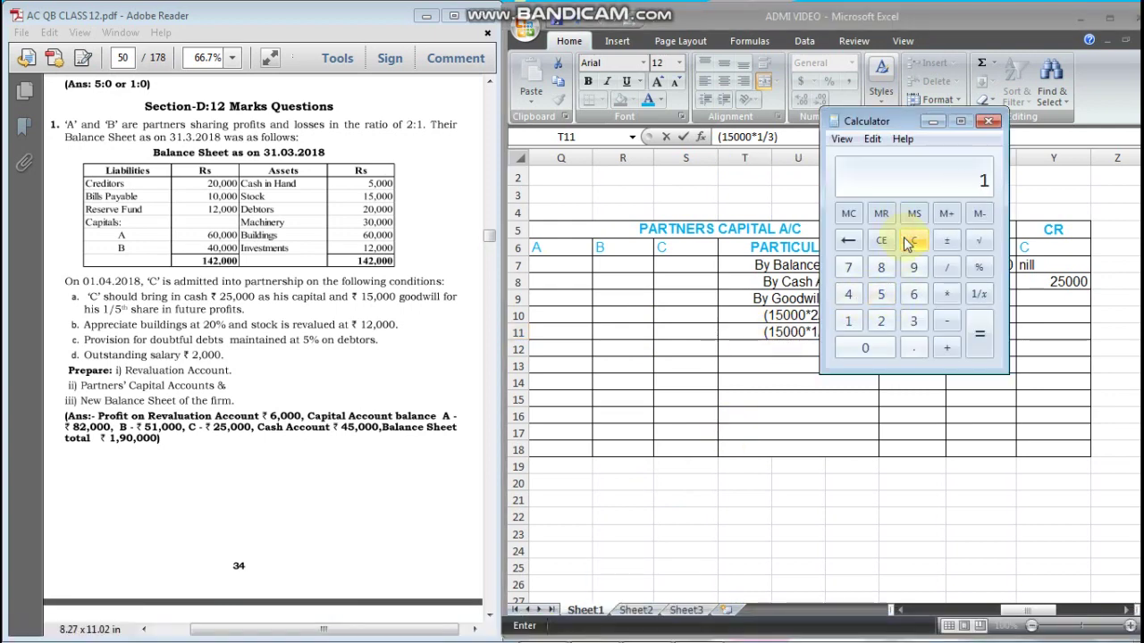
text(5000 * 2 / 3)
key(Return)
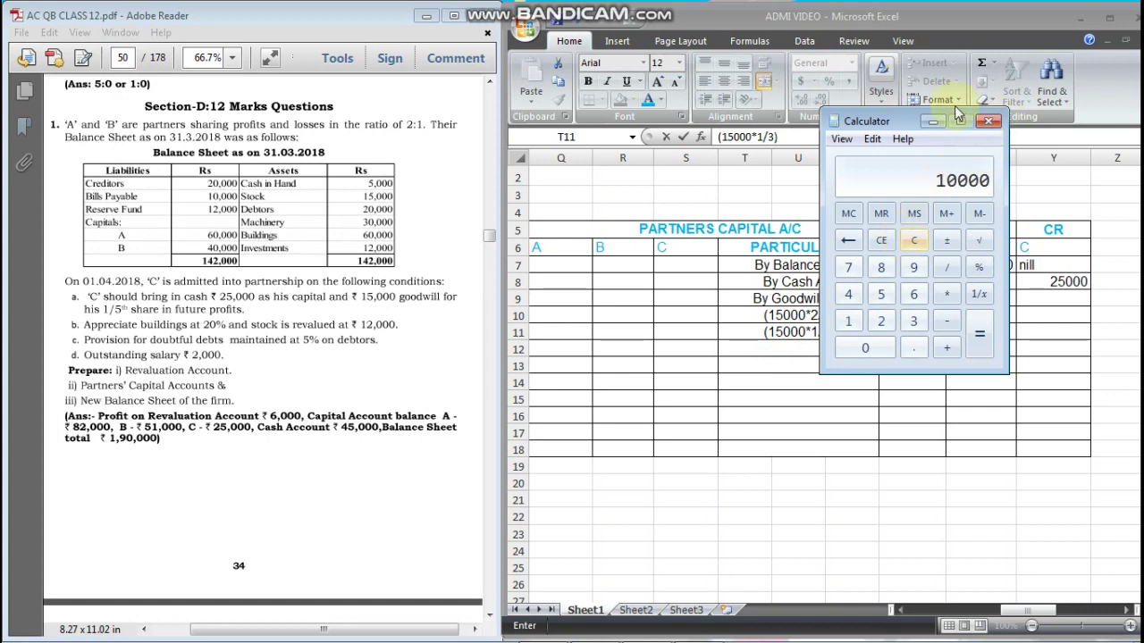
key(alt+Tab)
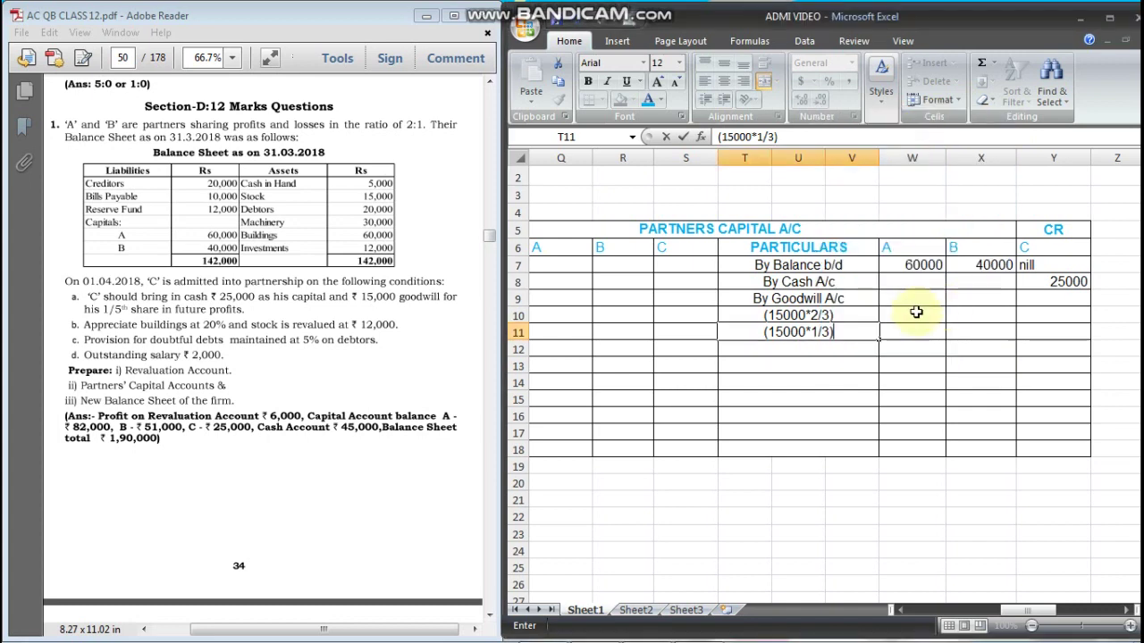
- Enter the goodwill shares in row 9 of the credit side: 10000 for A, 5000 for B and "nill" for C
click(914, 299)
text(10000)
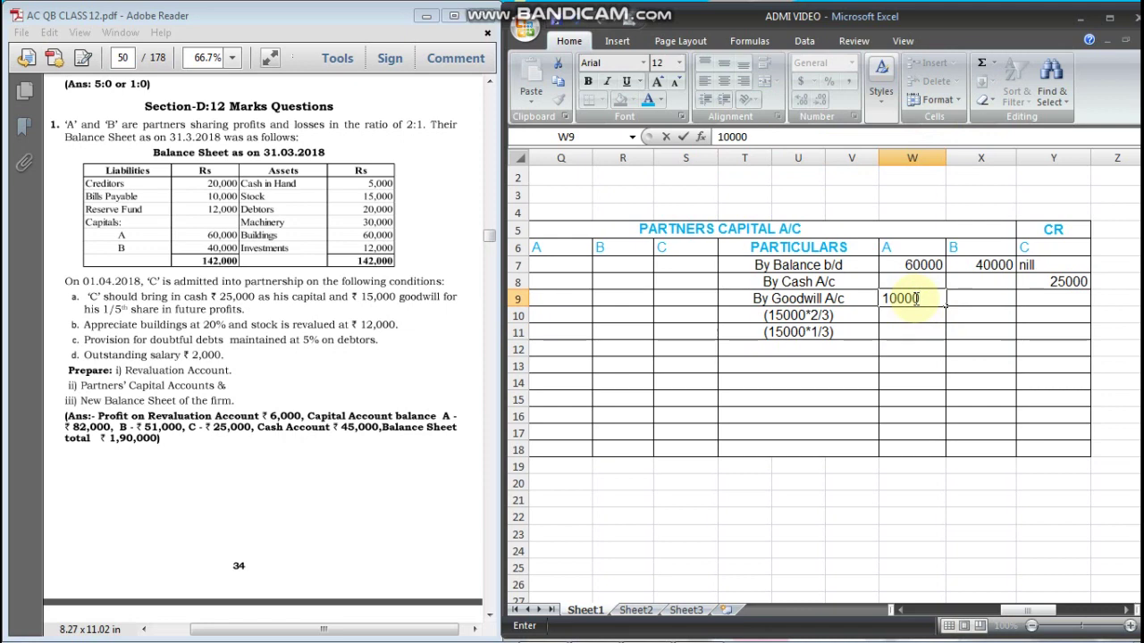
key(Tab)
text(50000)
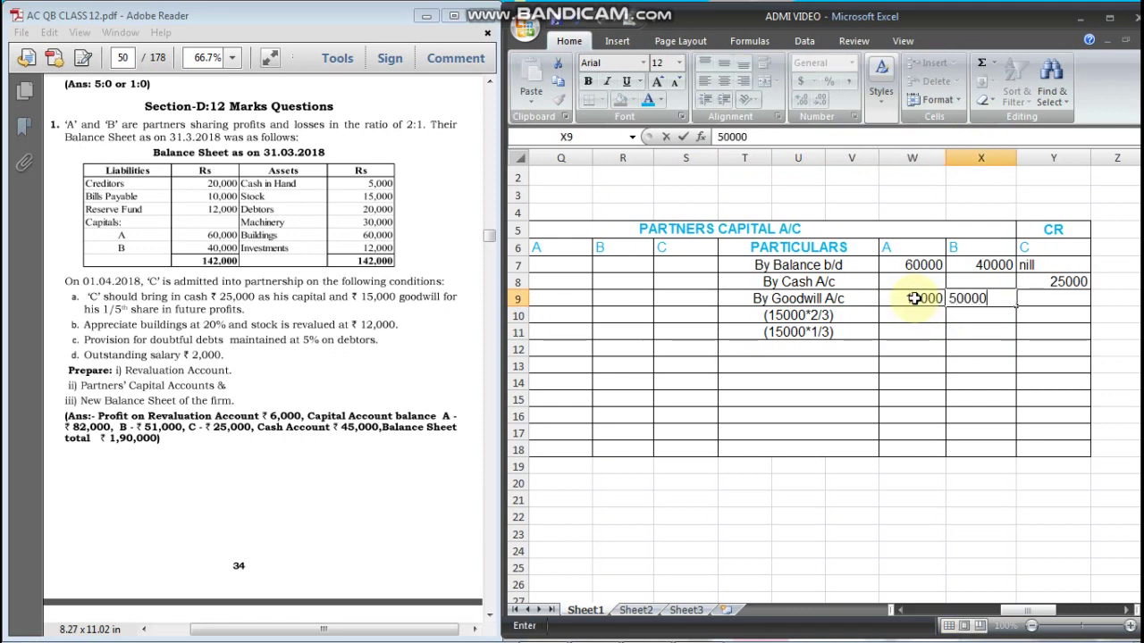
key(BackSpace)
key(Tab)
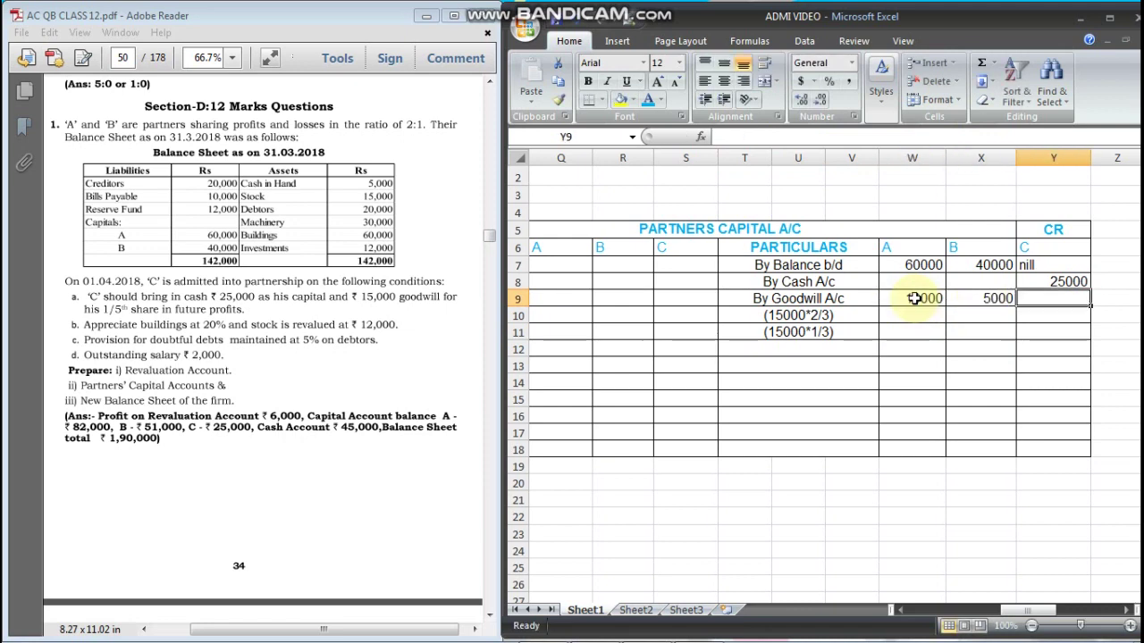
text(nill)
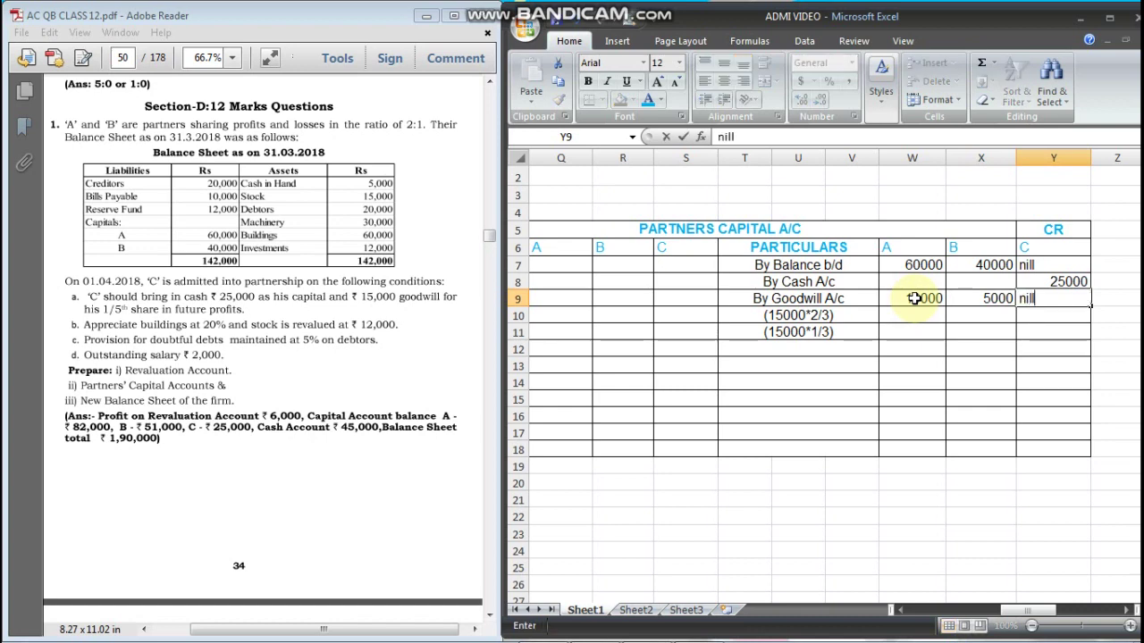
- Enter "nill" for both A and B in the By Cash A/c row on the credit side
key(Left)
key(Left)
key(Up)
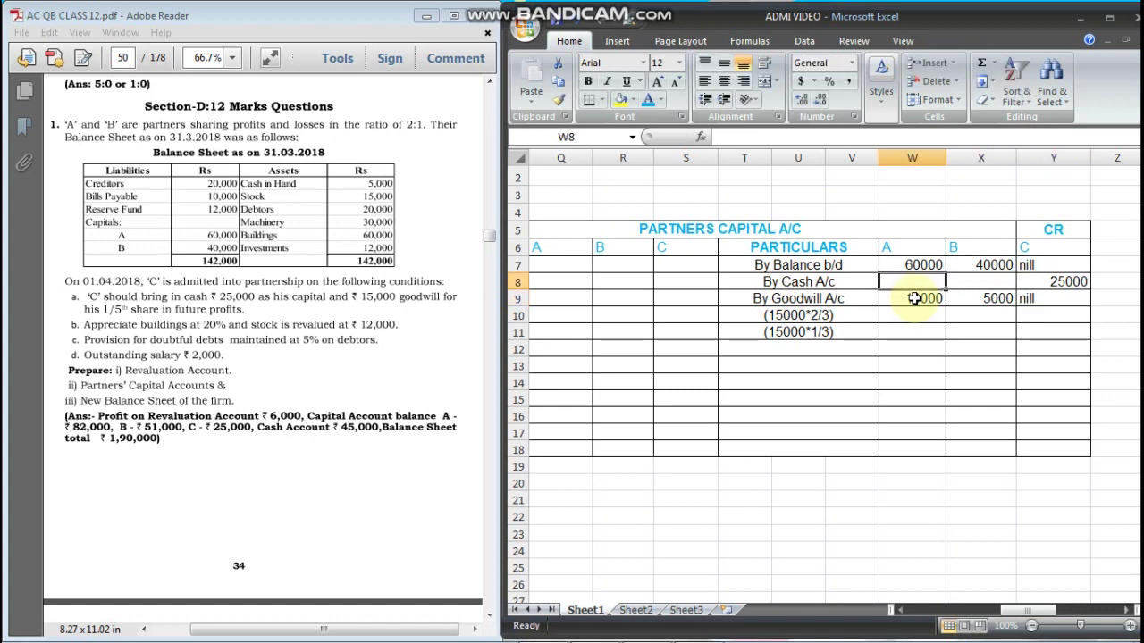
text(nill)
key(Right)
text(m)
key(BackSpace)
text(nill)
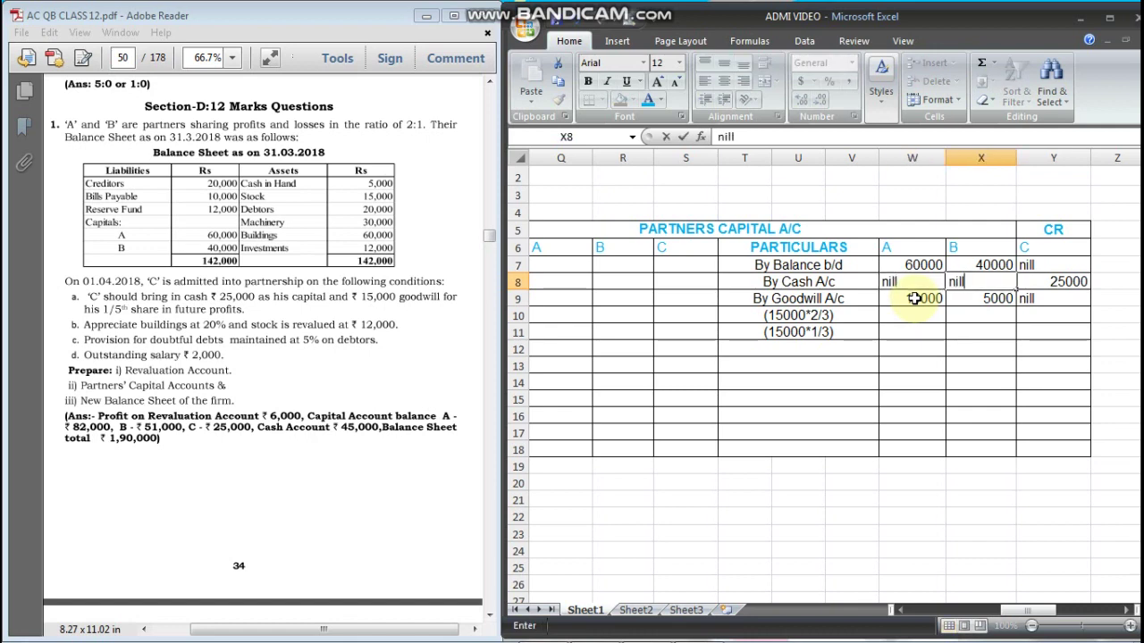
click(913, 298)
- Finish the By Cash A/c entries and mark the Reserve Fund line in the PDF's balance sheet
key(Down)
key(Down)
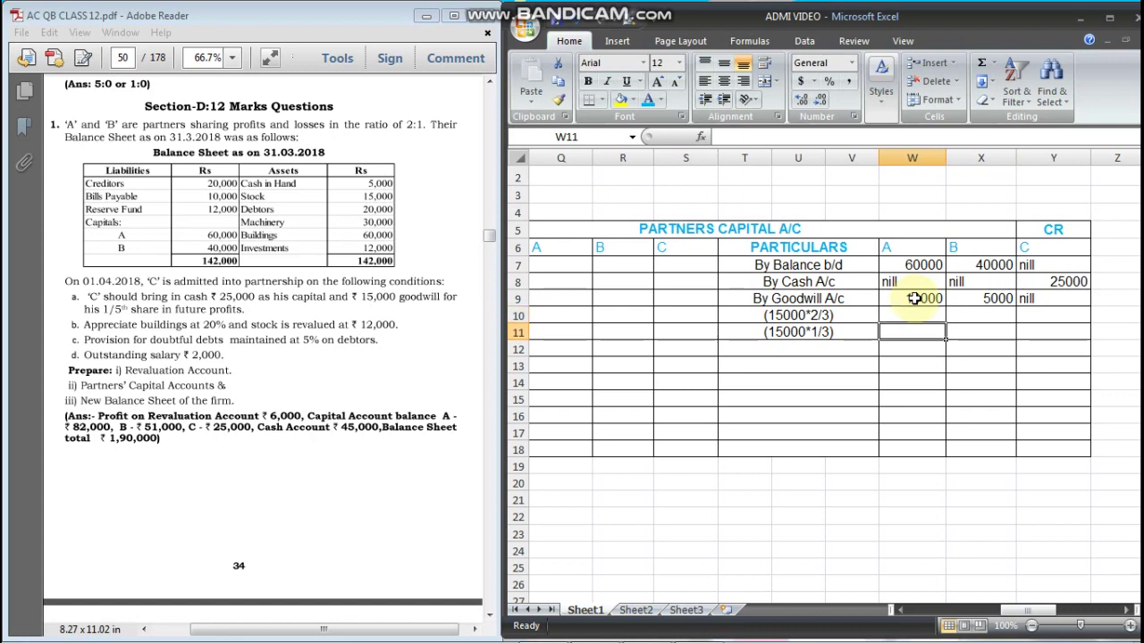
key(Down)
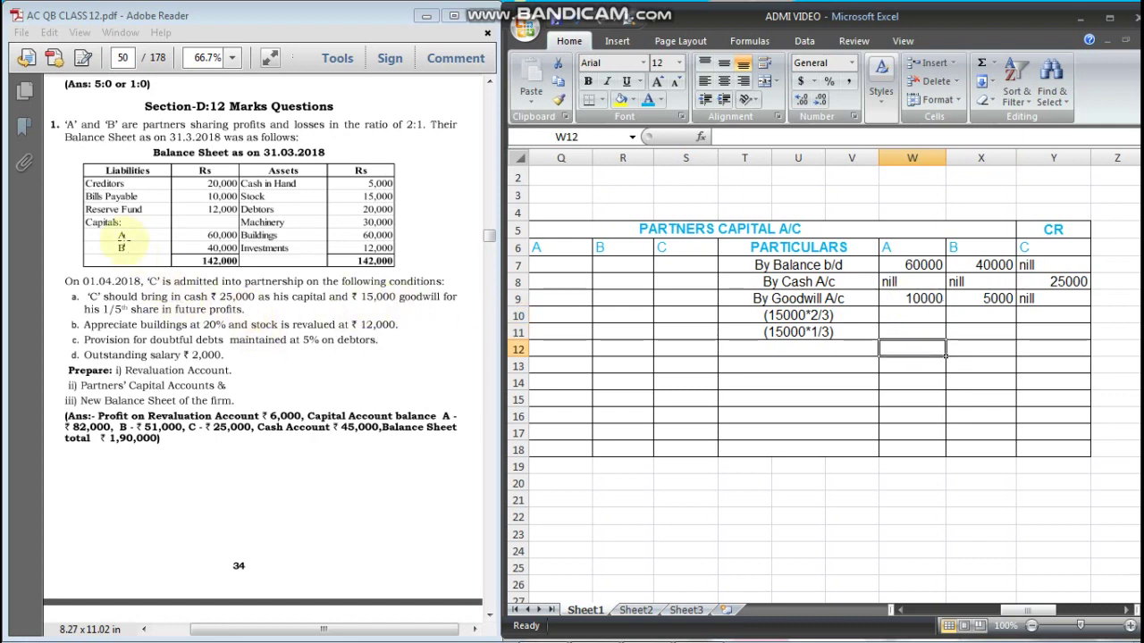
drag(78, 206, 236, 212)
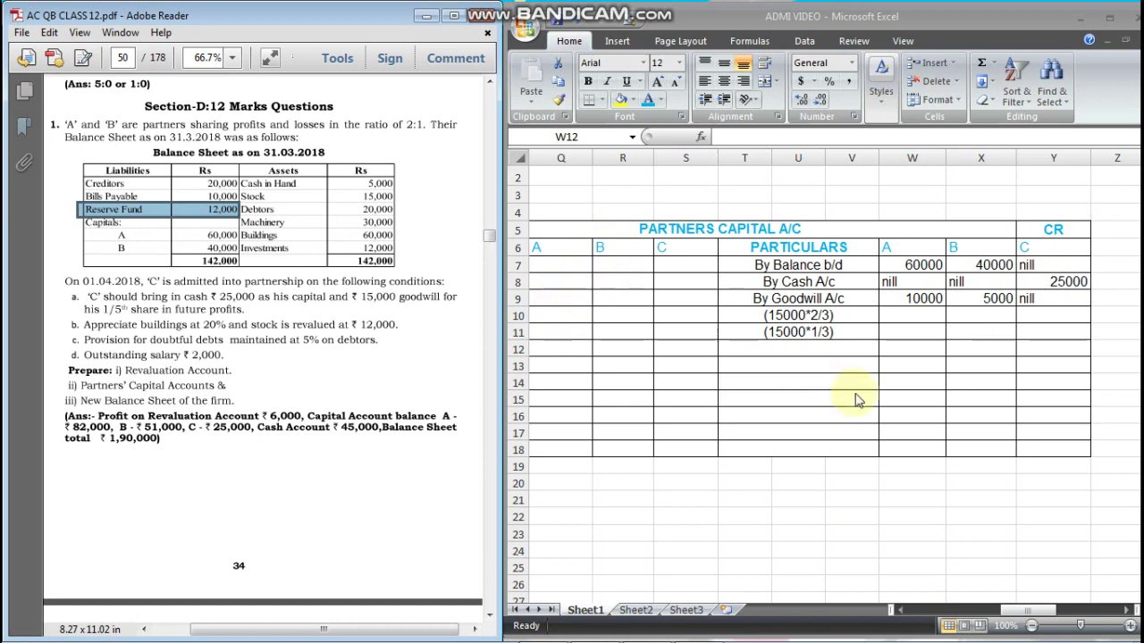
- Add the particular "By Reserve fund A/c" in row 12 on the credit side of the Partners Capital A/c
click(812, 348)
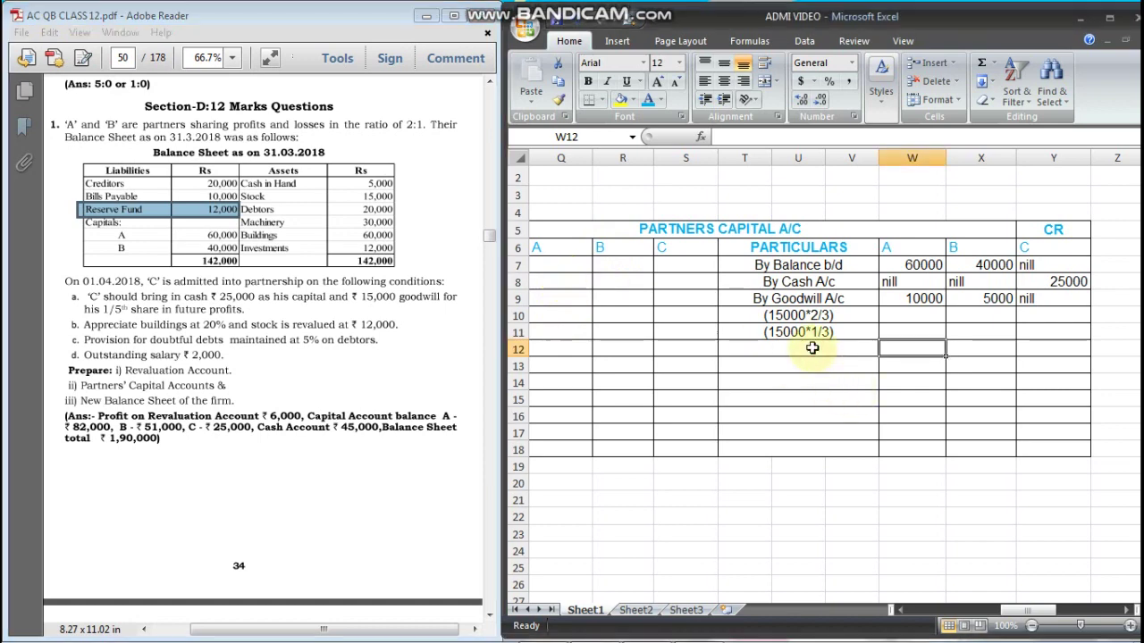
click(812, 349)
text(By )
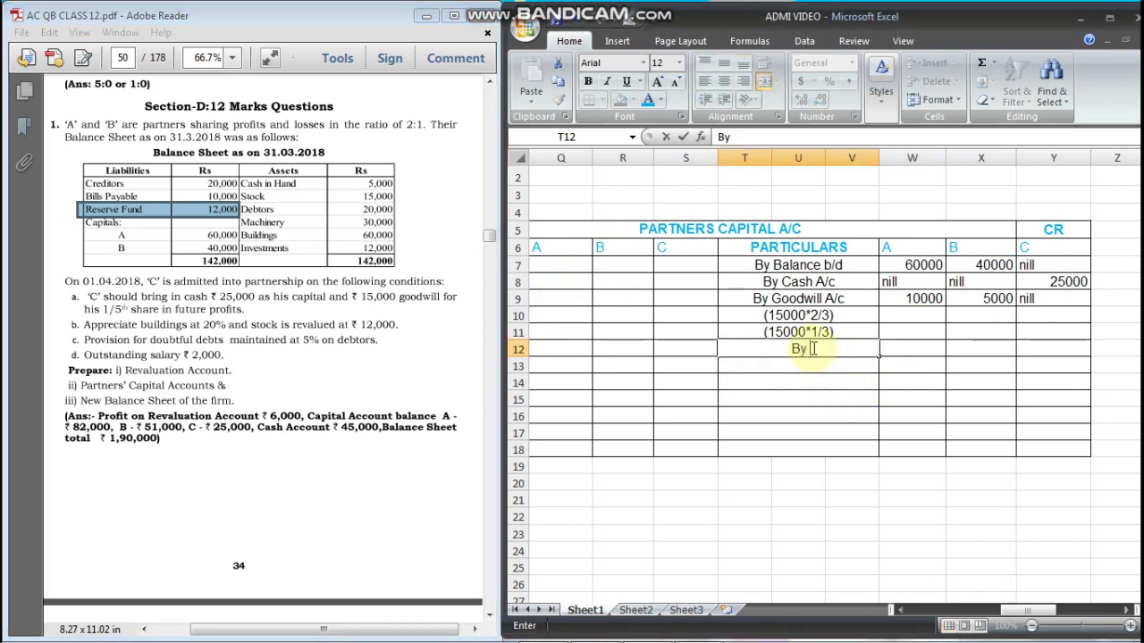
text(Resee)
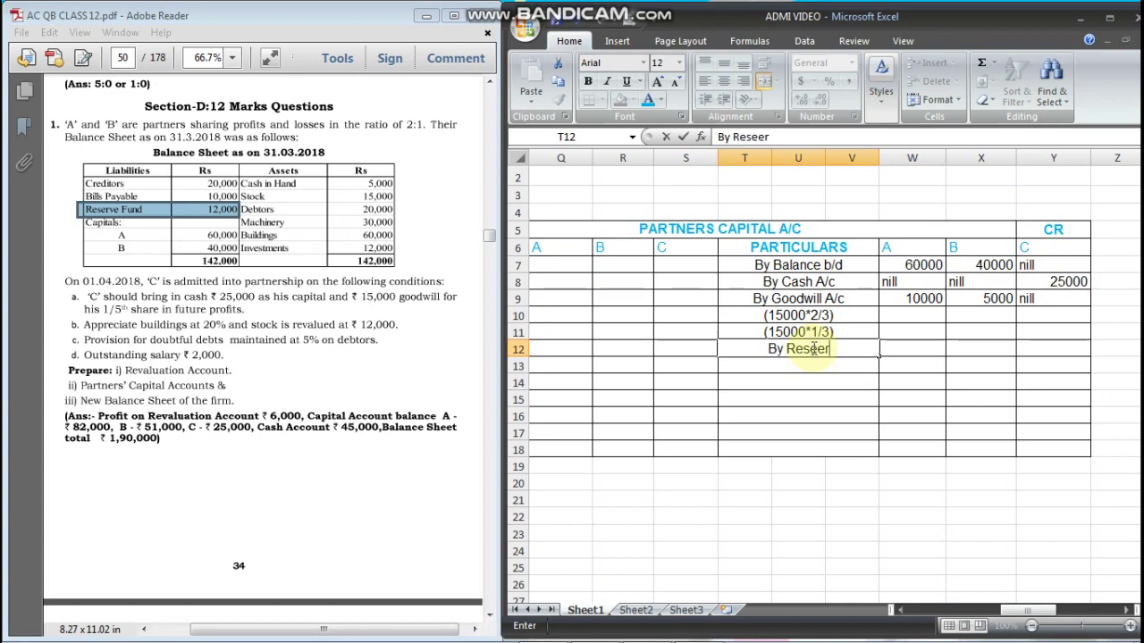
key(BackSpace)
text(rve )
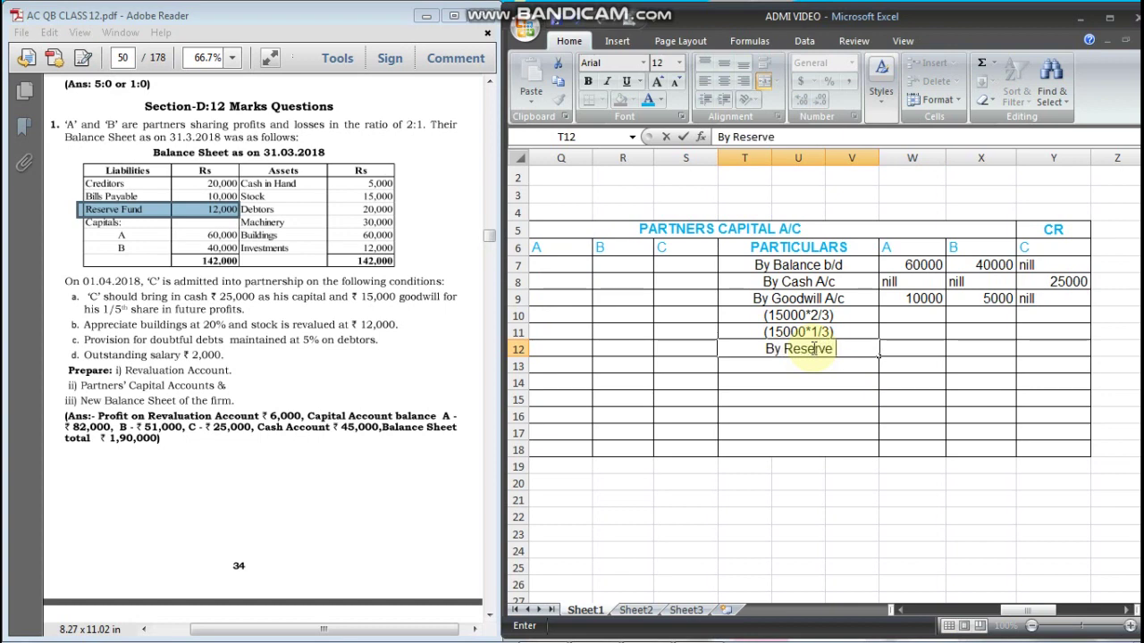
text(fu)
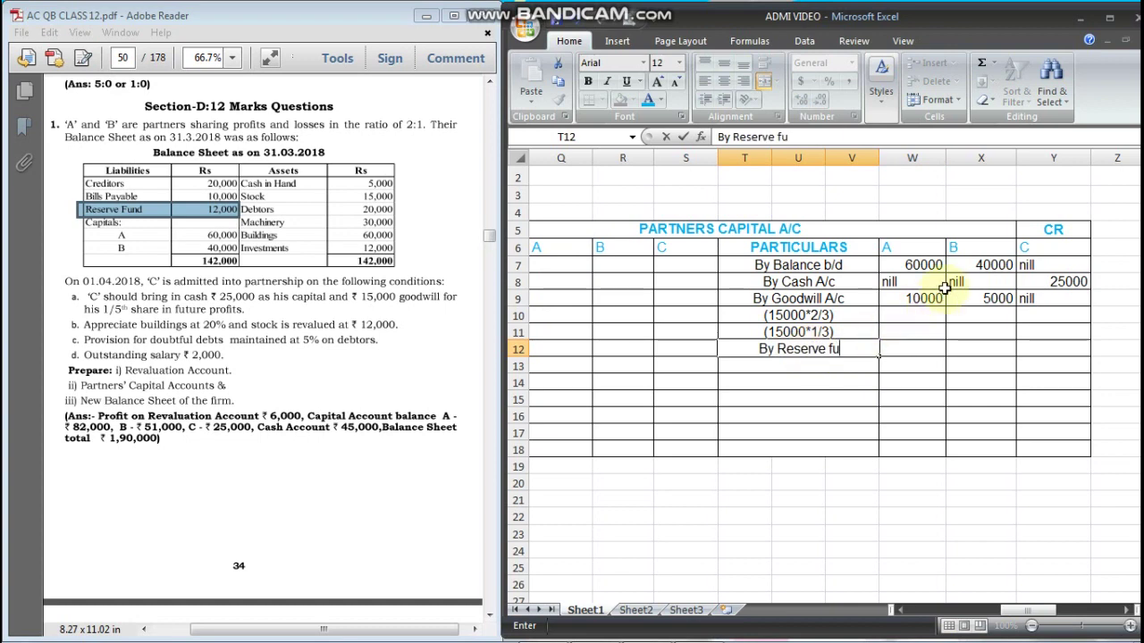
text(nd A.)
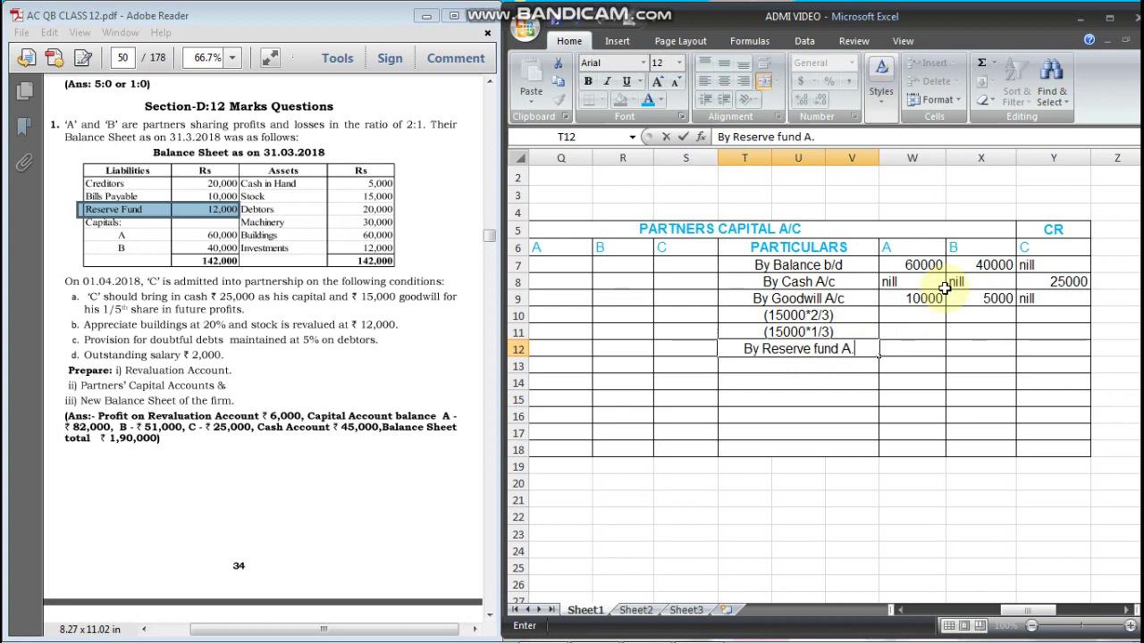
key(BackSpace)
text(/c)
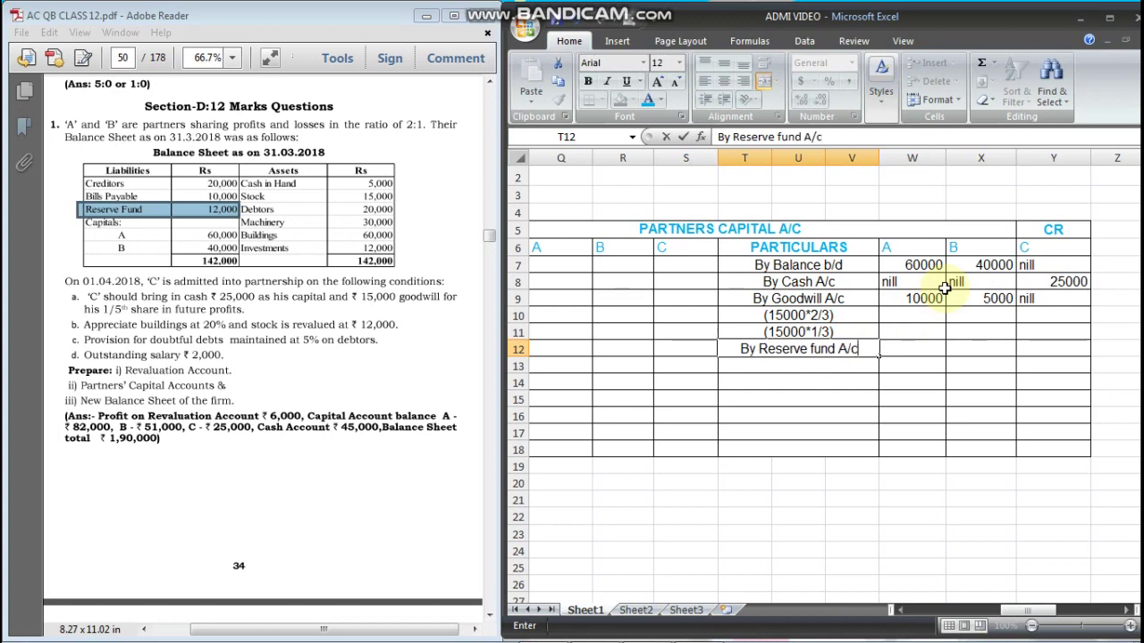
key(Return)
- Add the reserve fund workings (12000*2/3) and (12000*1/3) below its particular in rows 13 and 14
text(()
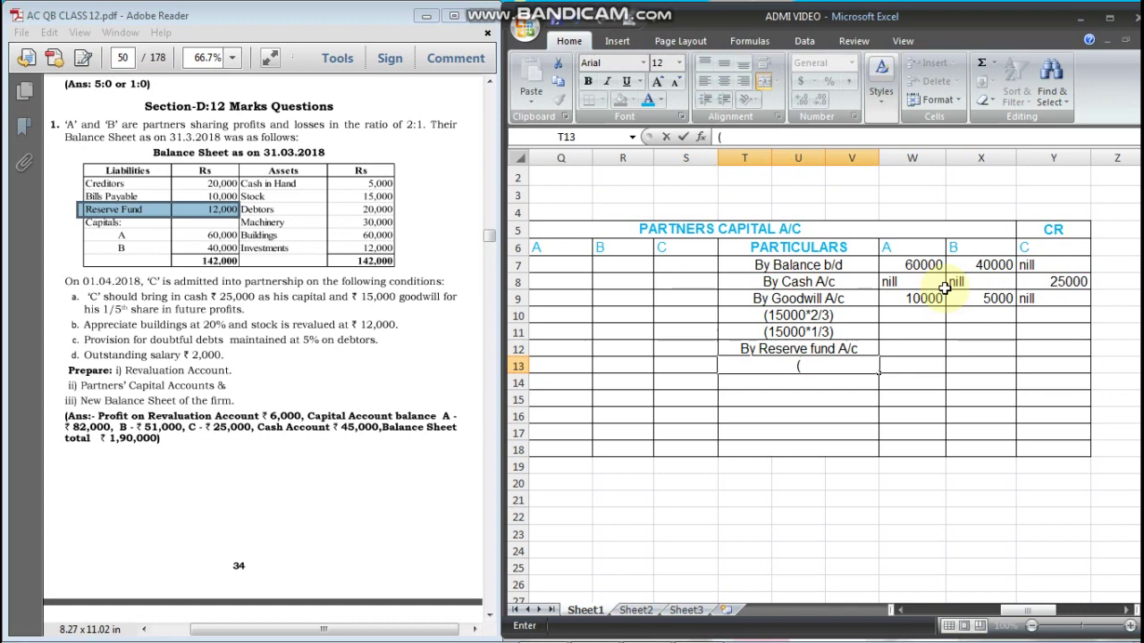
text(12000*2/3)
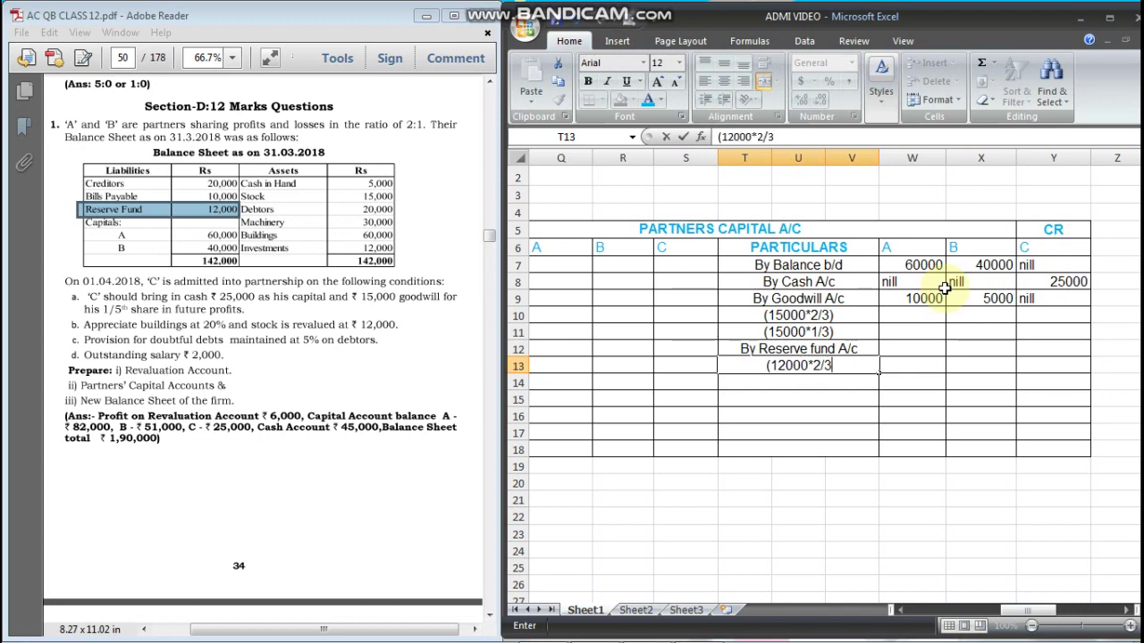
text())
key(Return)
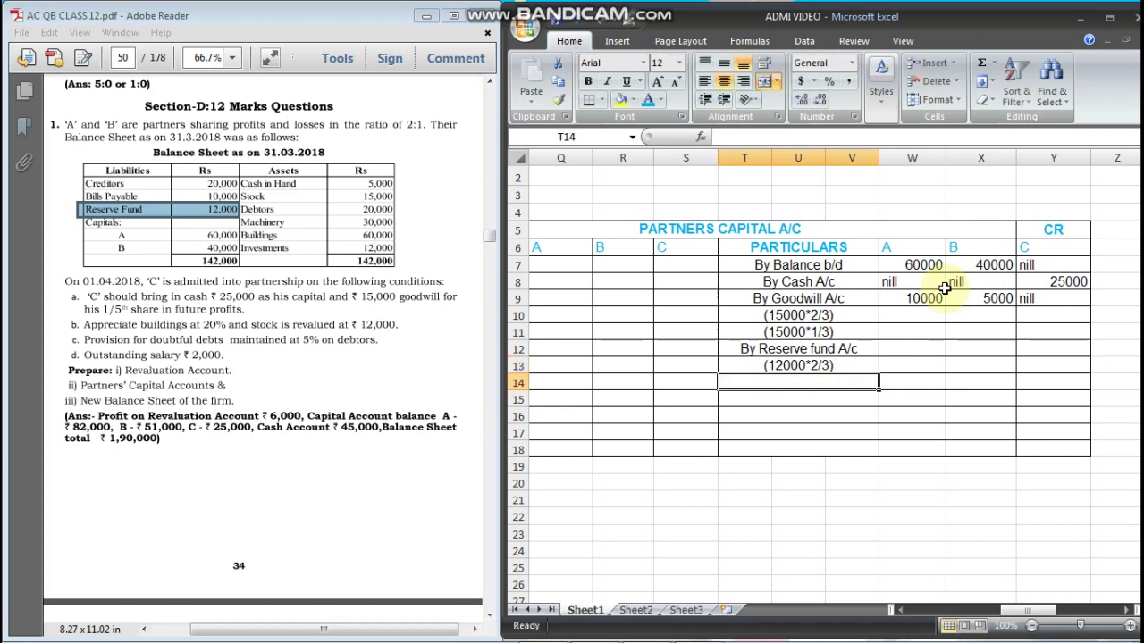
text((1200)
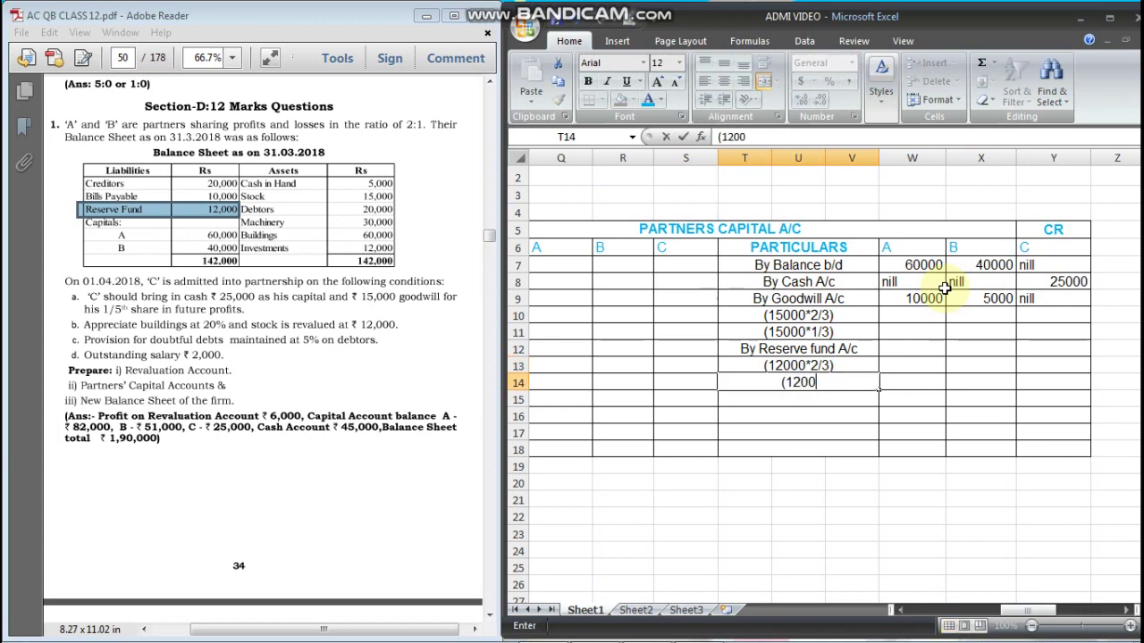
text(0*1/3))
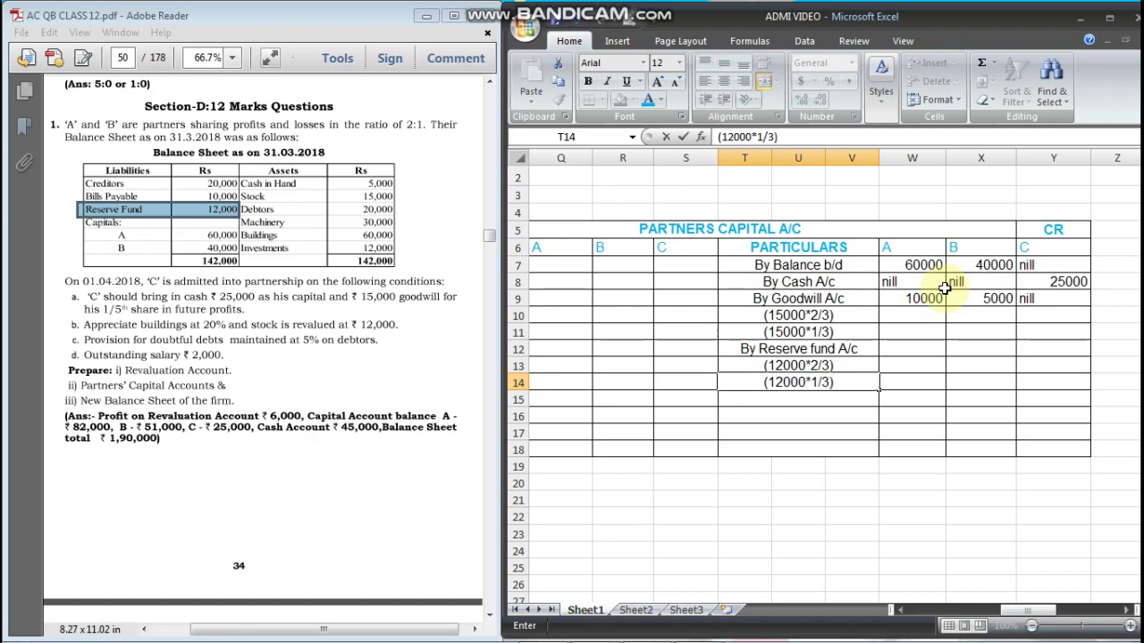
key(Up)
- Enter the reserve fund shares in row 12 of the credit side: 8000 for A, 4000 for B and "nill" for C
key(Up)
key(Right)
key(Down)
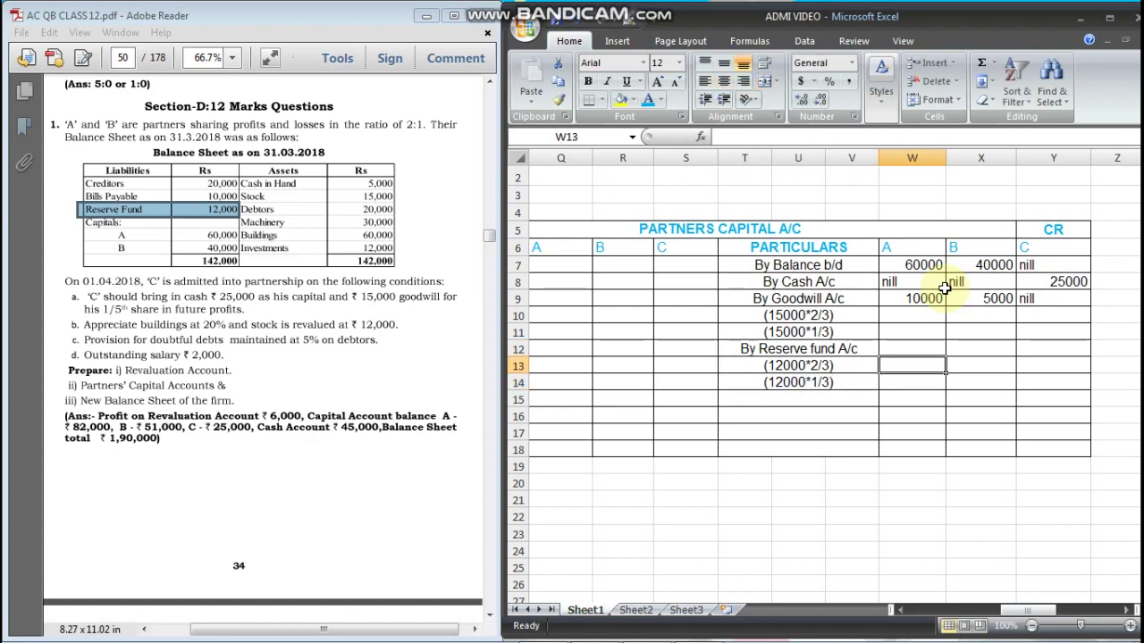
key(Up)
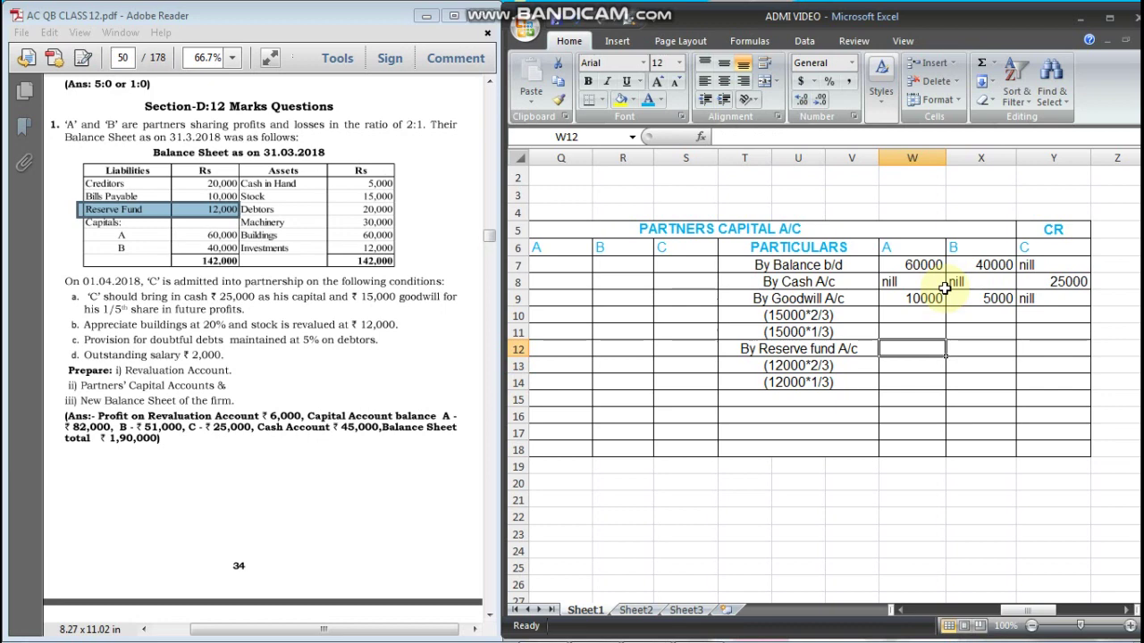
text(8000)
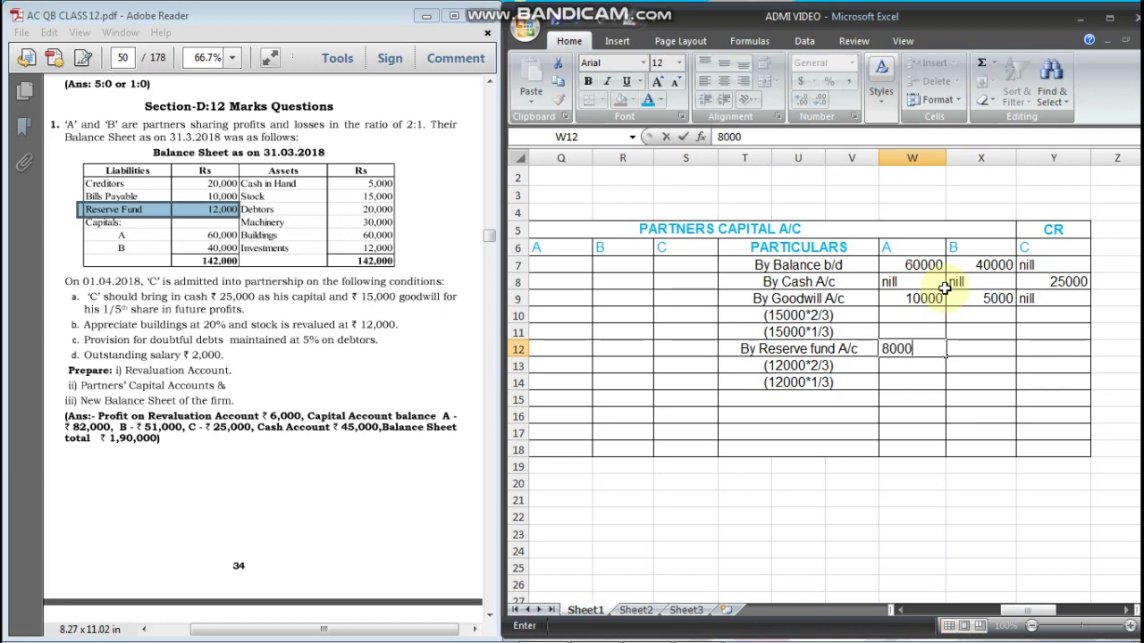
key(Right)
text(4000)
key(Right)
text(nill)
key(Return)
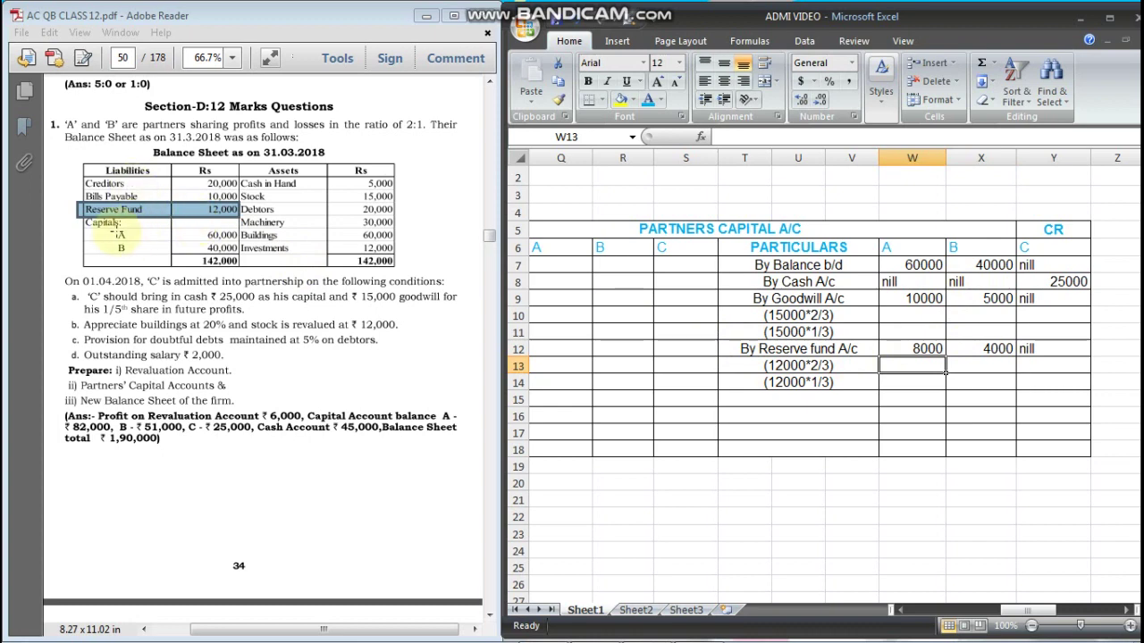
- Mark partners A and B in the PDF's balance sheet and check their profit shares in the Revaluation A/c
drag(105, 225, 141, 257)
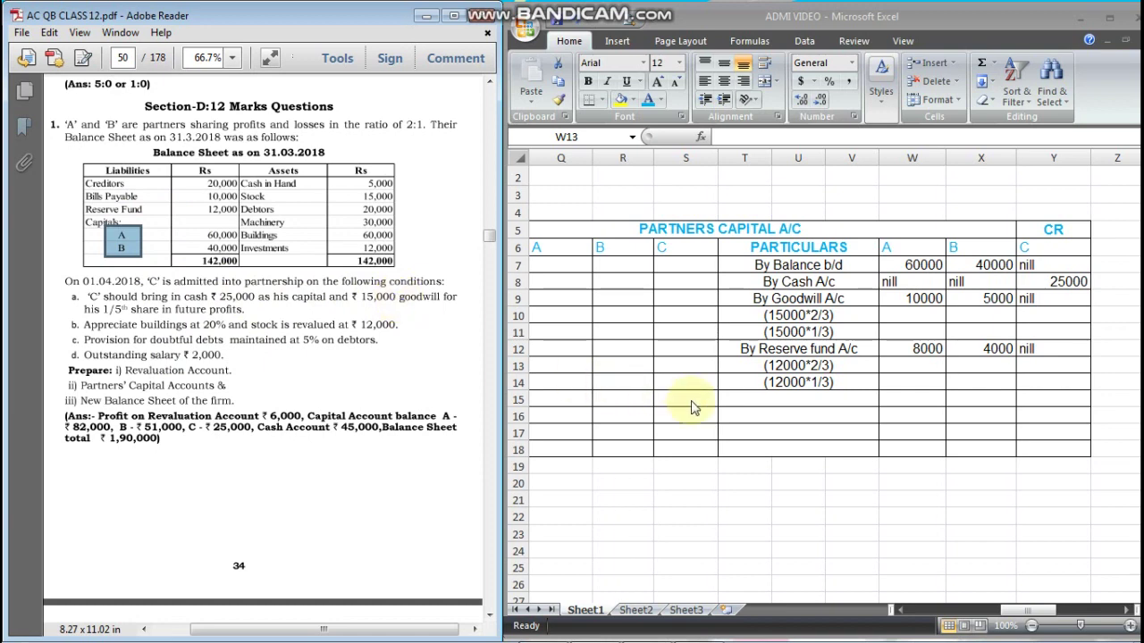
scroll(855, 360, left, 3)
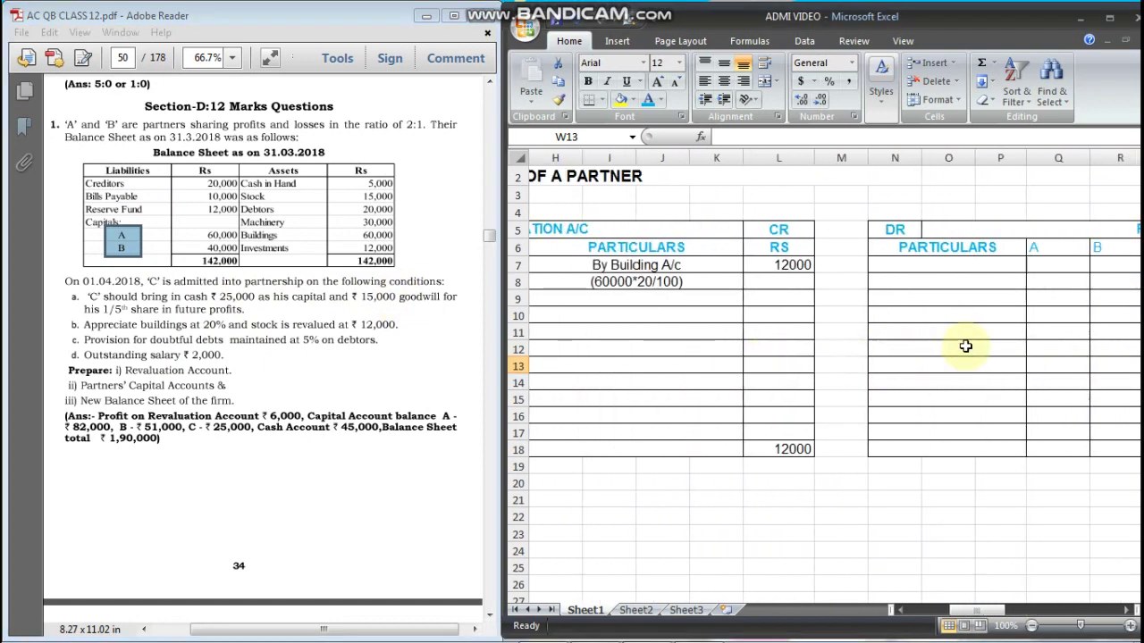
mouse_move(650, 9)
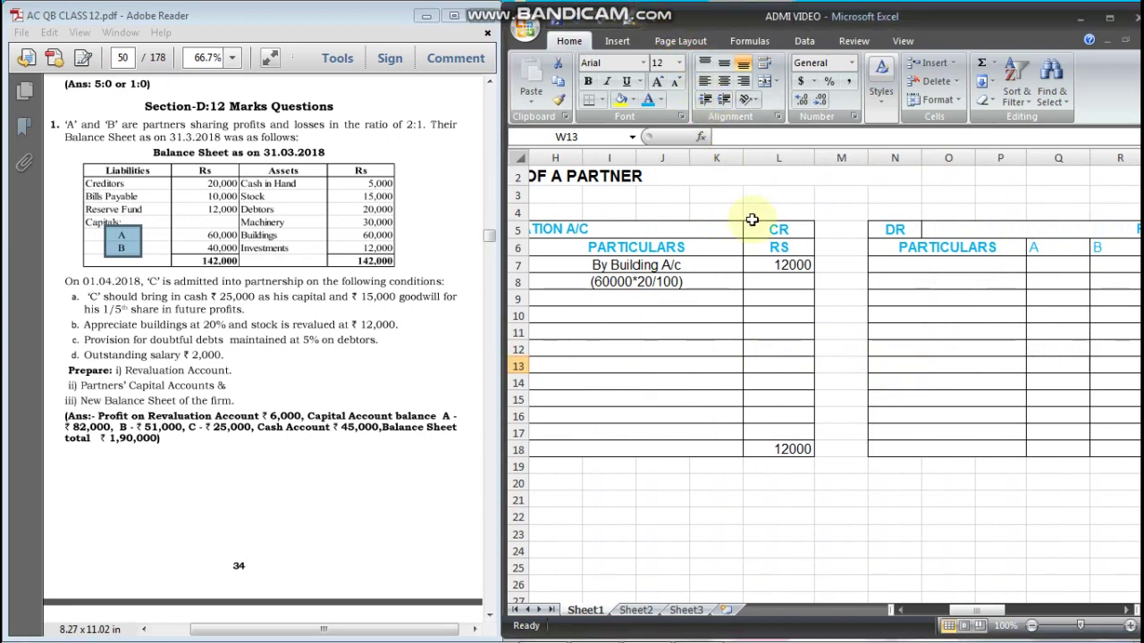
scroll(732, 321, left, 3)
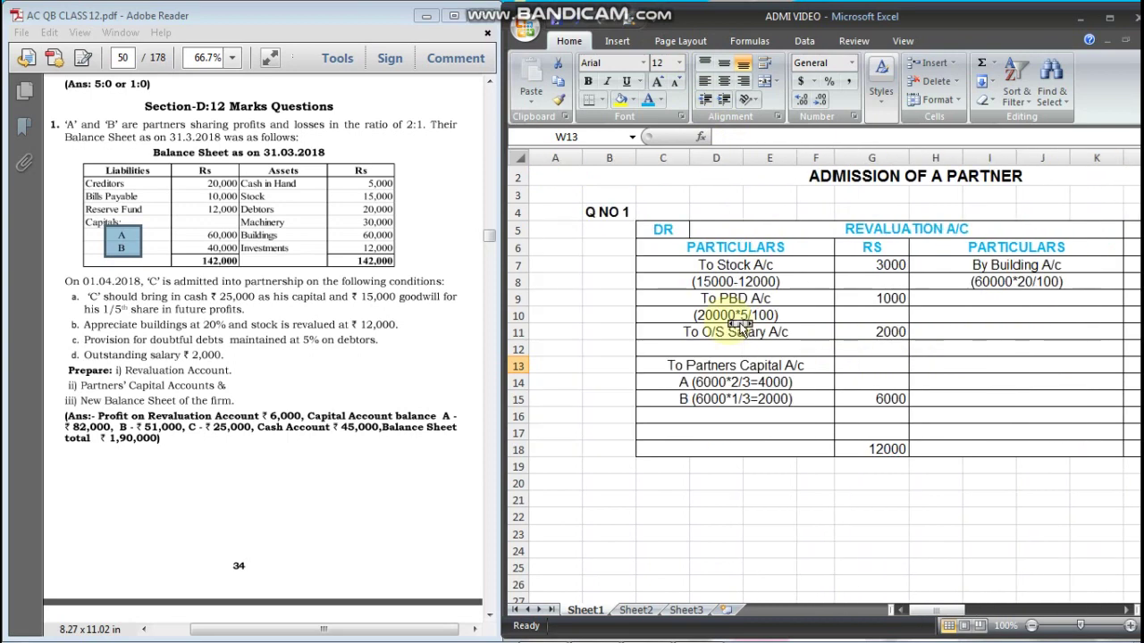
drag(769, 379, 775, 406)
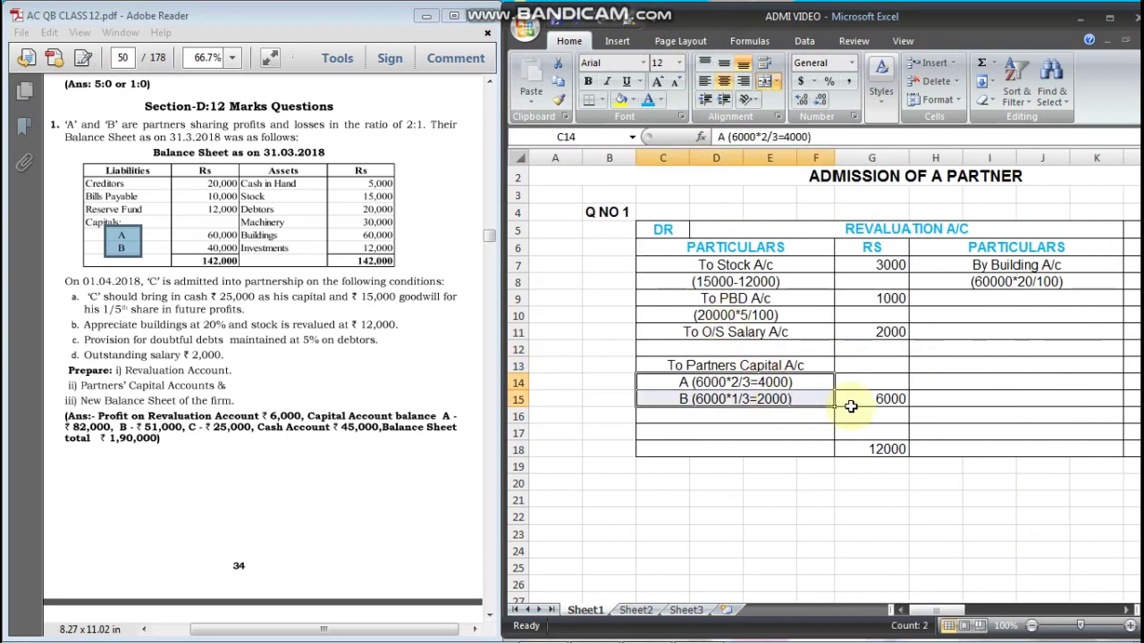
scroll(822, 407, right, 2)
scroll(865, 412, left, 1)
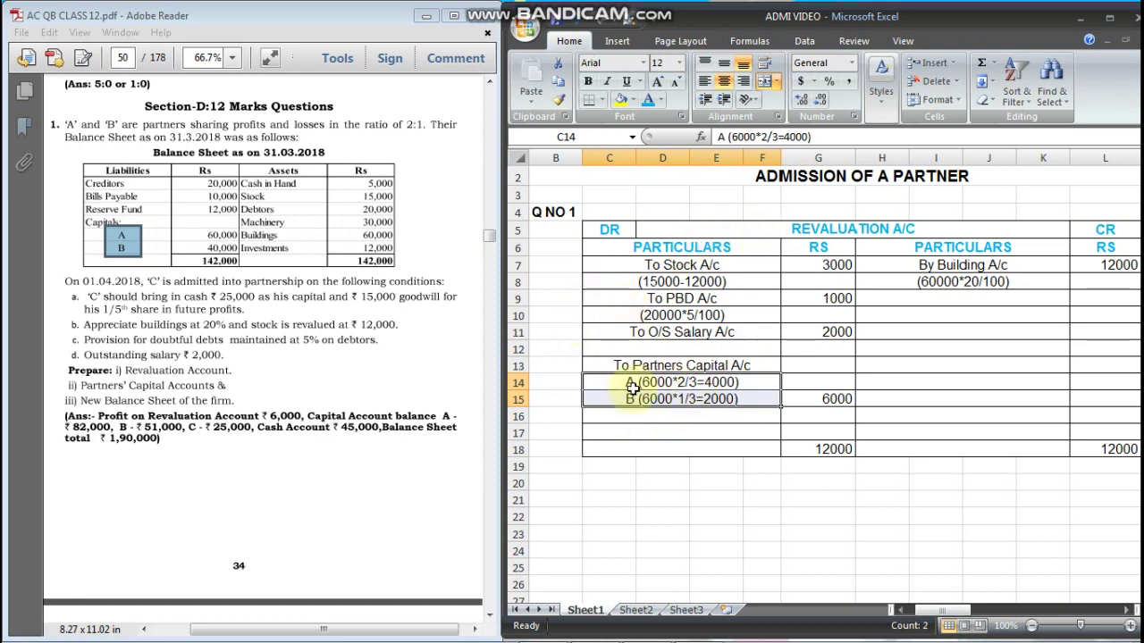
scroll(630, 384, right, 6)
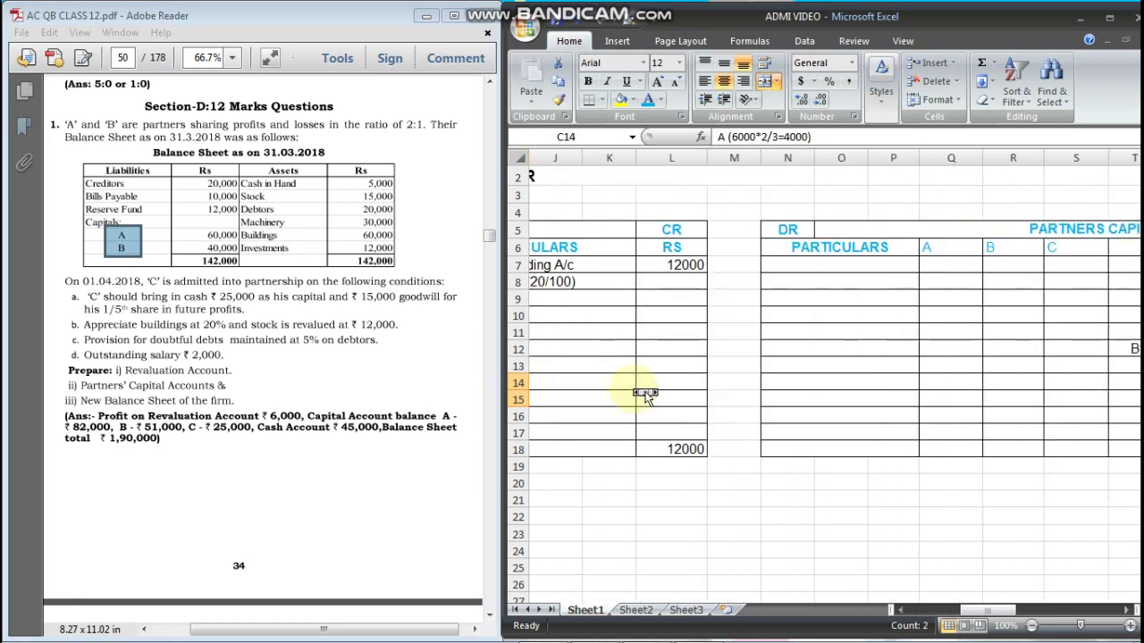
- Add the particular "By Revaluation A/c" in row 15 on the credit side of the Partners Capital A/c
click(837, 400)
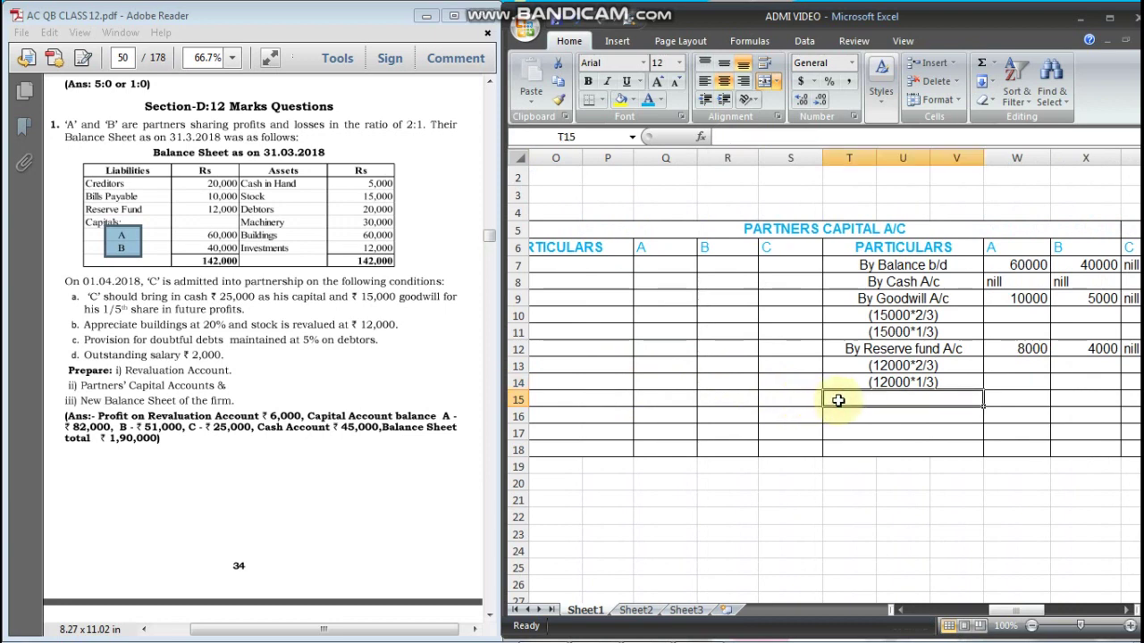
text(By Re)
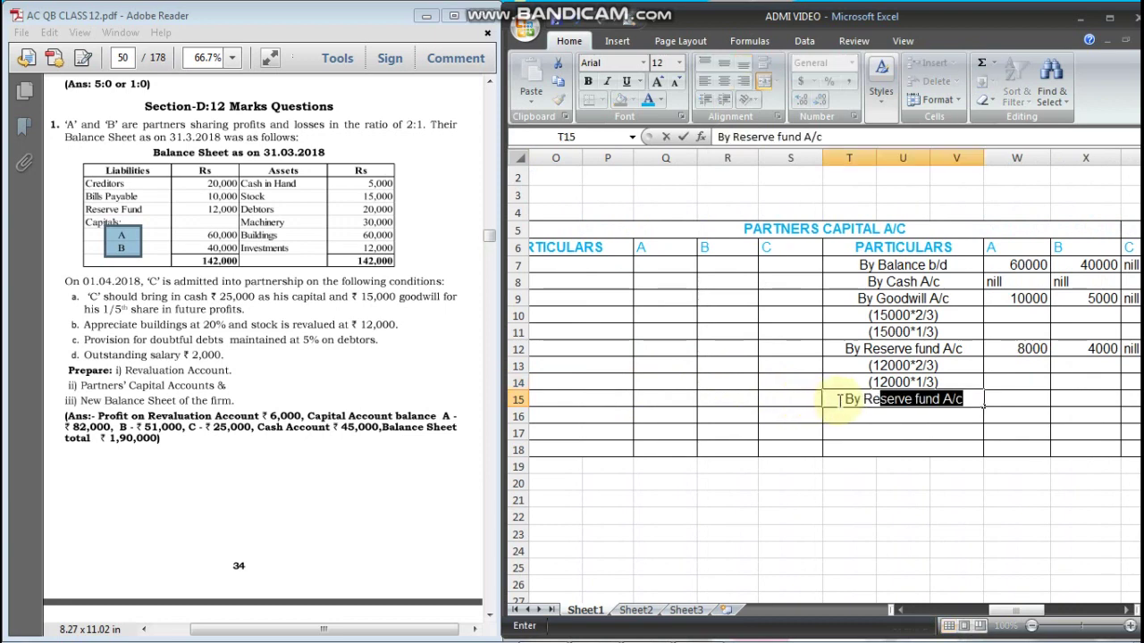
text(valua)
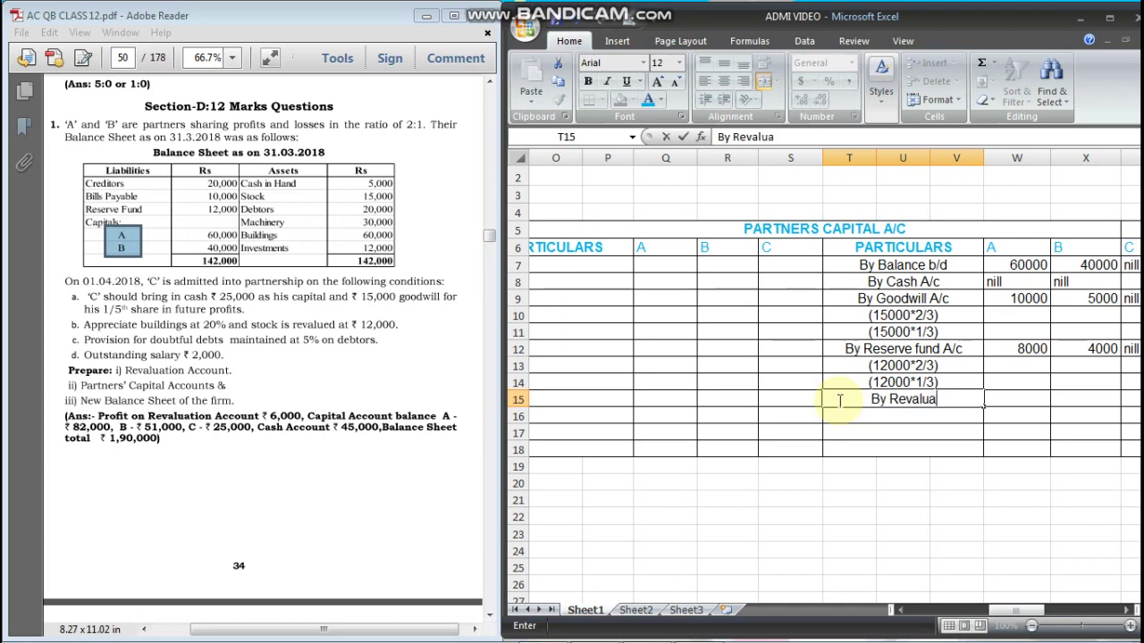
text(tion A/c)
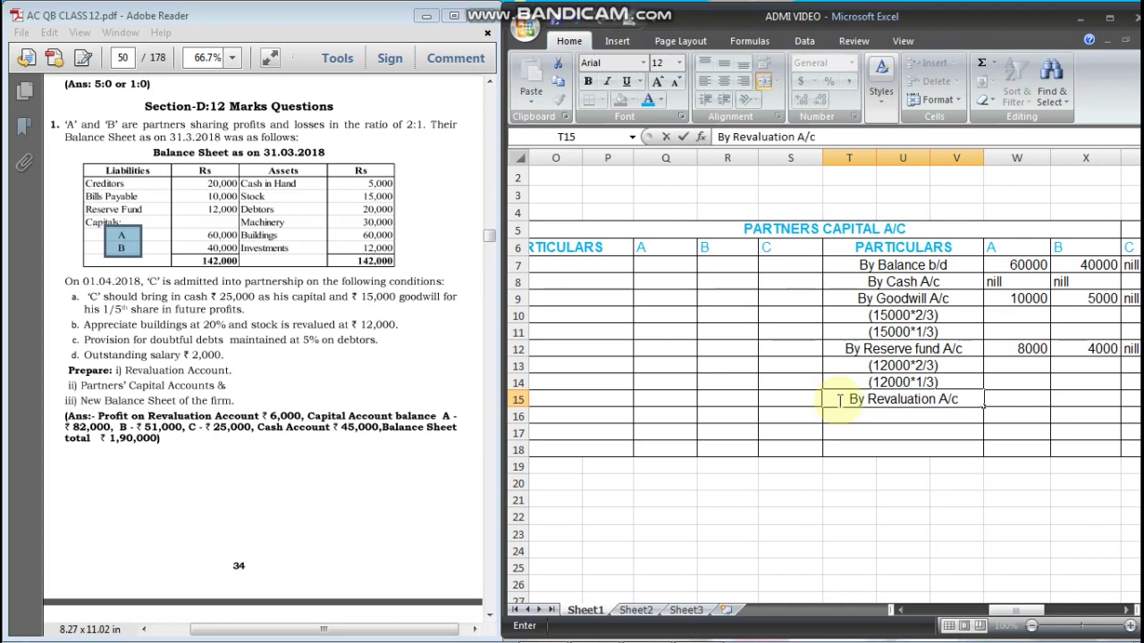
key(Tab)
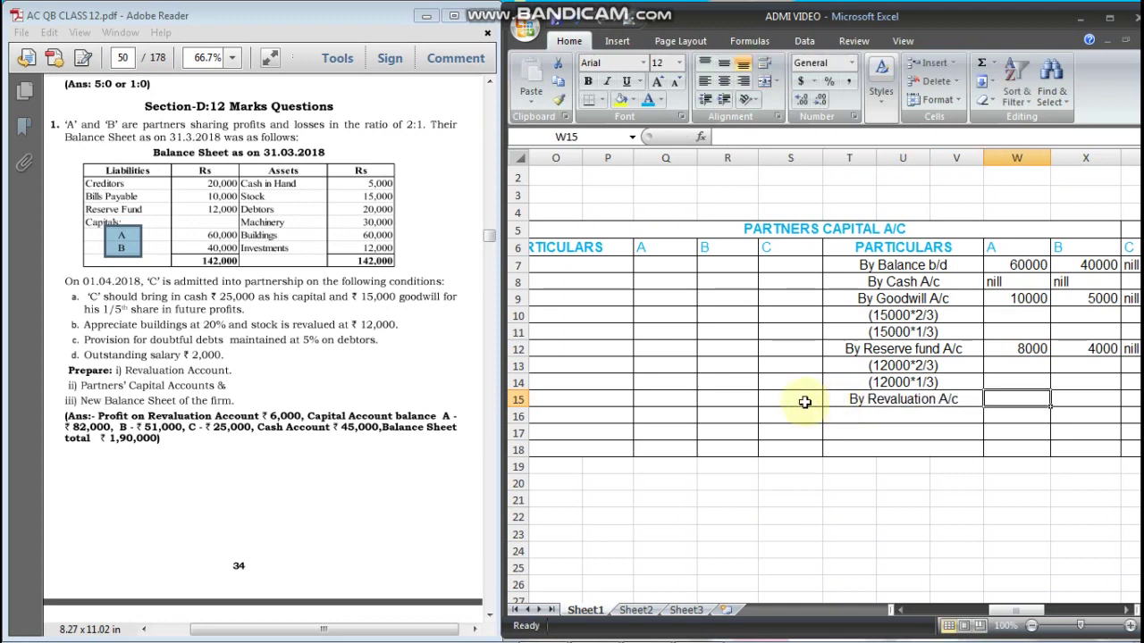
- Enter the revaluation profit shares in row 15 of the credit side: 4000 for A, 2000 for B and "nill" for C
scroll(746, 399, left, 5)
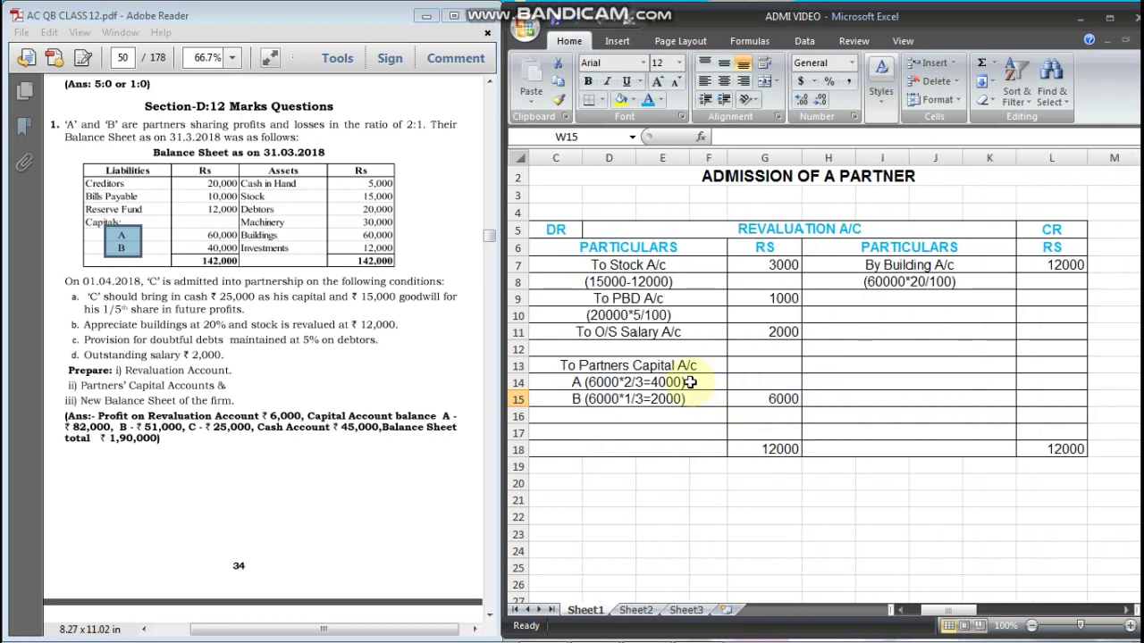
scroll(688, 403, right, 10)
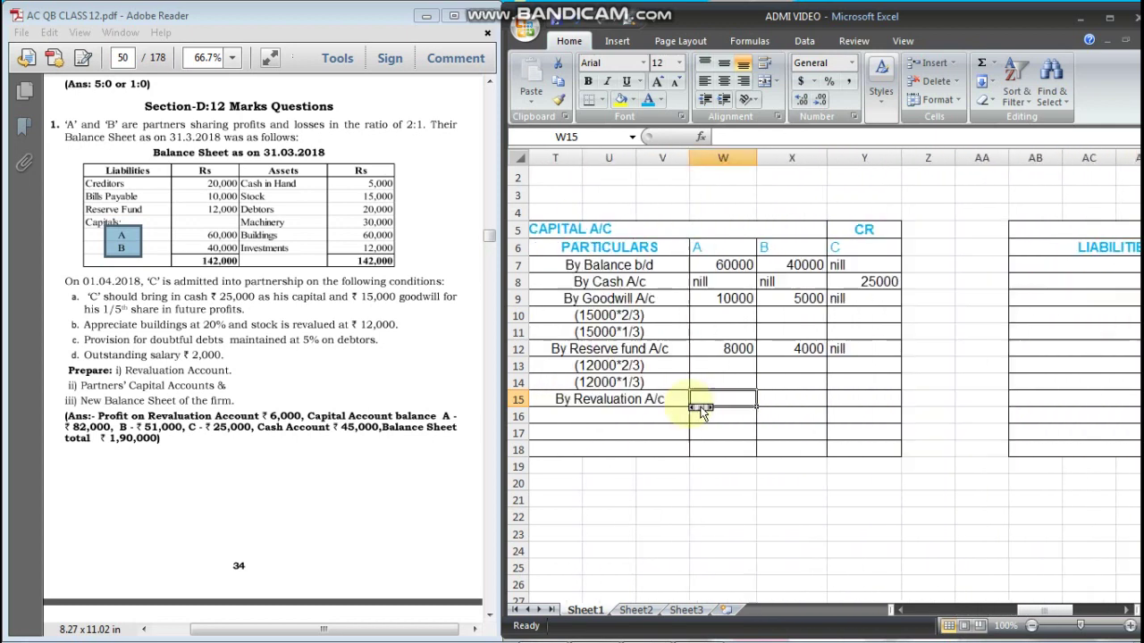
scroll(701, 409, left, 4)
scroll(702, 409, left, 3)
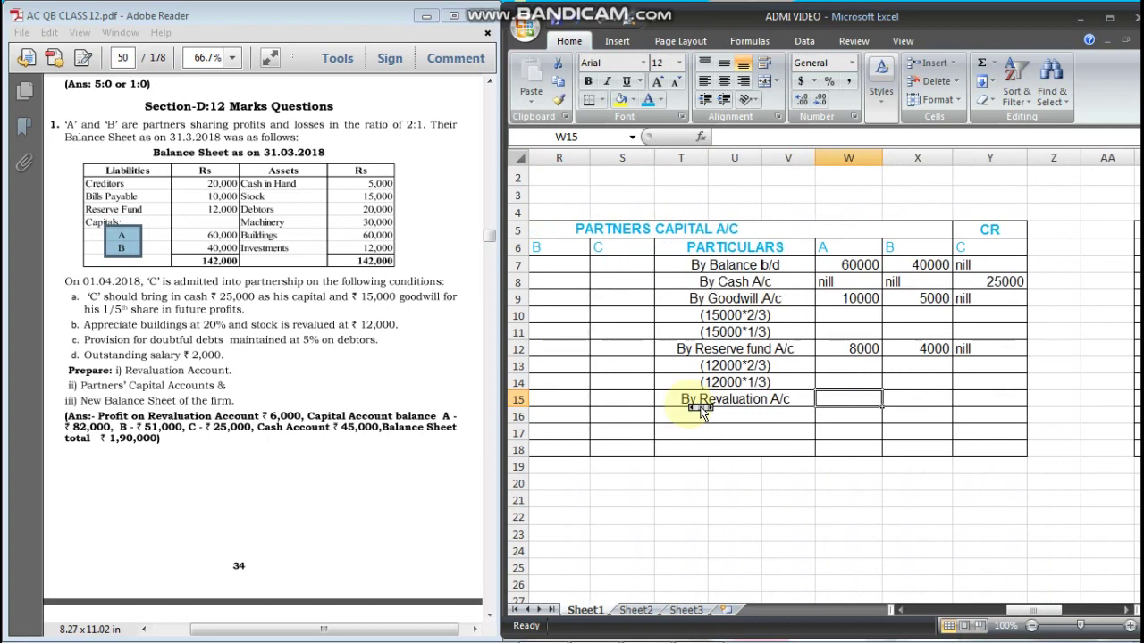
text(4000)
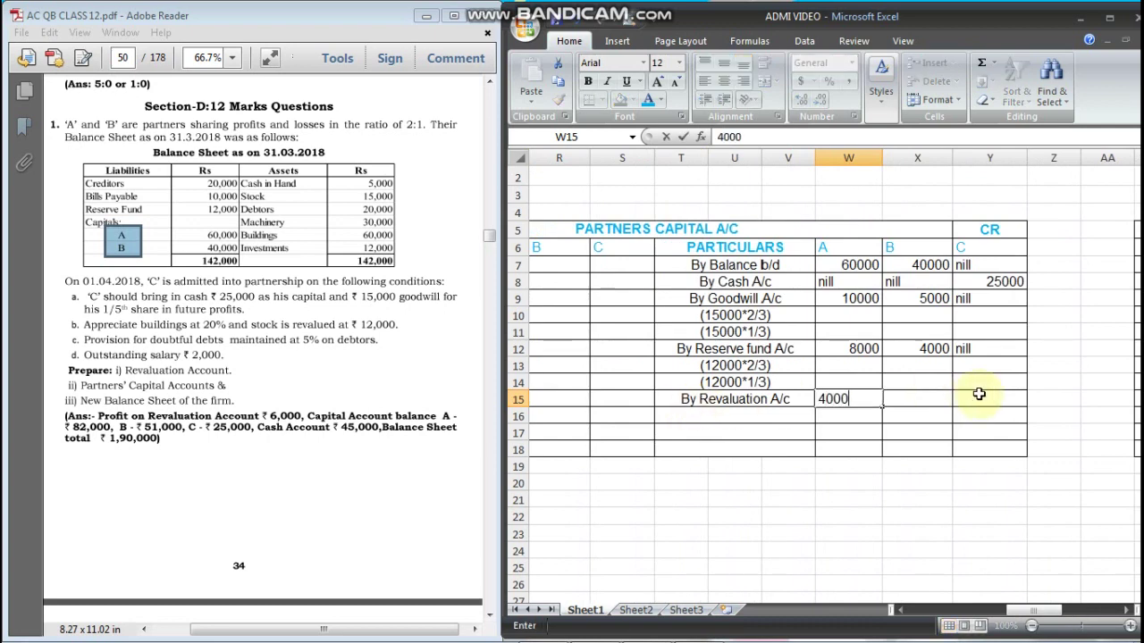
key(Tab)
text(20)
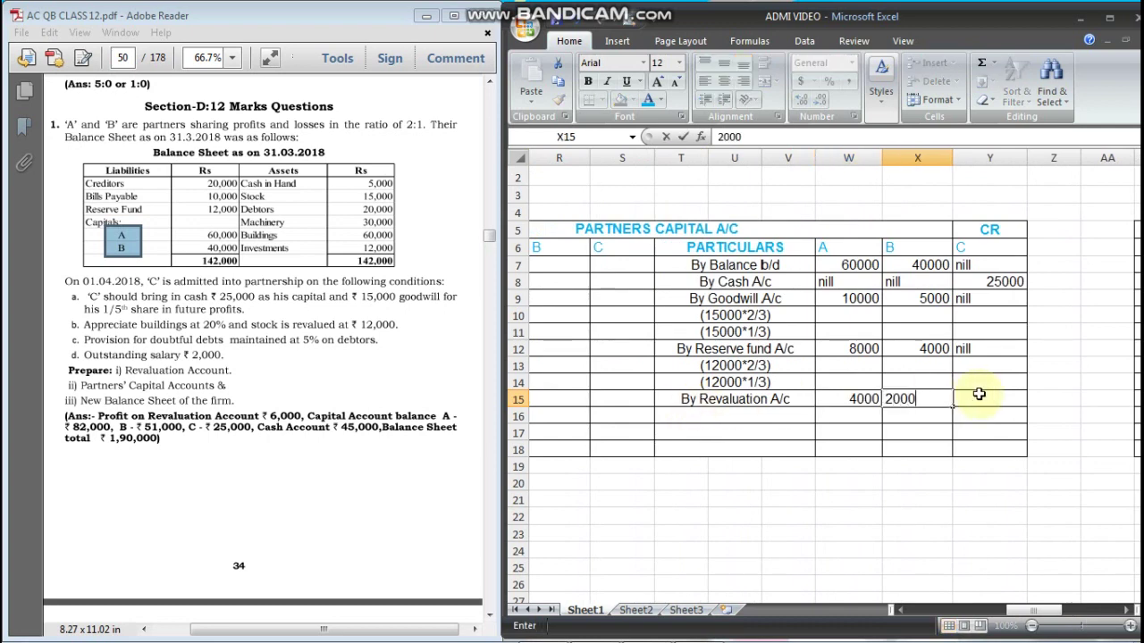
key(Tab)
text(n)
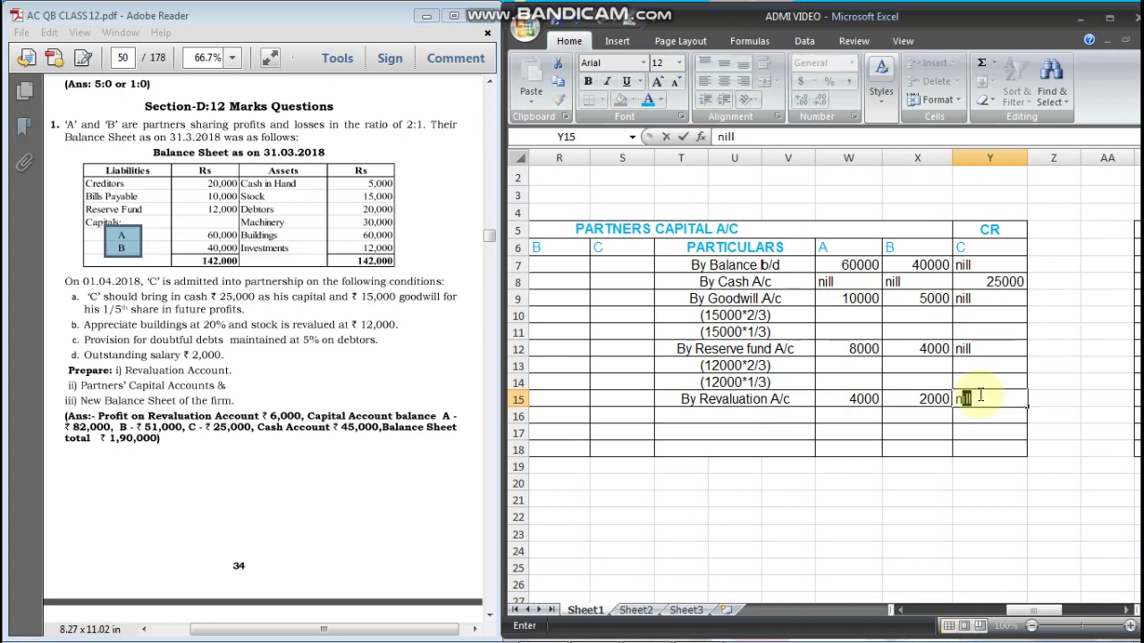
key(Return)
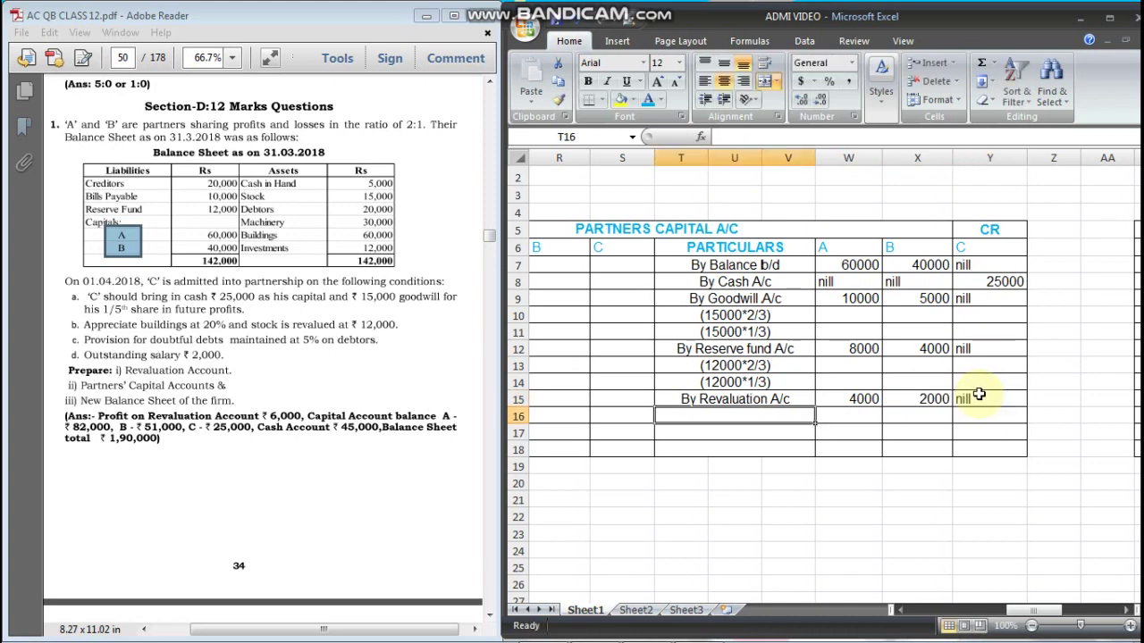
- Enter the credit-side totals in row 18 of the Partners Capital A/c: 82000 for A, 51000 for B and 25000 for C
scroll(980, 394, left, 5)
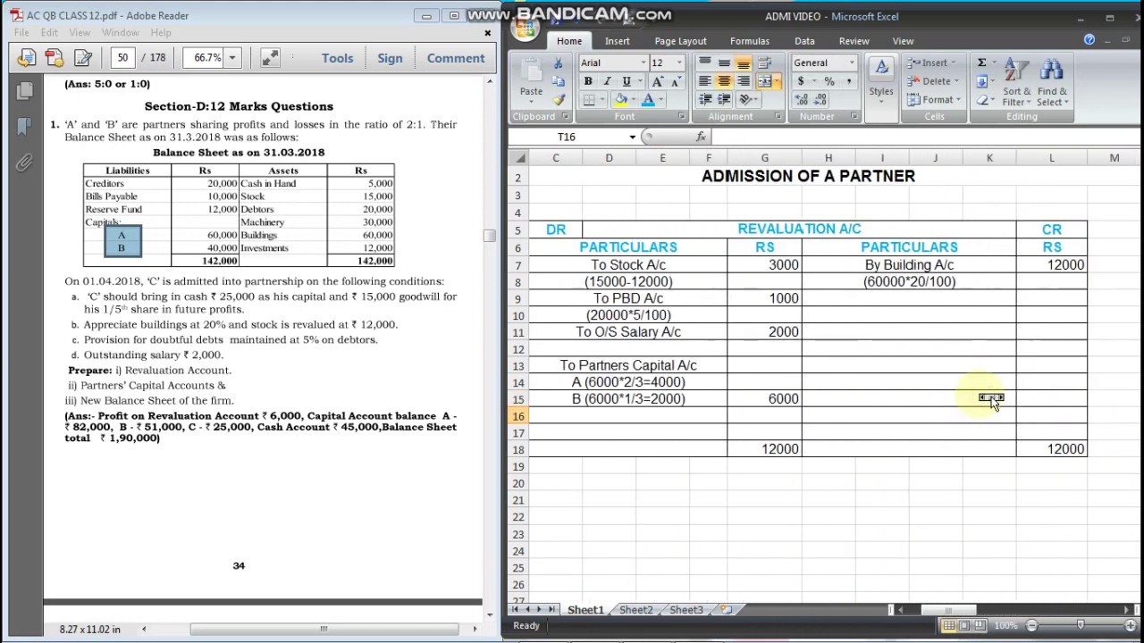
scroll(990, 401, right, 5)
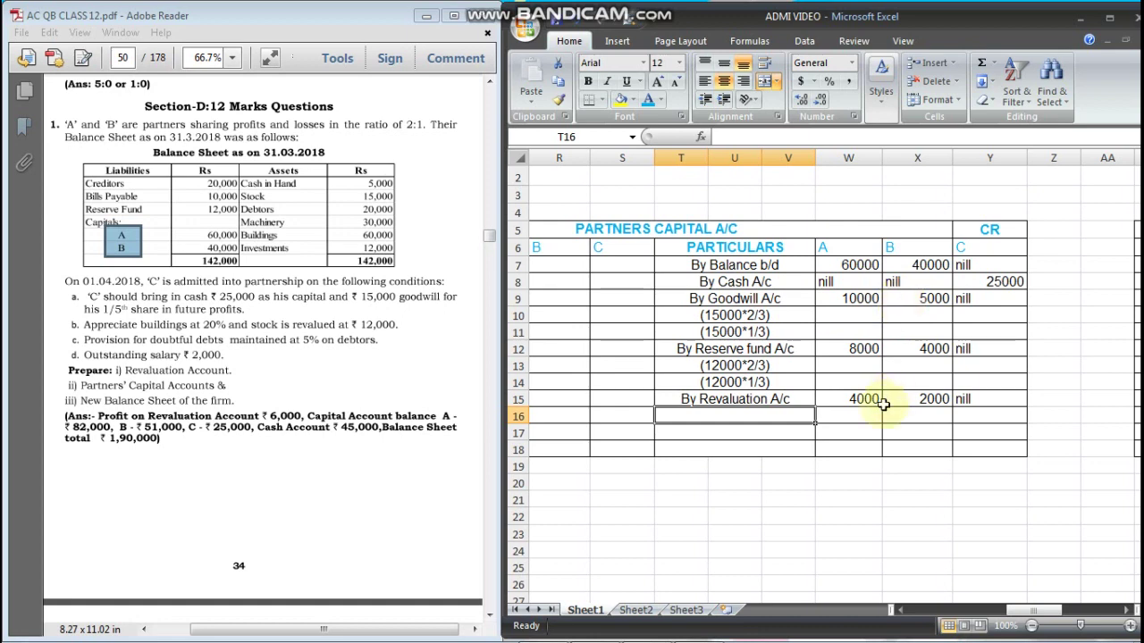
click(833, 448)
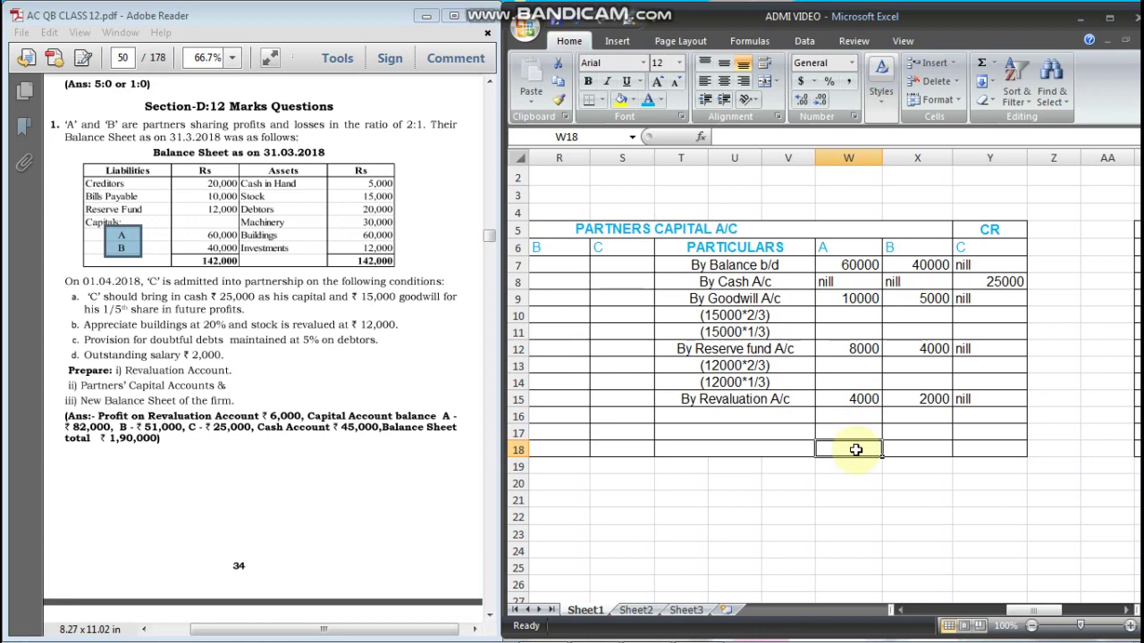
text(8)
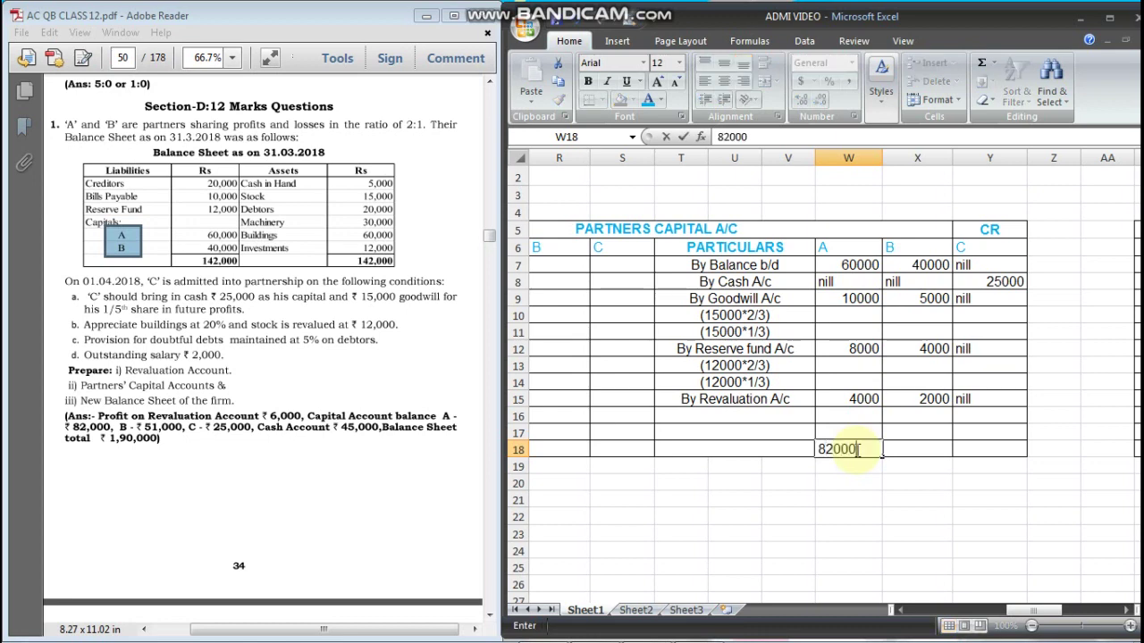
text(2000)
key(Tab)
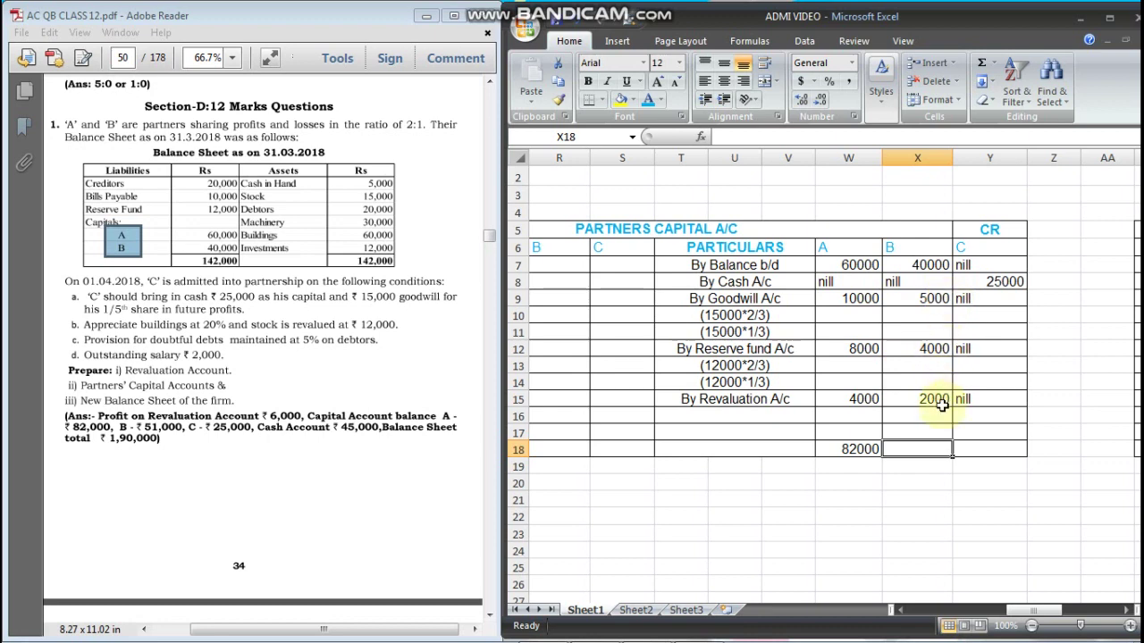
text(51000)
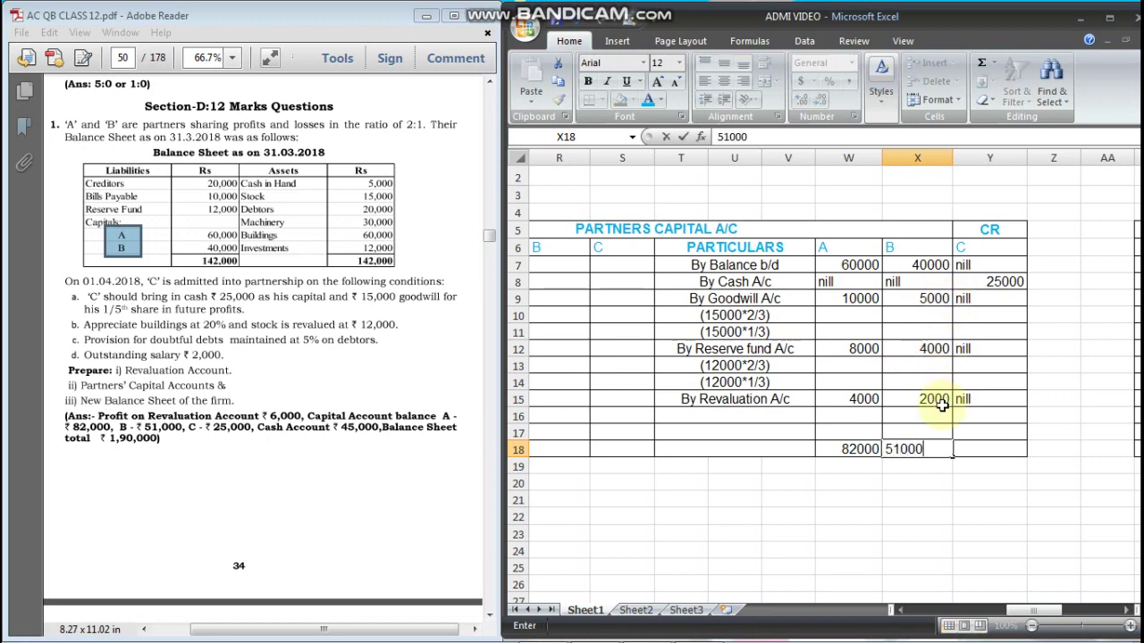
key(Tab)
text(25)
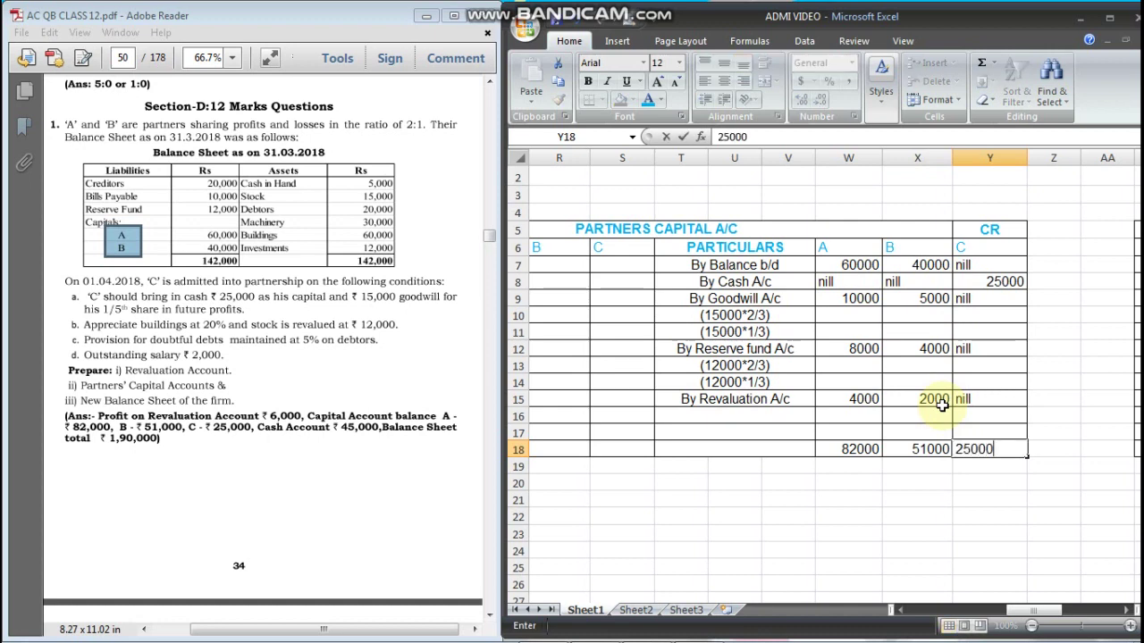
- Enter the debit-side totals in row 18 of the Partners Capital A/c: 820000 for A, 51000 for B and 25000 for C
scroll(941, 404, left, 5)
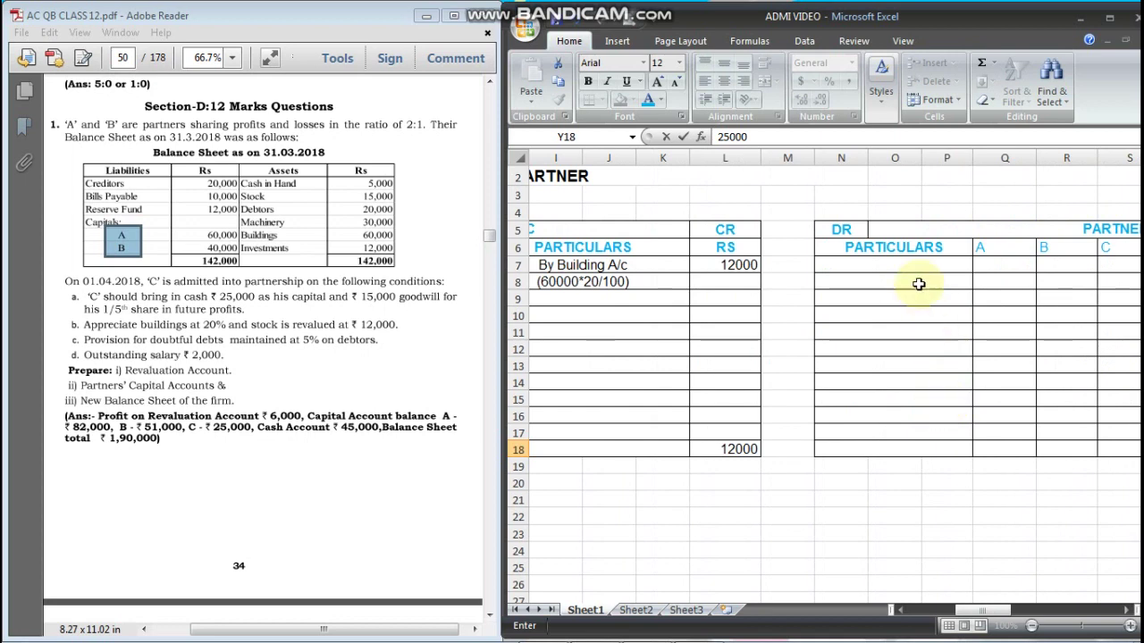
click(911, 280)
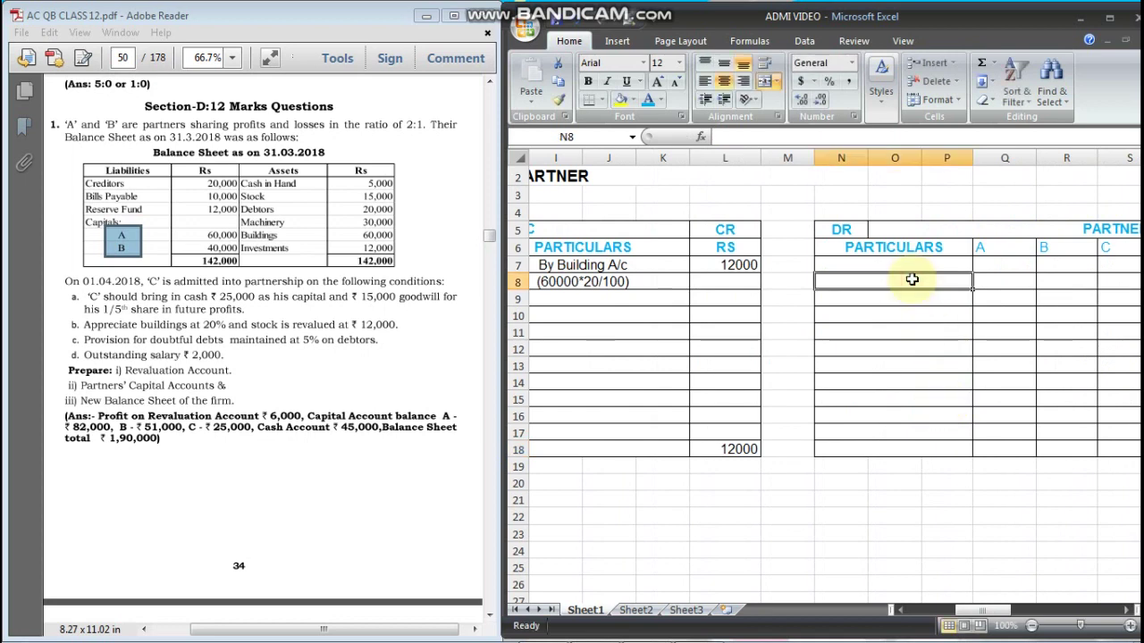
click(991, 451)
scroll(1005, 461, right, 1)
scroll(1006, 460, right, 2)
text(820000)
key(Tab)
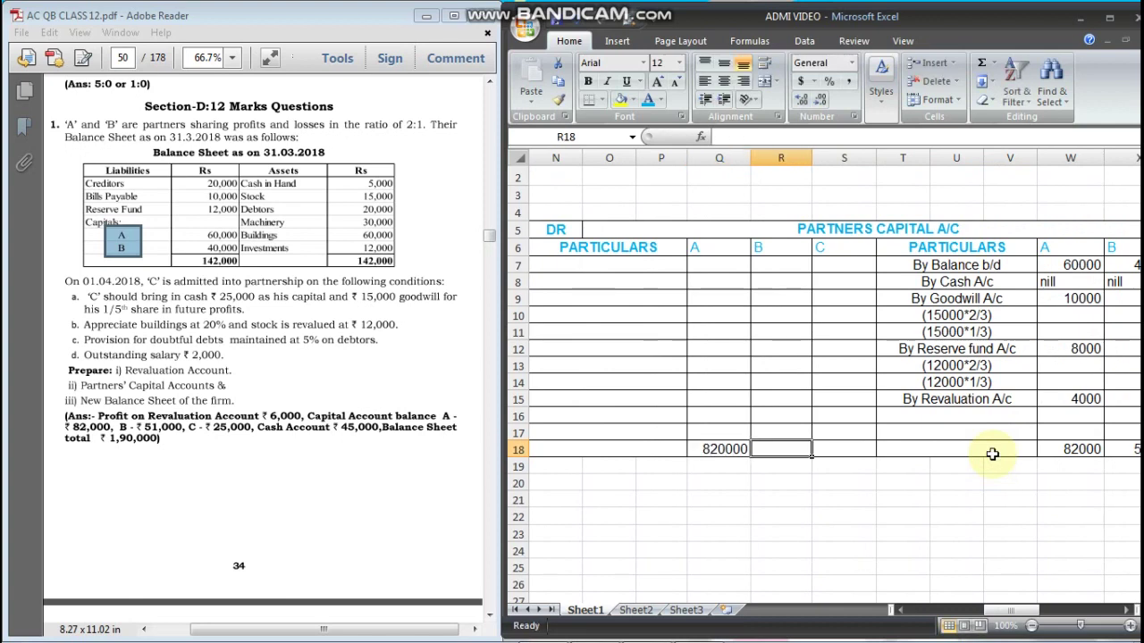
text(51000)
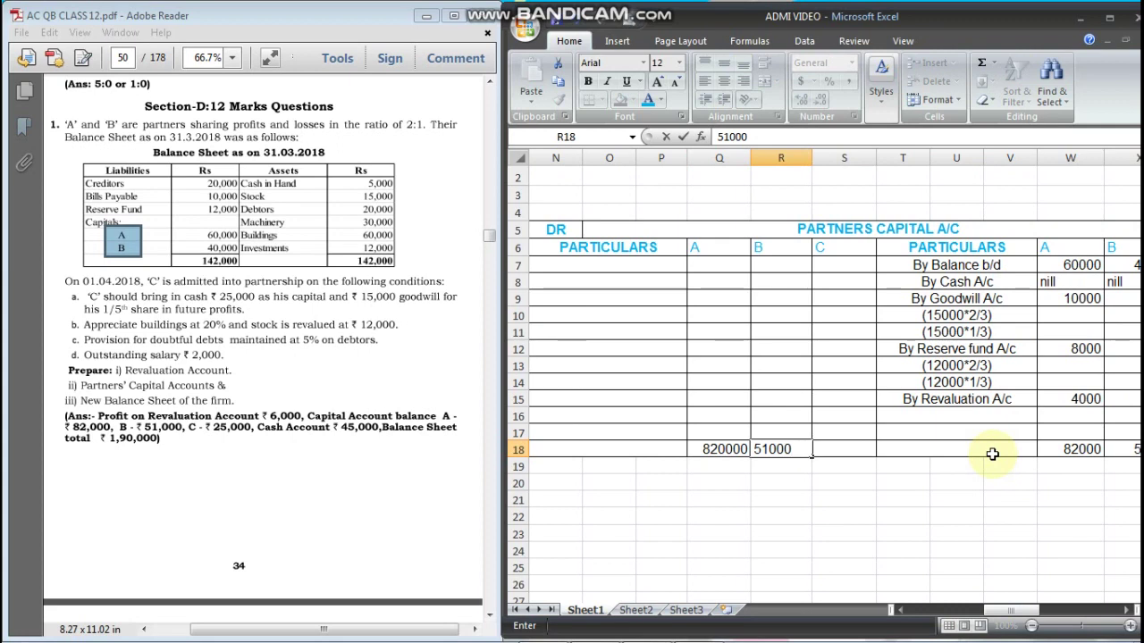
key(Tab)
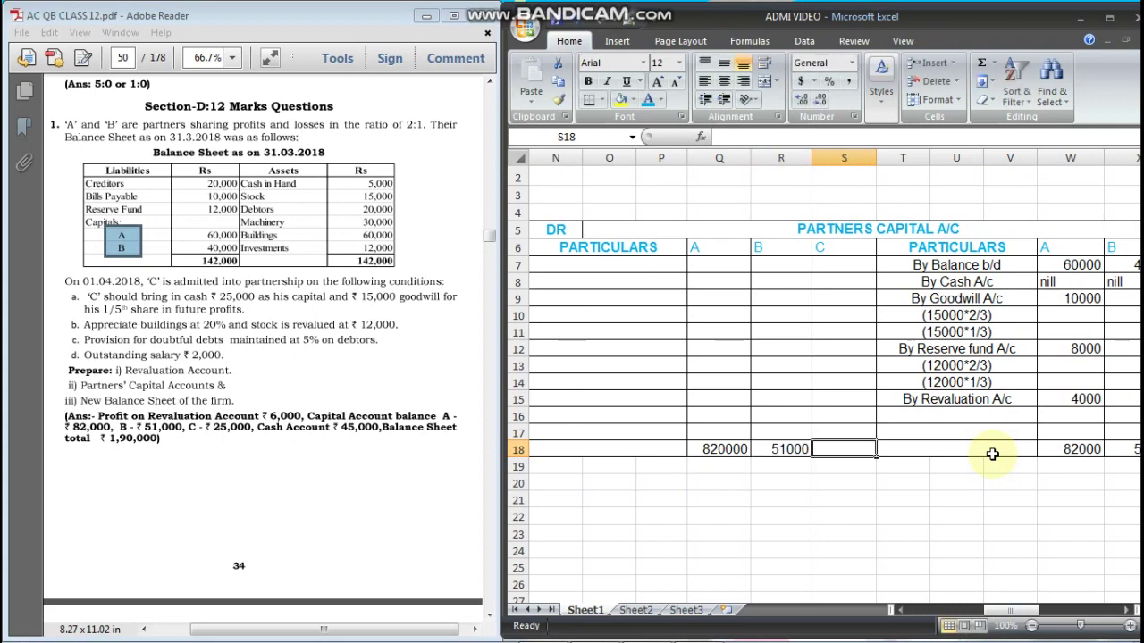
scroll(1022, 455, right, 3)
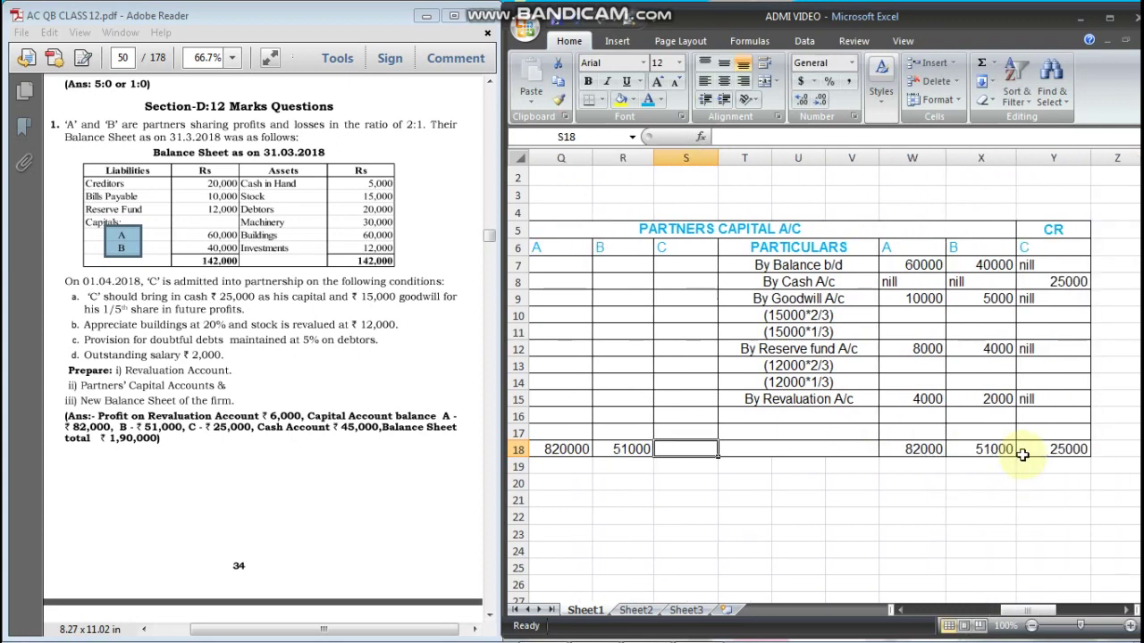
text(25000)
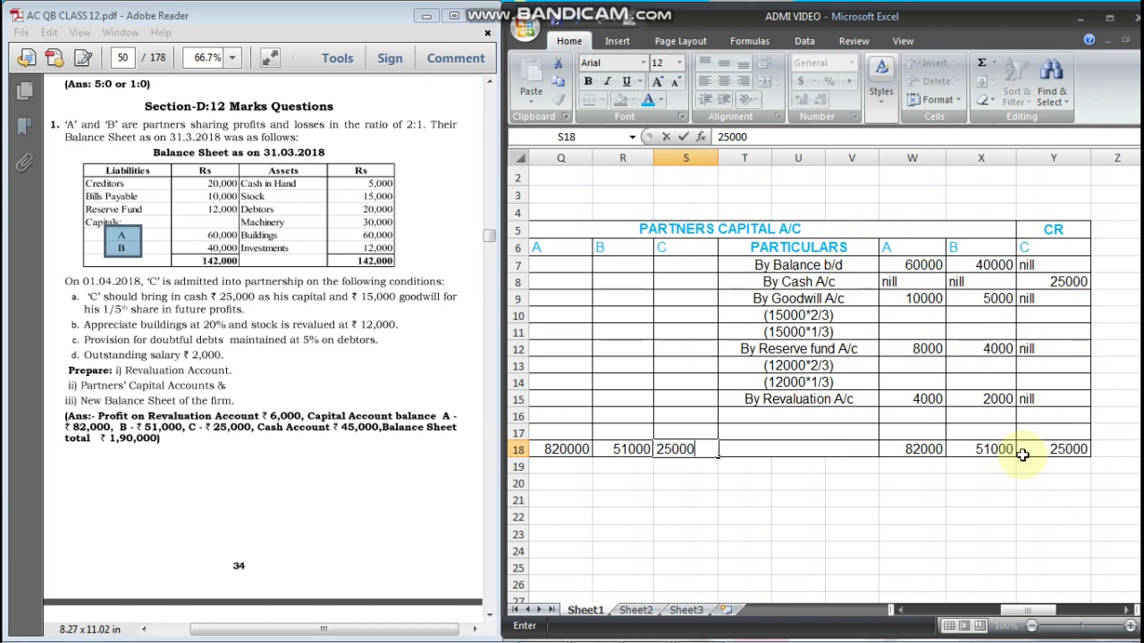
- Add the particular "To Balance C/d" in row 10 on the debit side of the Partners Capital A/c
scroll(1028, 458, left, 6)
click(830, 318)
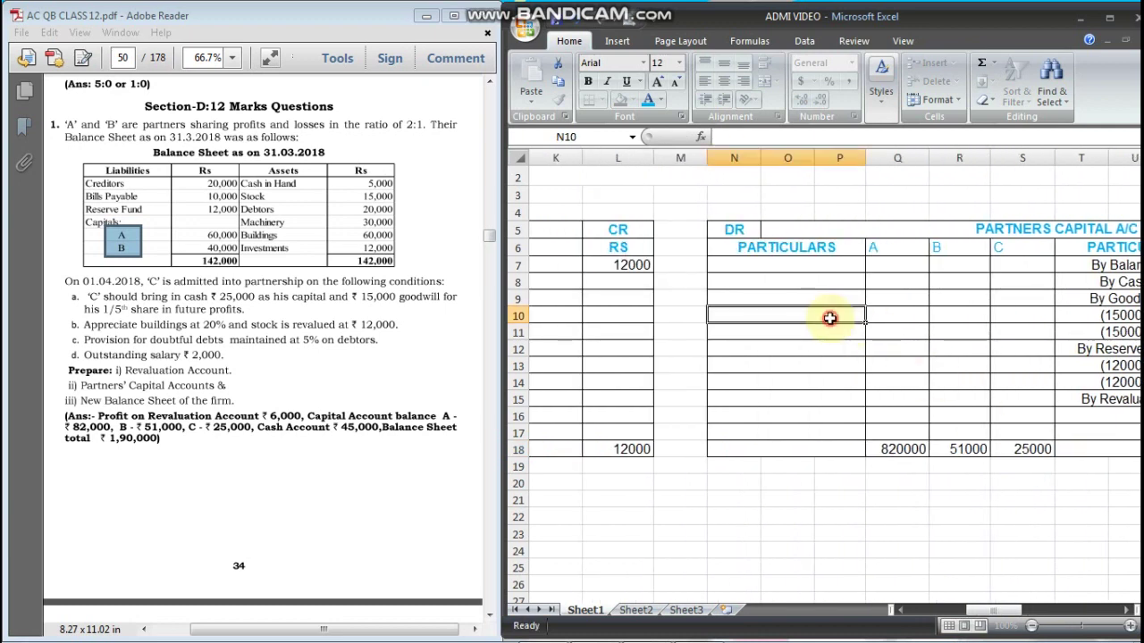
text(To Bla)
key(BackSpace)
key(BackSpace)
text(alanc)
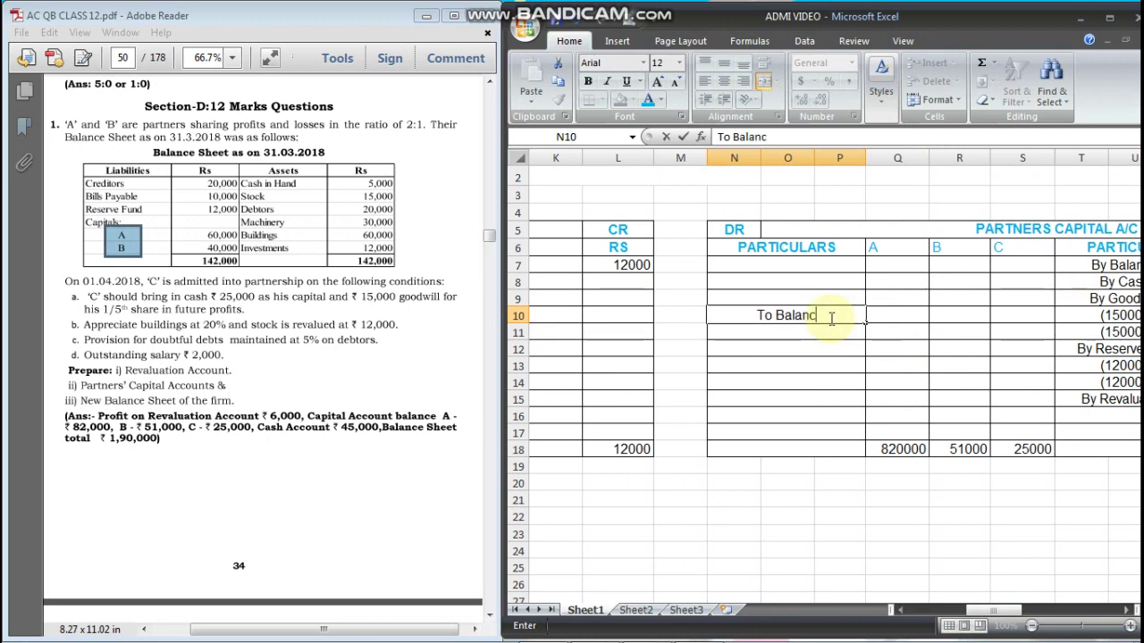
text(e C/d)
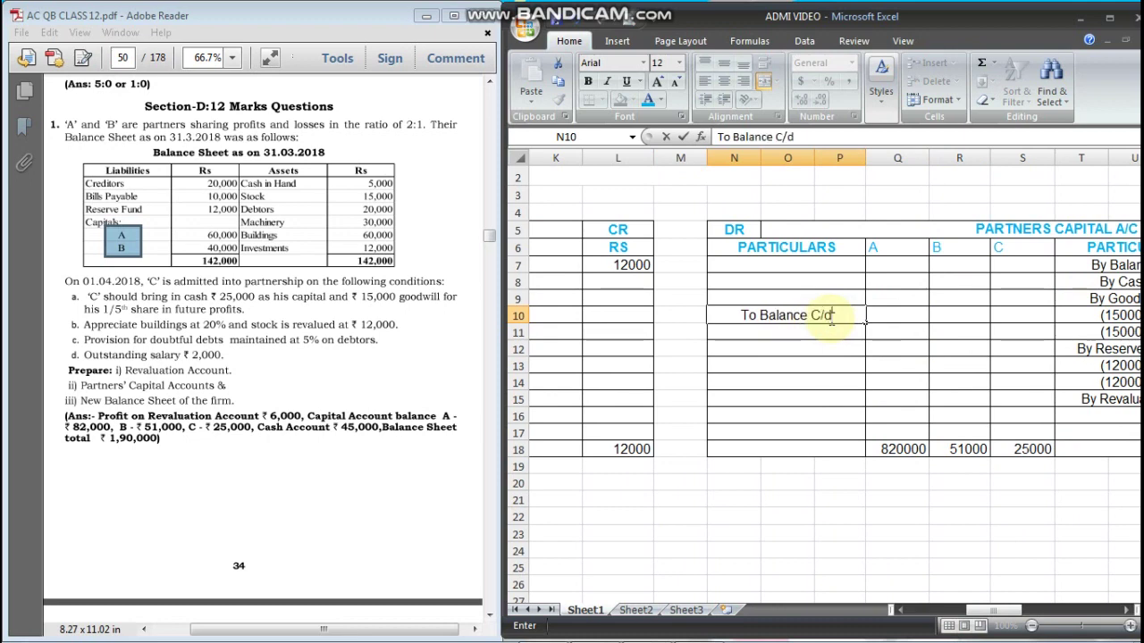
- Enter the closing balances beside To Balance C/d in row 10: 82000 for A, 51000 for B and 25000 for C
key(Tab)
text(82)
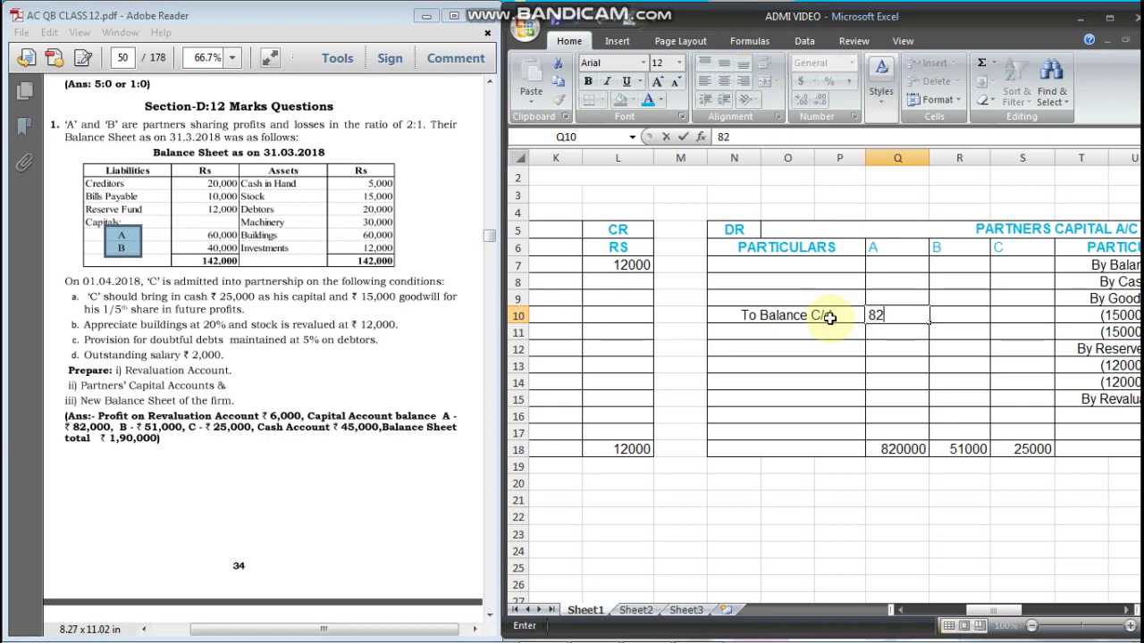
text(000)
key(Tab)
text(5)
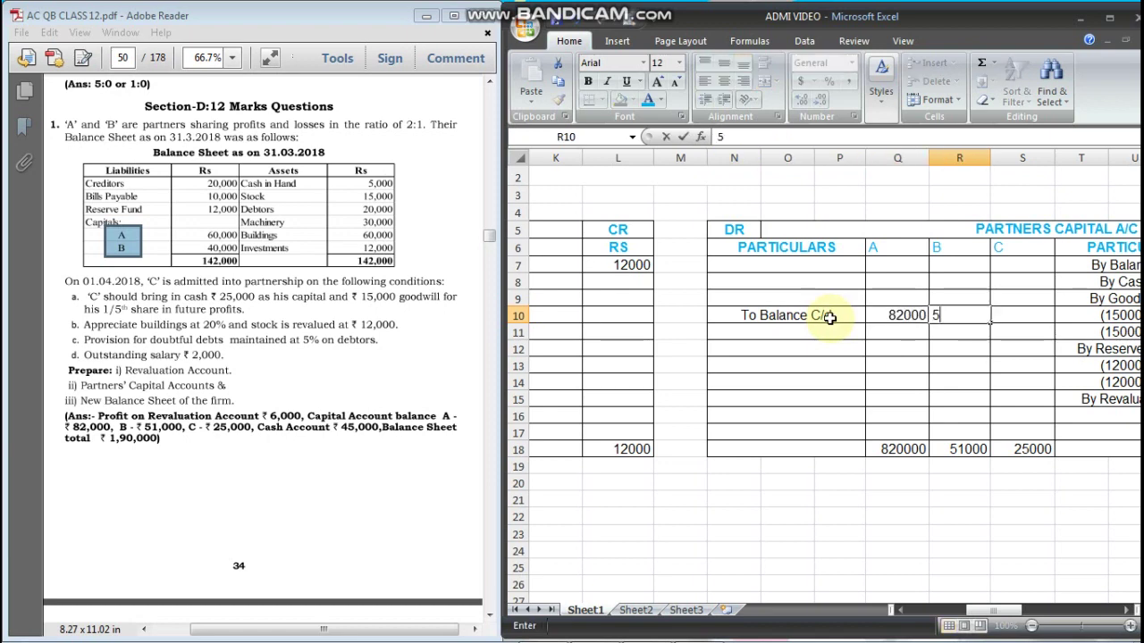
key(Tab)
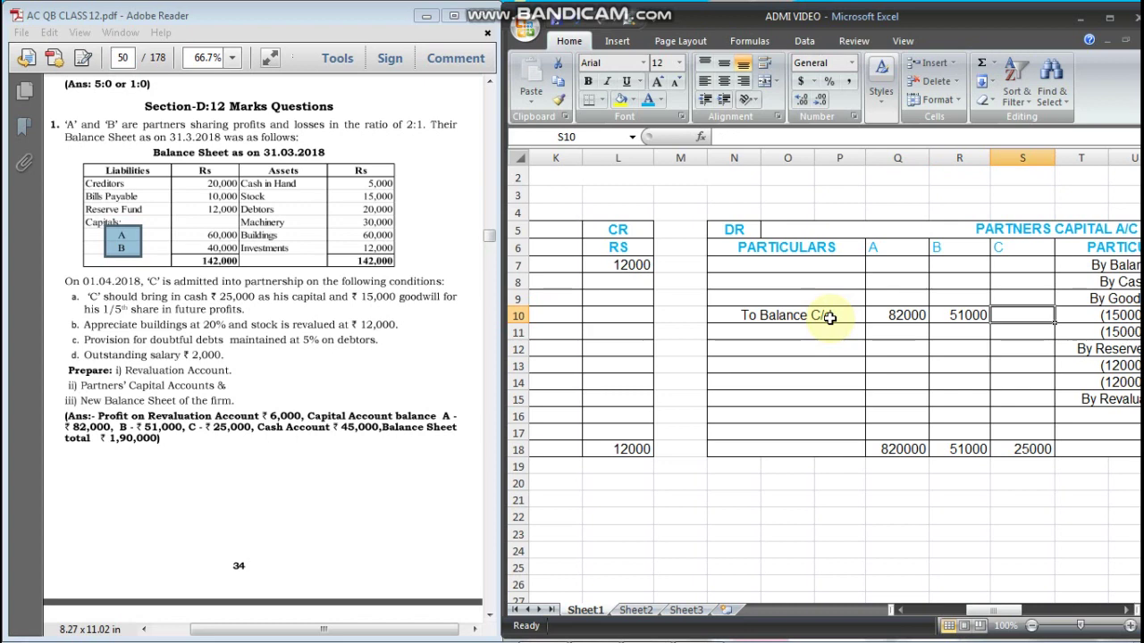
text(25000)
key(Tab)
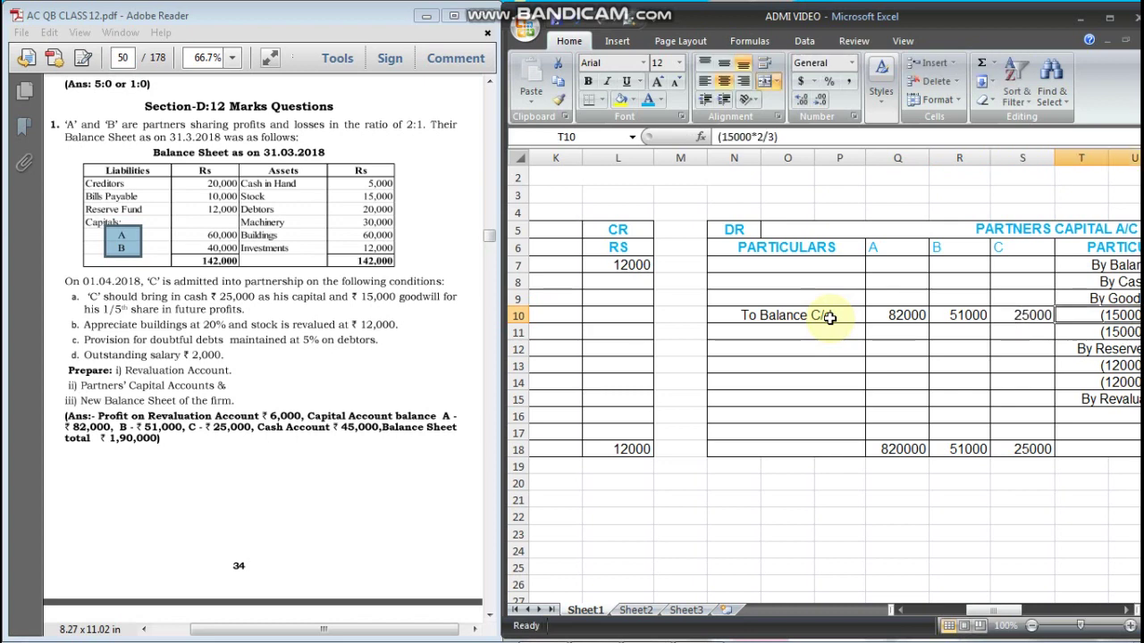
- Move the three debit-side totals of the Partners Capital A/c from row 18 up to row 17
scroll(965, 370, down, 2)
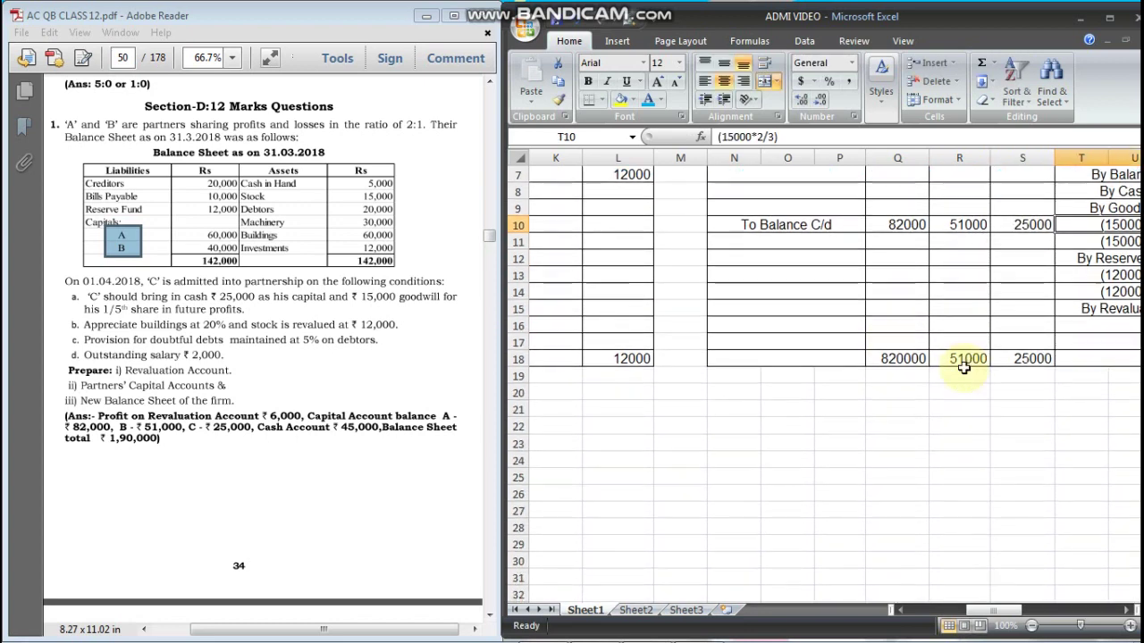
scroll(966, 362, right, 2)
scroll(976, 373, right, 2)
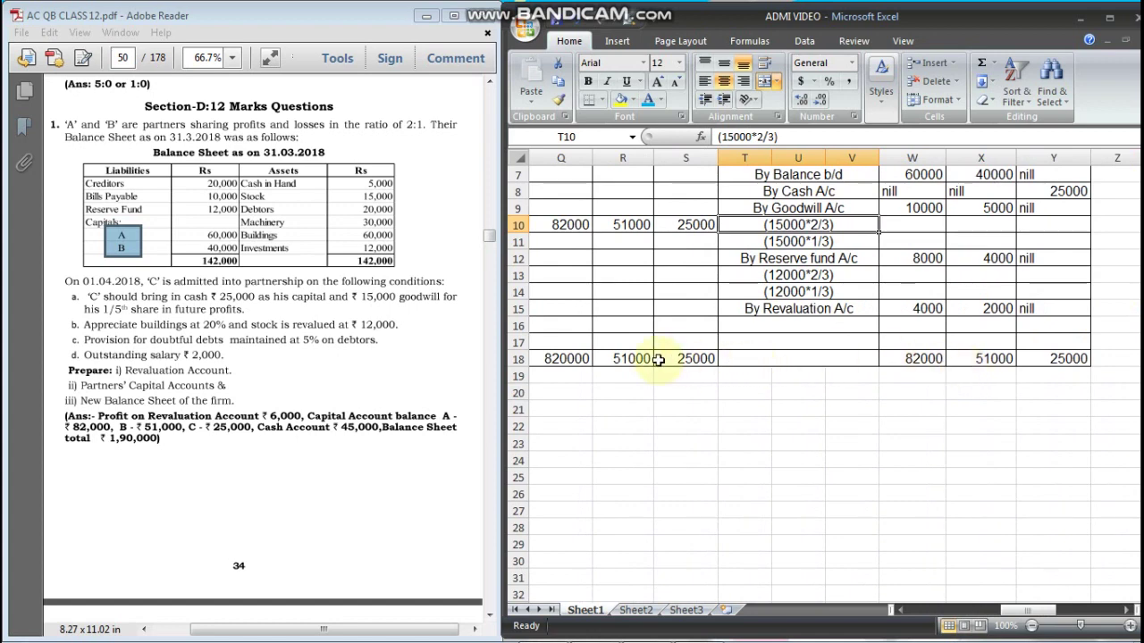
click(583, 359)
key(shift+Right)
key(shift+Right)
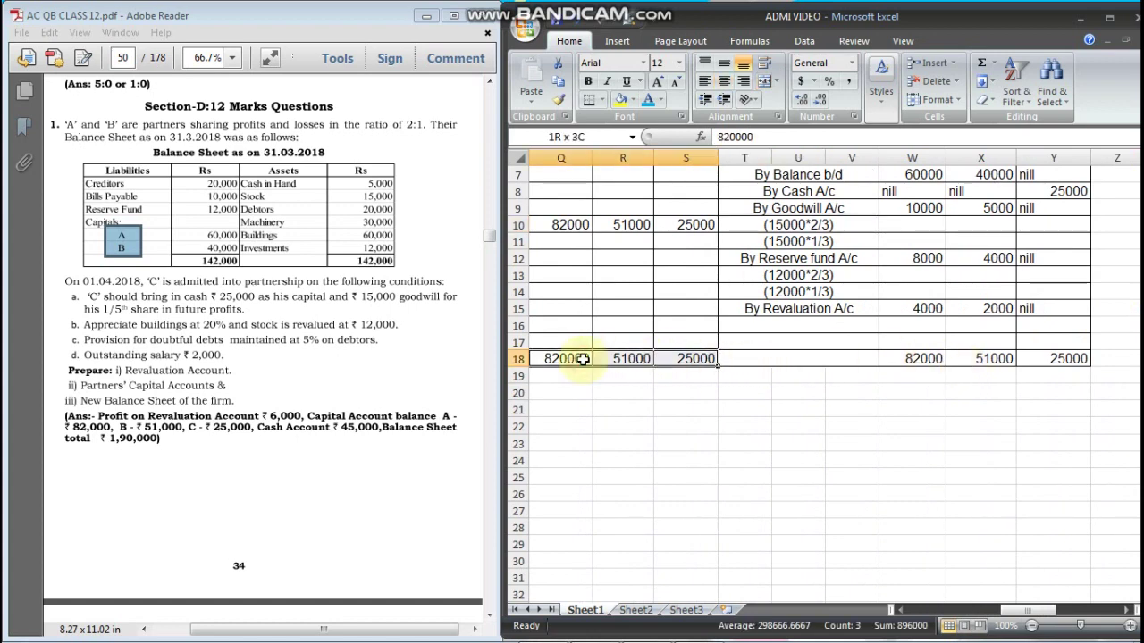
key(ctrl+c)
key(Up)
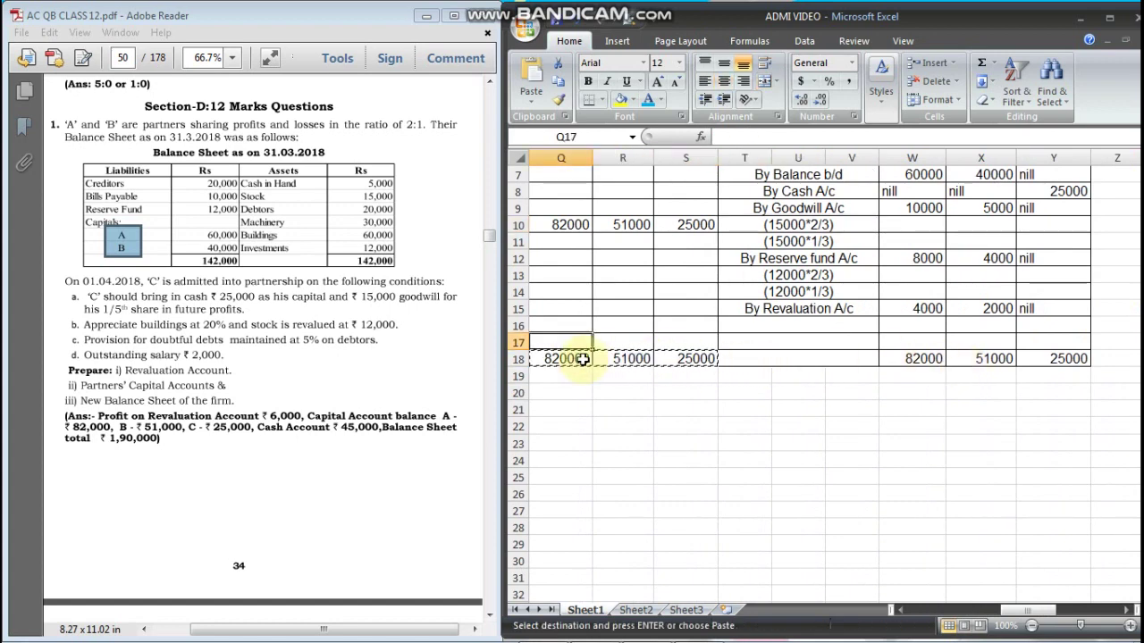
key(ctrl+v)
- Move the three credit-side totals of the Partners Capital A/c from row 18 up to row 17
key(Down)
key(Right)
key(Right)
key(Right)
key(Right)
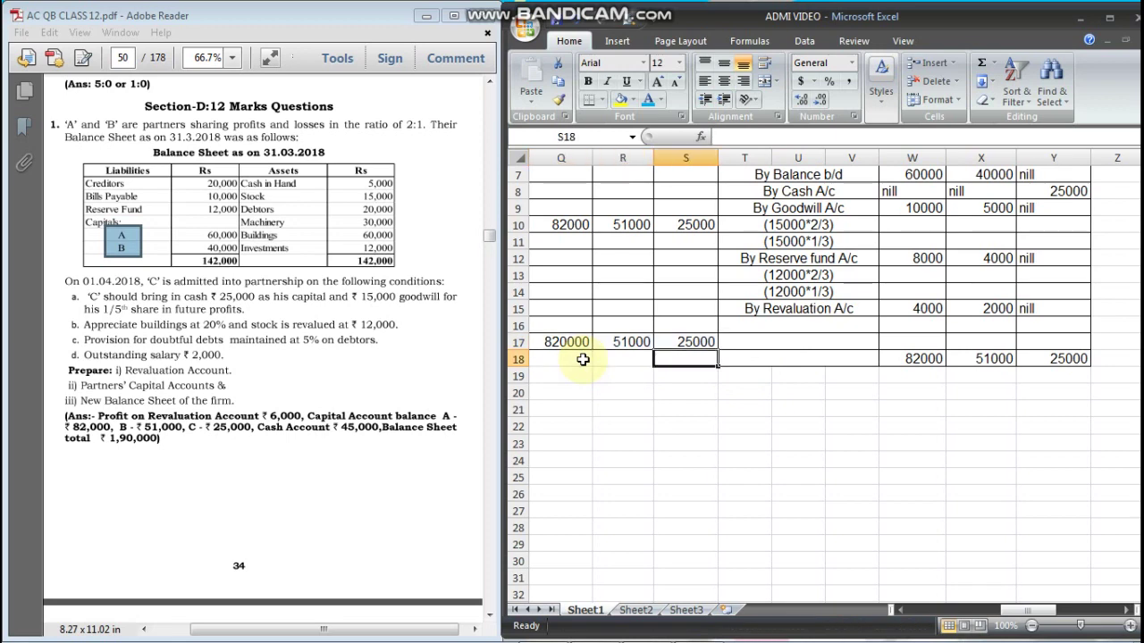
key(shift+Right)
key(shift+Right)
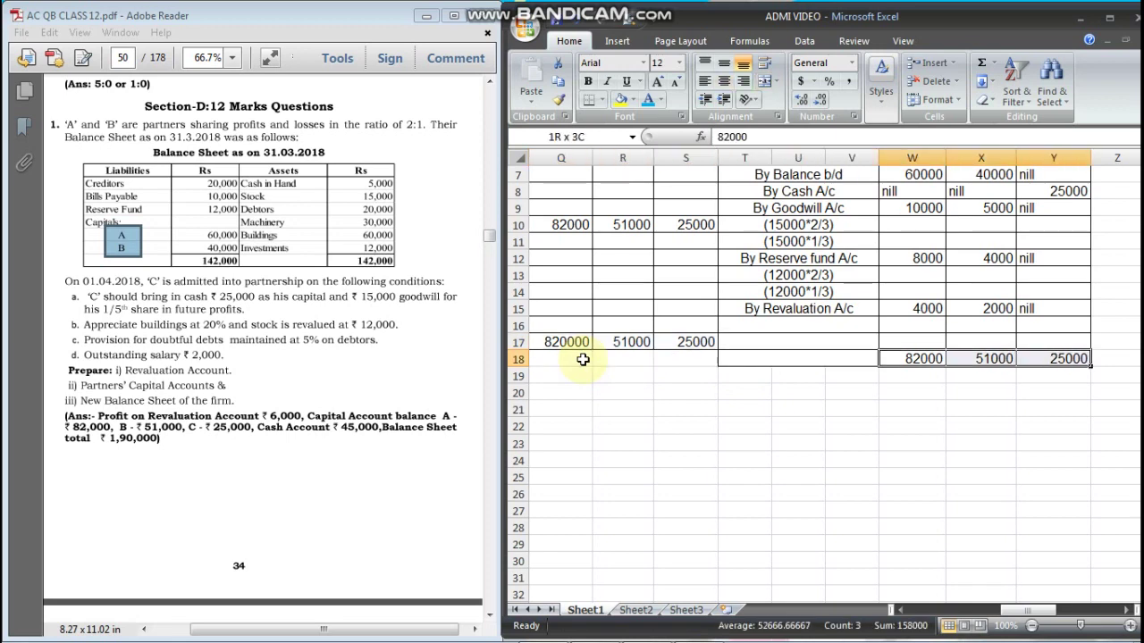
key(ctrl+x)
key(Up)
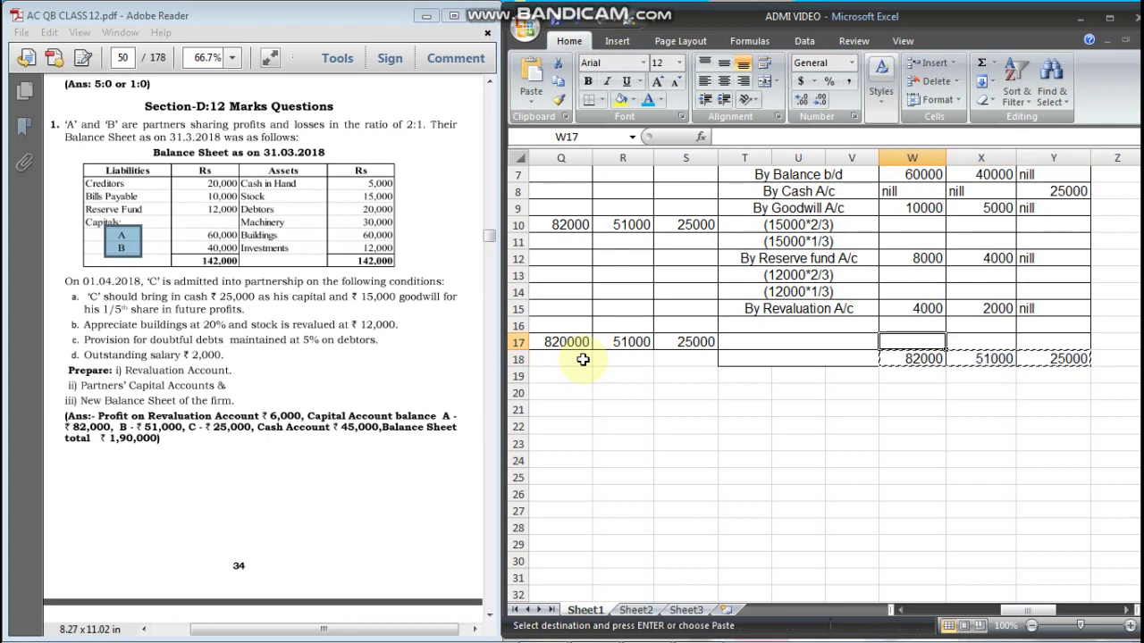
key(ctrl+v)
- Add the particular "By Balance B/d" in row 18 on the credit side of the Partners Capital A/c
key(Down)
key(Left)
text(By Balance)
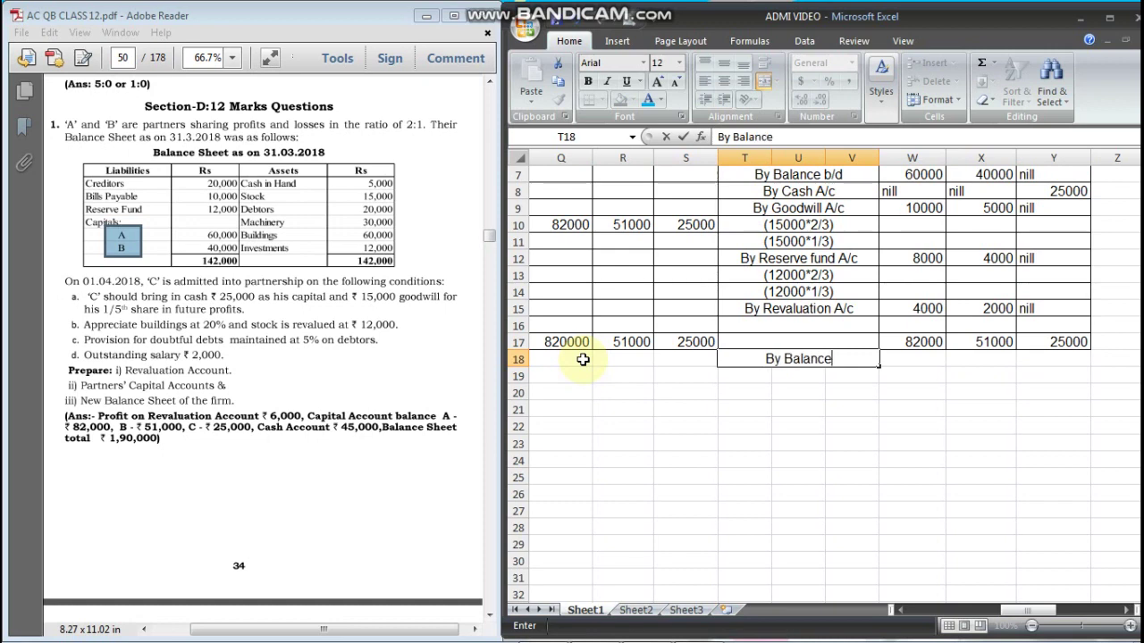
text( B/c)
key(BackSpace)
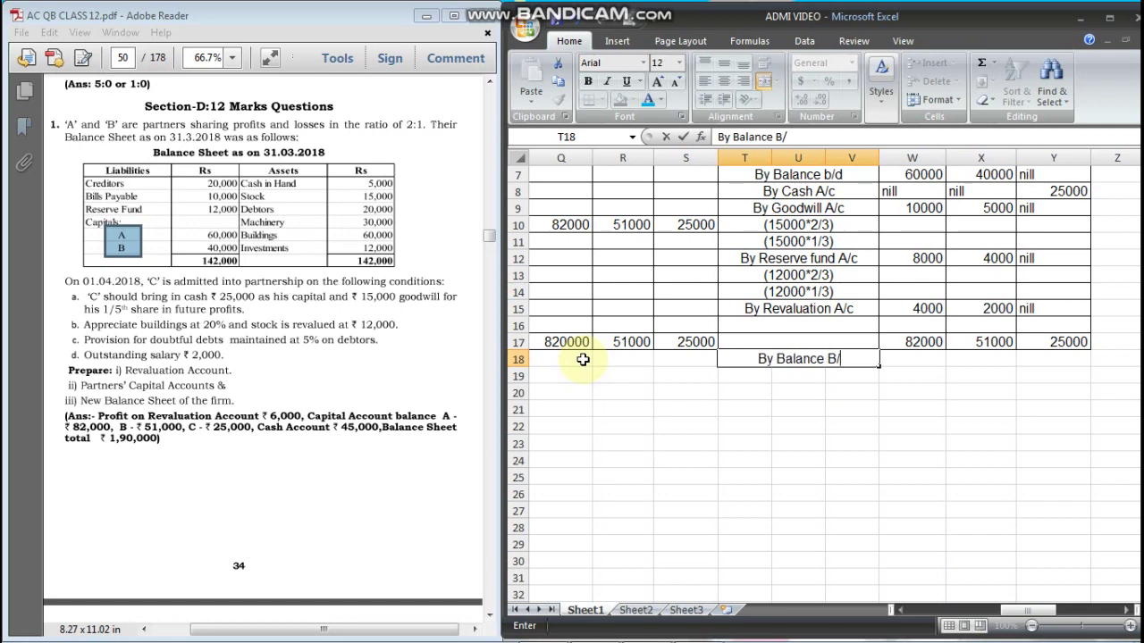
text(d)
key(Tab)
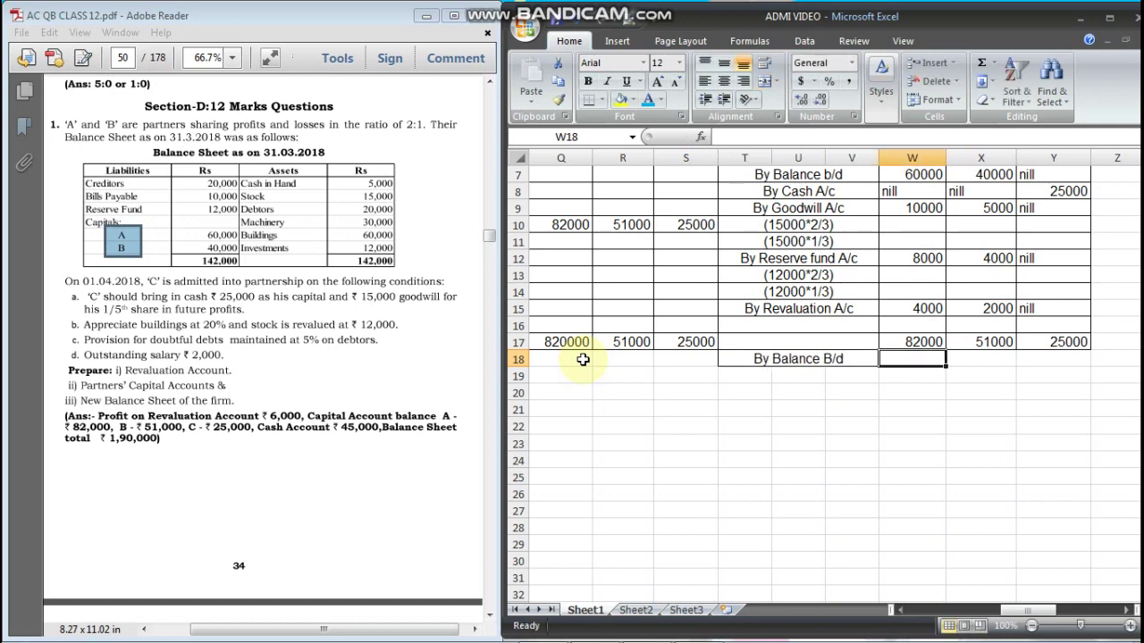
- Enter the opening balances beside By Balance B/d in row 18: 82000 for A, 51000 for B and 25000 for C
text(82000)
key(Tab)
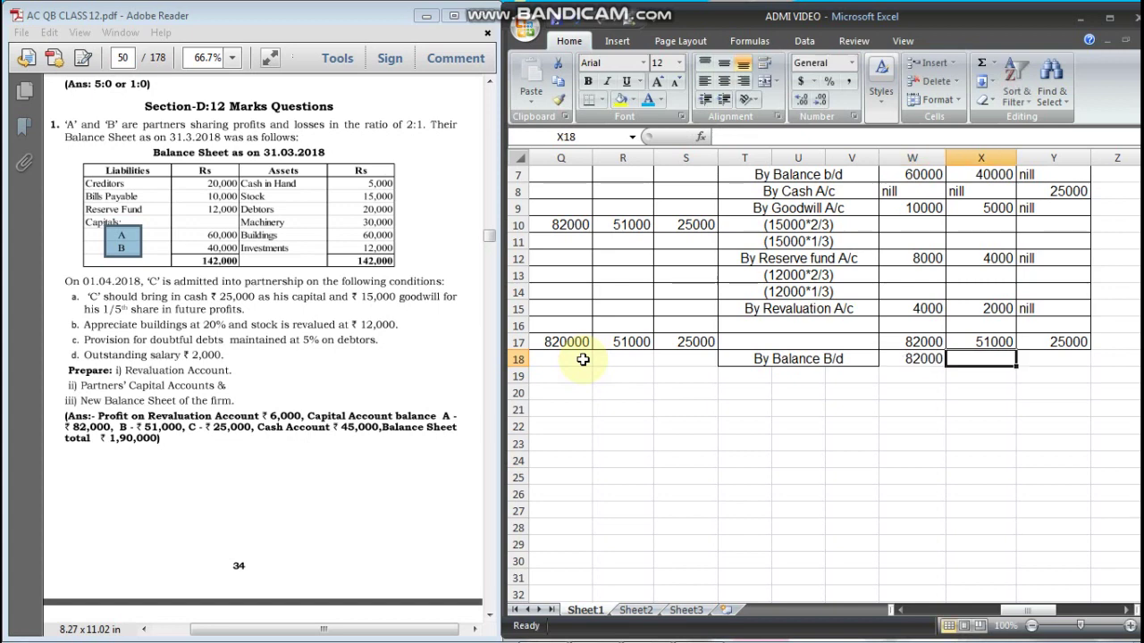
text(51000)
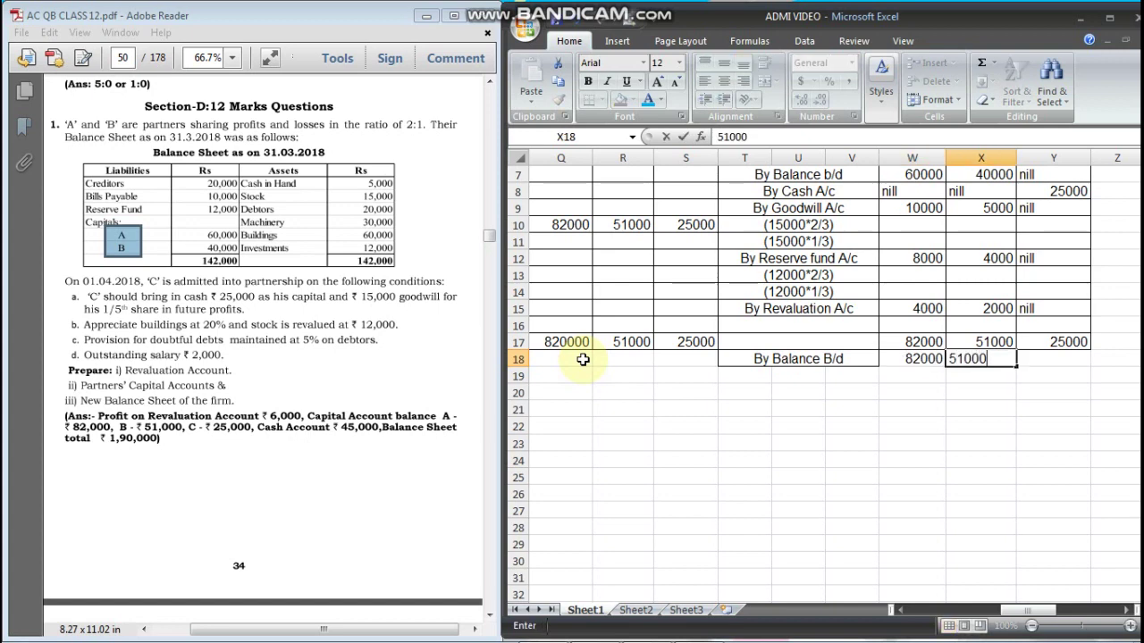
key(Tab)
text(2)
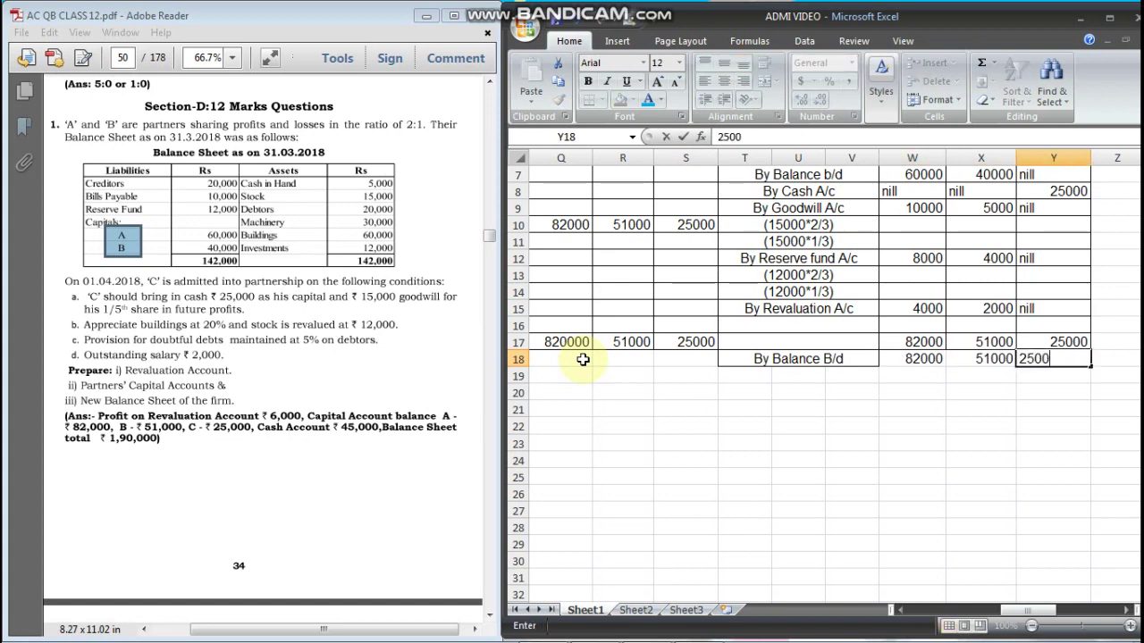
key(Return)
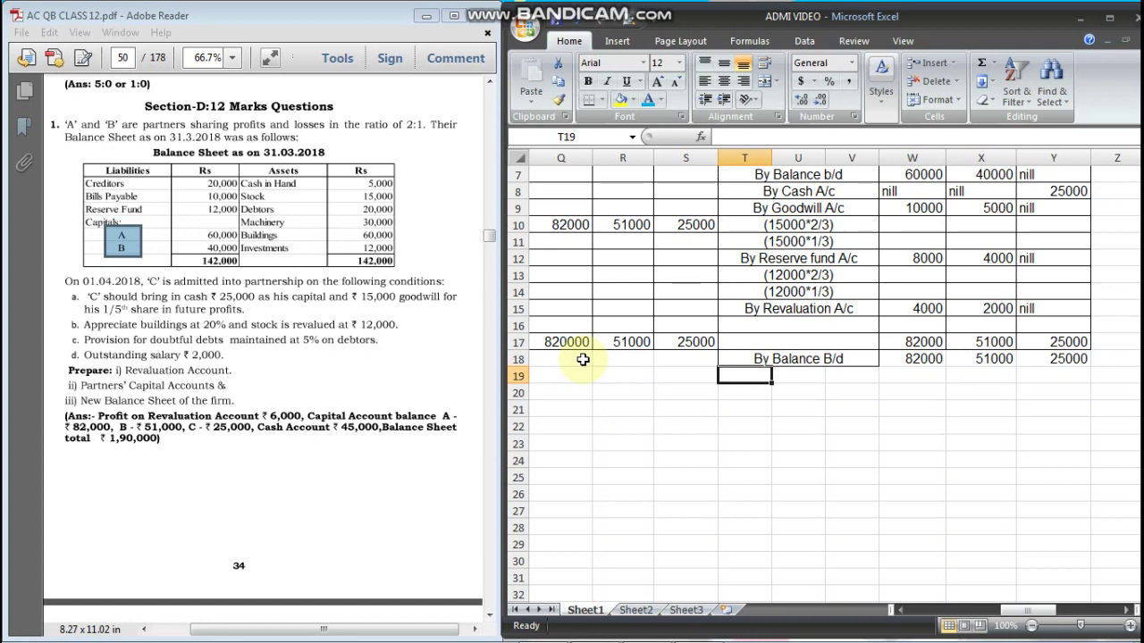
- Go to the blank Reconstituted Balance Sheet table and select its title cell in row 5
scroll(582, 359, left, 2)
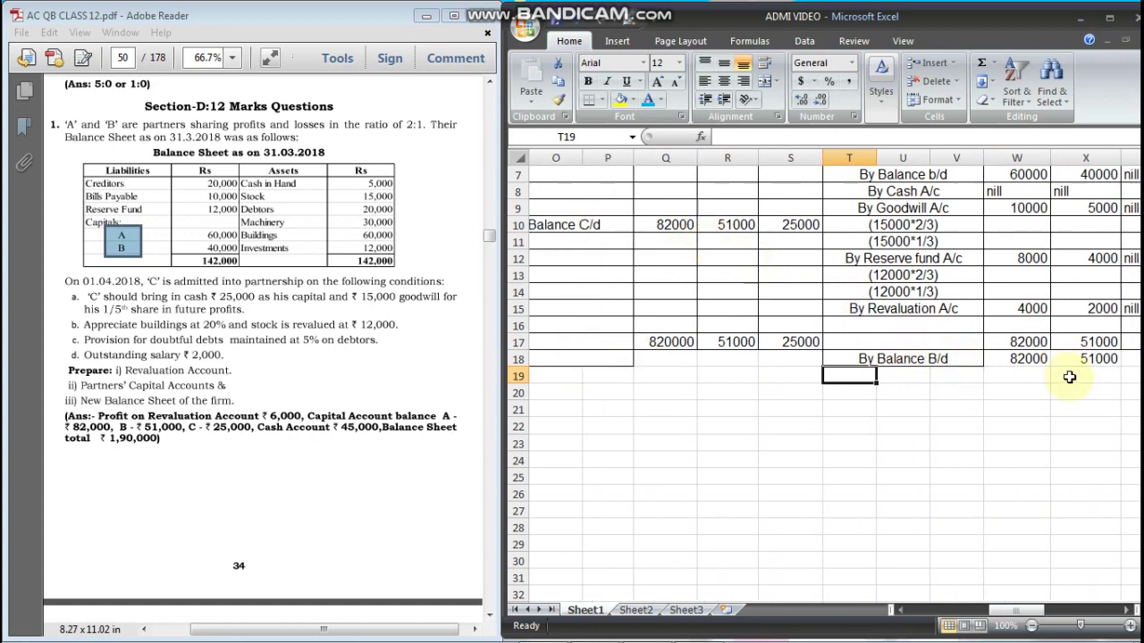
scroll(1027, 313, right, 4)
scroll(1028, 313, up, 2)
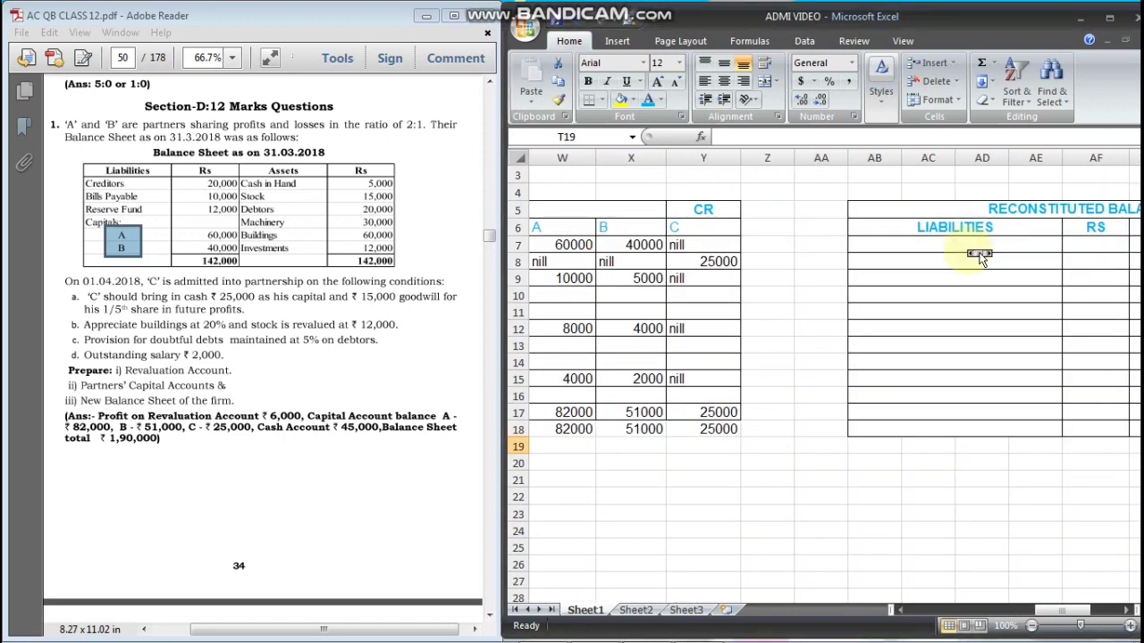
scroll(967, 250, right, 2)
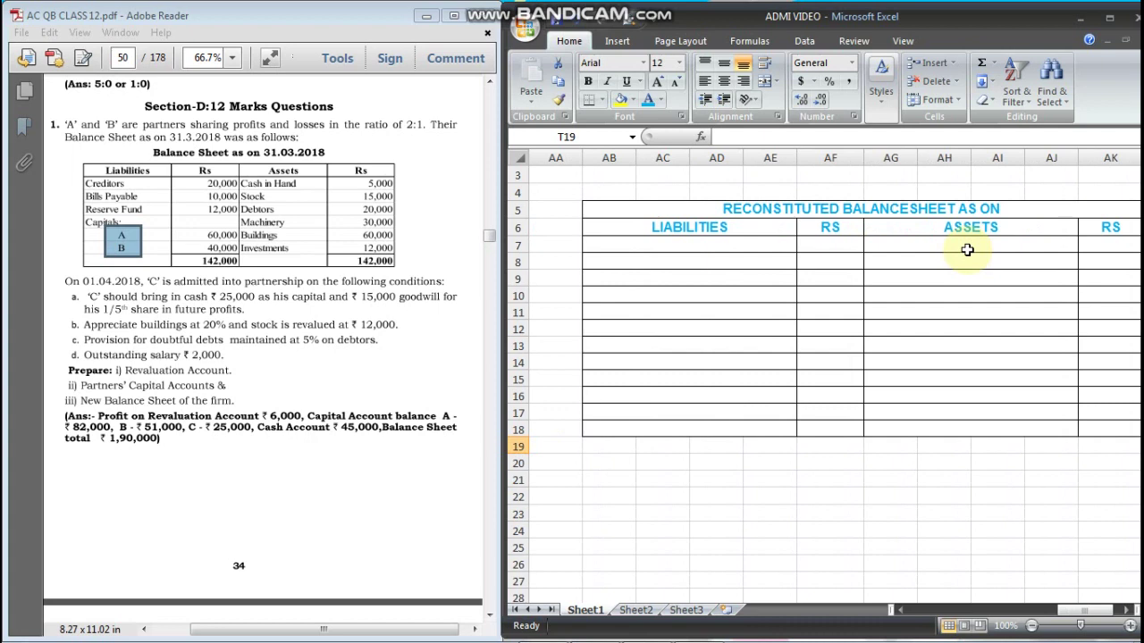
click(1037, 206)
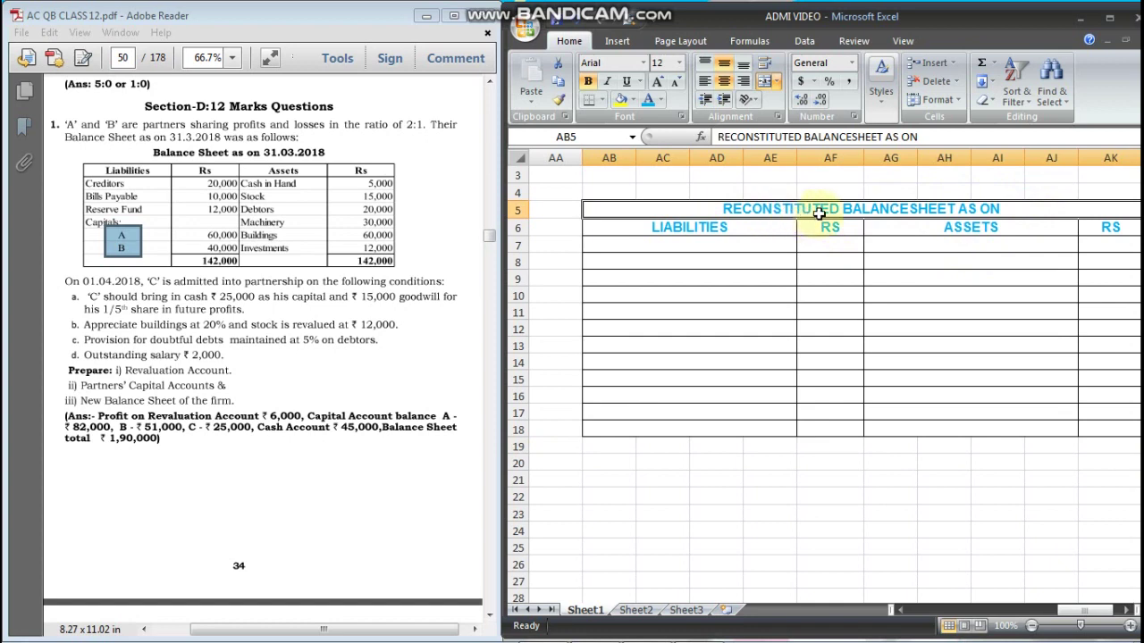
- Add the date 1/4/2018 to the end of the reconstituted balance sheet title
double_click(1036, 209)
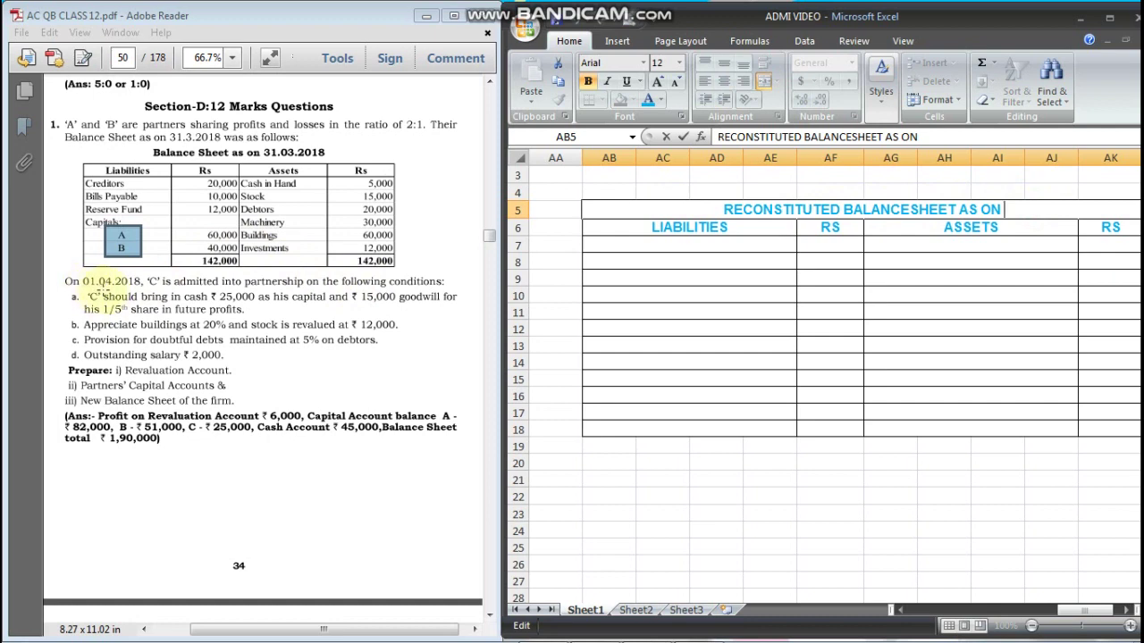
text(1)
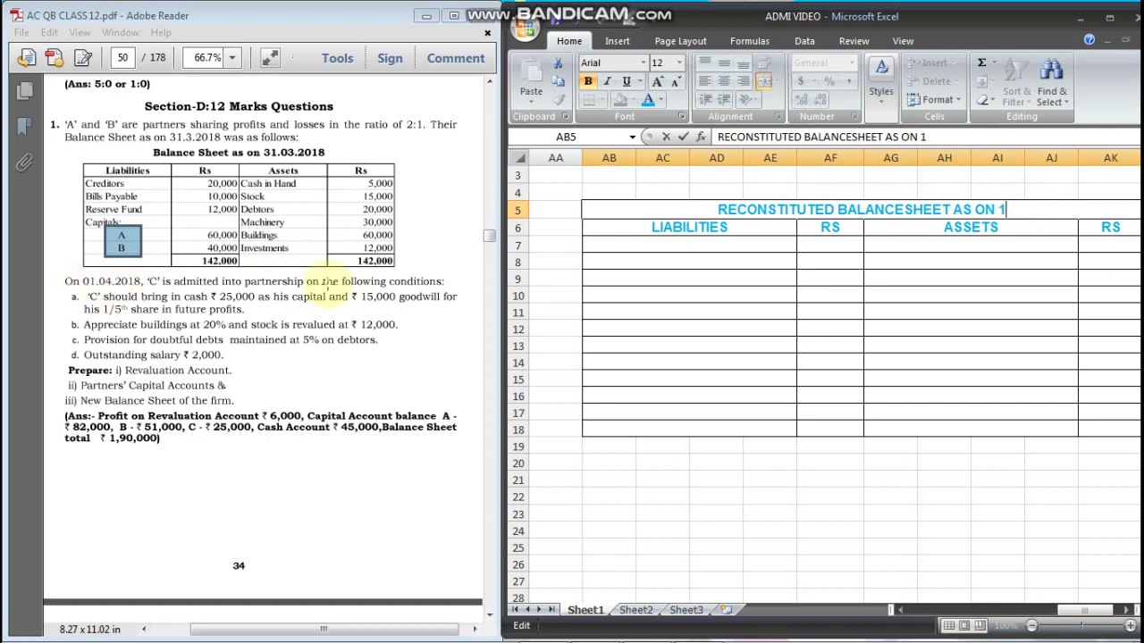
text(/4/2018)
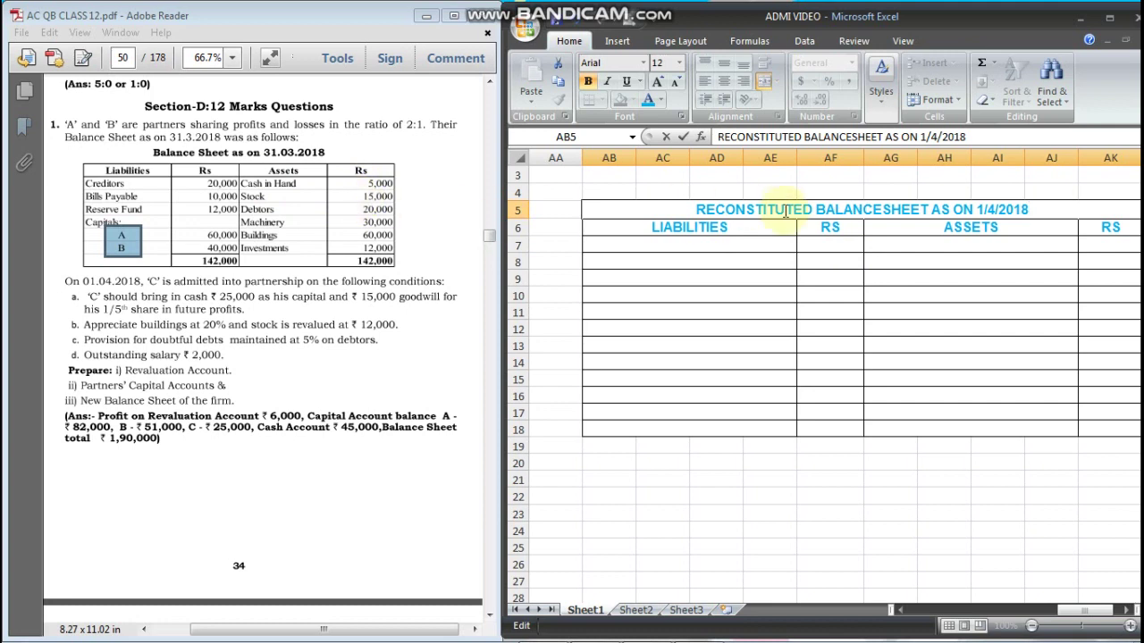
- Enter "Stock 15000" in the first row under Assets, cell AG7
click(877, 247)
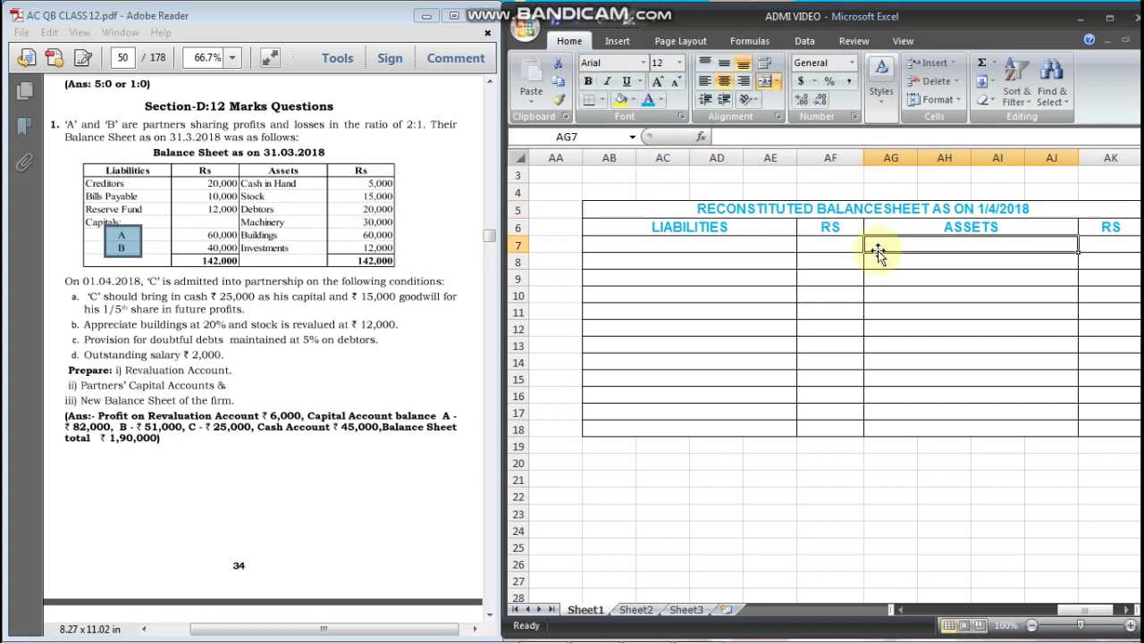
text(sto)
key(BackSpace)
key(BackSpace)
key(BackSpace)
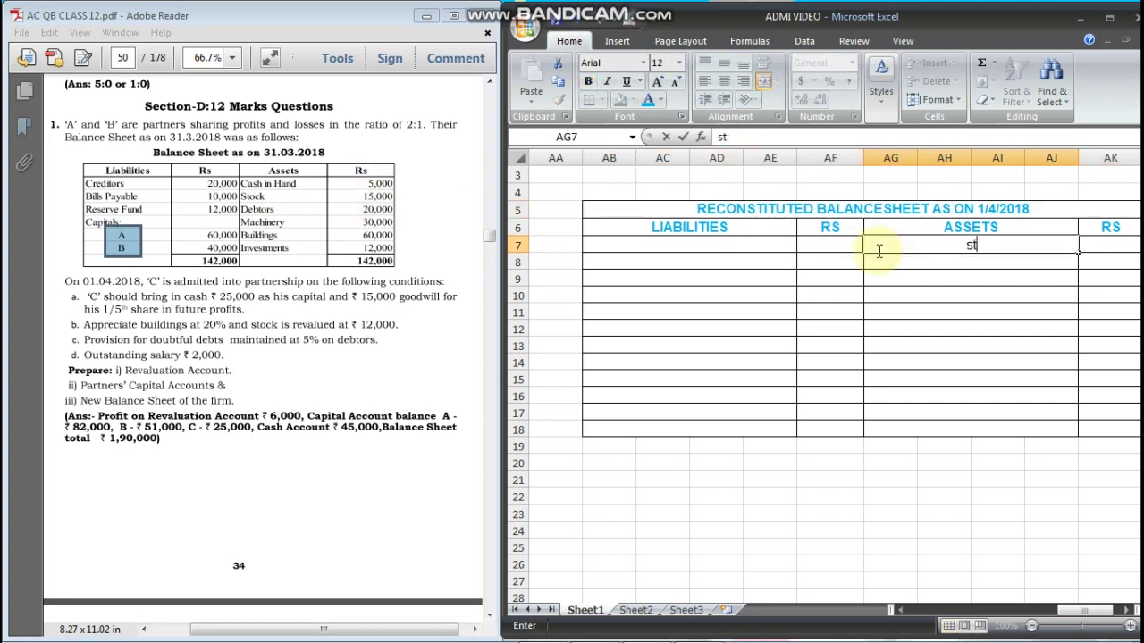
text(Stock 15)
key(BackSpace)
key(BackSpace)
text(15000)
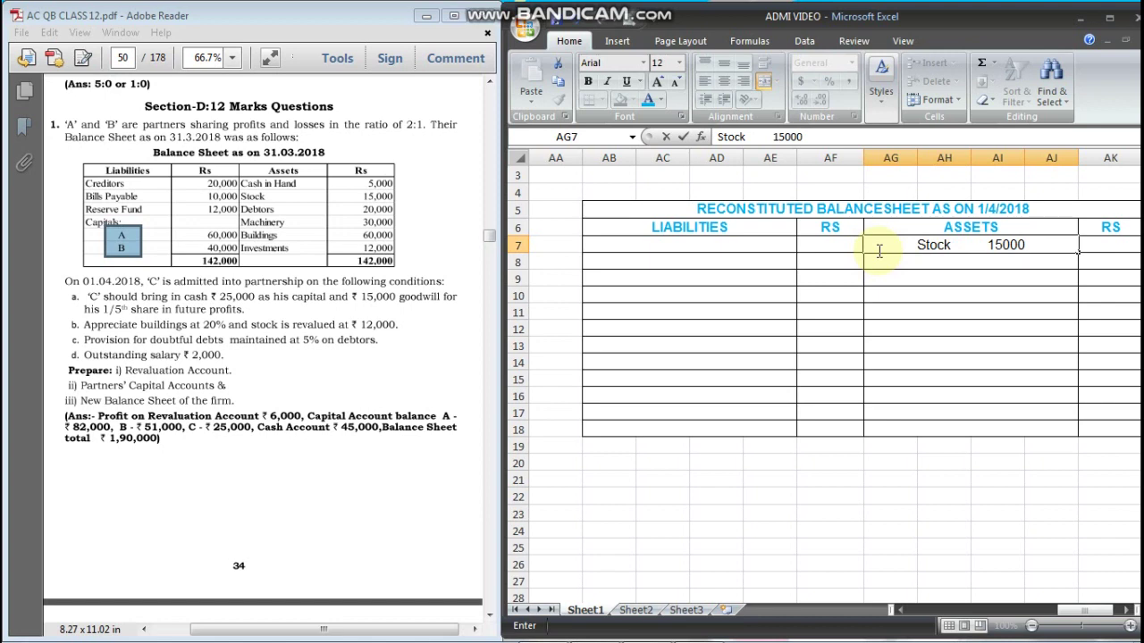
key(Return)
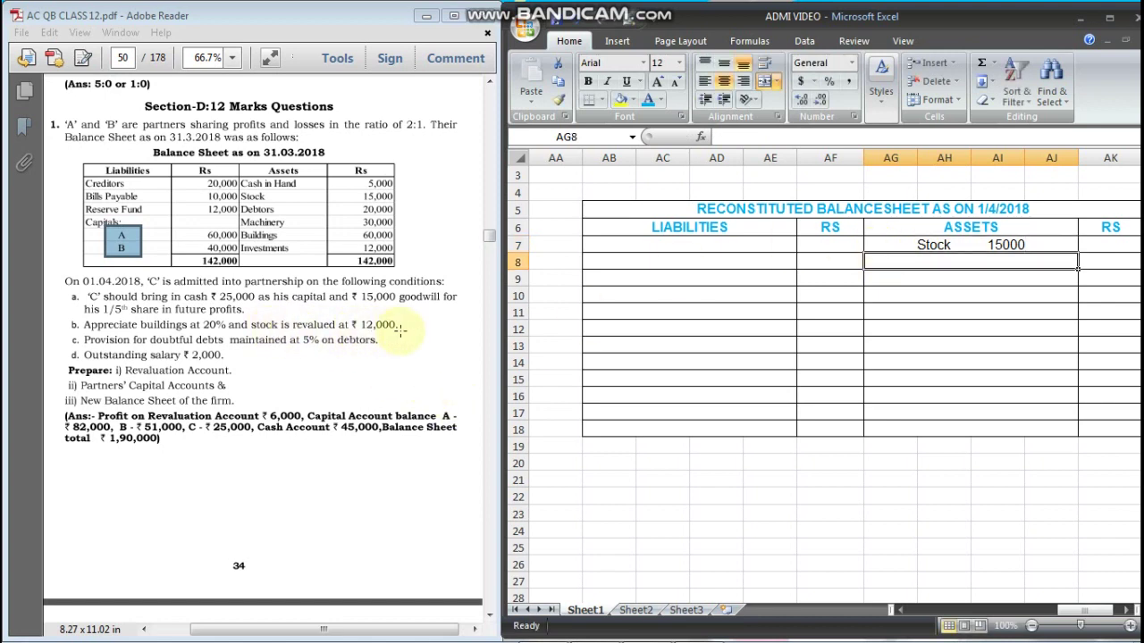
- Enter "Less: Decrease 3000" in cell AG8, directly below the stock entry
text(I)
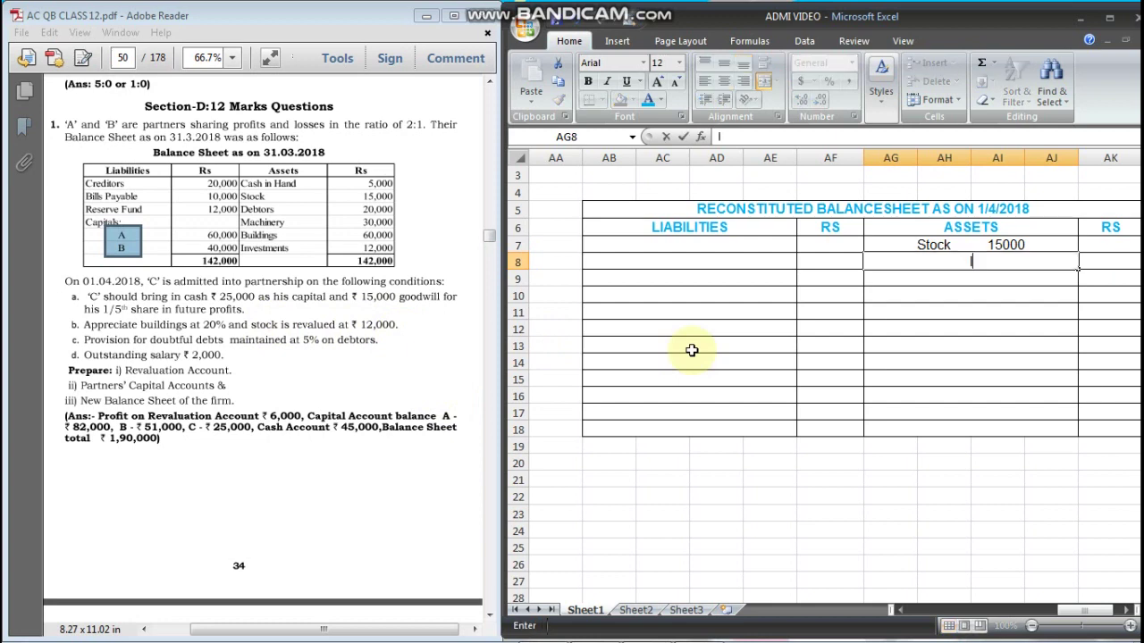
text(Less: Dec)
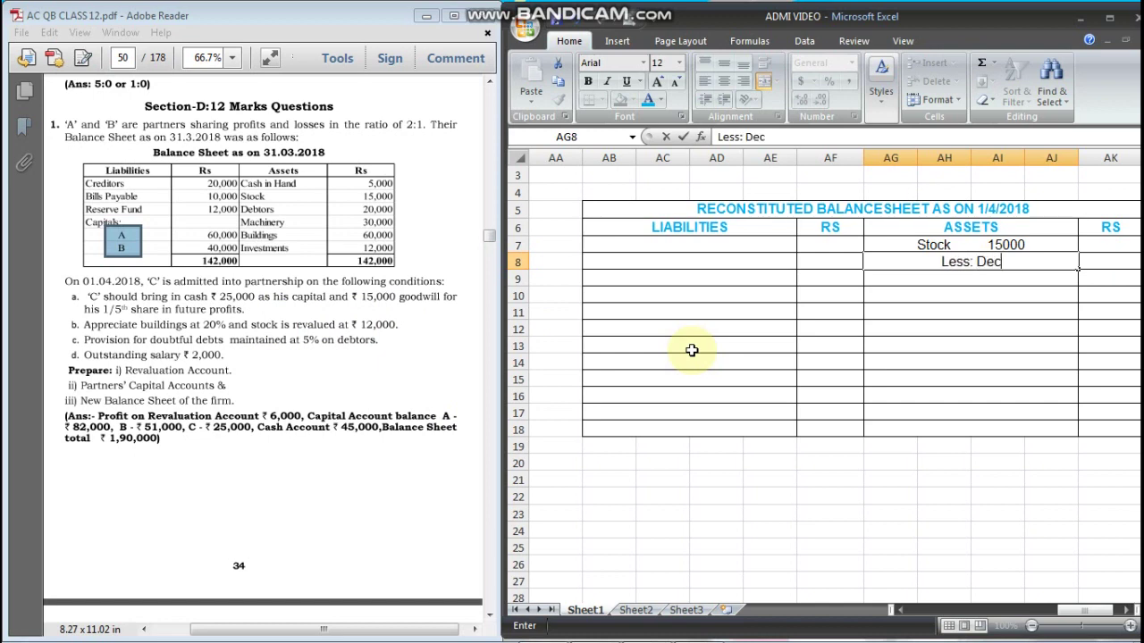
text(rease )
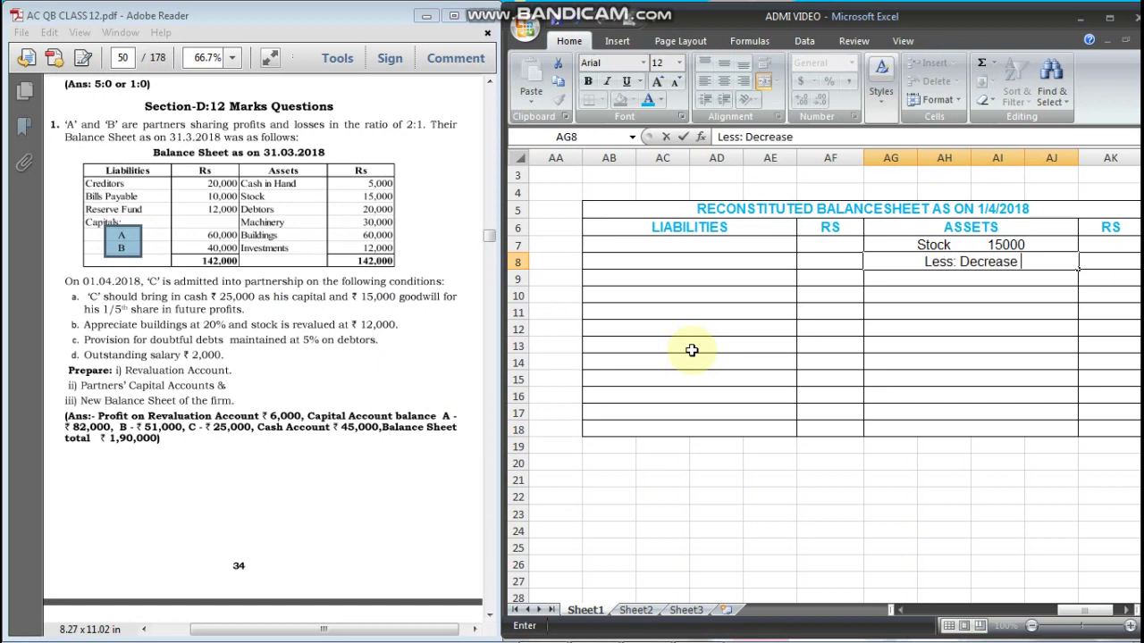
text(2)
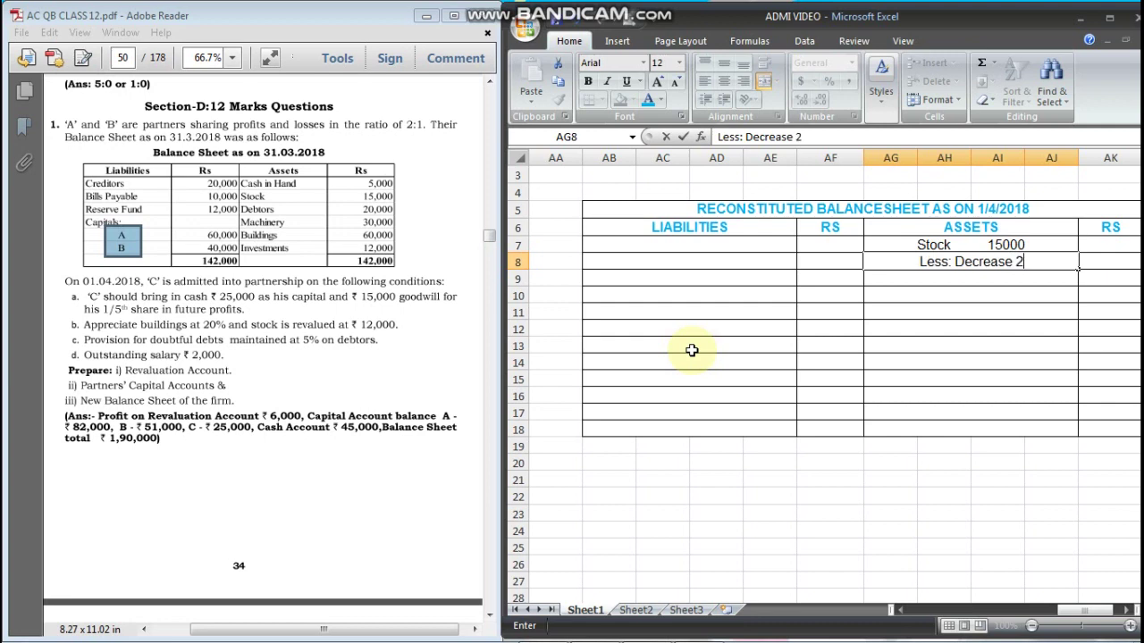
text(0)
key(BackSpace)
key(BackSpace)
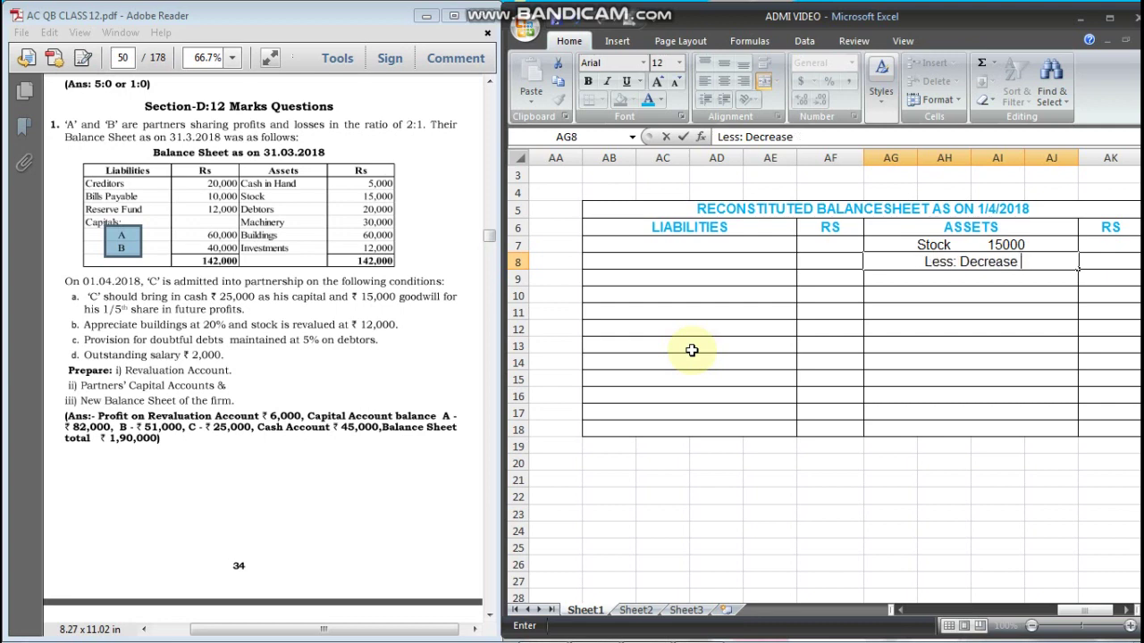
text(3000)
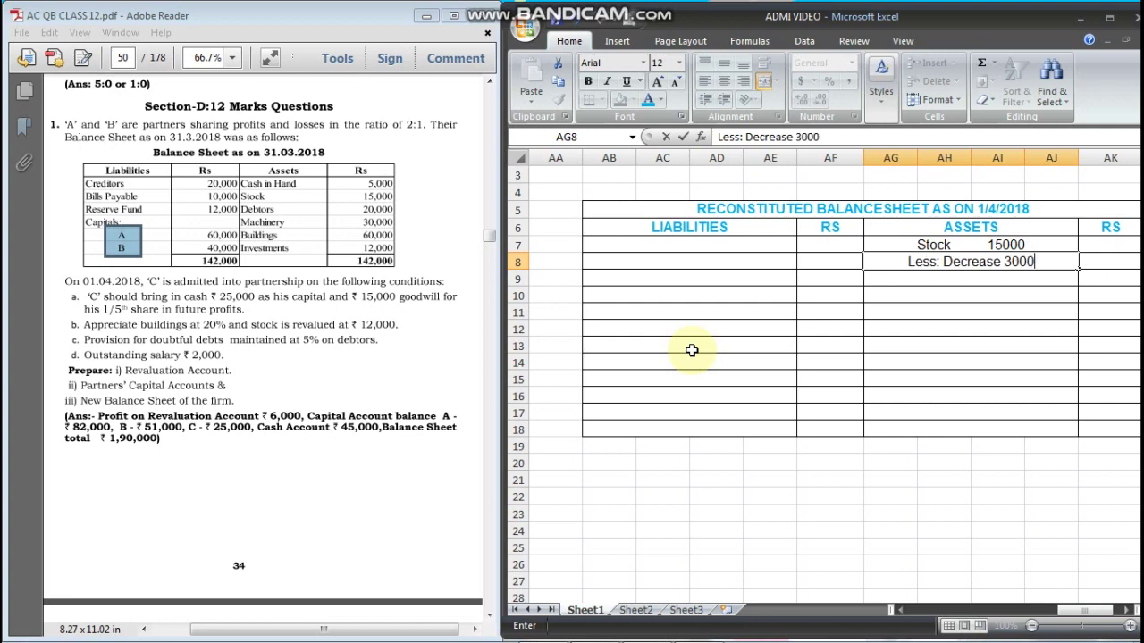
key(Left)
key(Left)
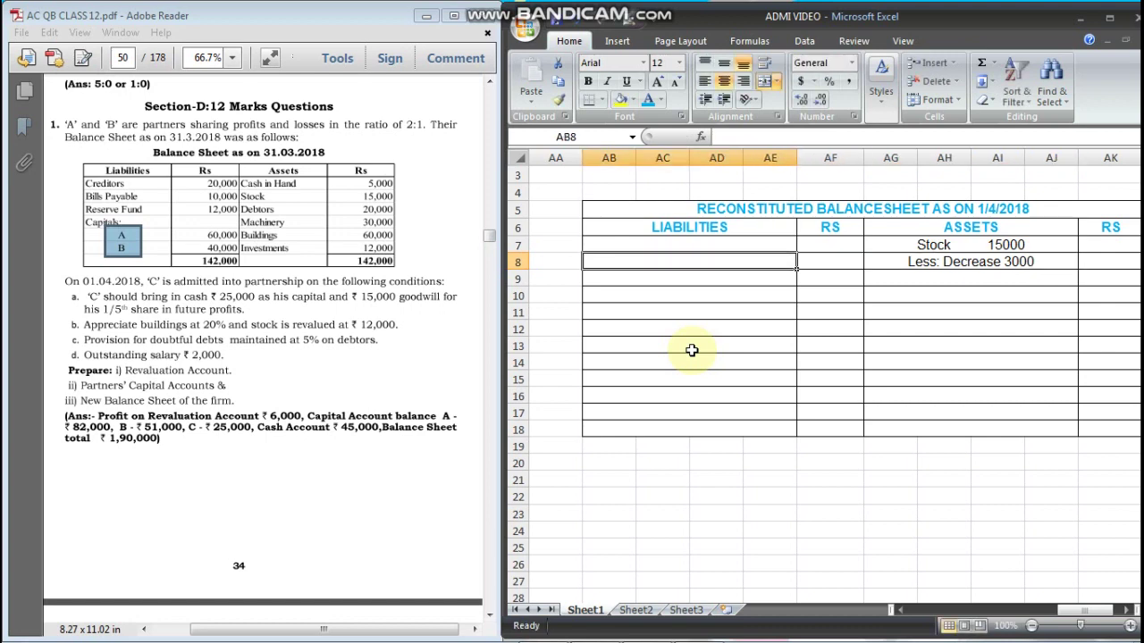
- Widen the spacing before the amounts in the Stock and Less: Decrease entries so that the figures line up
double_click(988, 245)
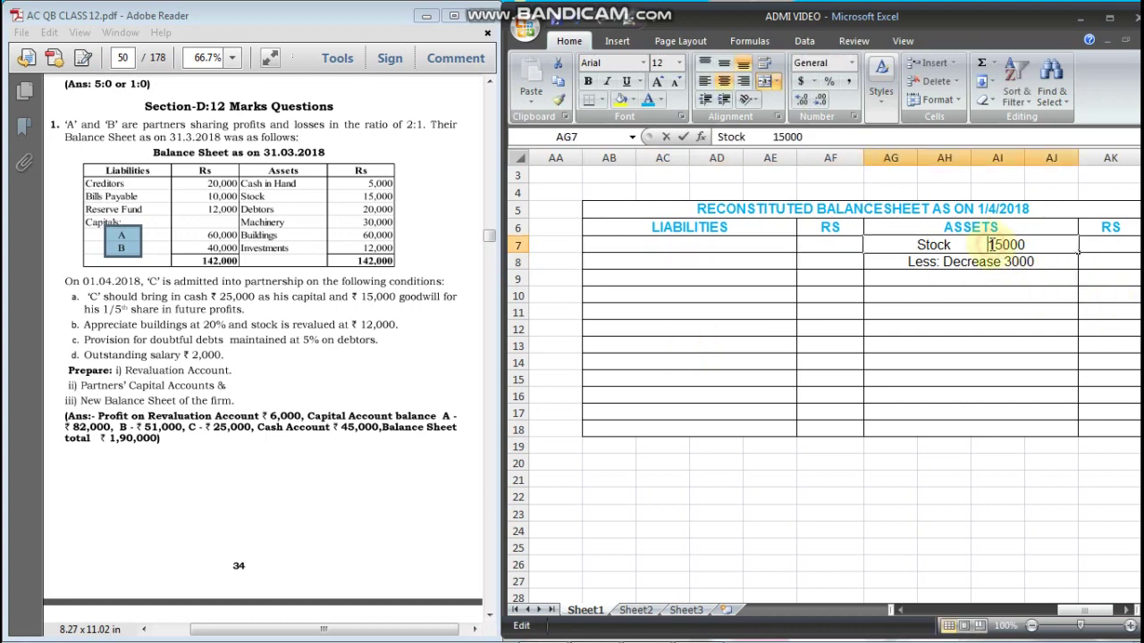
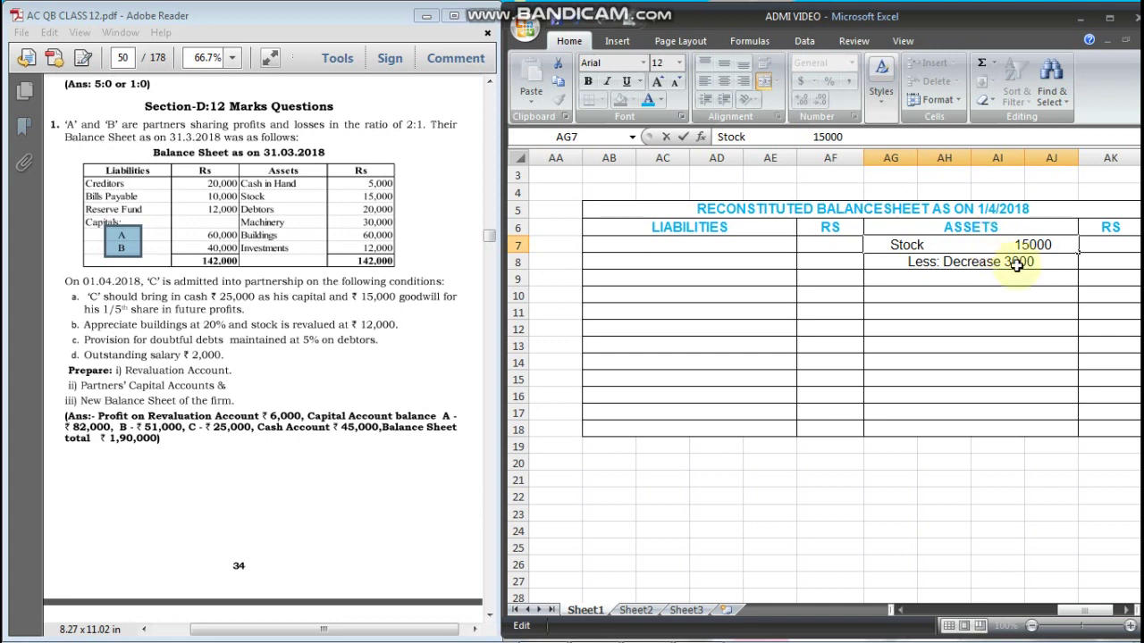
click(1006, 259)
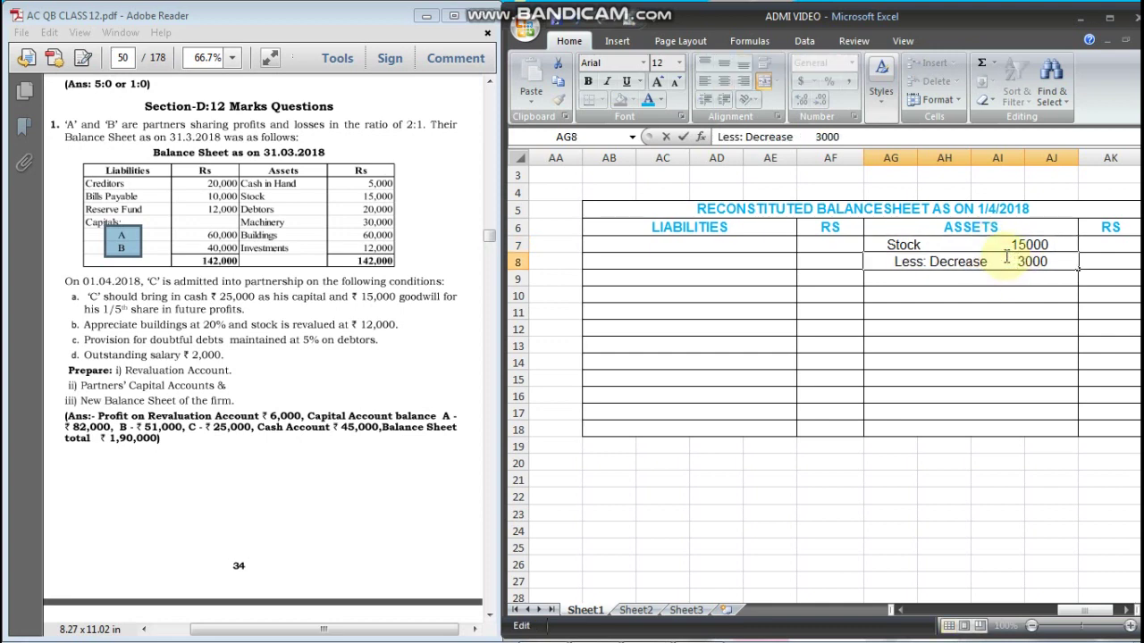
- Enter the net stock value 12000 in the assets RS column, cell AK8
scroll(881, 403, left, 10)
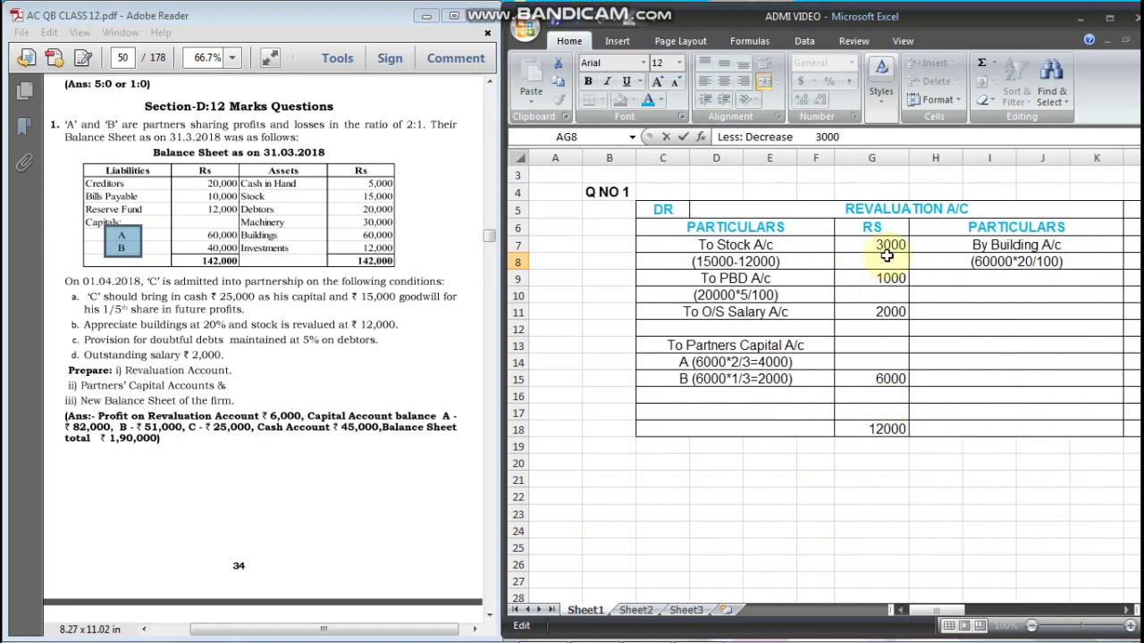
scroll(974, 275, right, 14)
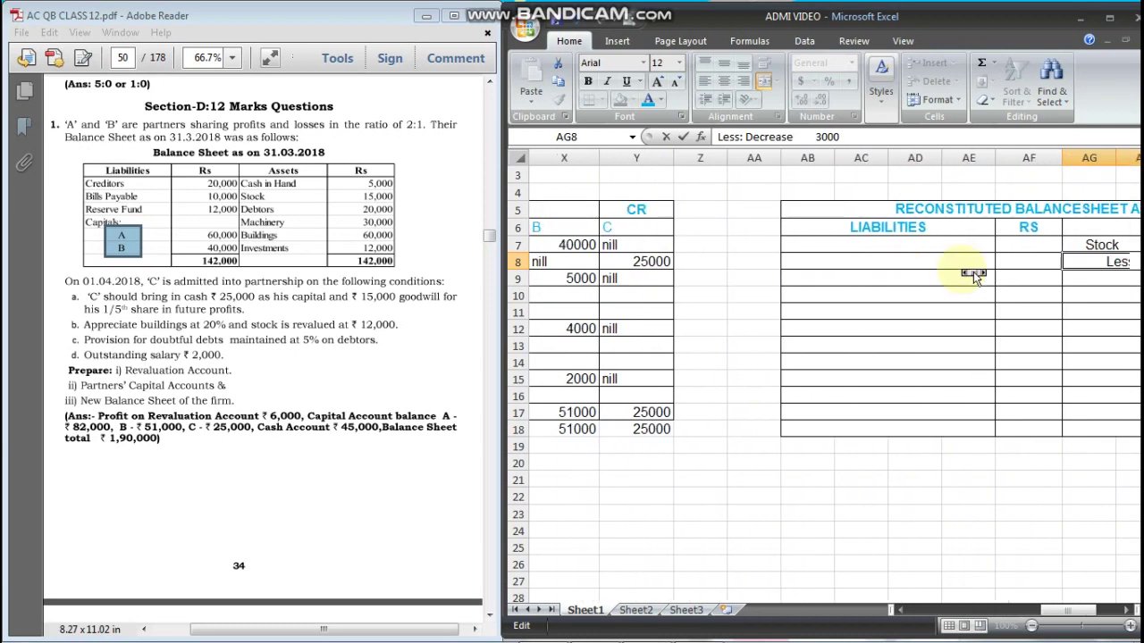
scroll(774, 294, left, 3)
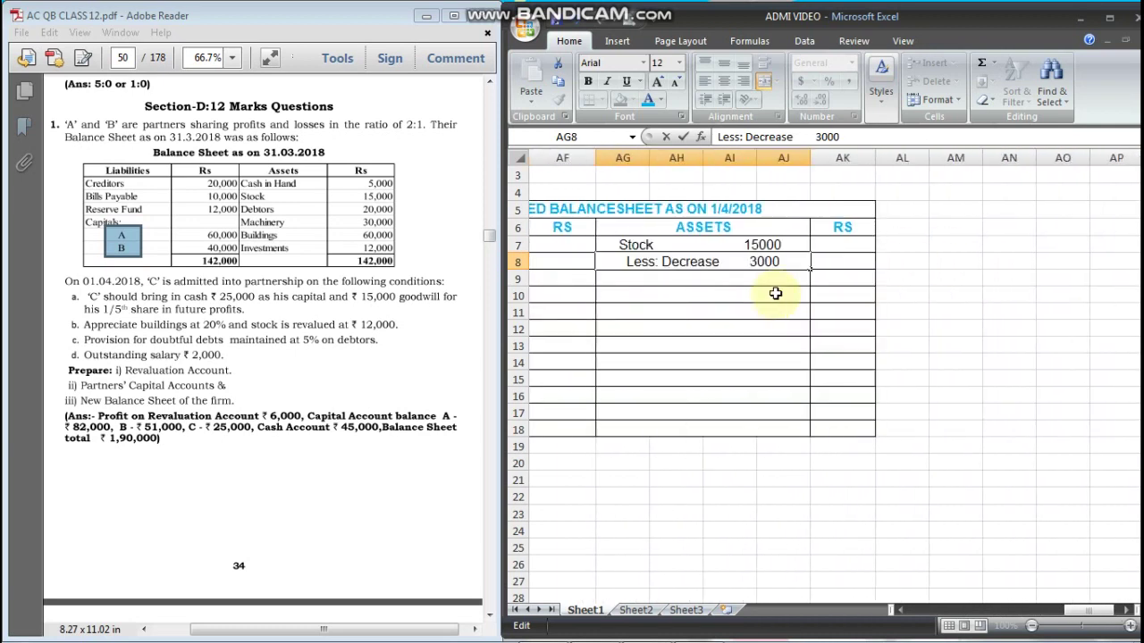
click(831, 261)
text(1)
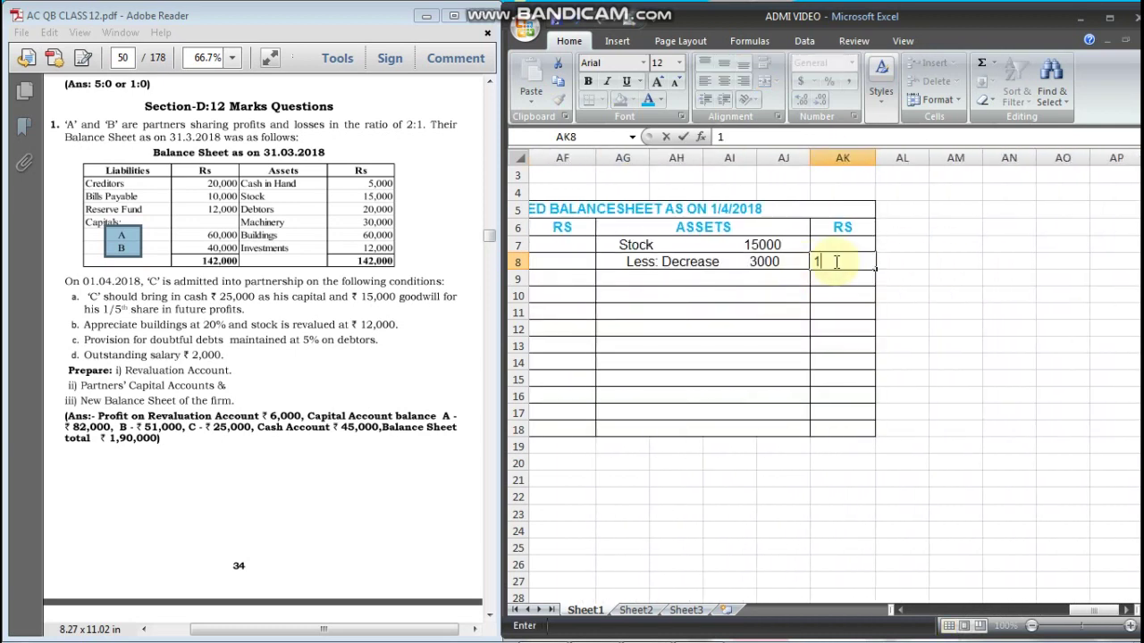
text(2000)
key(Return)
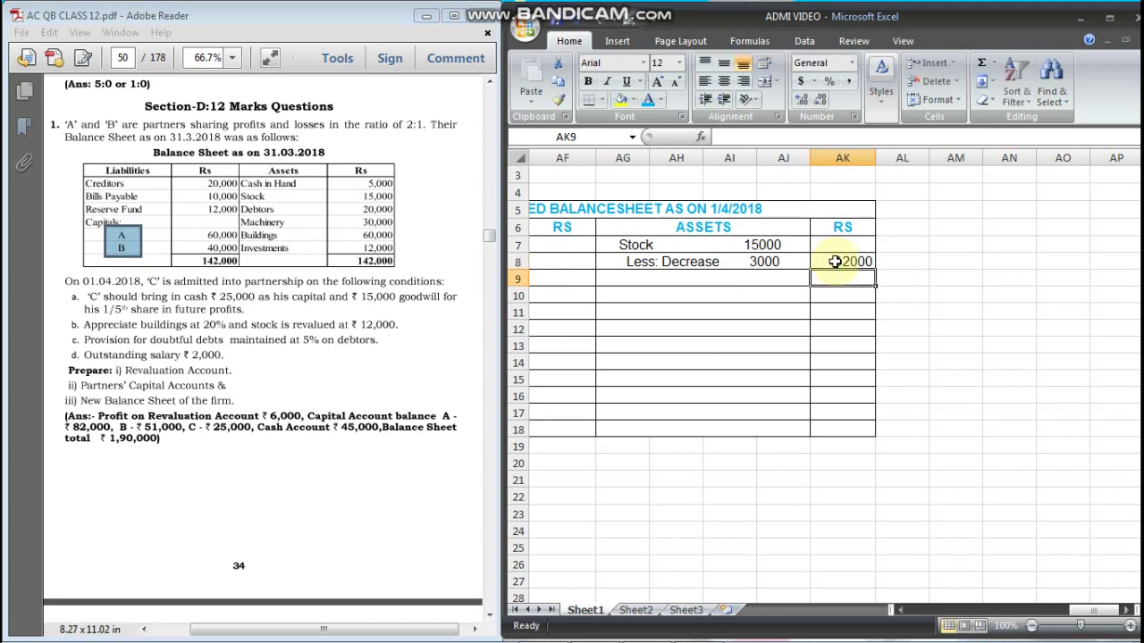
- Enter "Debtors 20000" in cell AG9 as the next asset
click(735, 284)
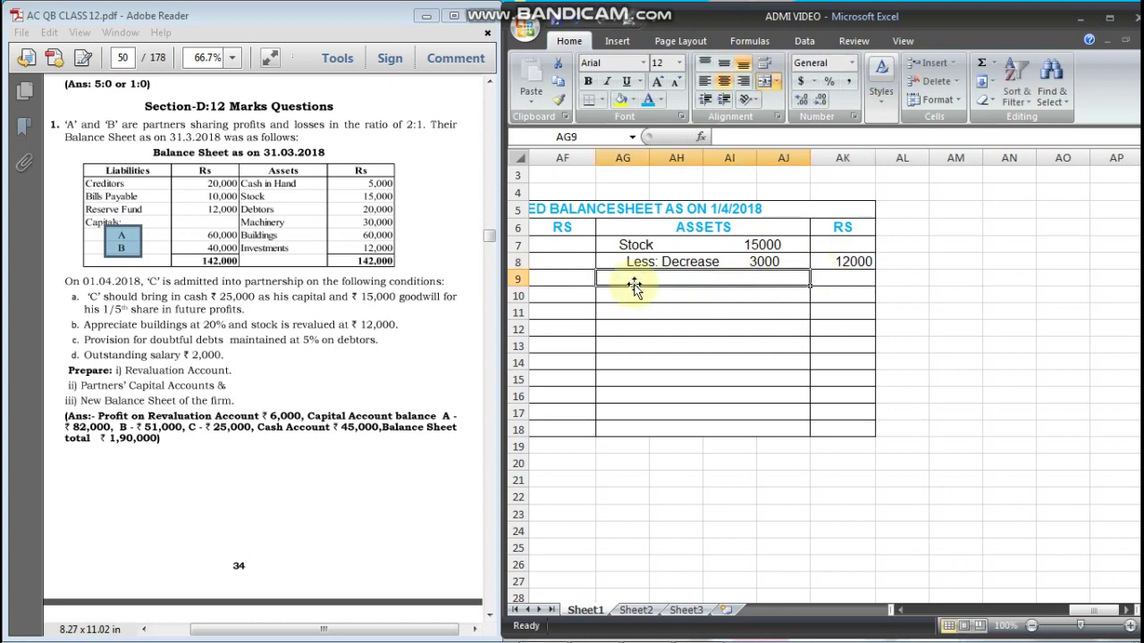
text(Debtors)
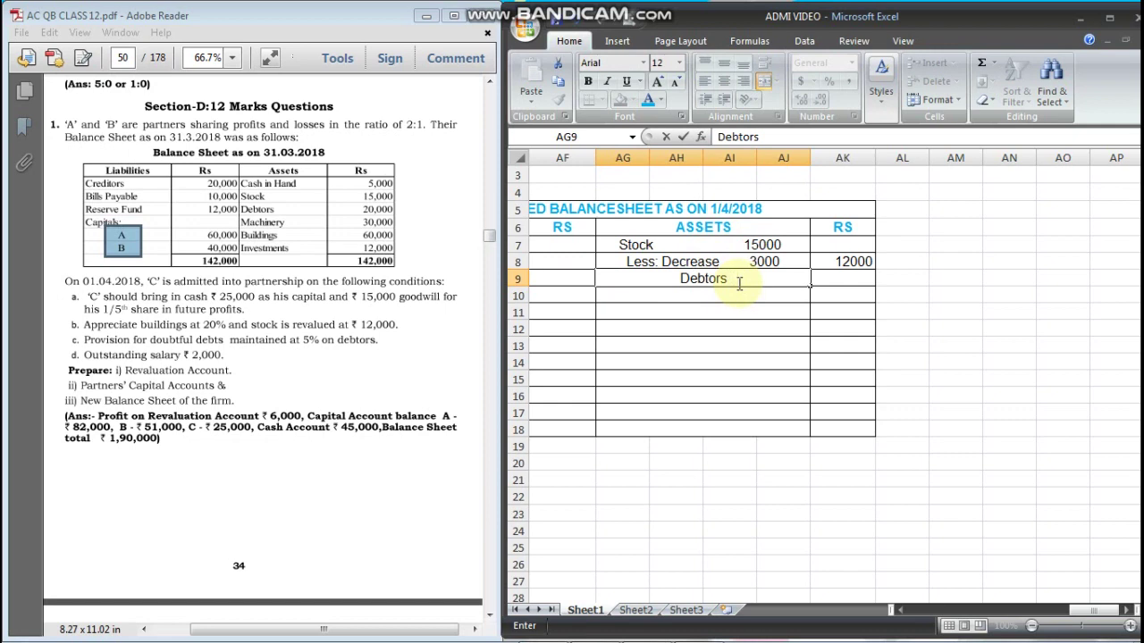
text(2500)
key(BackSpace)
key(BackSpace)
key(BackSpace)
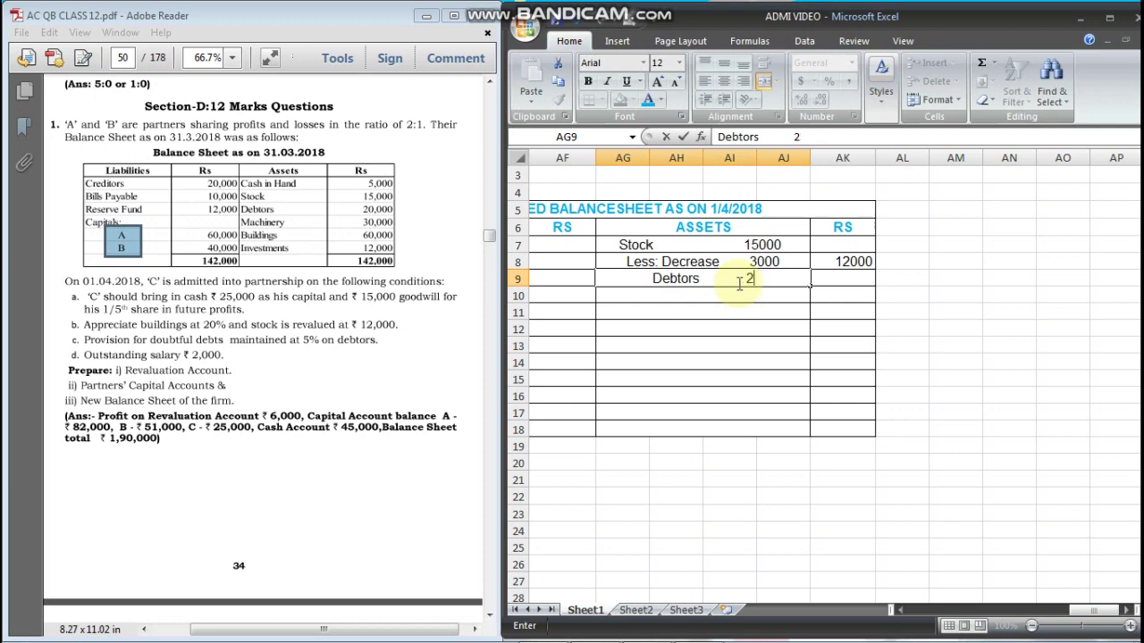
text(0000)
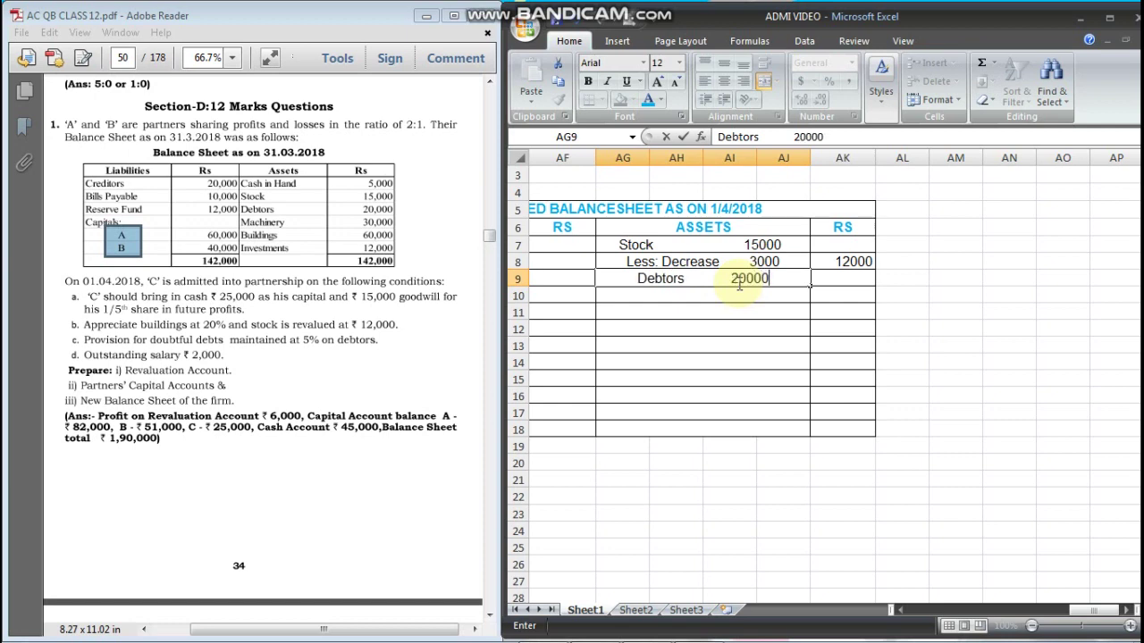
key(Left)
key(Left)
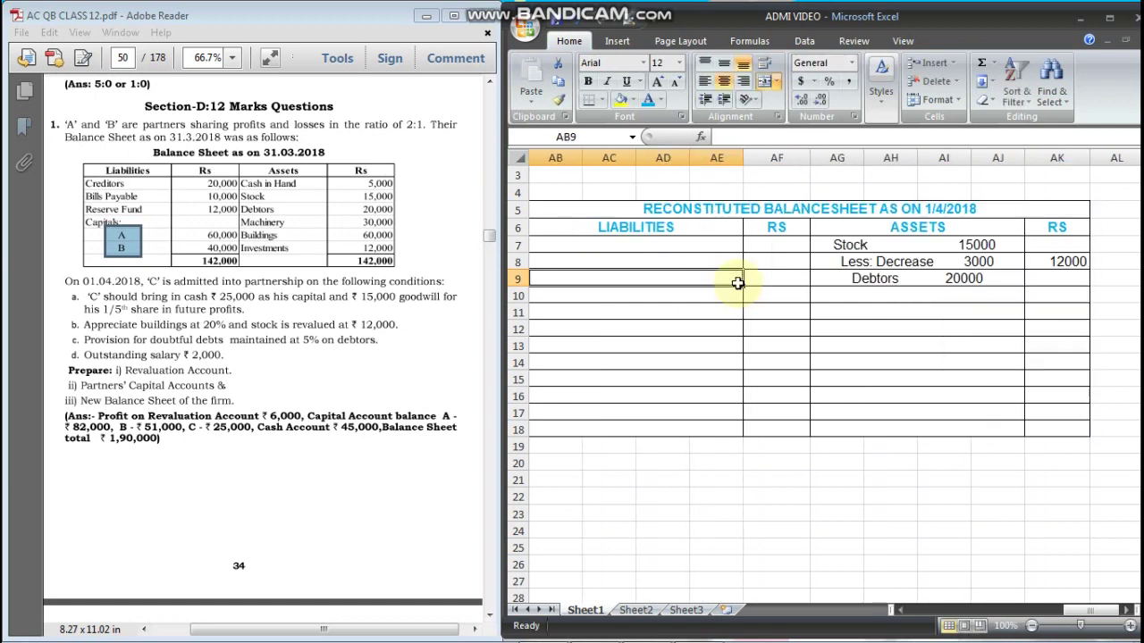
- Add spacing before the 20000 in the Debtors entry to align it with the amounts above
click(949, 278)
double_click(947, 278)
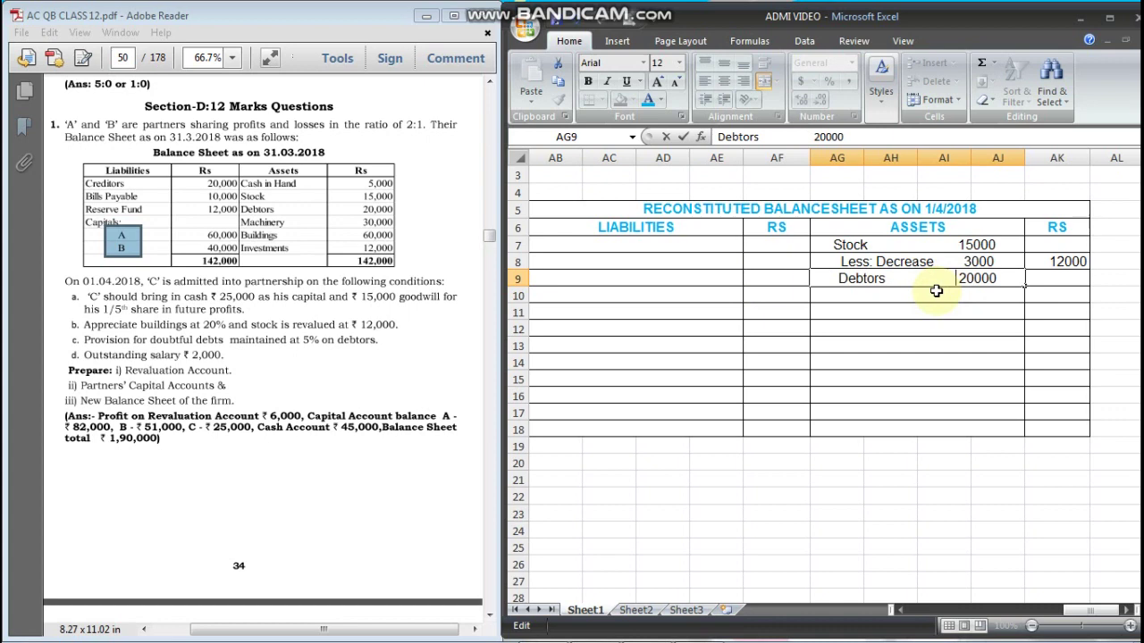
key(Return)
- Enter the label "Less: PBD" in cell AG10, below the Debtors entry
text(Less: Decrease      3000)
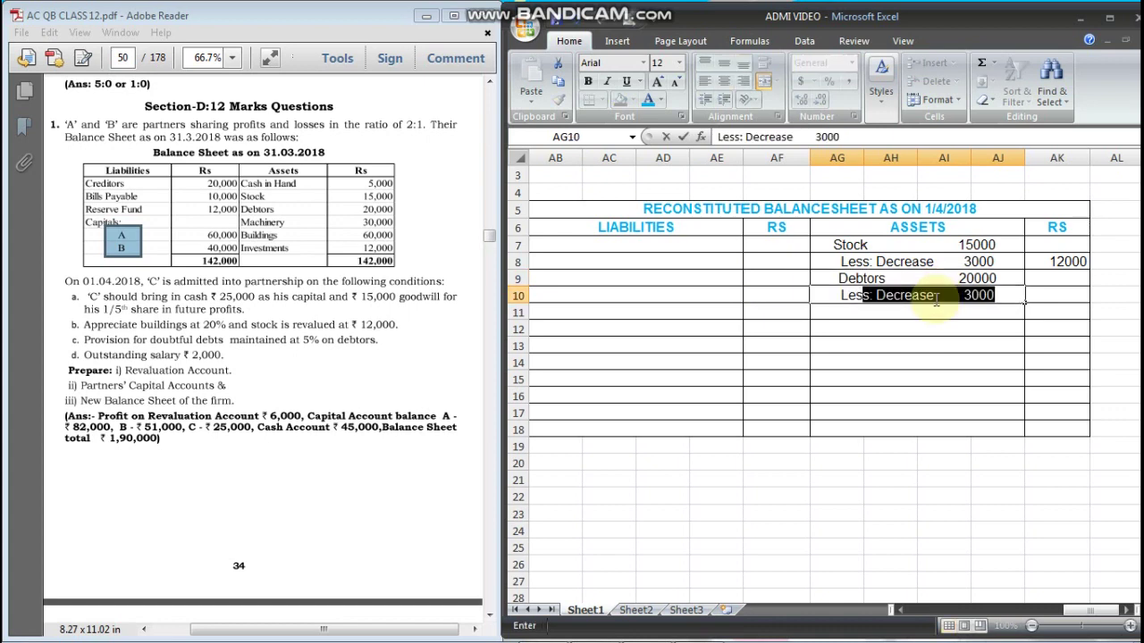
key(BackSpace)
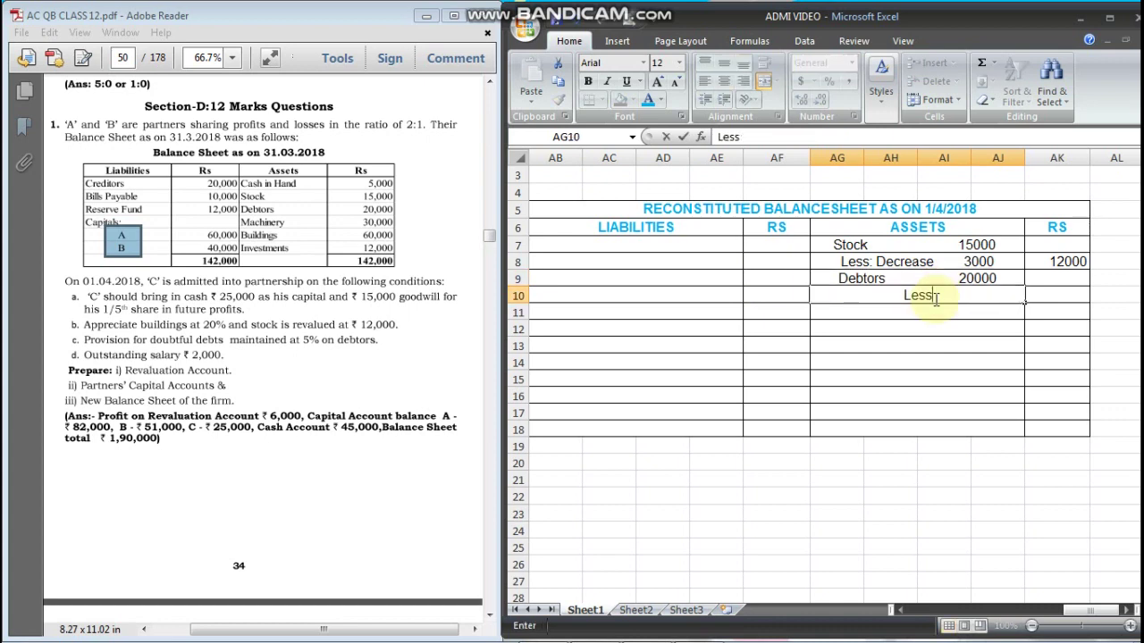
text(: PBD)
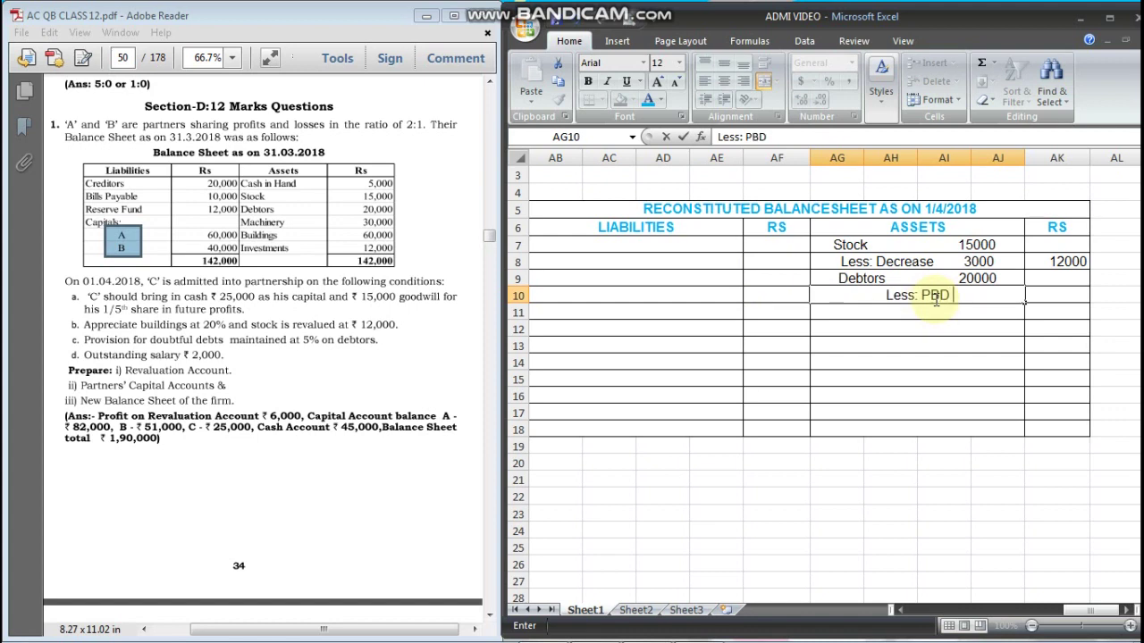
click(920, 296)
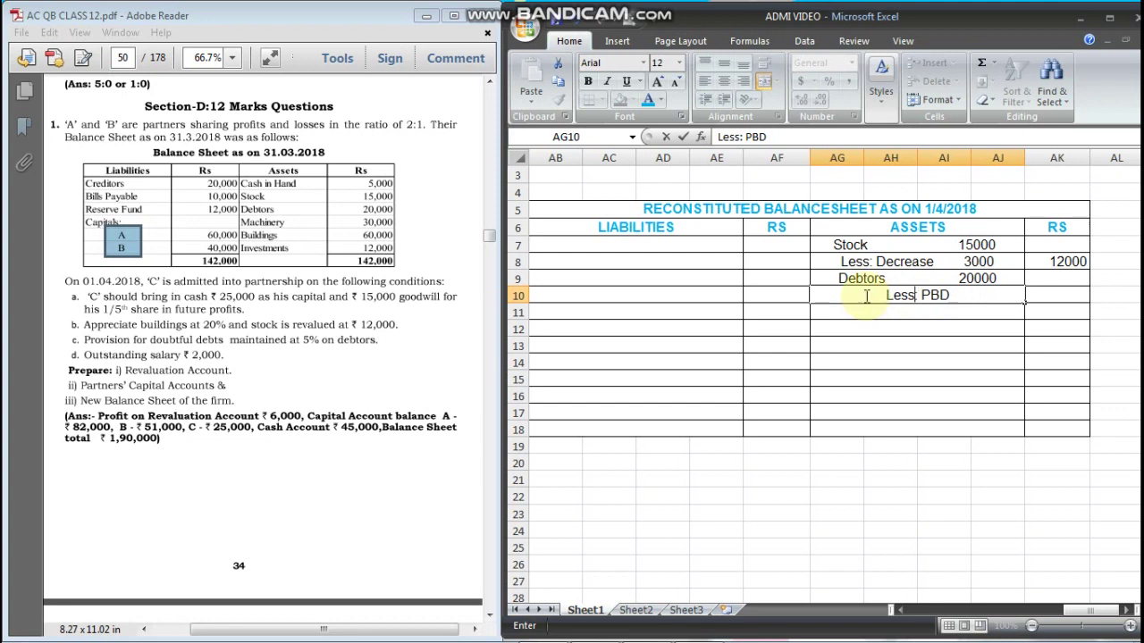
click(875, 362)
- Add the provision amount 1000 from the Revaluation account to the "Less: PBD" entry, and enter net debtors 19000 in cell AK10
scroll(877, 362, left, 5)
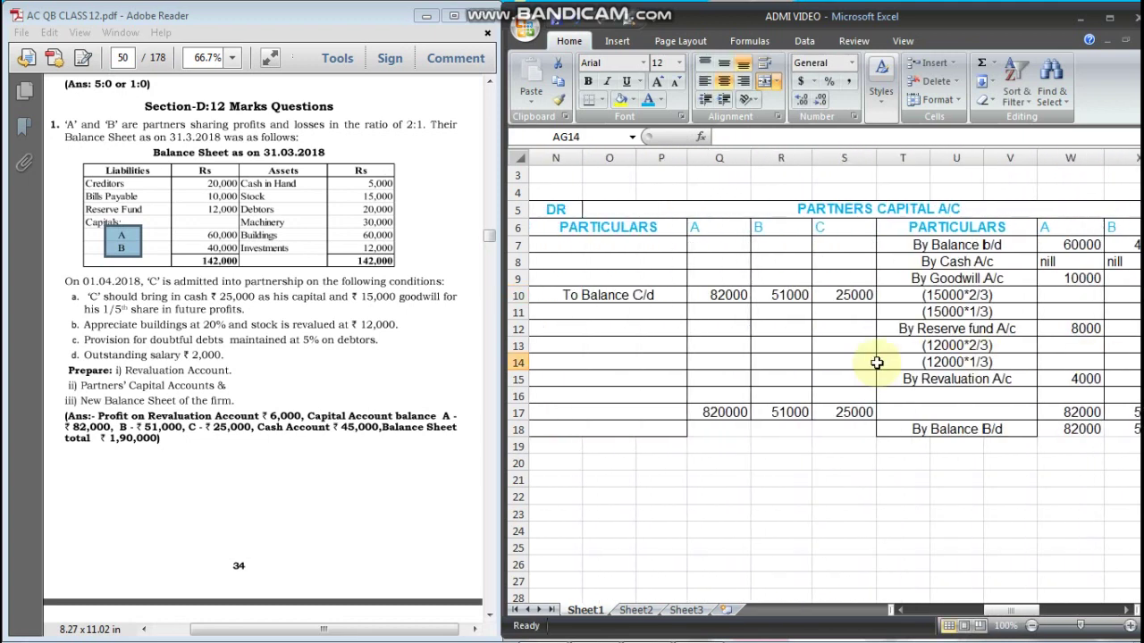
scroll(849, 363, left, 2)
scroll(688, 367, left, 5)
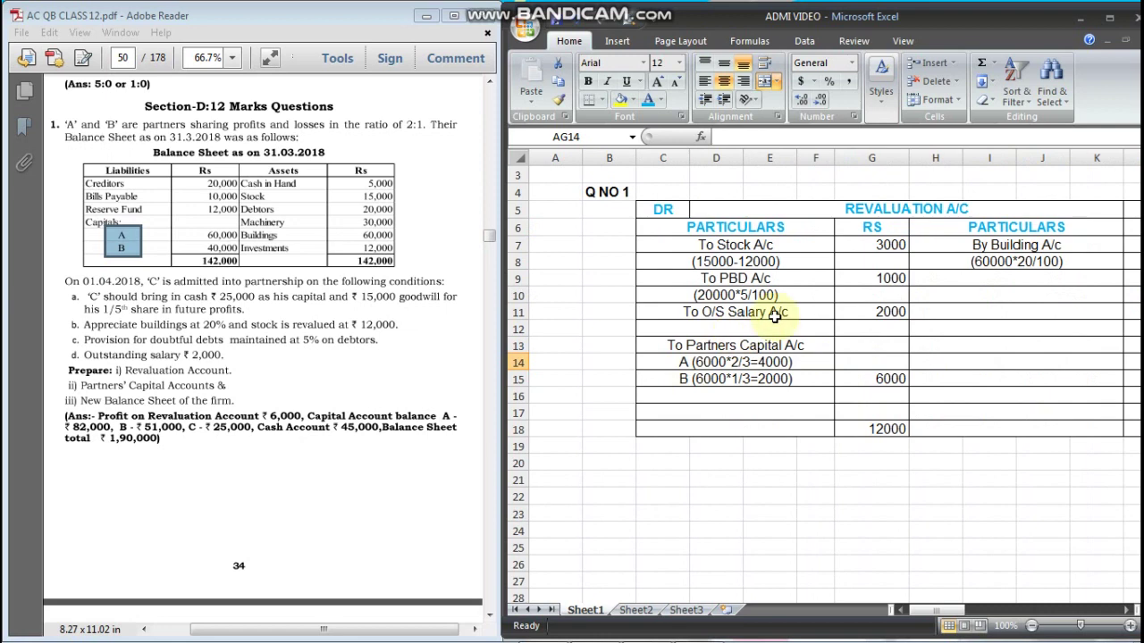
scroll(891, 282, right, 8)
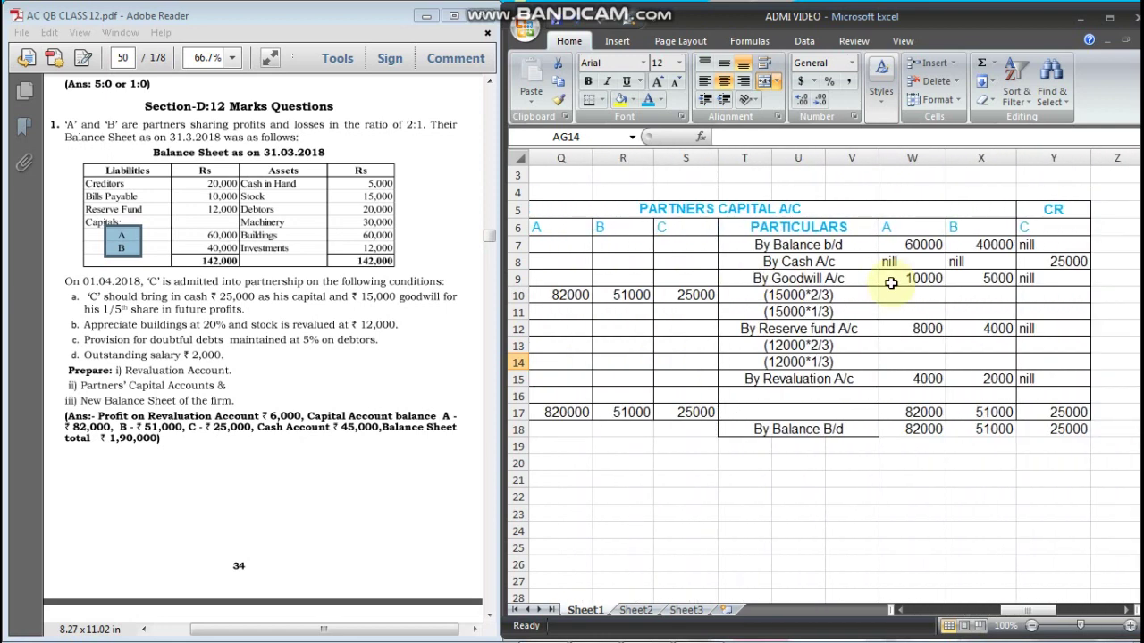
scroll(956, 282, right, 6)
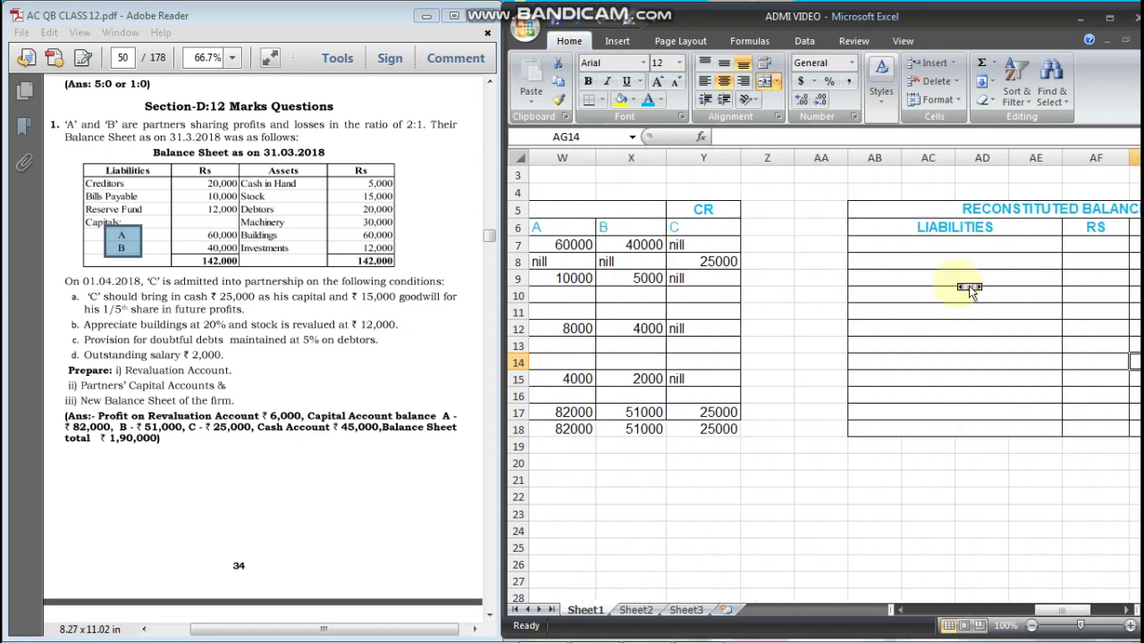
click(879, 295)
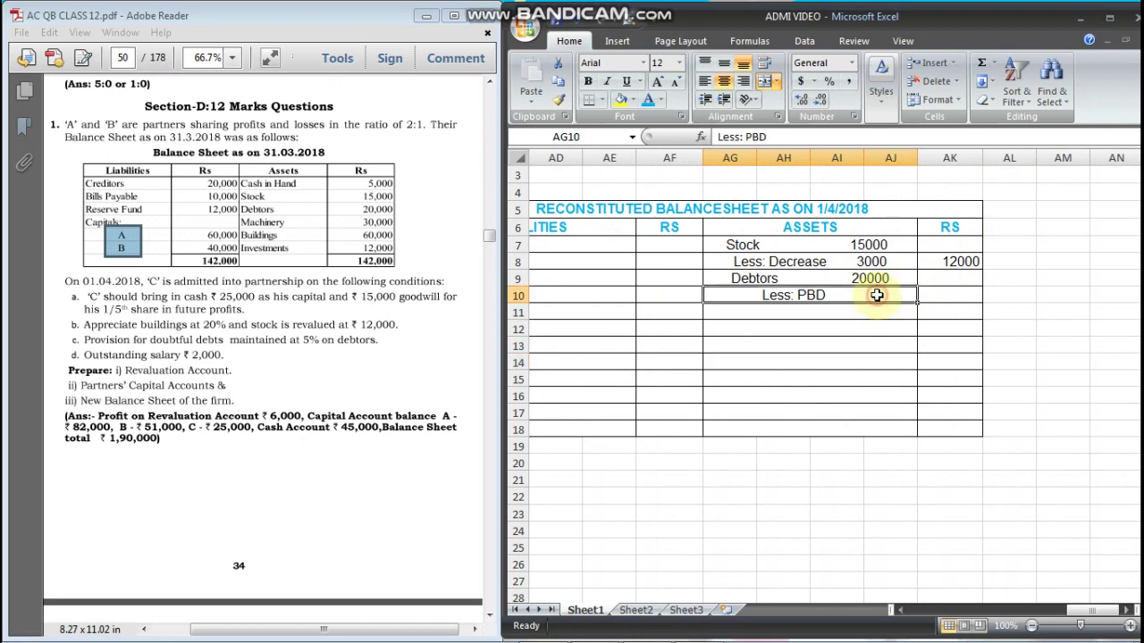
double_click(878, 296)
text(1000)
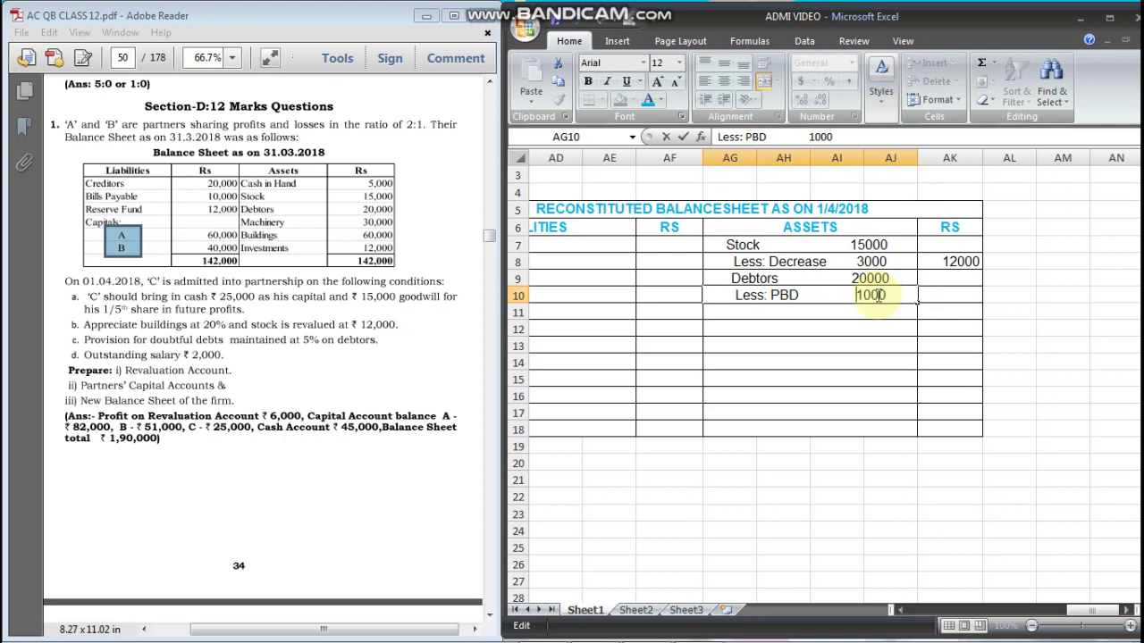
click(945, 300)
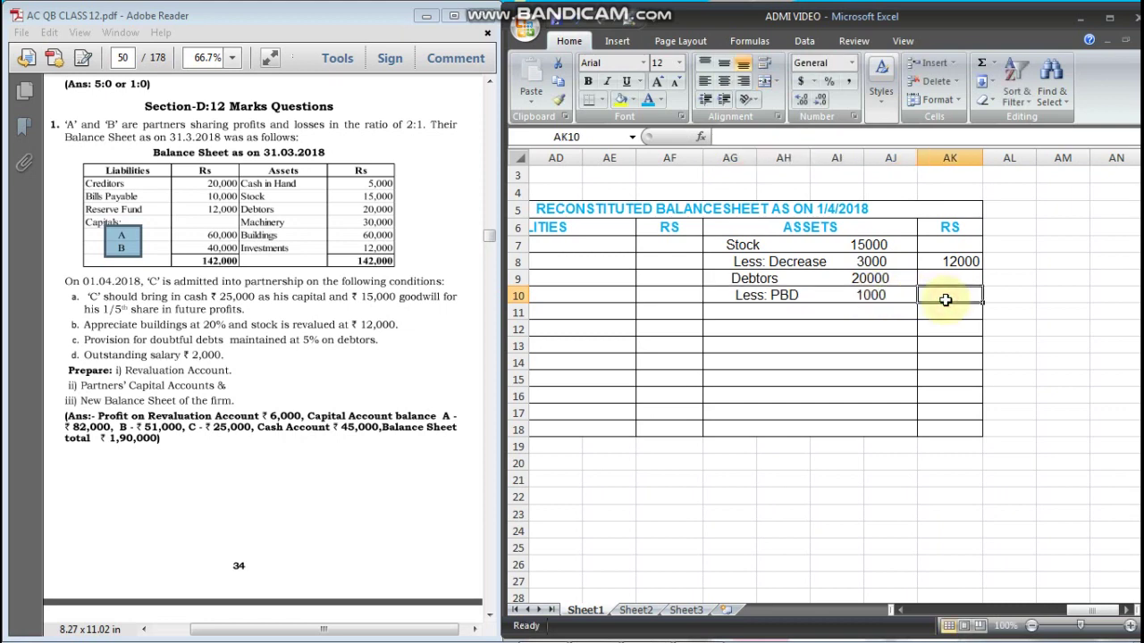
text(19000)
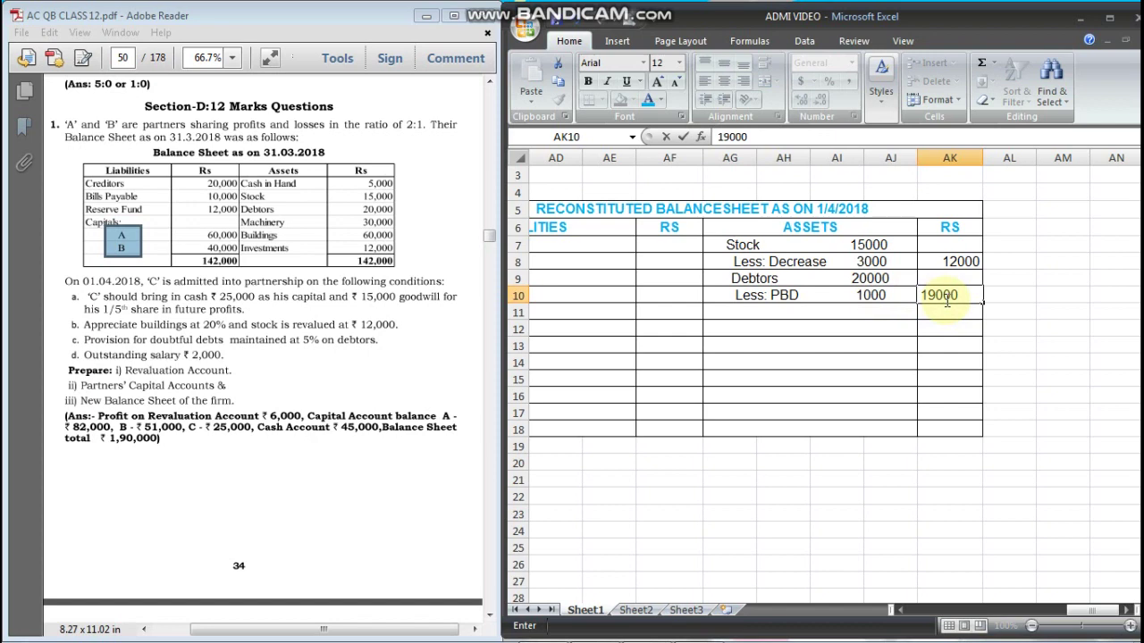
- Enter "Machinery" in cell AG11 with its value 30000 in the assets RS column, cell AK11
click(811, 316)
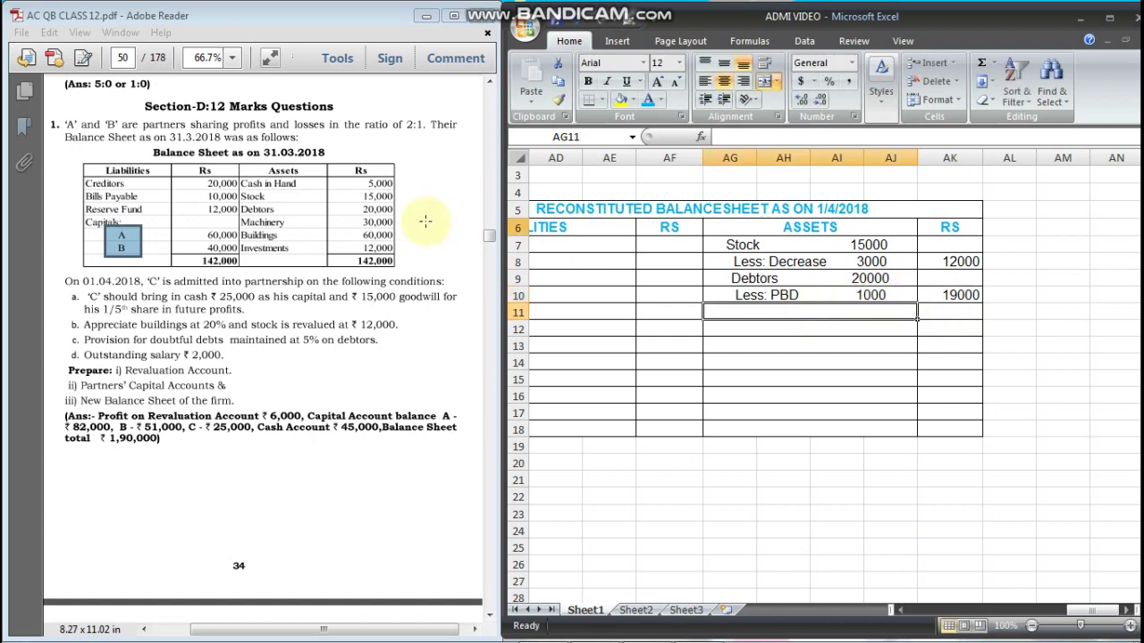
text(Mab)
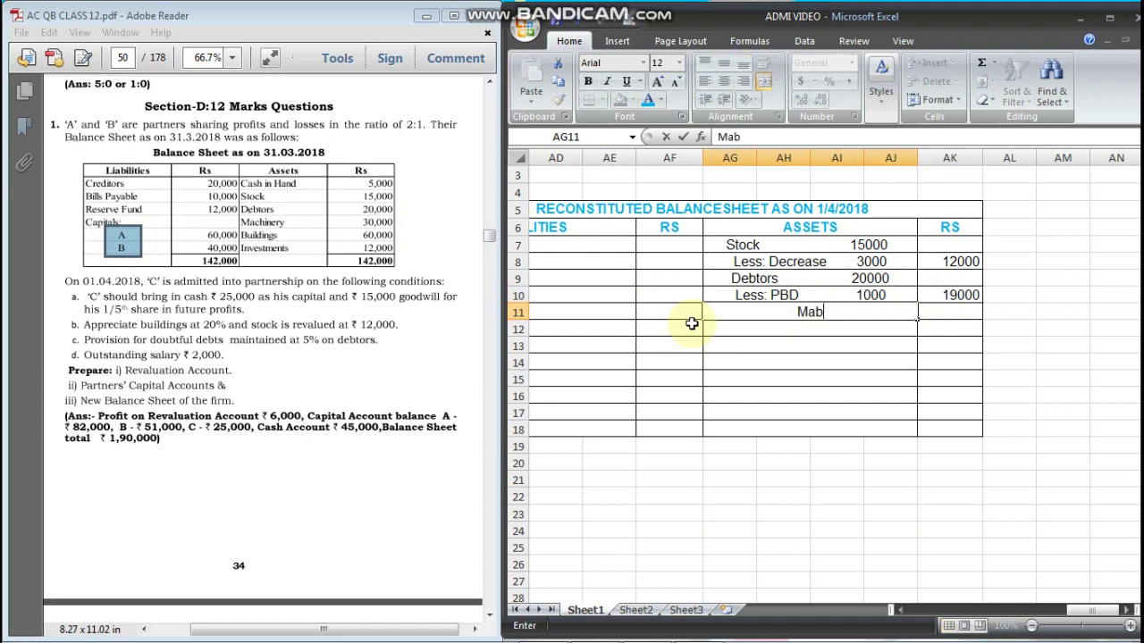
key(BackSpace)
key(BackSpace)
text(acbi)
key(BackSpace)
key(BackSpace)
text(hinery)
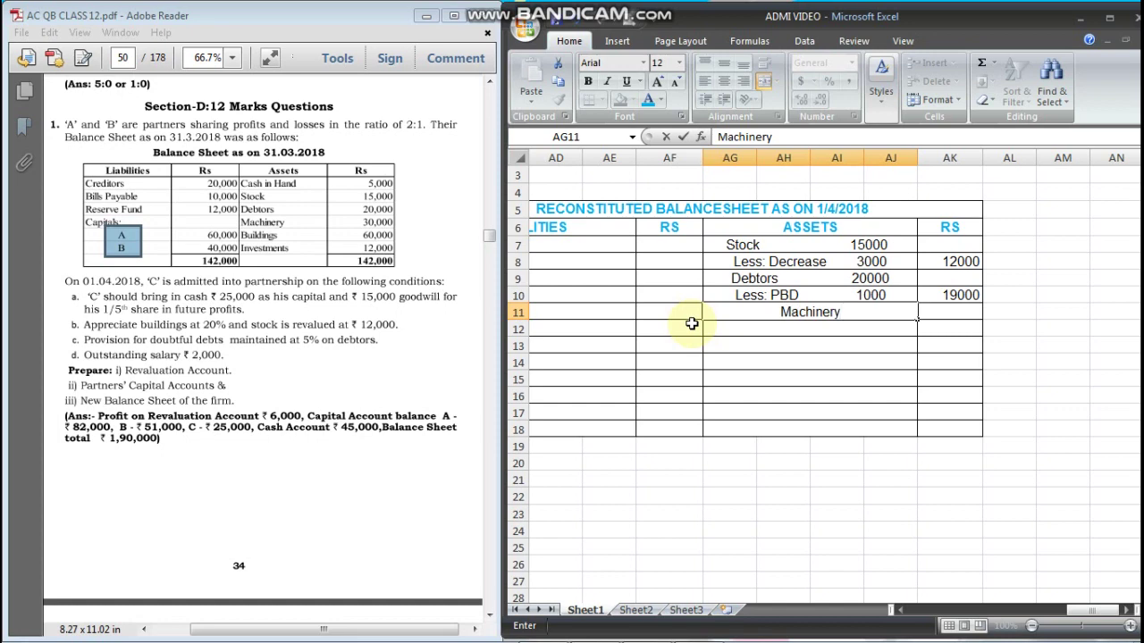
key(Tab)
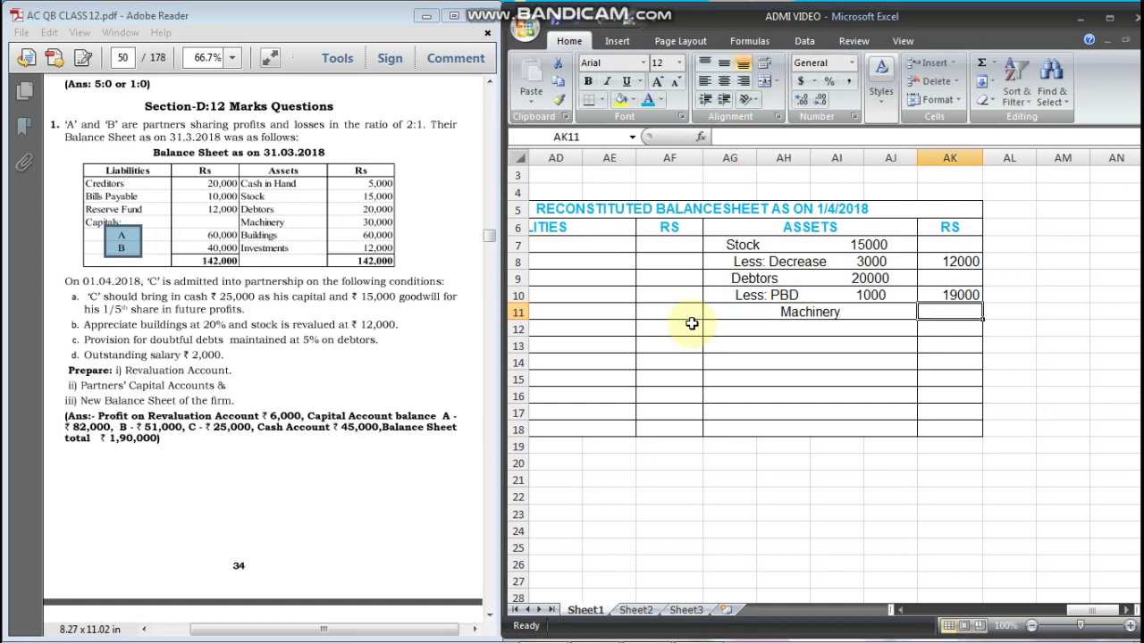
text(30000)
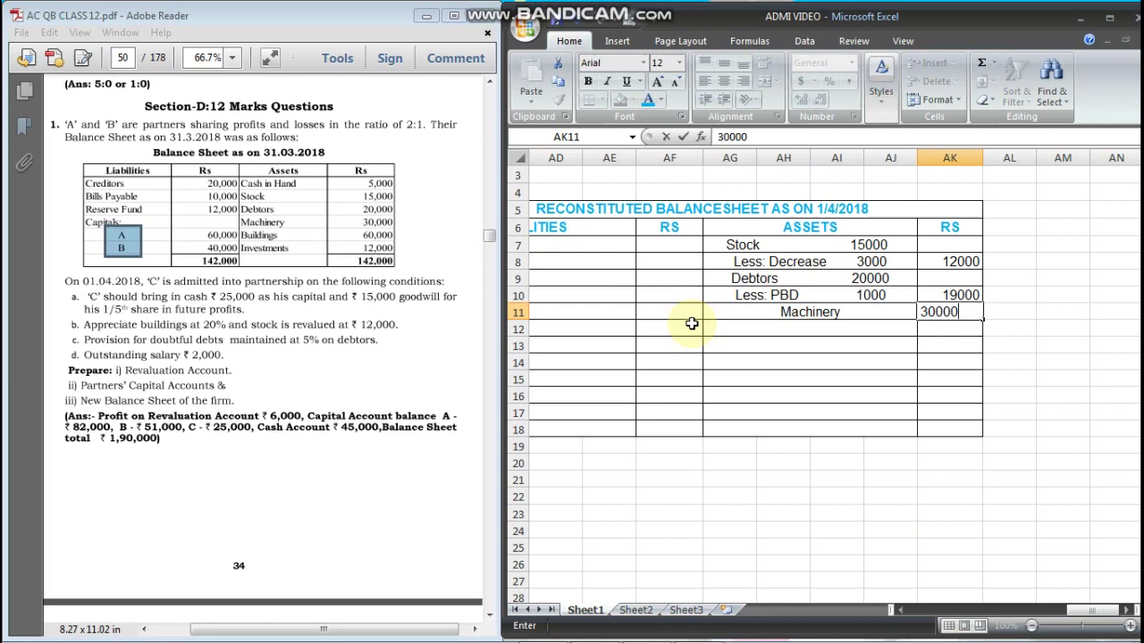
key(Return)
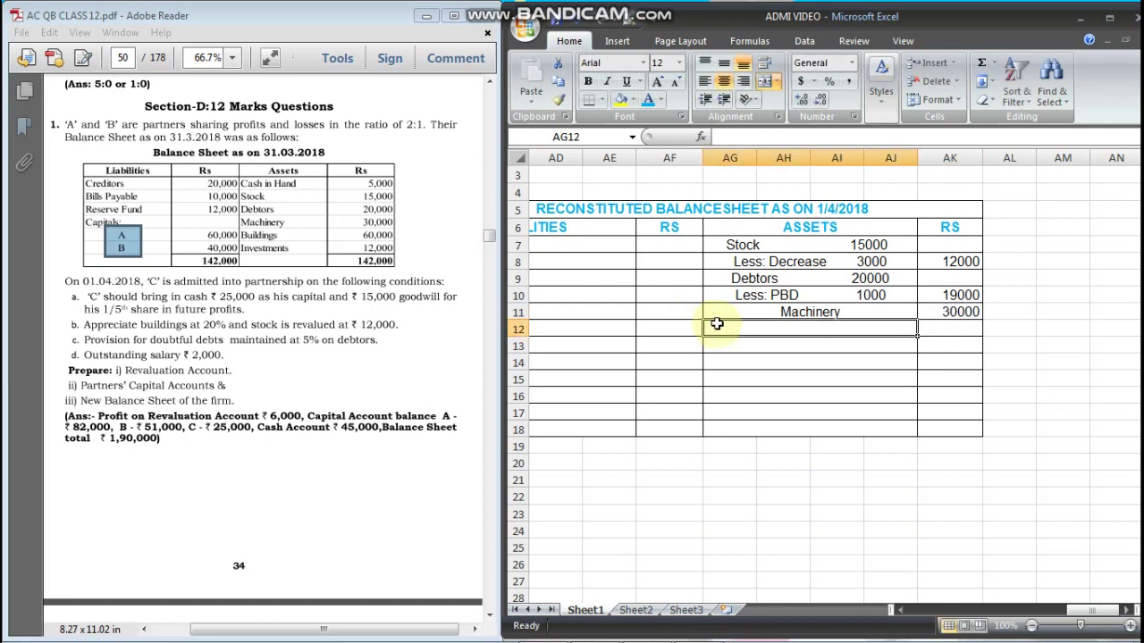
- Enter "Building" with the amount 60000, spaced to line up with the amounts above, in cell AG12
text(Building)
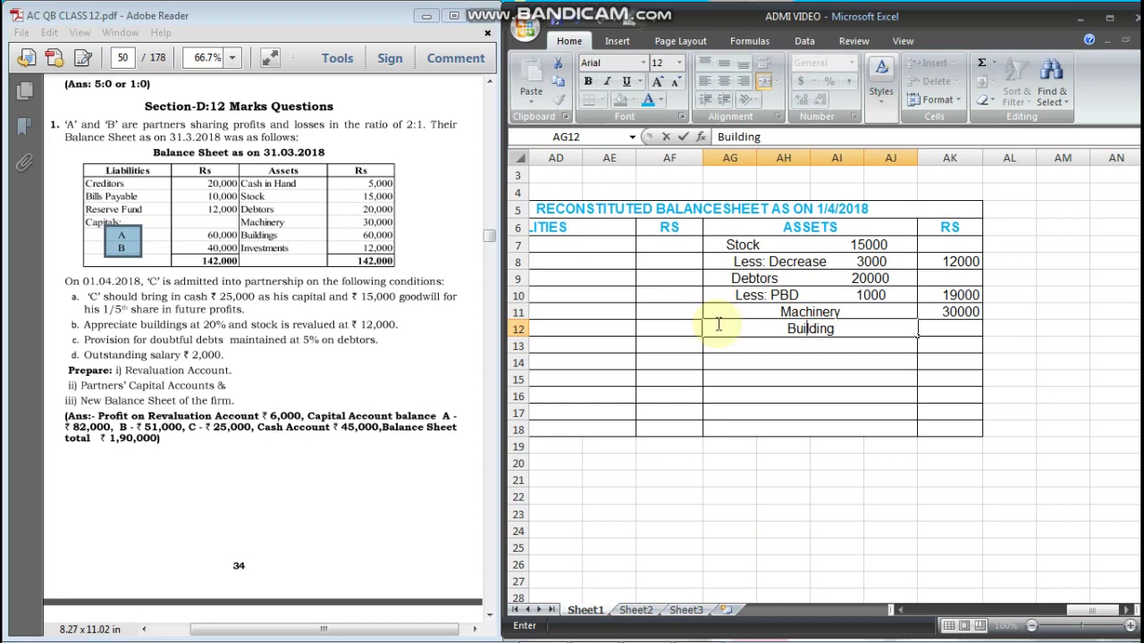
click(859, 329)
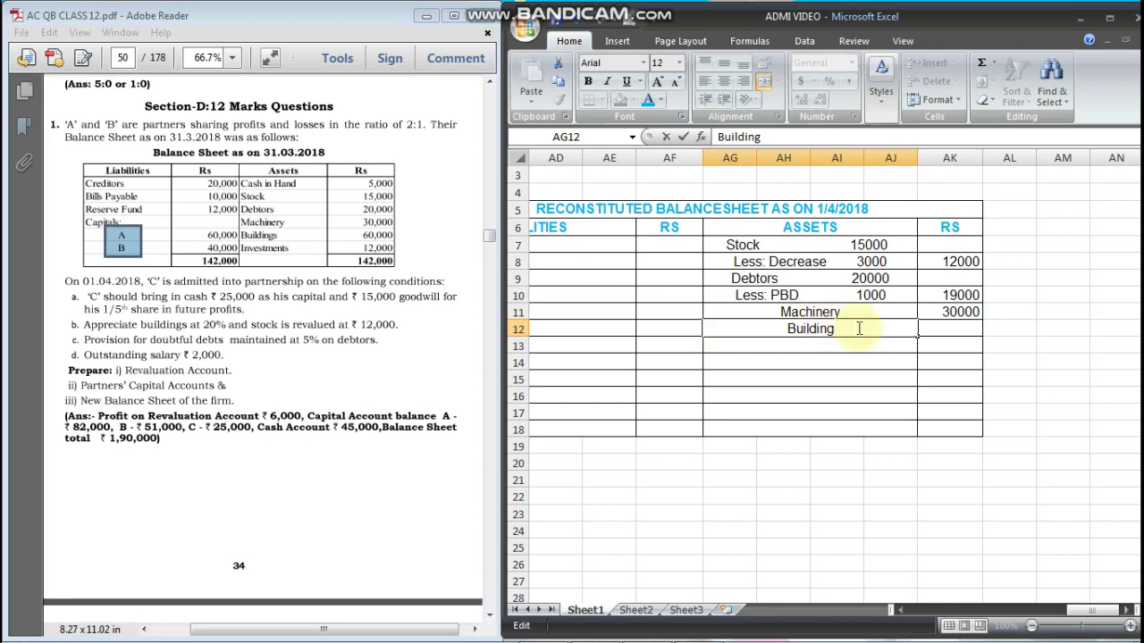
text(60000)
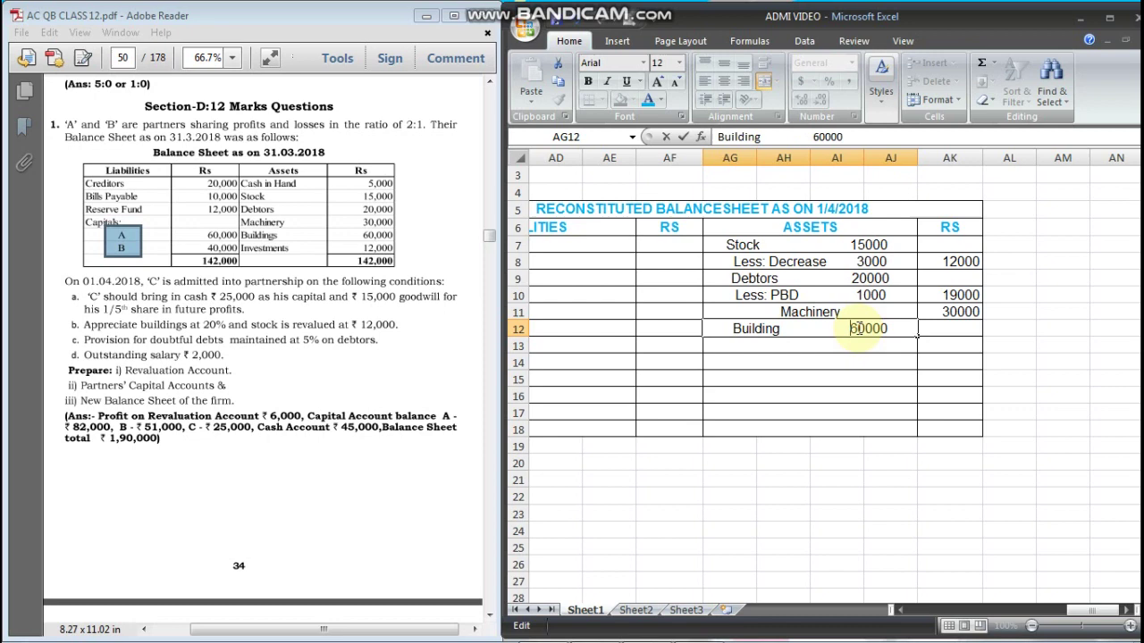
key(Return)
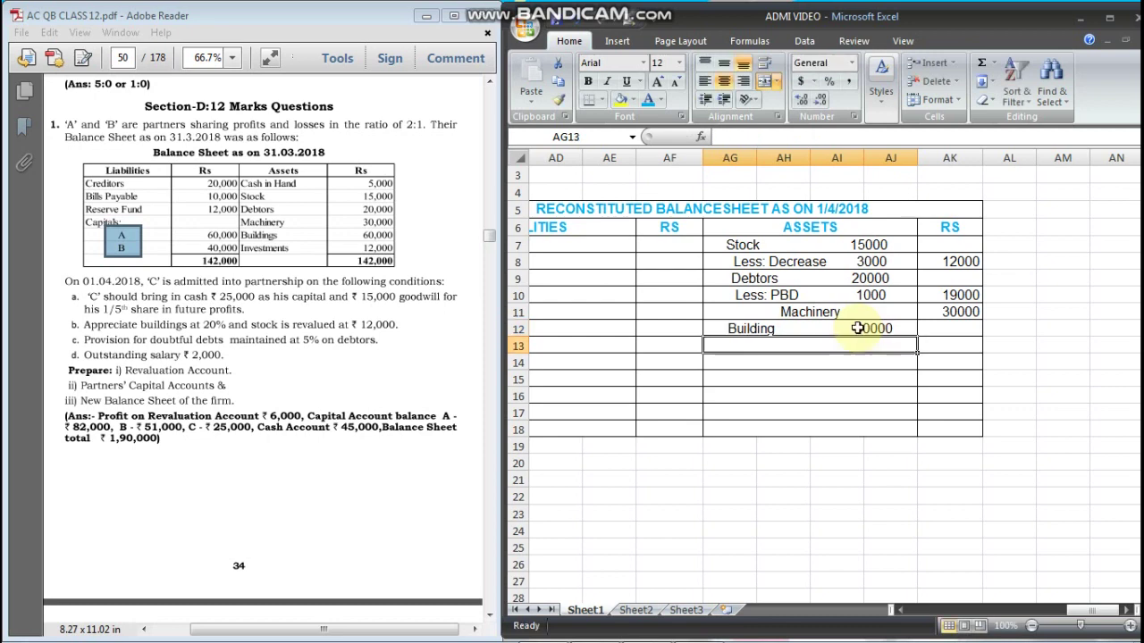
- Enter the label "Add: Appriciation" in cell AG13, below the Building entry
text(Add)
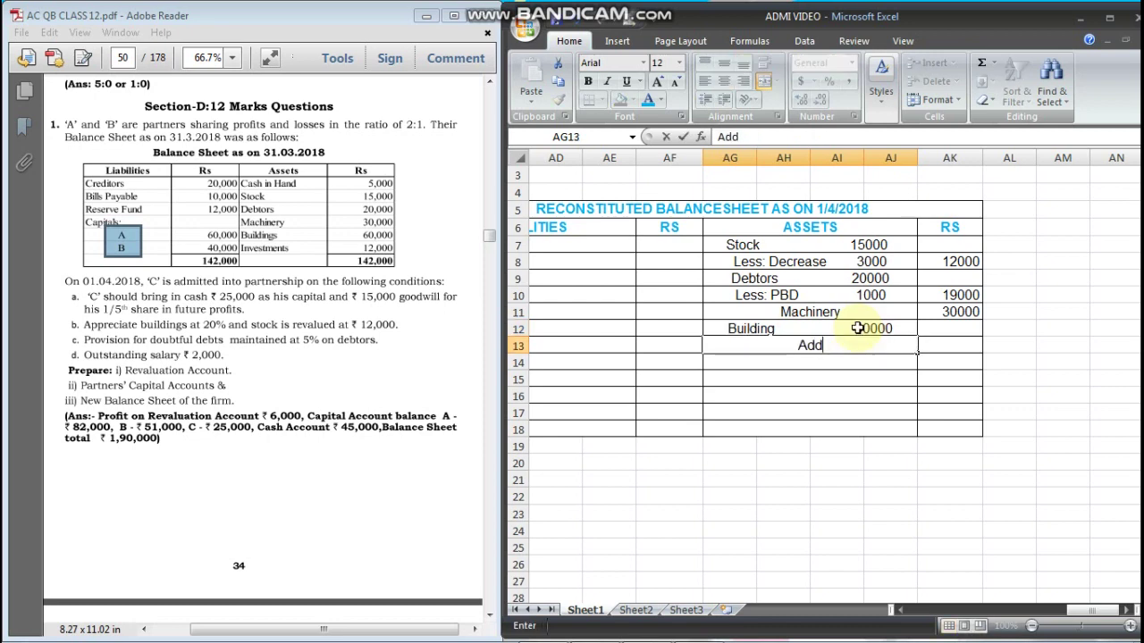
text(: Appre)
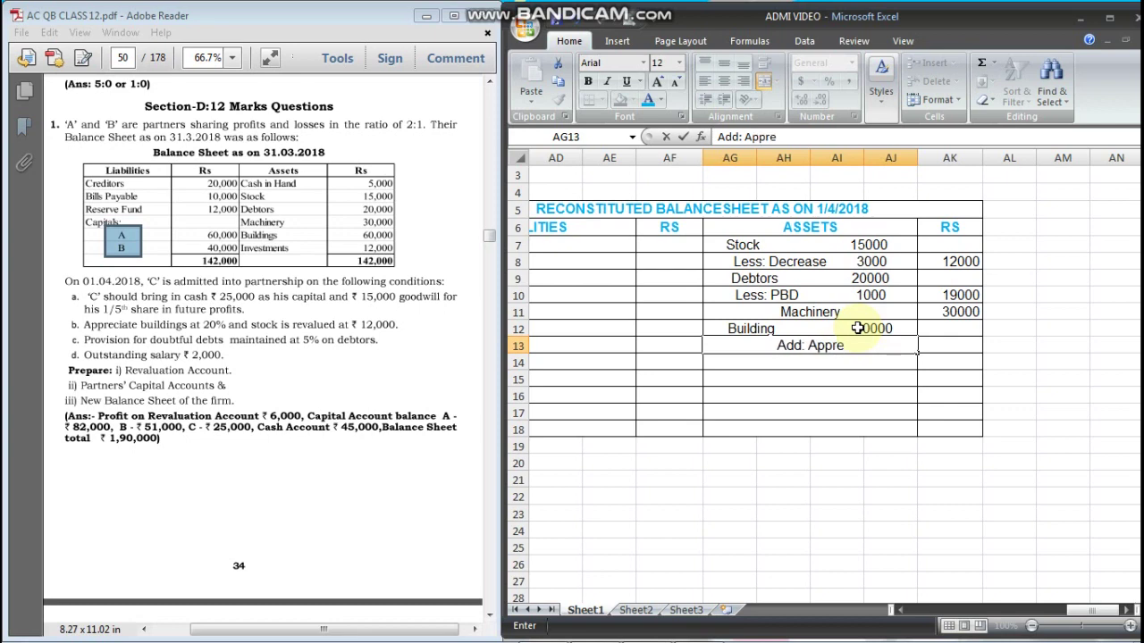
key(BackSpace)
text(iciation)
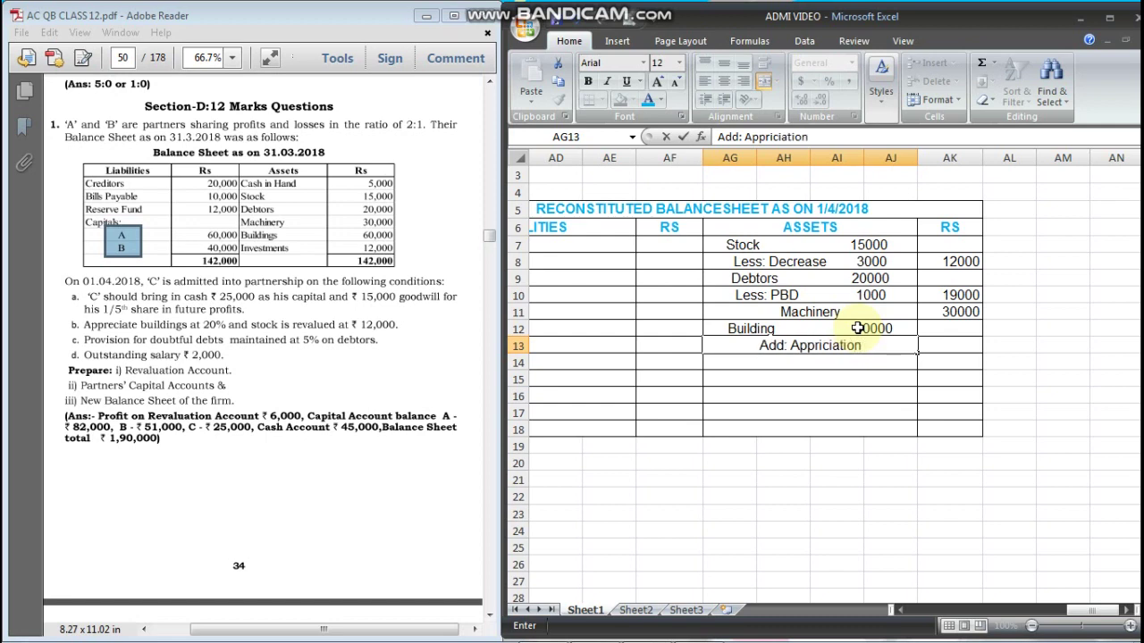
- Check the building appreciation in the Revaluation account and add the amount 12000 to the "Add: Appriciation" entry in cell AG13
scroll(867, 329, left, 10)
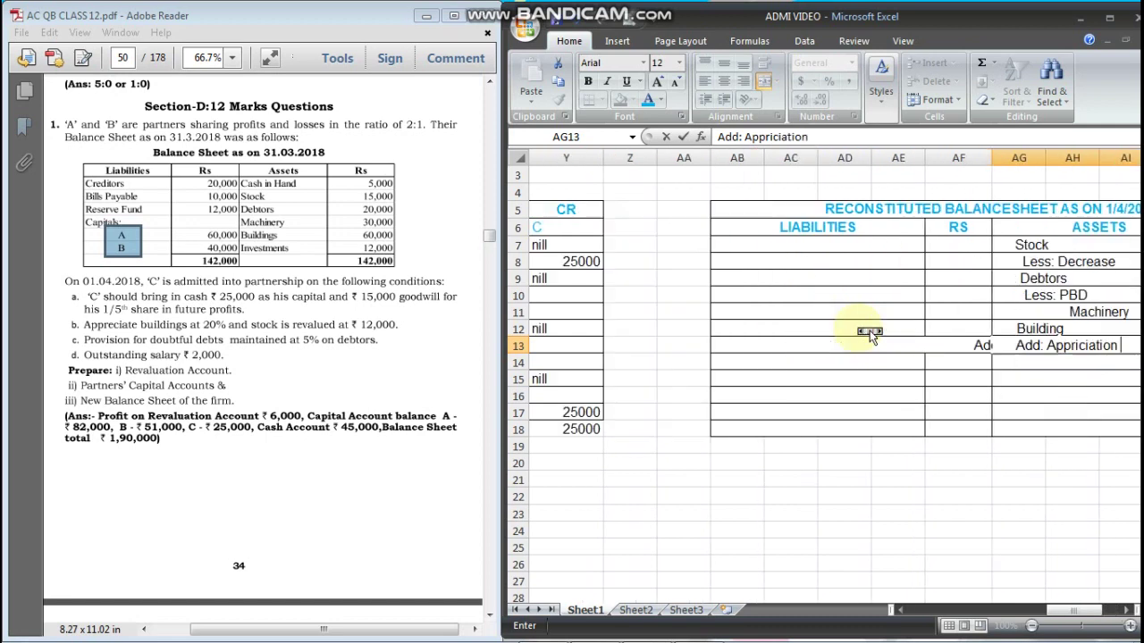
scroll(867, 331, left, 2)
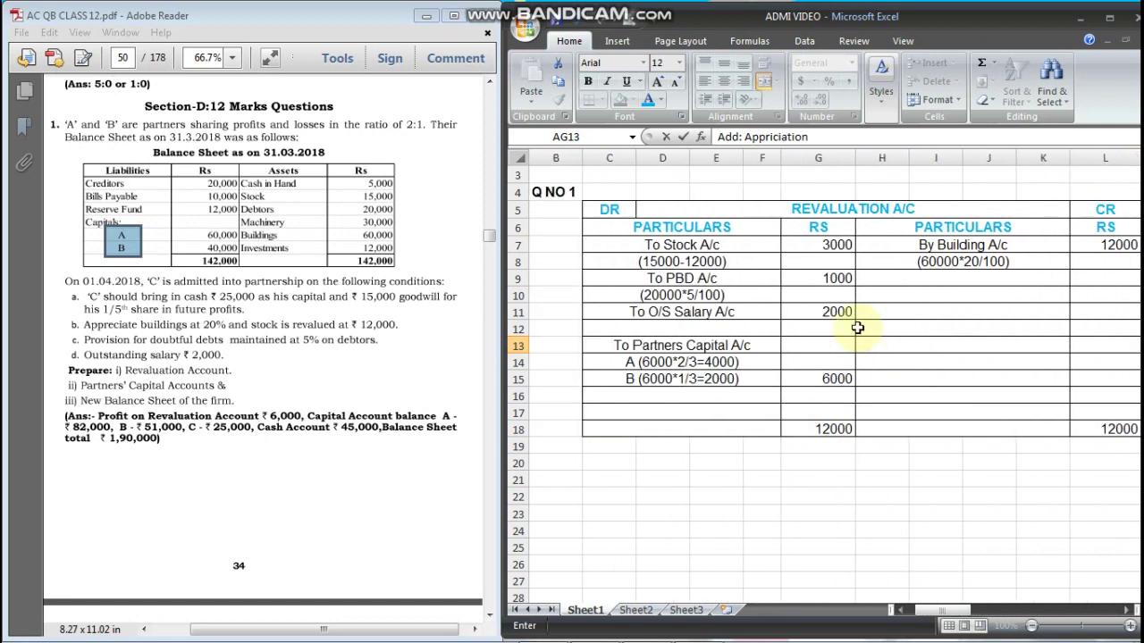
scroll(1115, 259, right, 1)
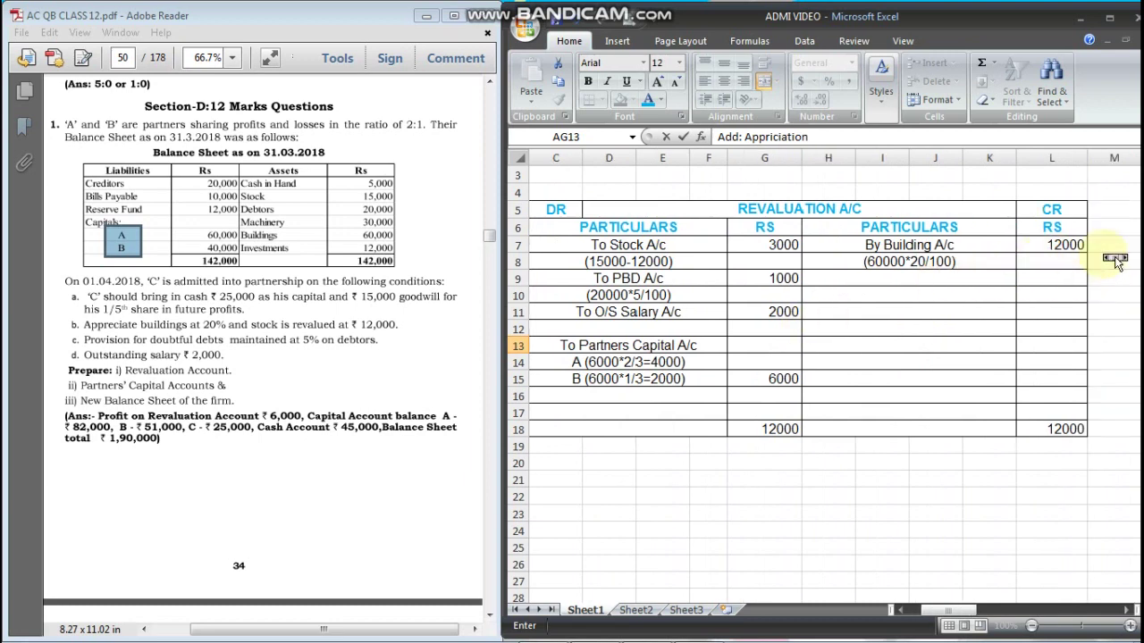
scroll(1115, 259, right, 7)
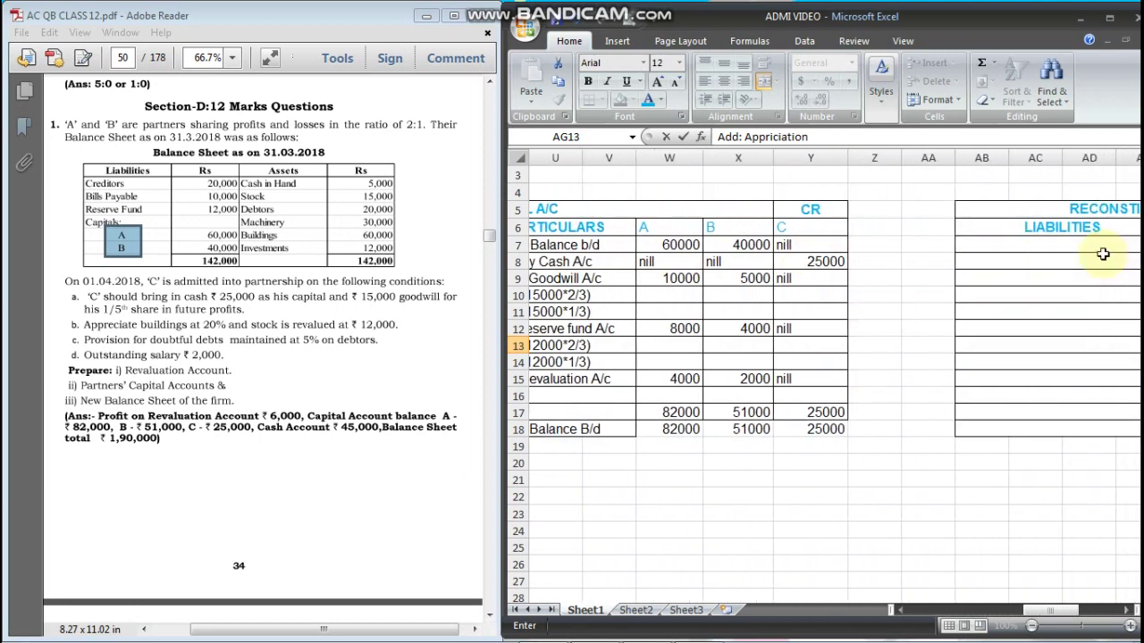
scroll(1103, 254, right, 2)
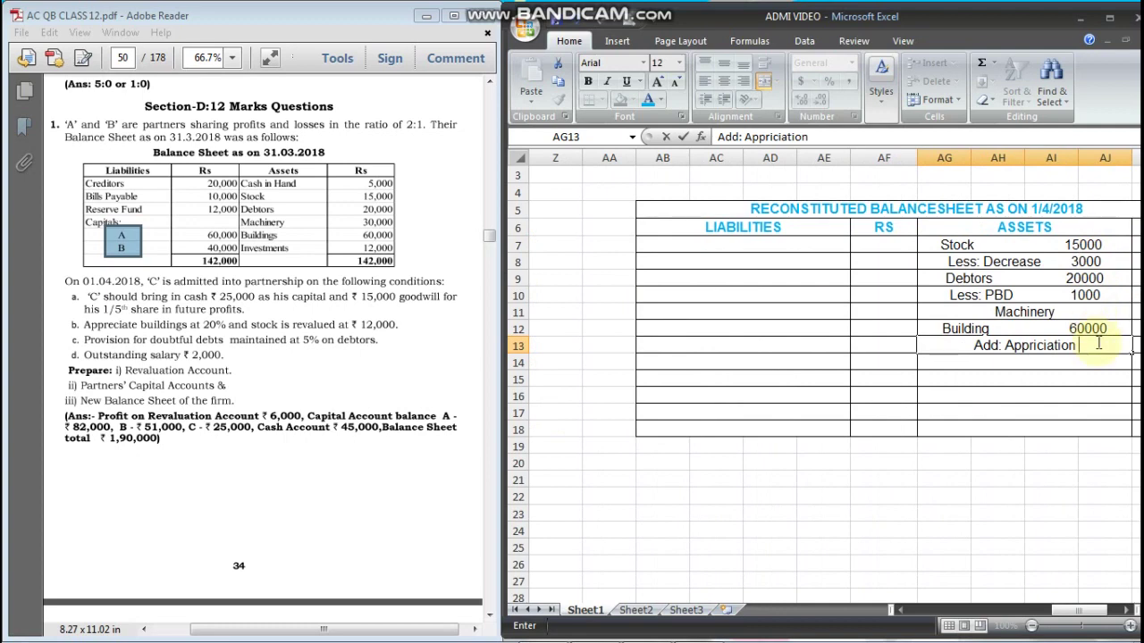
text(12000*2/3))
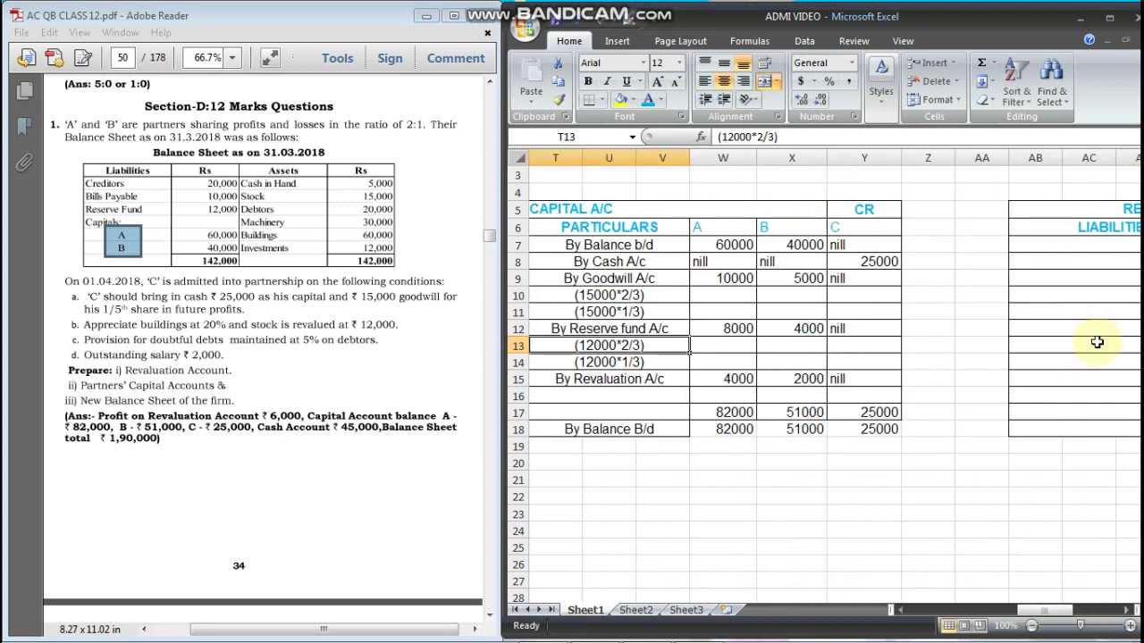
scroll(1098, 343, right, 2)
double_click(1070, 346)
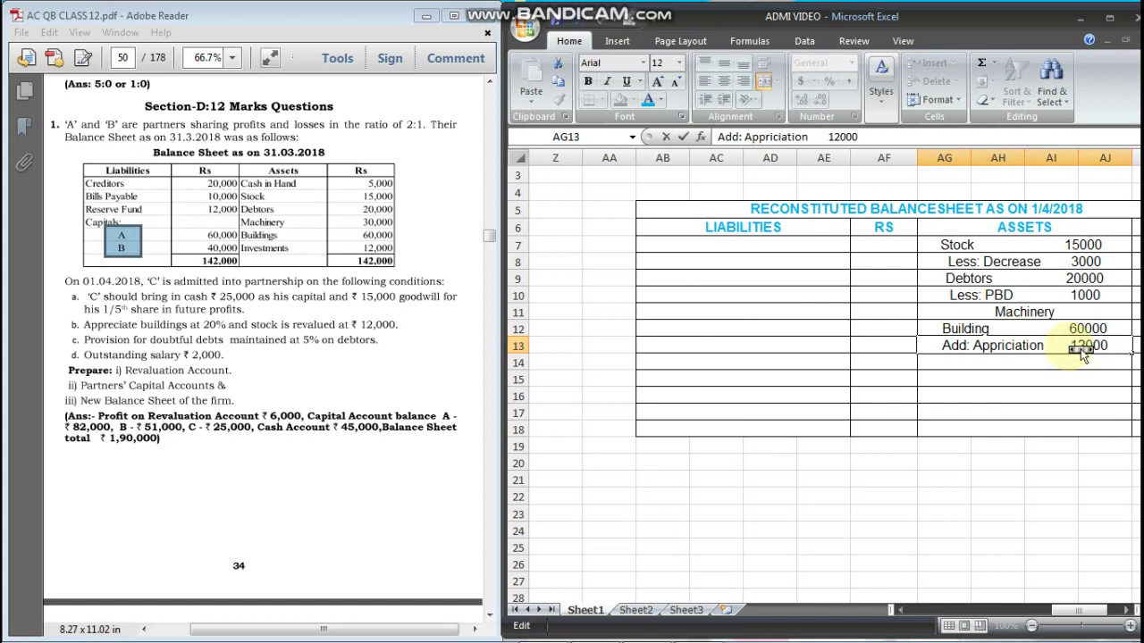
click(1070, 499)
- Enter the appreciated building value 72000 in the assets RS column, cell AK13
scroll(1070, 499, right, 2)
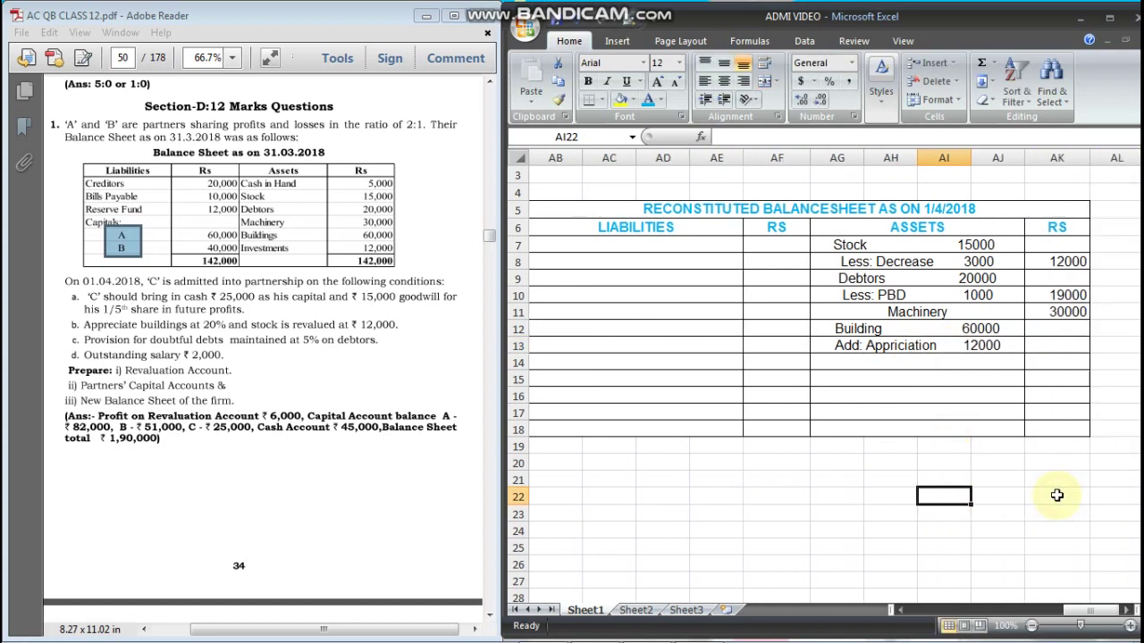
click(1068, 351)
text(72000)
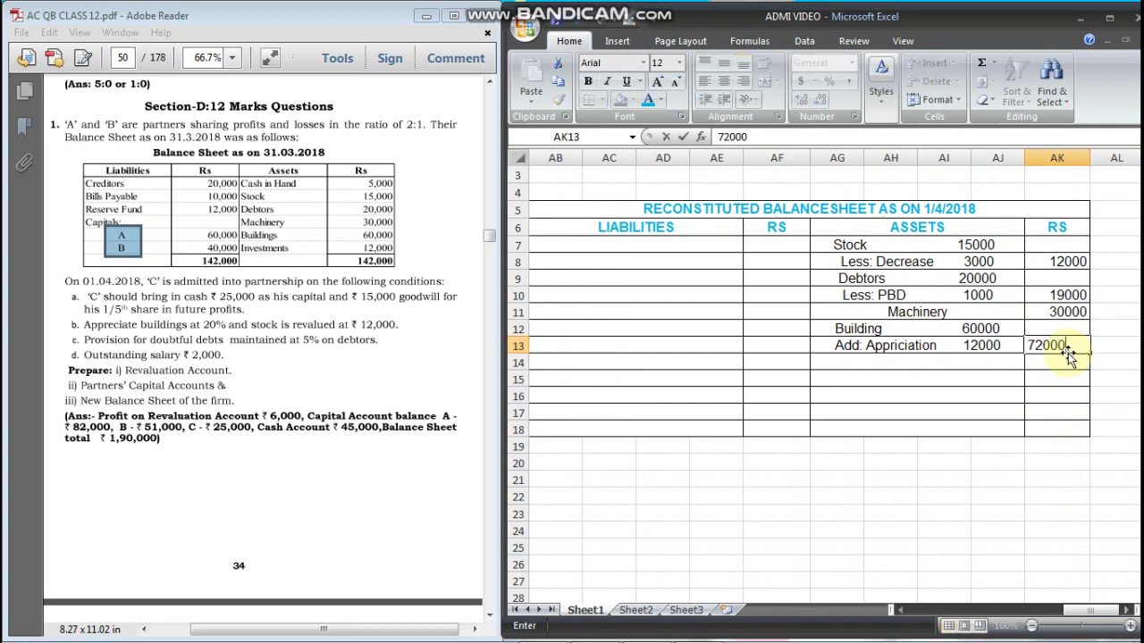
key(Return)
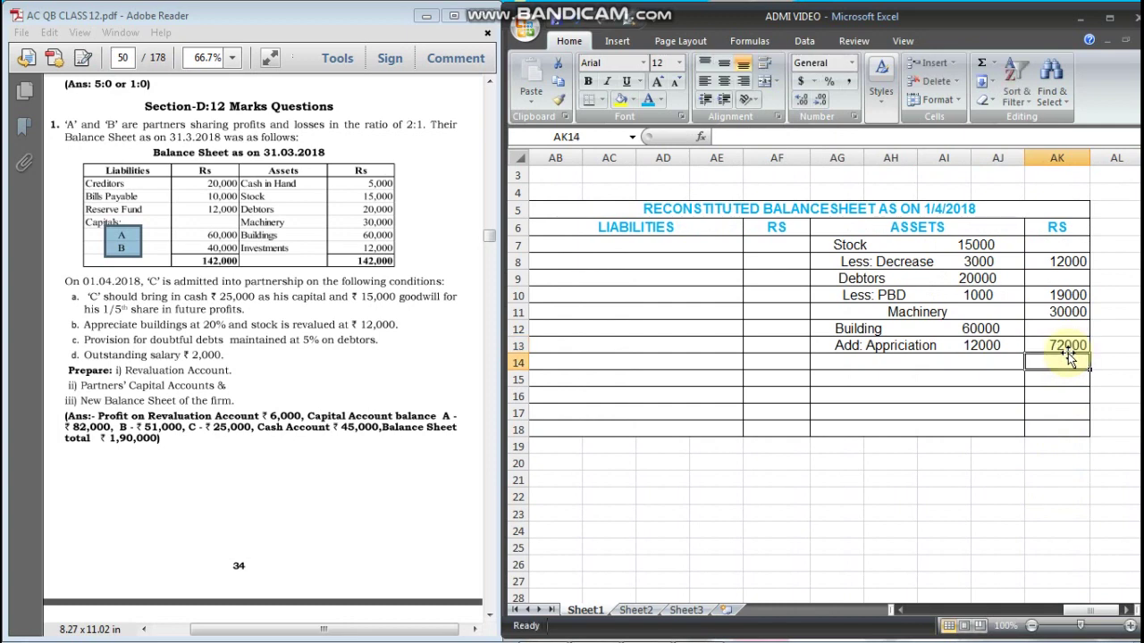
- Enter "Investment" in cell AG14 with its value 12000 in cell AK14
key(Left)
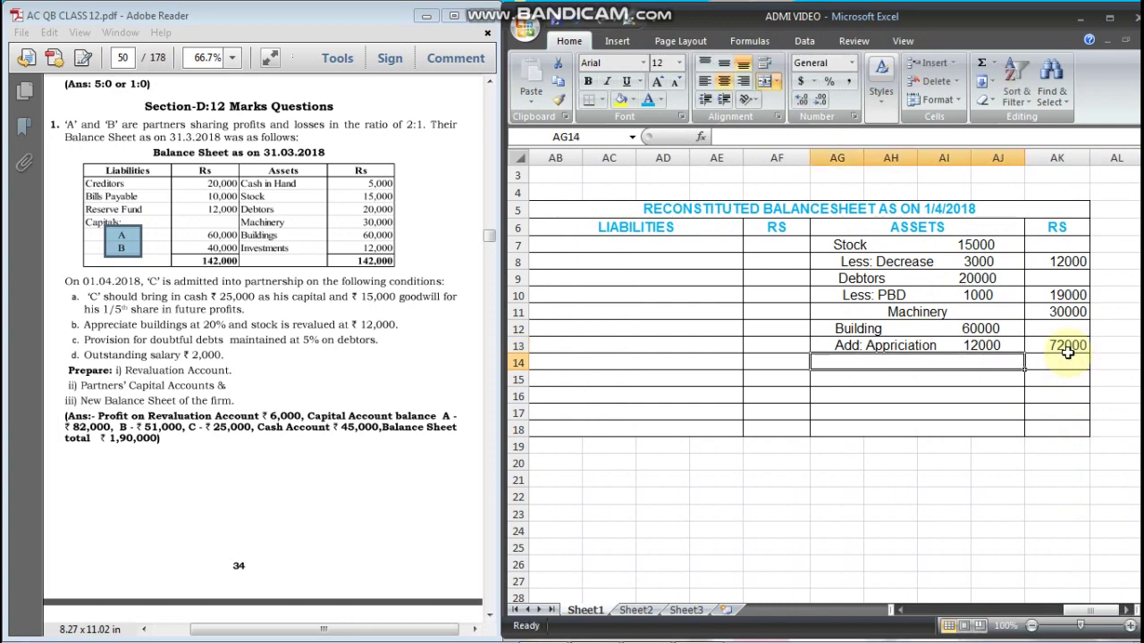
text(Investment)
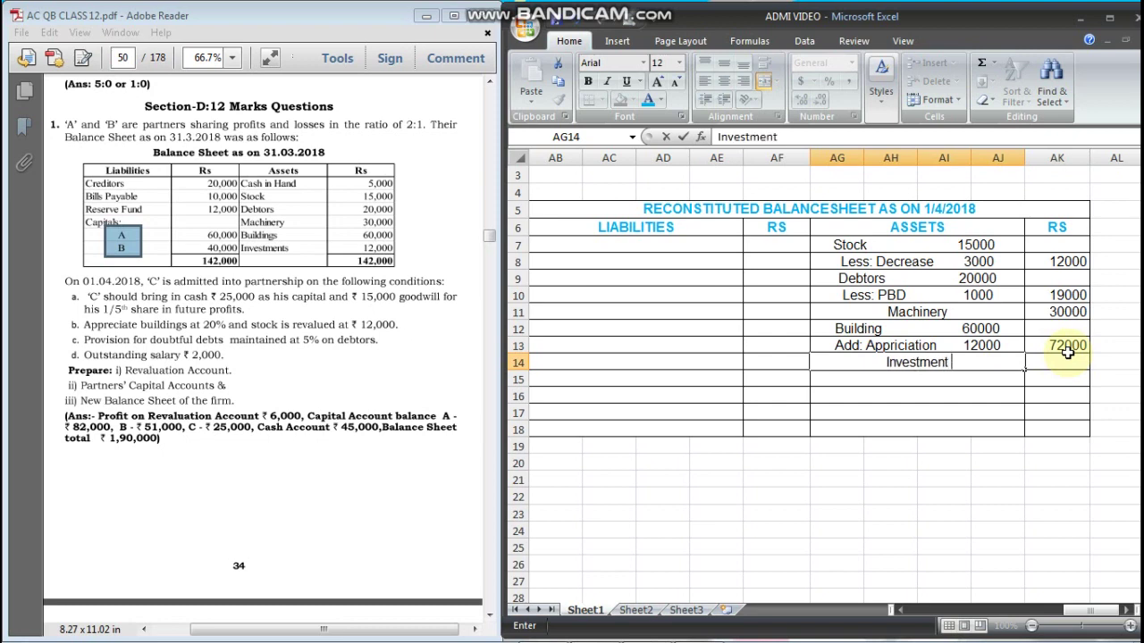
key(Right)
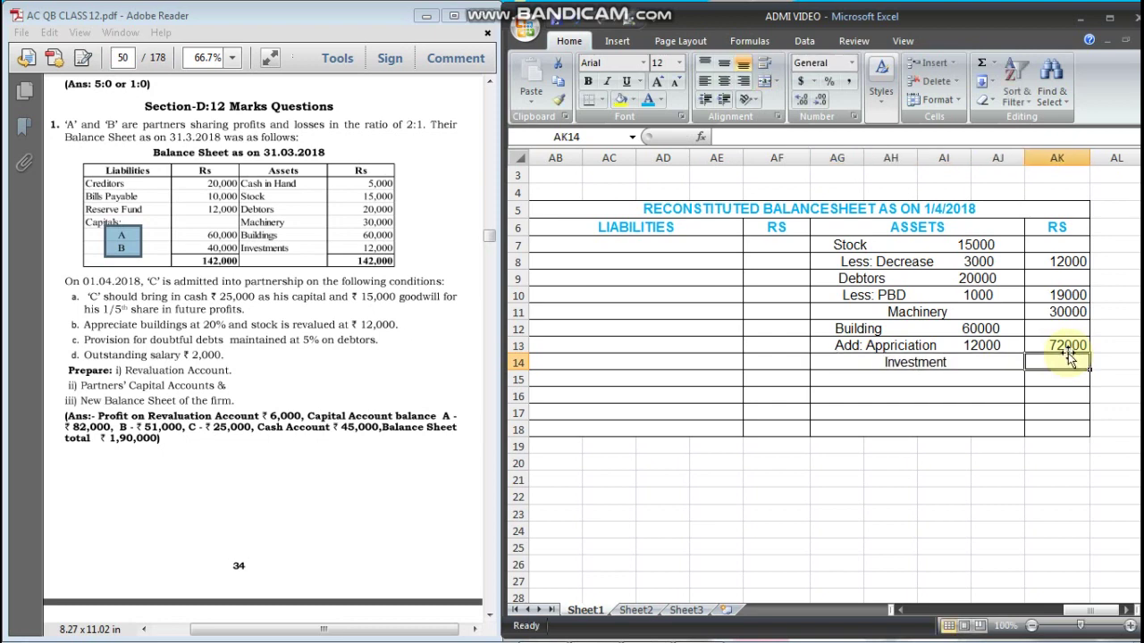
text(12000)
key(Return)
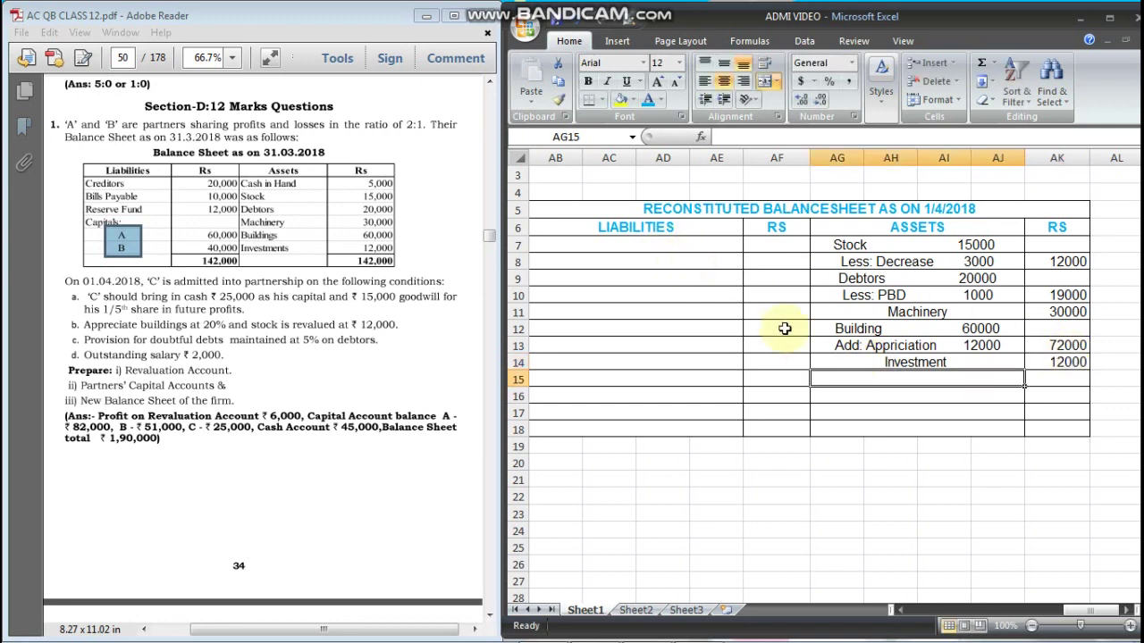
- Enter "creditors" in liabilities cell AB7 of the reconstituted balance sheet with its amount 20000 in cell AF7
click(669, 247)
scroll(678, 252, left, 1)
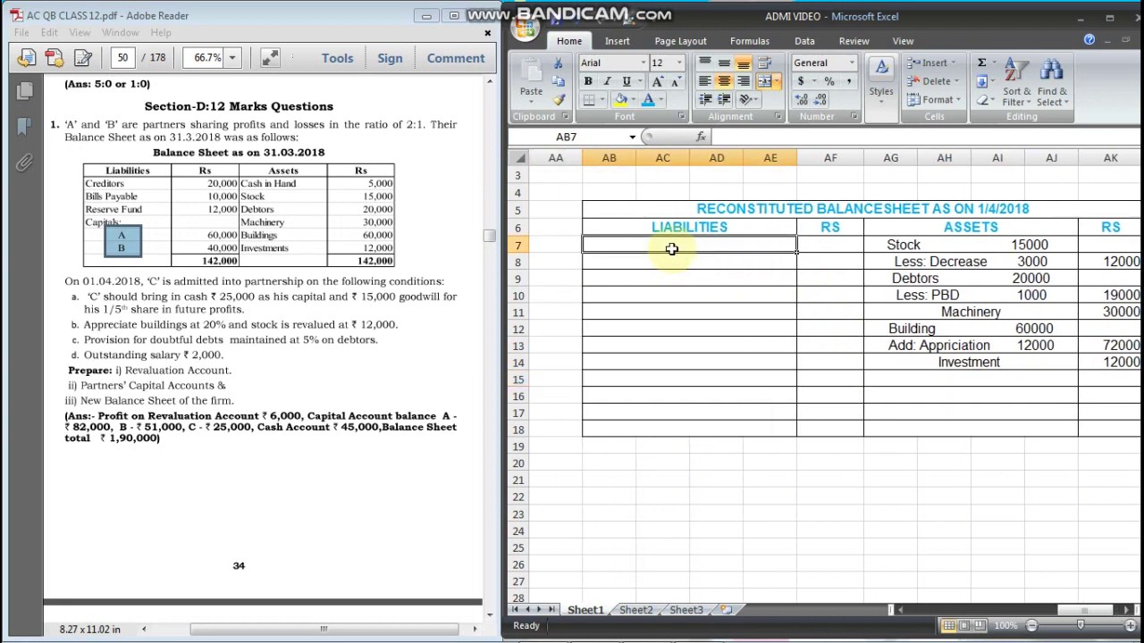
text(cre)
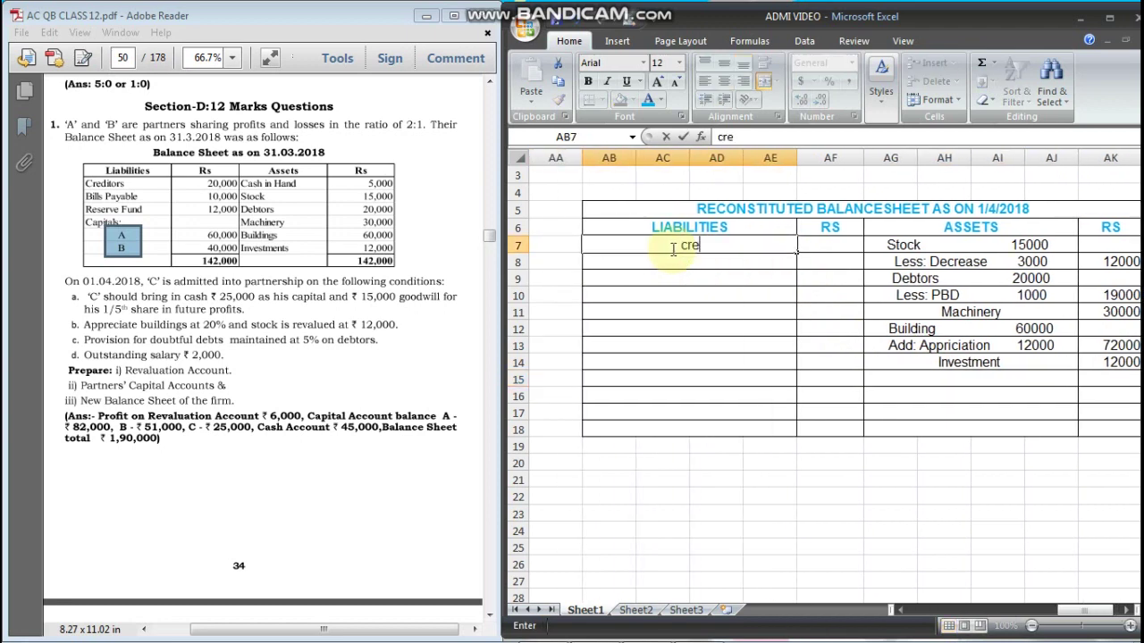
text(ditors)
key(Tab)
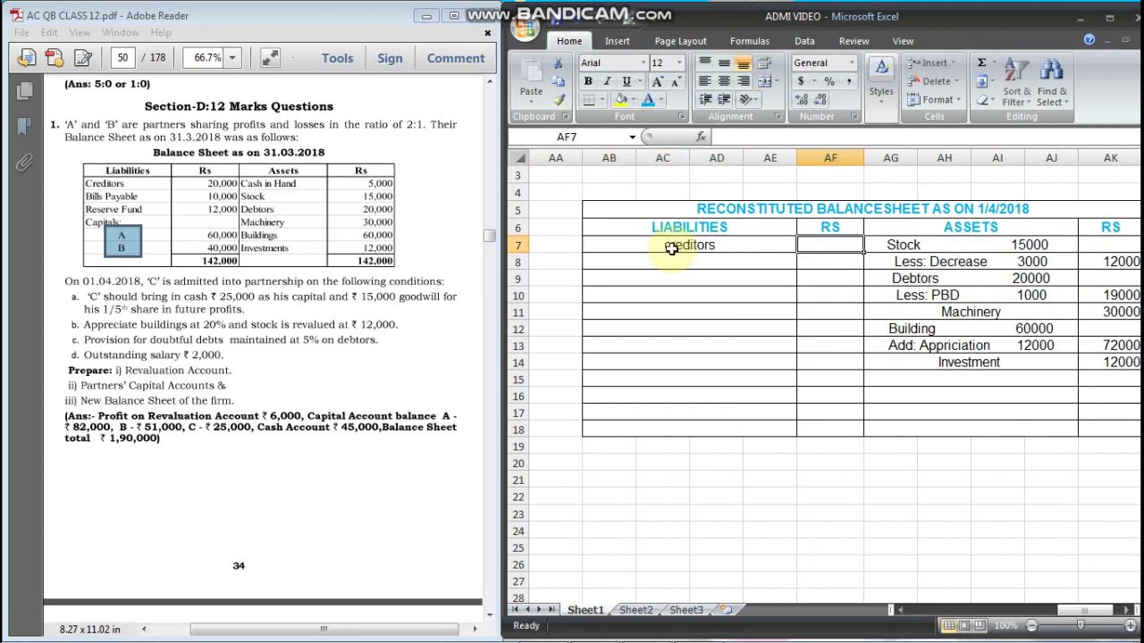
text(20000)
key(Return)
- Enter "Bills payable" in liabilities cell AB8 with its amount 10000 in cell AF8
text(Bi)
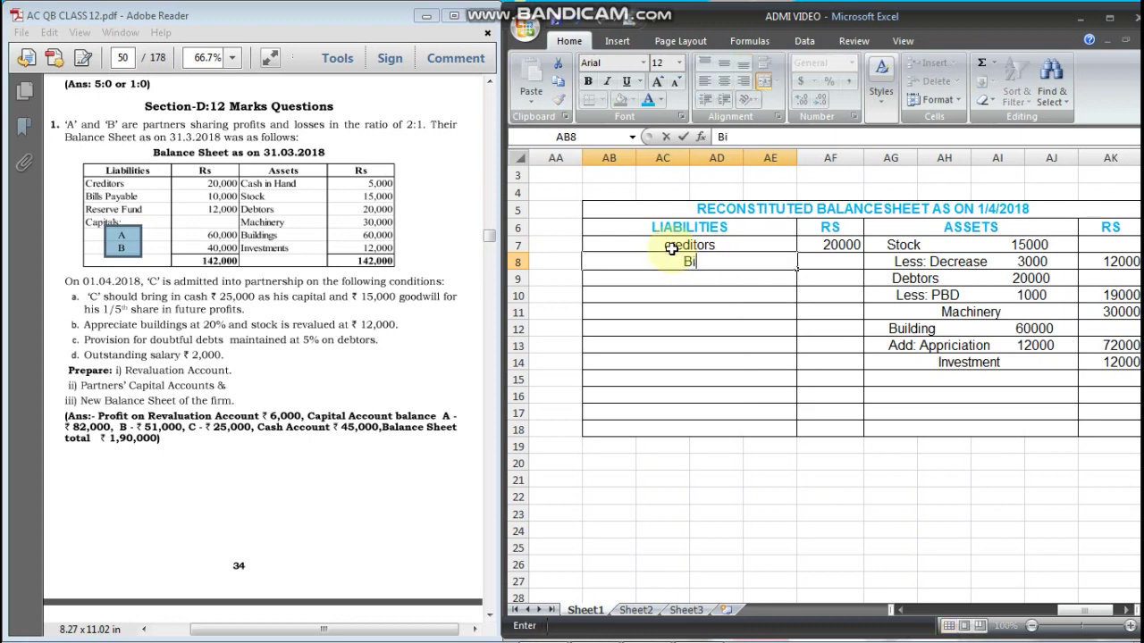
text(lls payable)
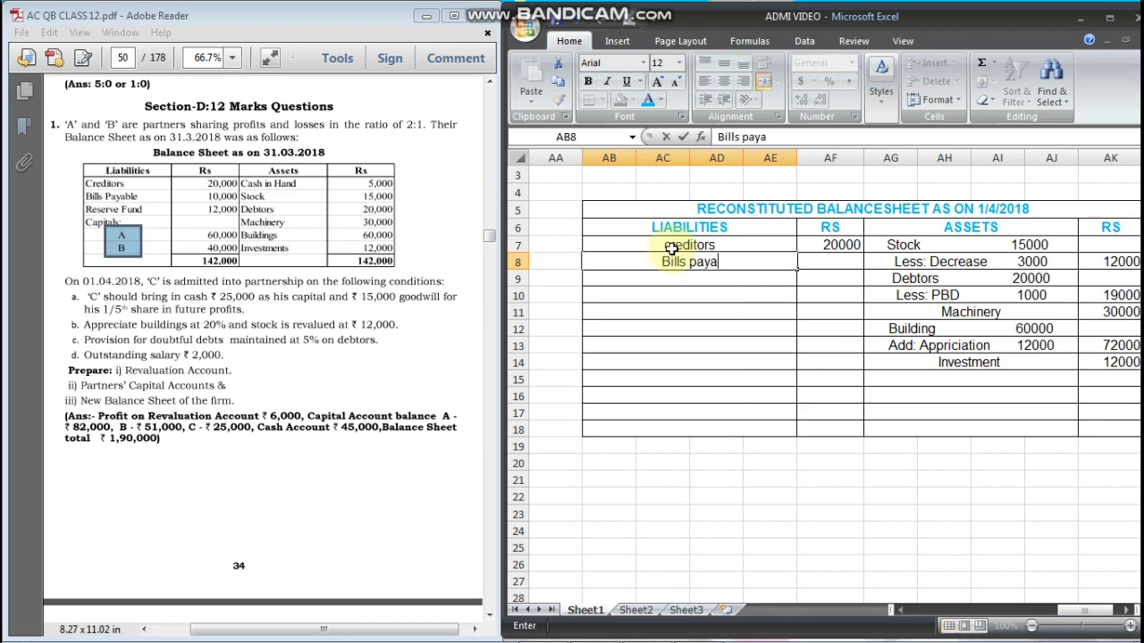
key(Tab)
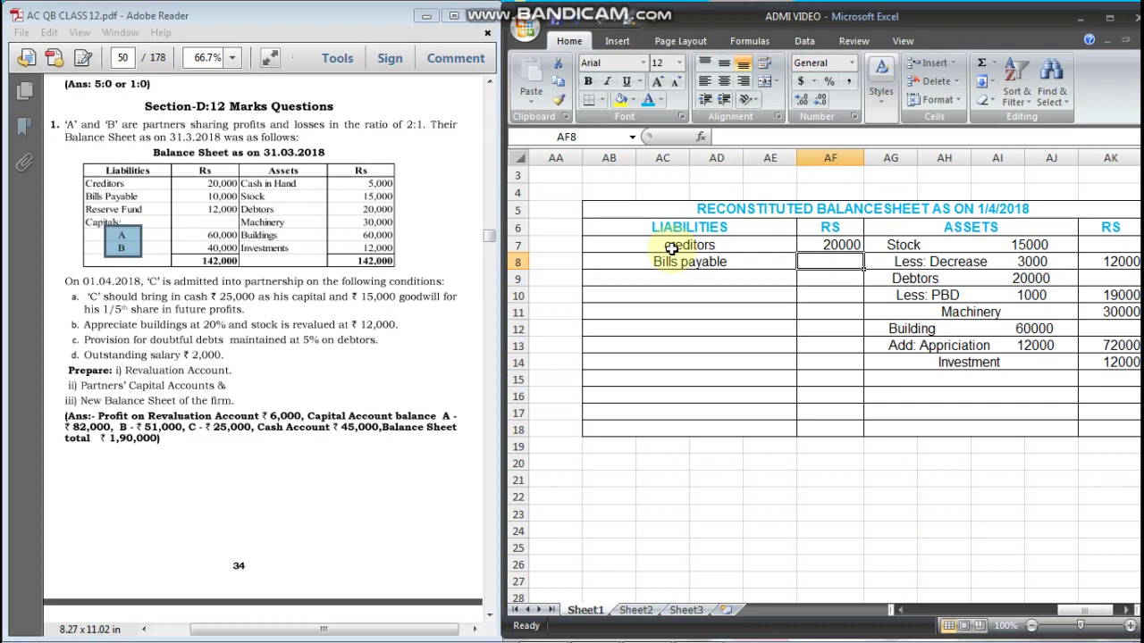
text(10000)
key(Return)
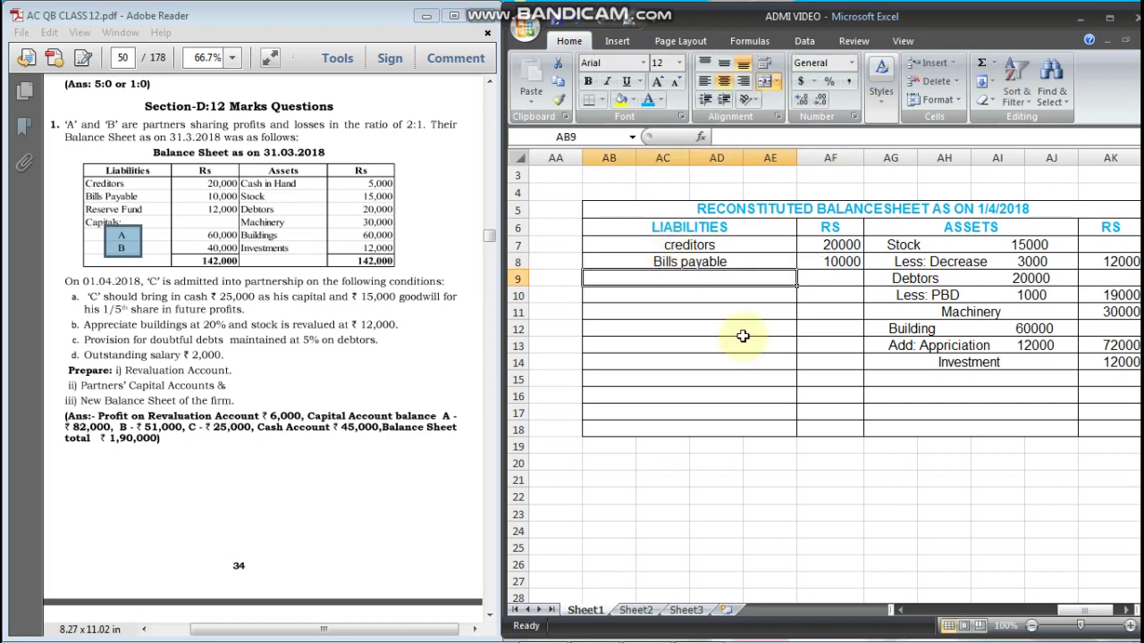
- Check the Partners Capital account and enter the heading "Partners capital A/c" in liabilities cell AB9
scroll(768, 366, left, 5)
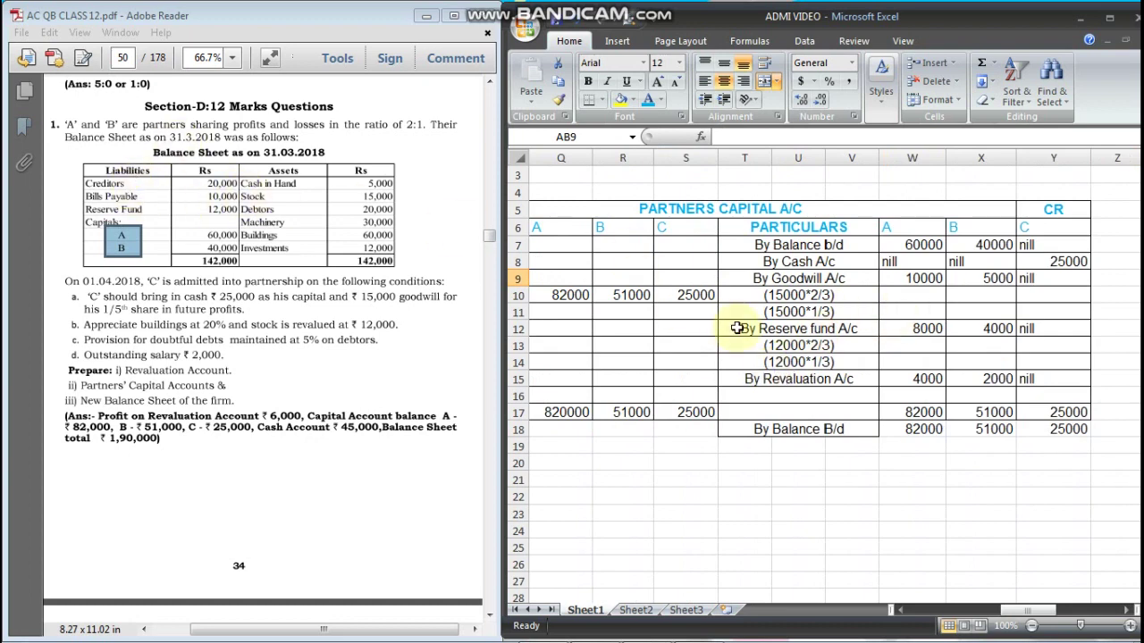
scroll(831, 337, right, 5)
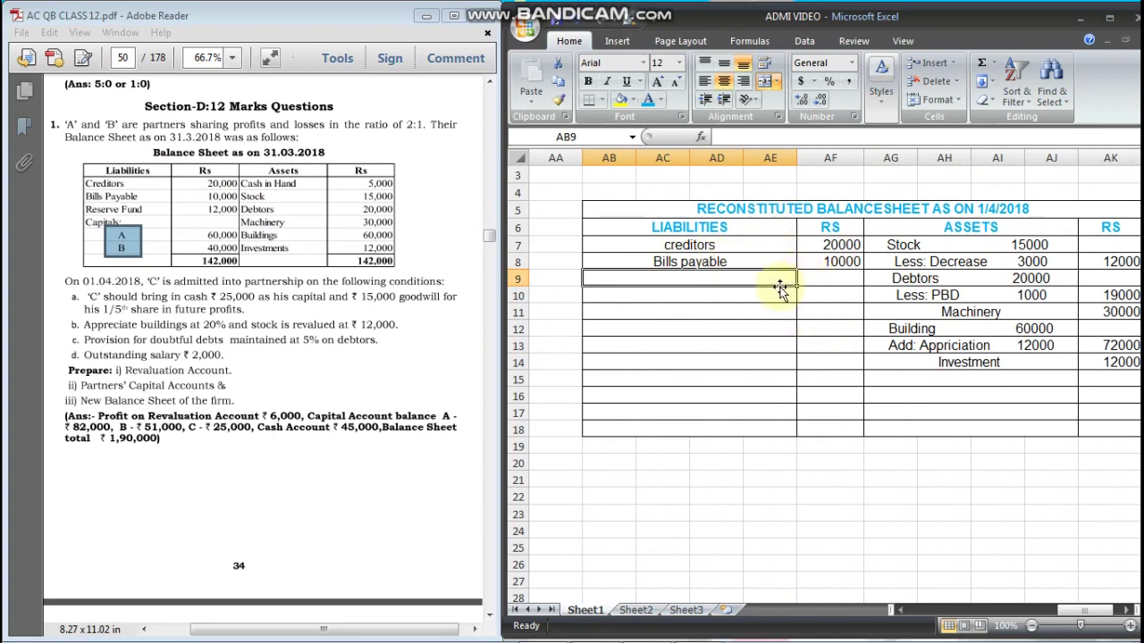
text(c)
key(BackSpace)
key(BackSpace)
text(Partners)
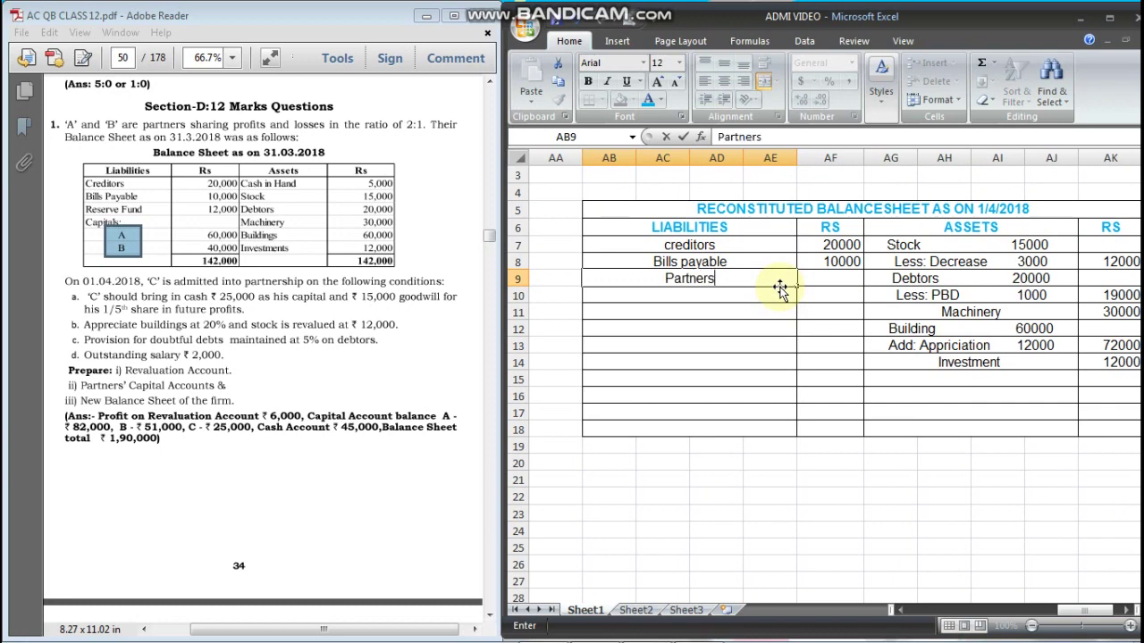
text( capital)
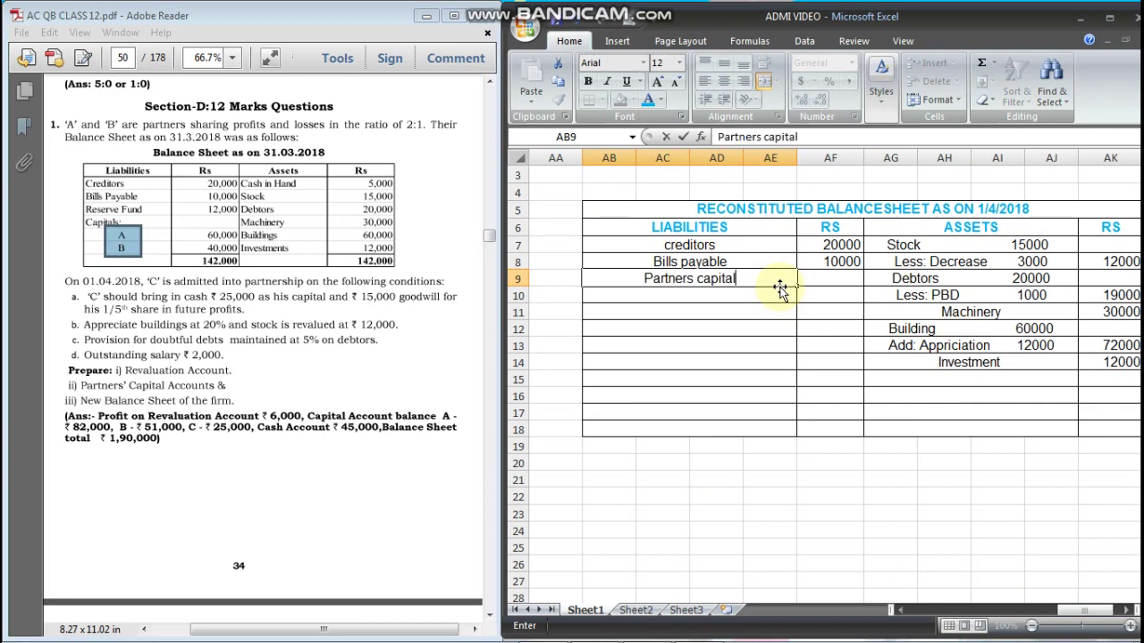
text( A/c)
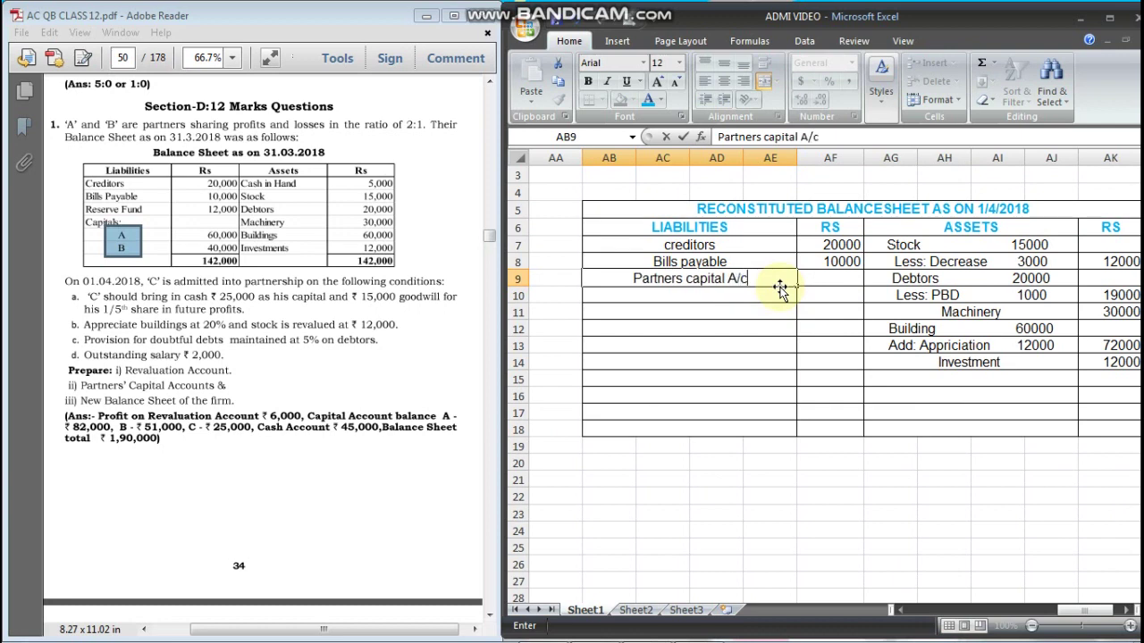
key(Return)
- List the partner labels A, B and C in cells AB10, AB11 and AB12 under the partners' capital heading
text(a)
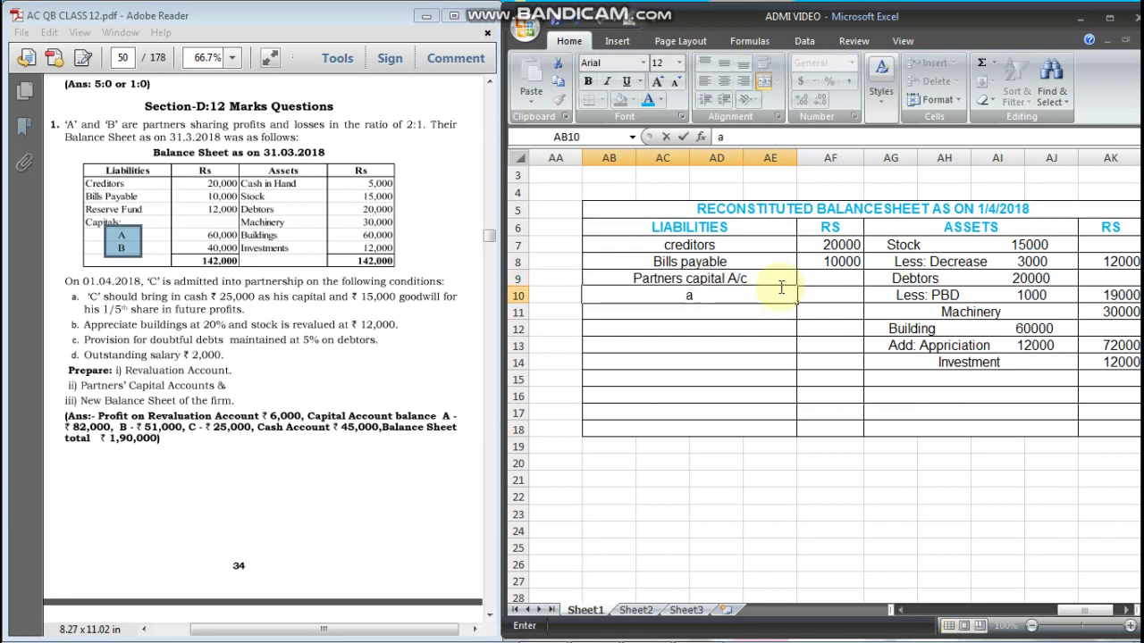
text(A)
key(Return)
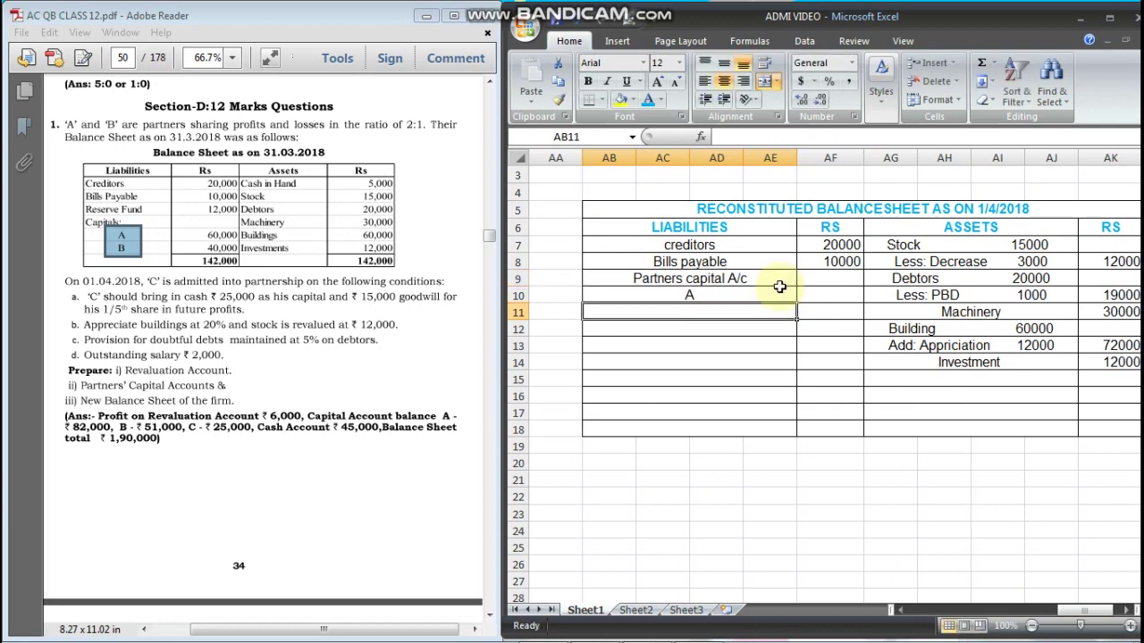
text(B)
key(Return)
key(Up)
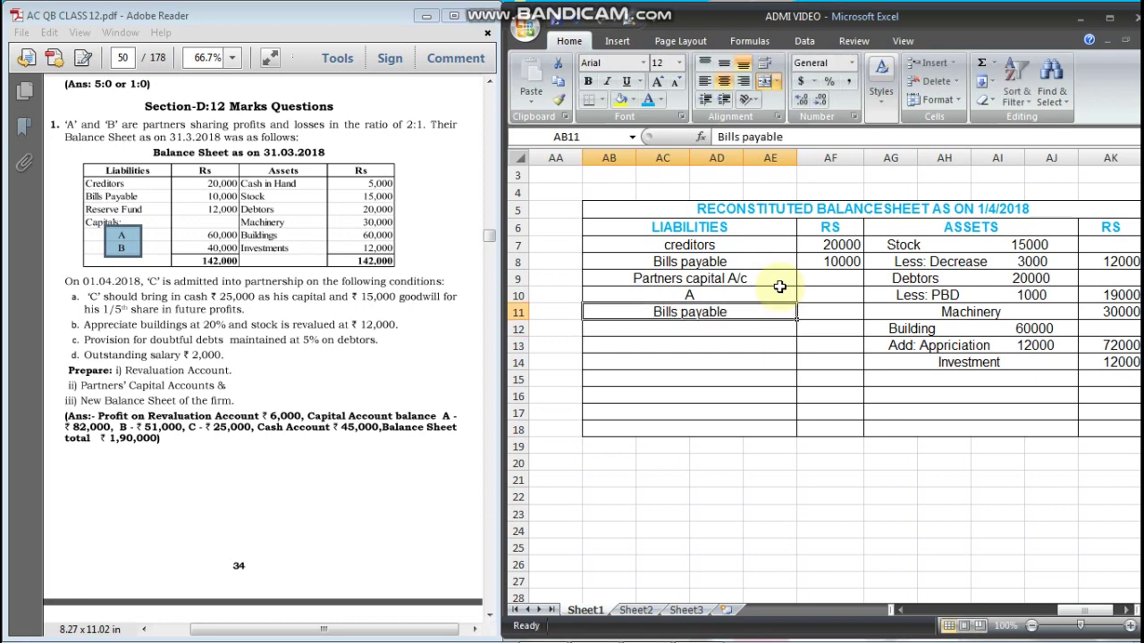
text(B)
key(Delete)
key(Return)
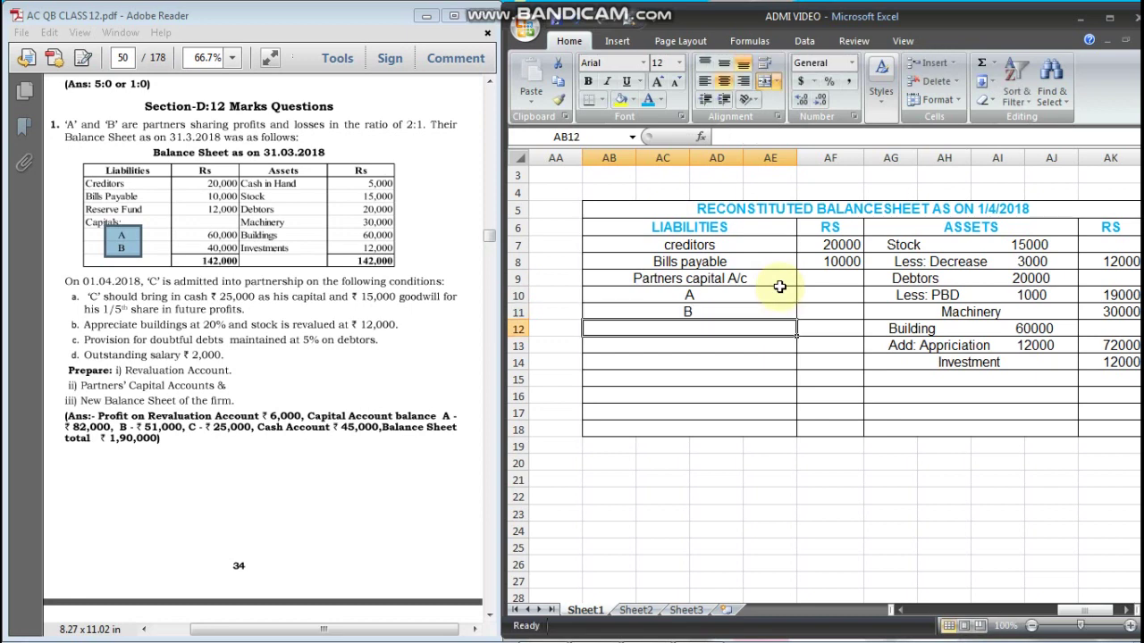
text(C)
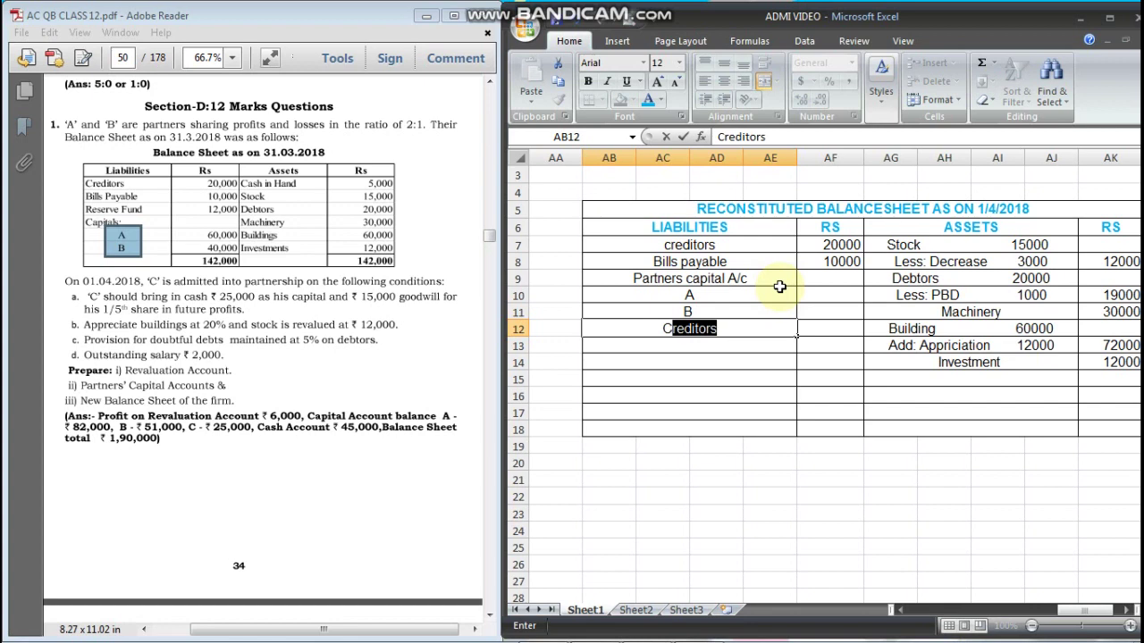
key(Delete)
key(Return)
- Check the partners' closing capital balances and enter 82000 for A, 51000 for B and 25000 for C in cells AF10 to AF12
scroll(779, 286, left, 2)
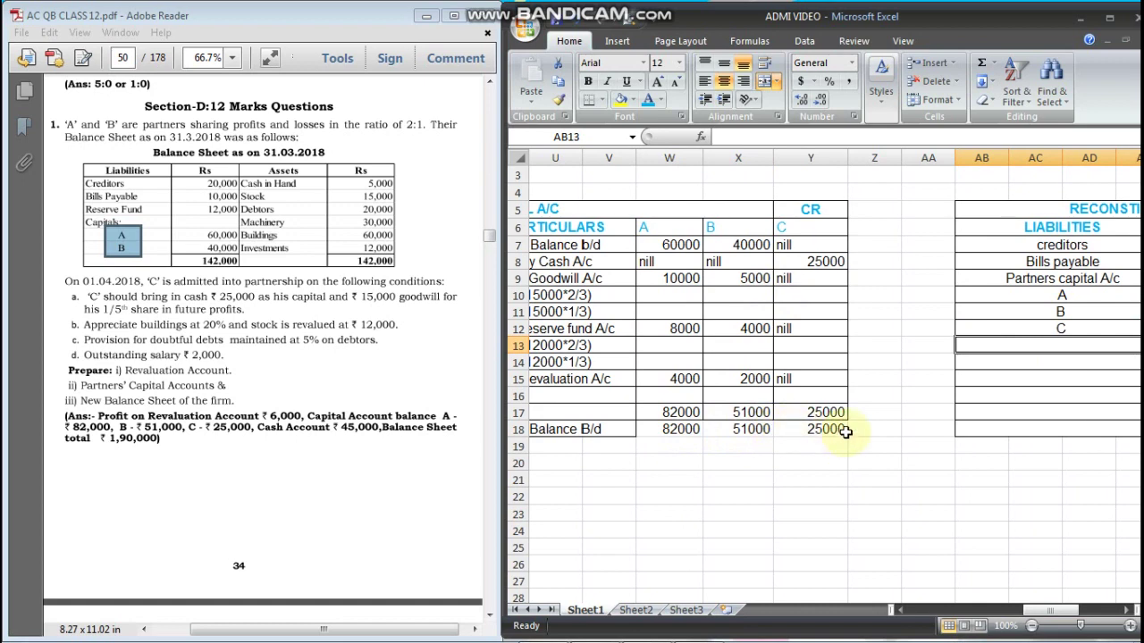
scroll(840, 432, right, 2)
click(973, 296)
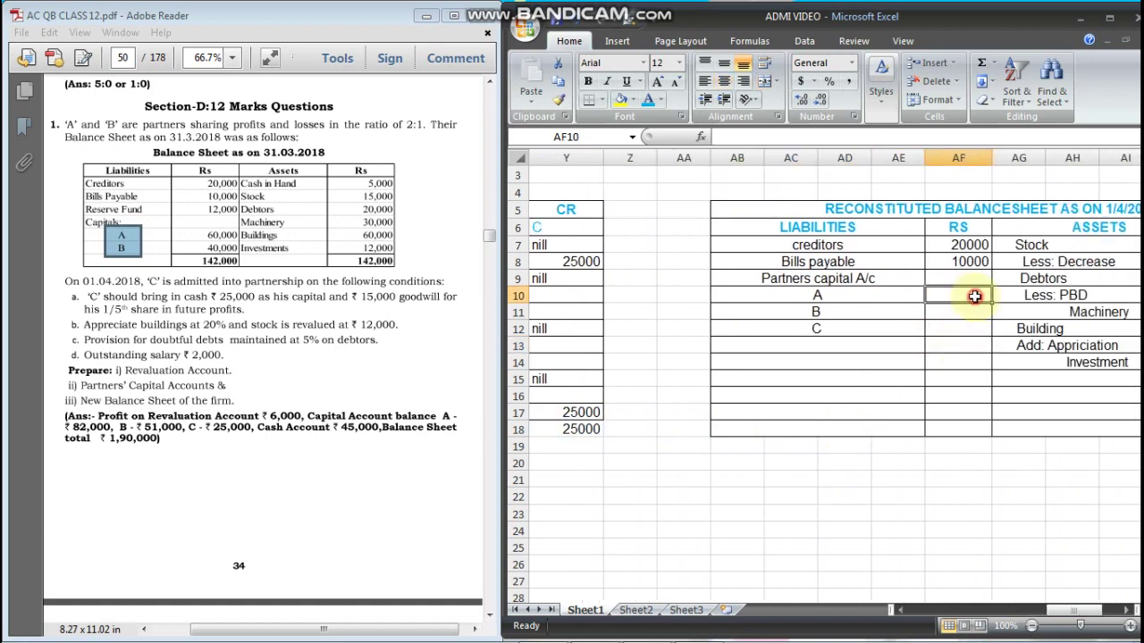
text(82000)
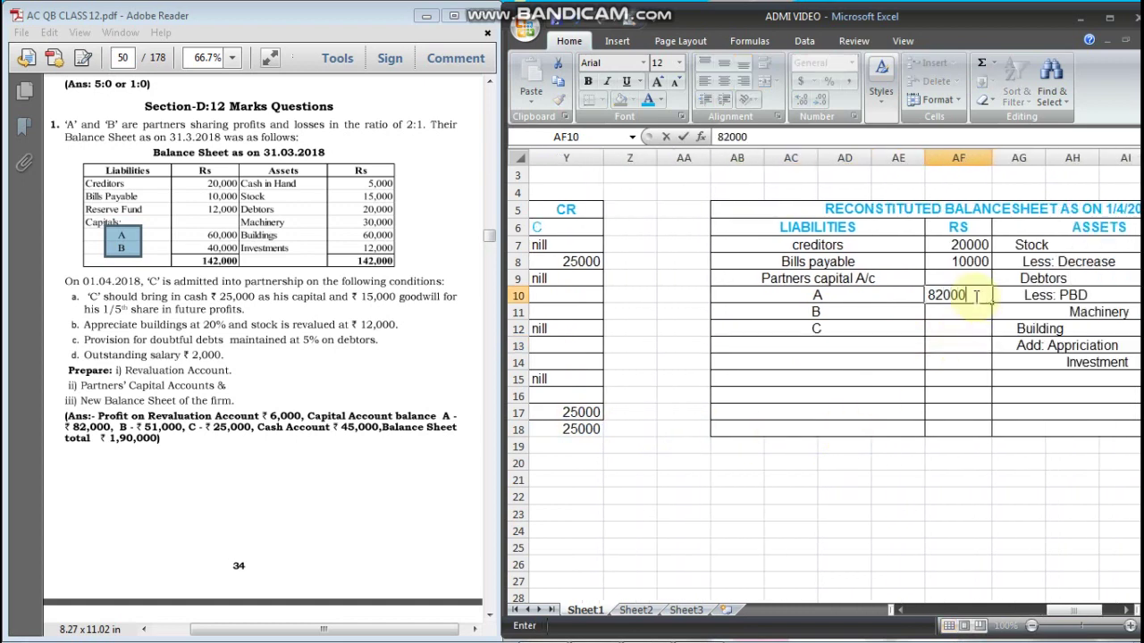
key(Return)
text(51000)
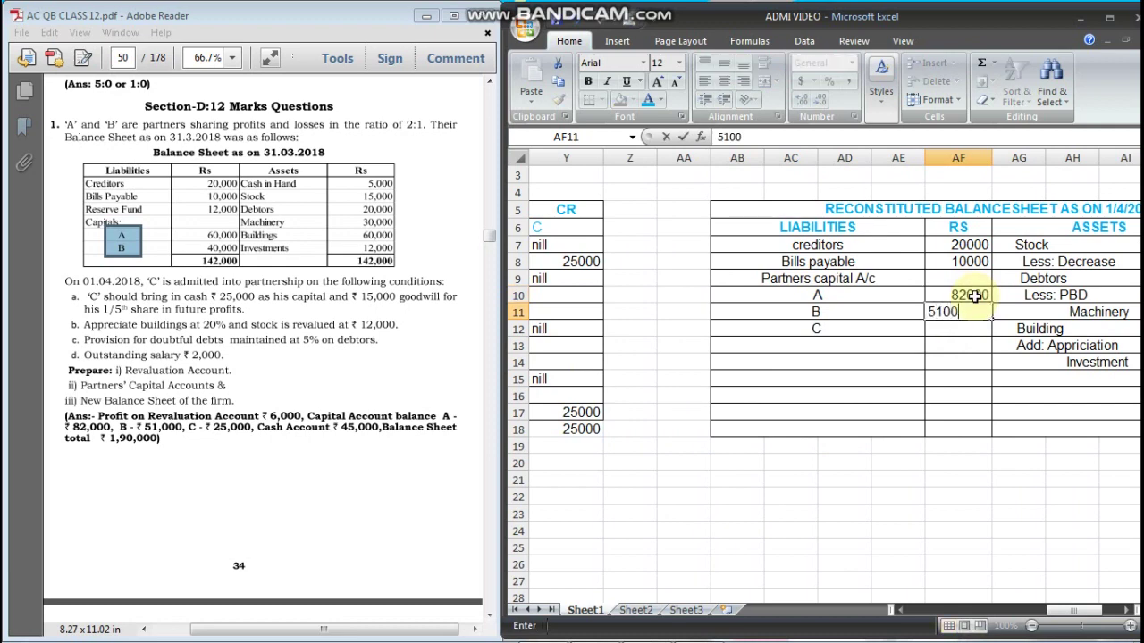
key(Return)
text(25000)
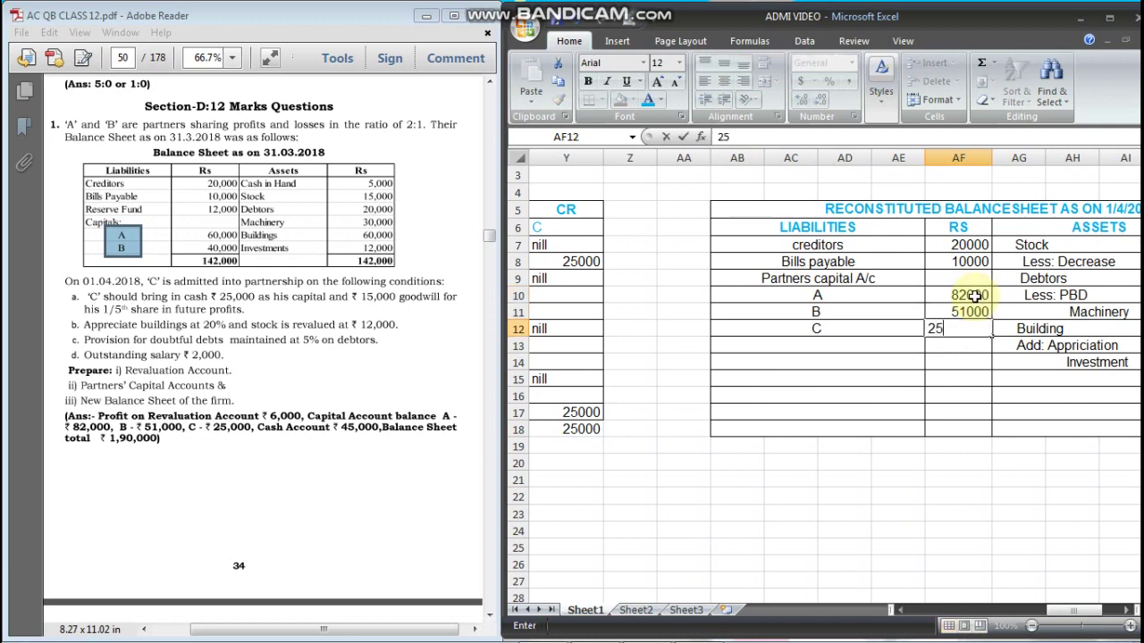
key(Return)
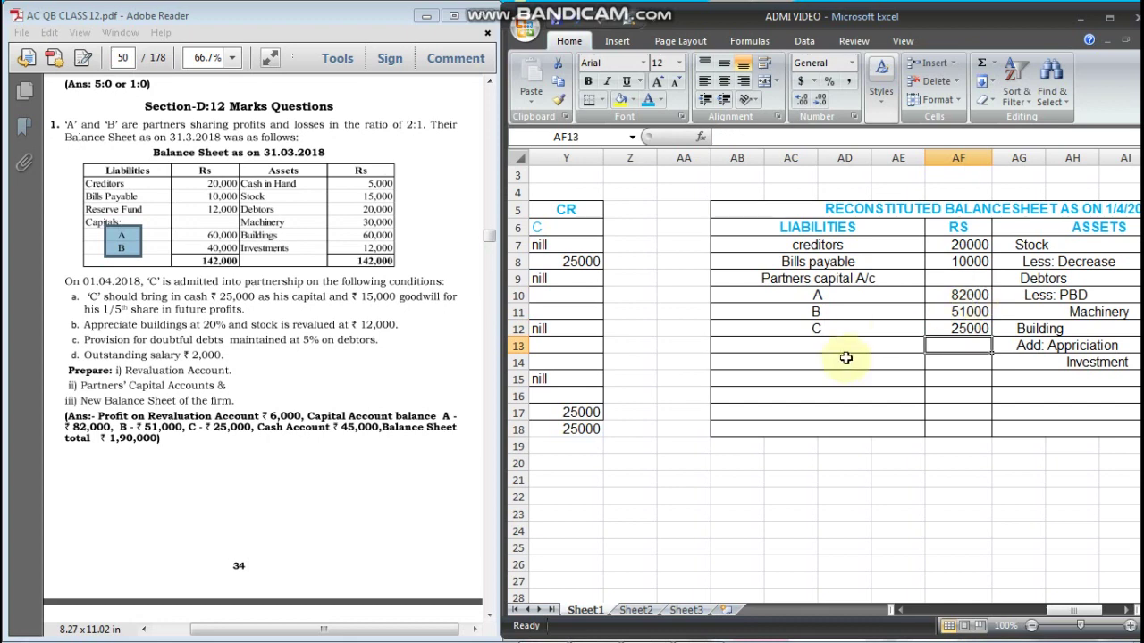
- Check the outstanding salary in the Revaluation account and enter "O/s Salary" in cell AB14 with its amount 2000 in cell AF14
scroll(867, 371, left, 6)
scroll(867, 371, left, 2)
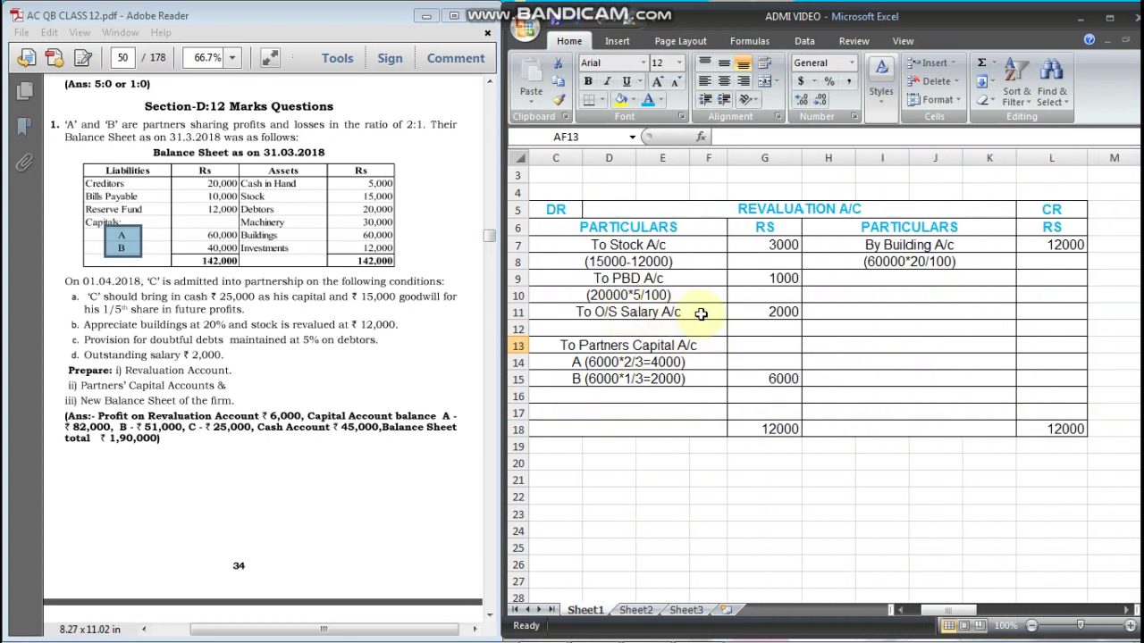
scroll(773, 315, right, 4)
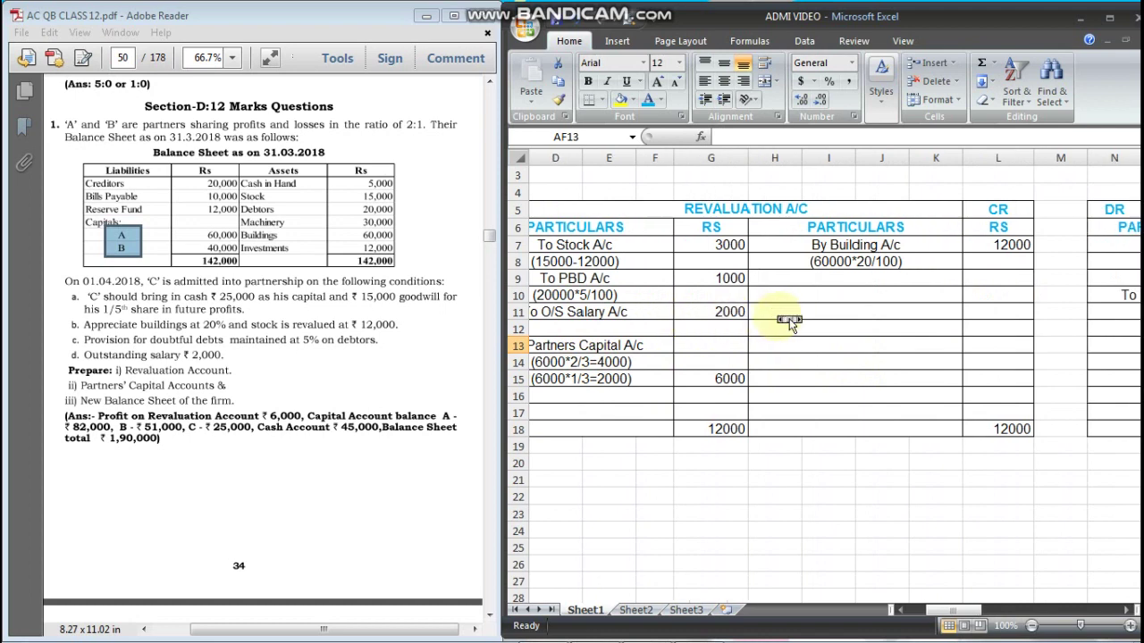
scroll(777, 316, right, 3)
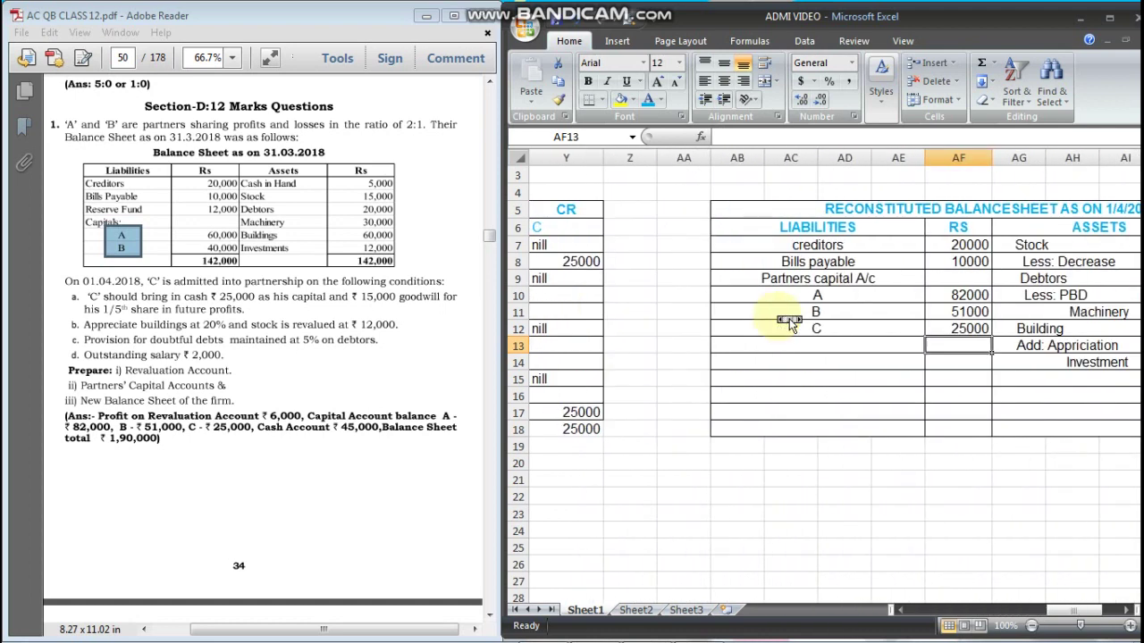
click(789, 352)
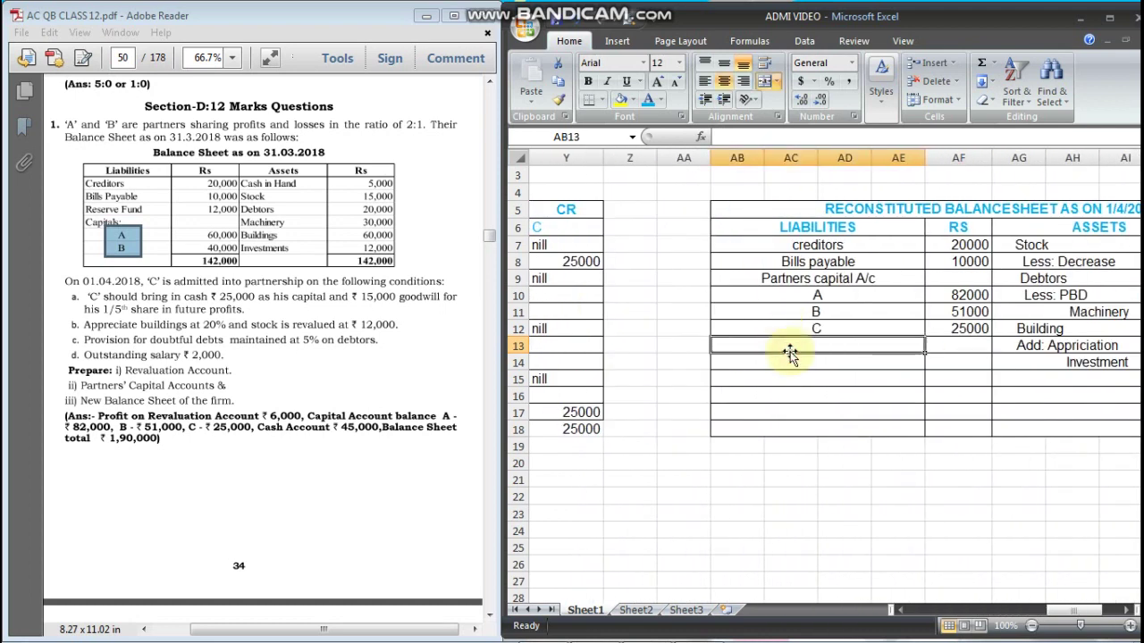
key(Return)
text(O/)
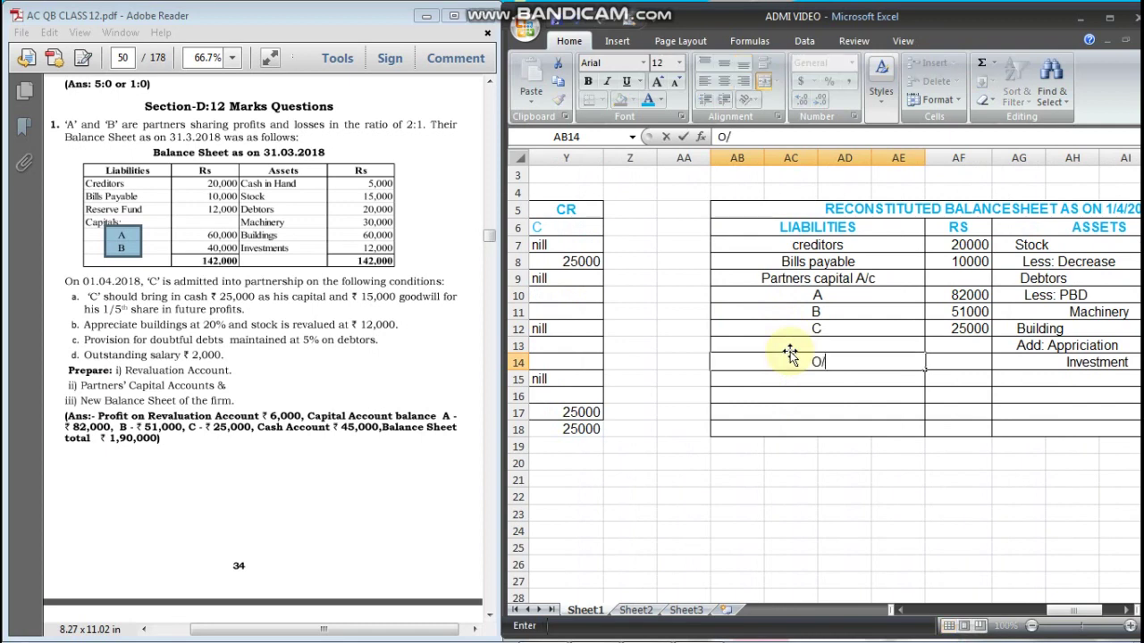
text(s Salary)
key(Tab)
text(2000)
key(Return)
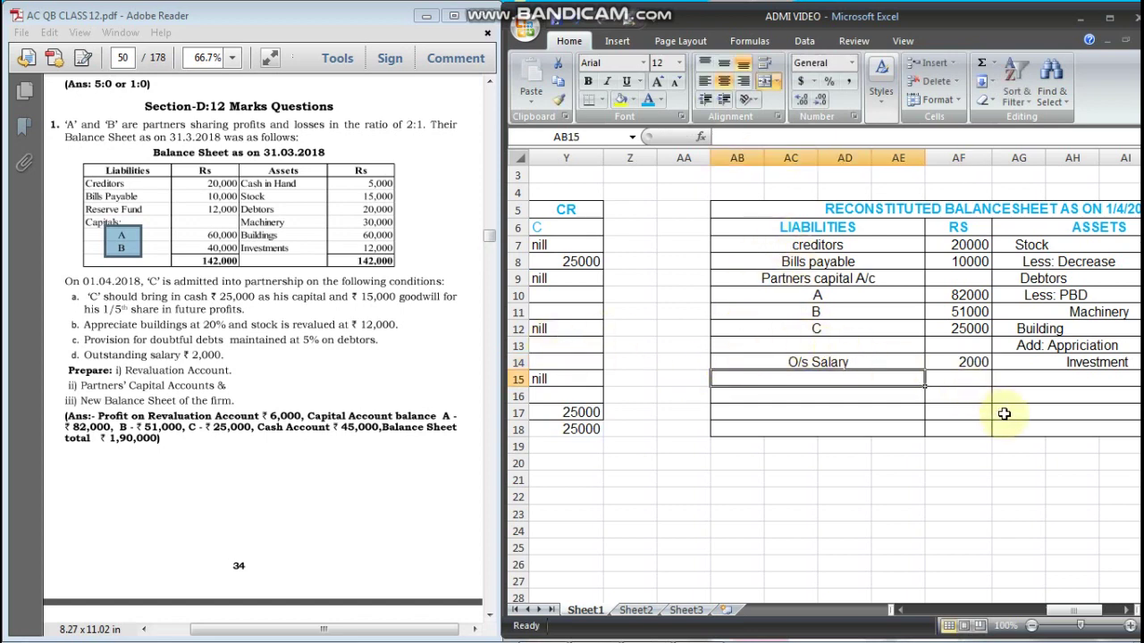
- Enter the debit-side label "Dr" in cell C21 below the Revaluation account and move to cell F21
scroll(1005, 414, down, 1)
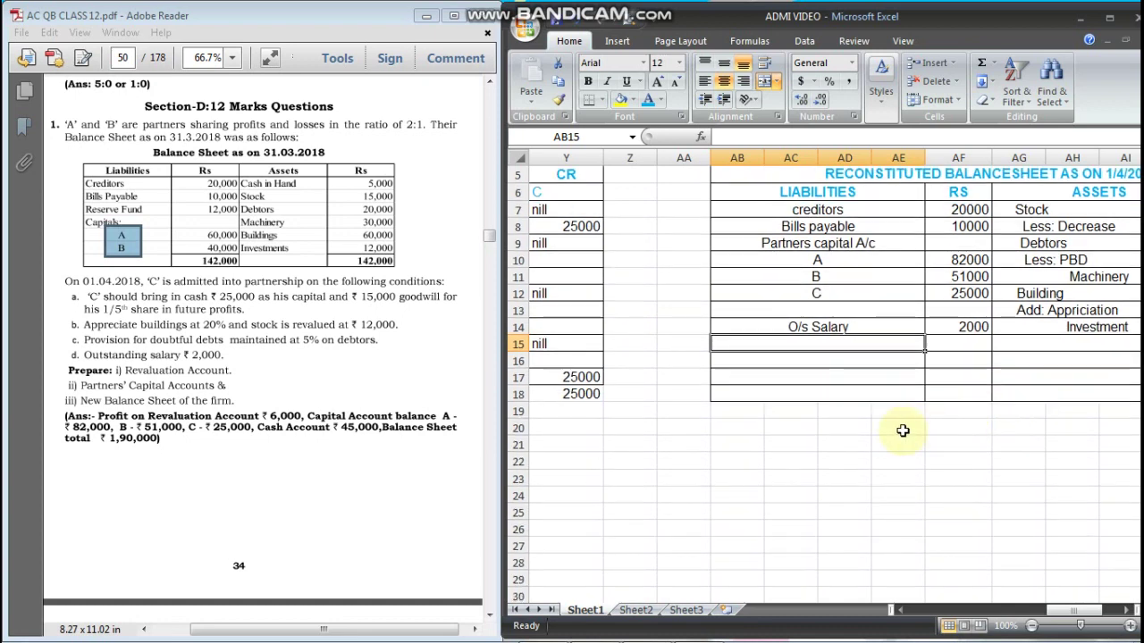
scroll(907, 436, left, 6)
scroll(907, 438, left, 6)
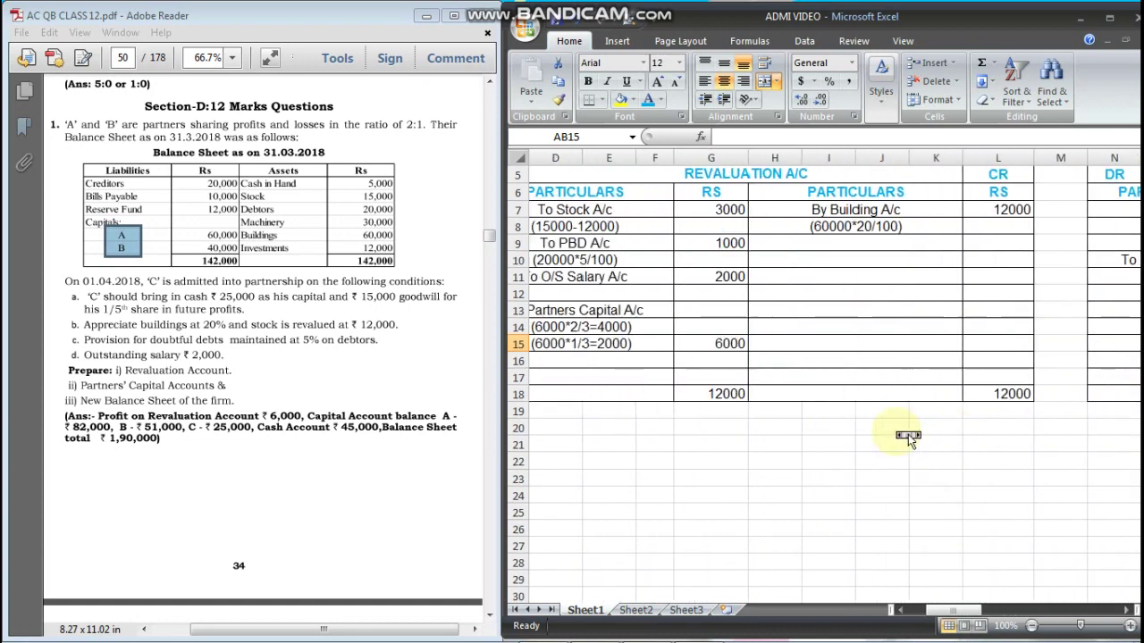
scroll(897, 420, up, 2)
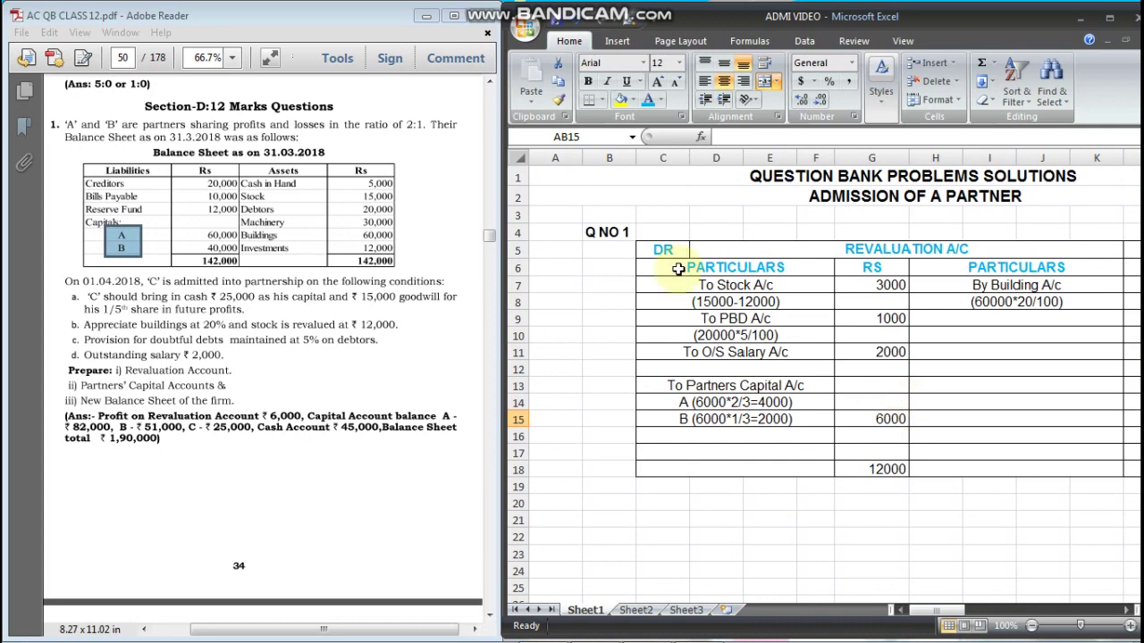
scroll(745, 520, down, 1)
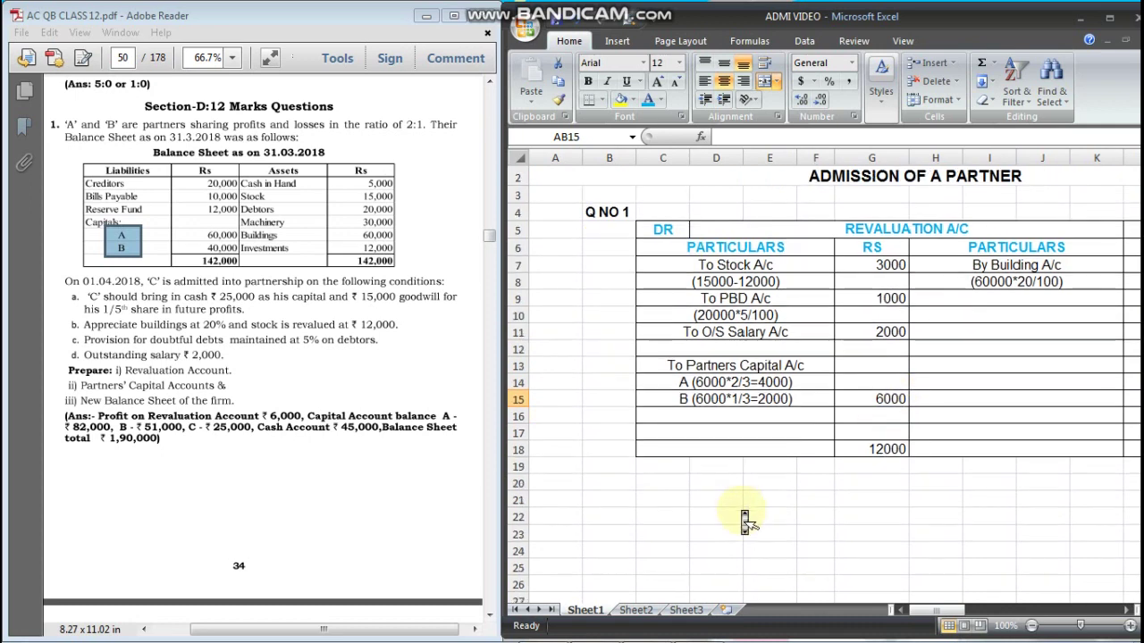
click(662, 500)
text(C)
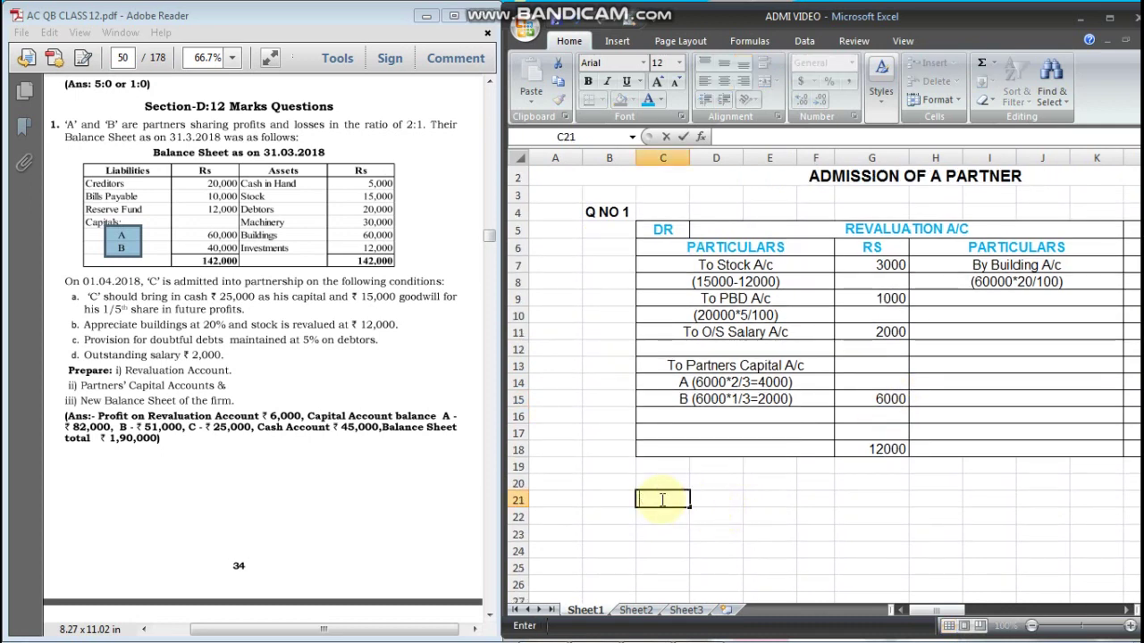
text(r)
key(Right)
key(Right)
key(Right)
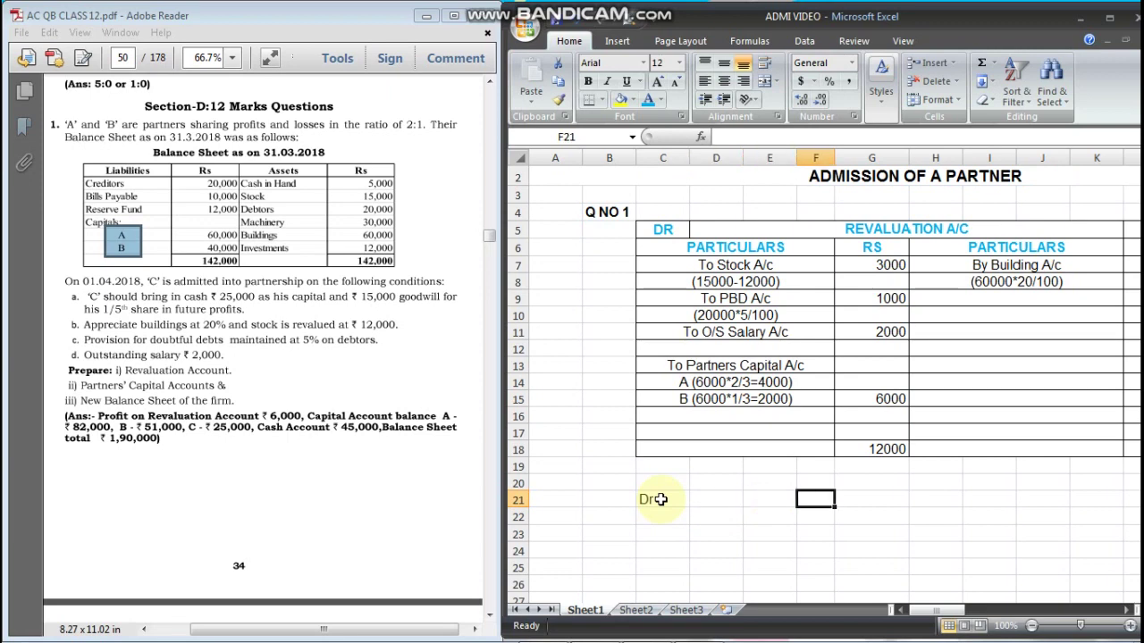
- Enter the account title "Cash A/c" in cell G21 and the credit-side label "Cr" in cell K21
key(Right)
text(Cas)
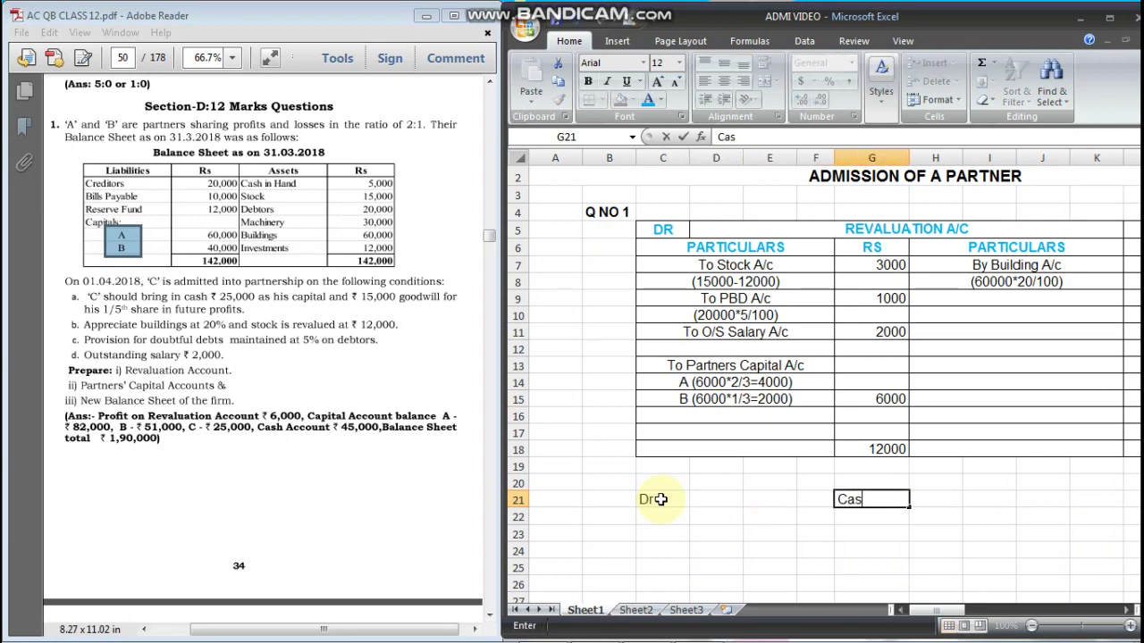
text(h A/c)
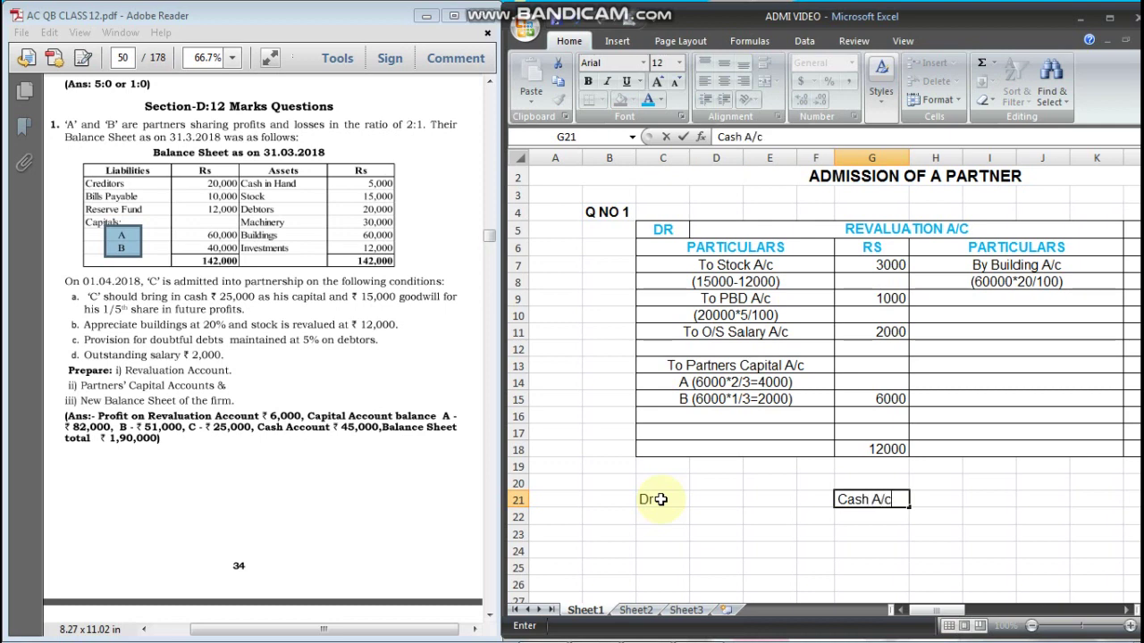
key(Right)
key(Right)
key(Right)
key(Right)
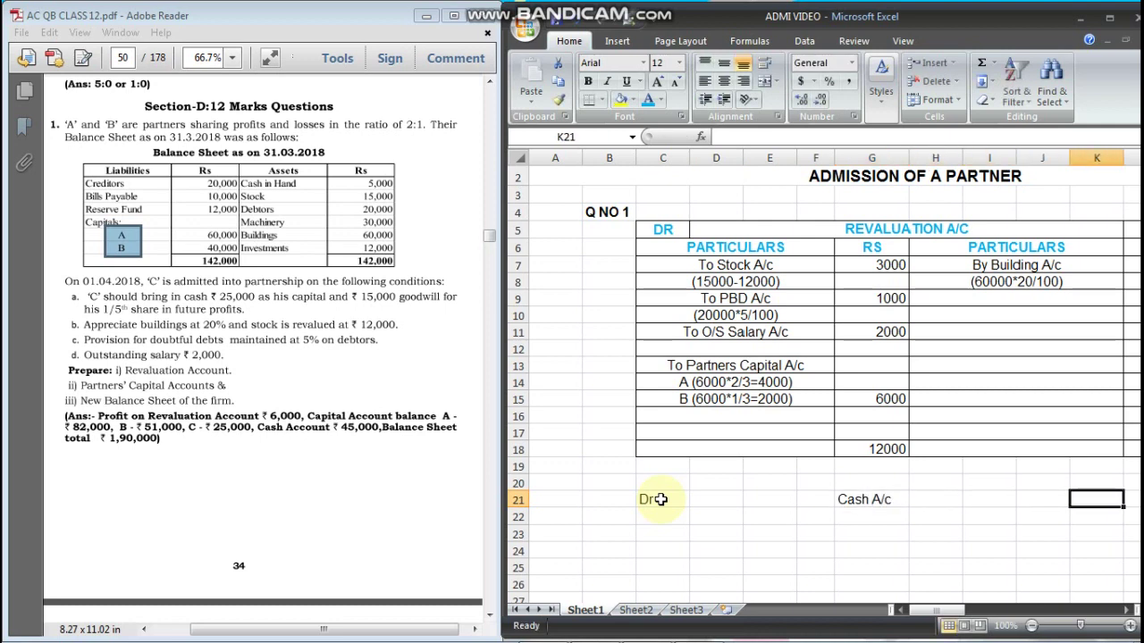
text(Cr)
key(Return)
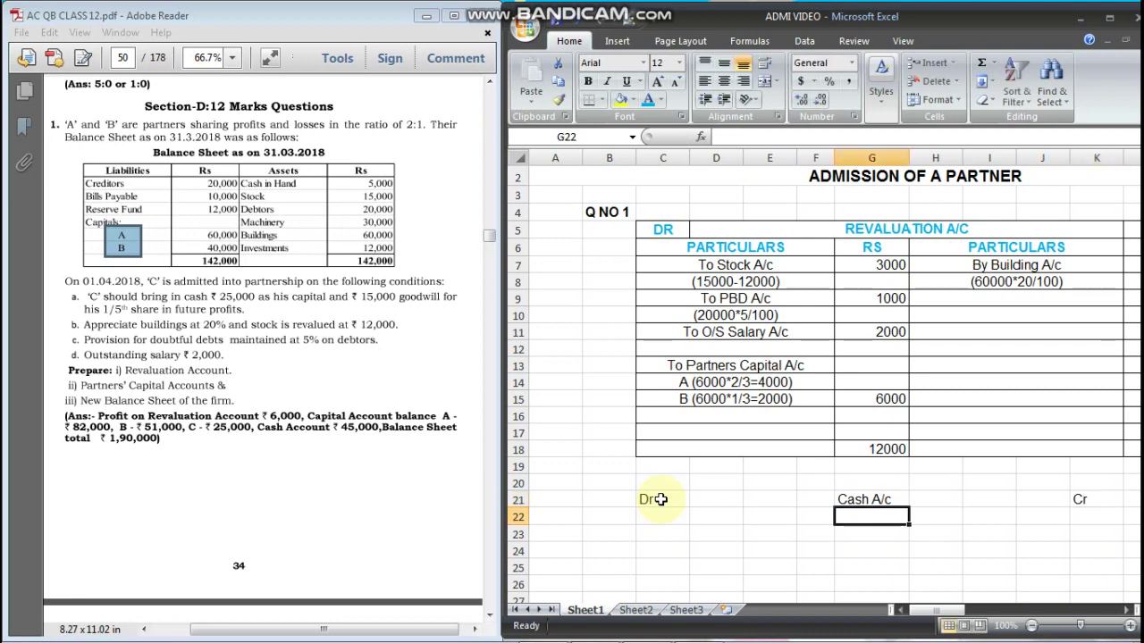
- Merge and center cells C22 to F22 below the Dr label, with the spreadsheet window maximized
key(Left)
key(Left)
key(Left)
key(Left)
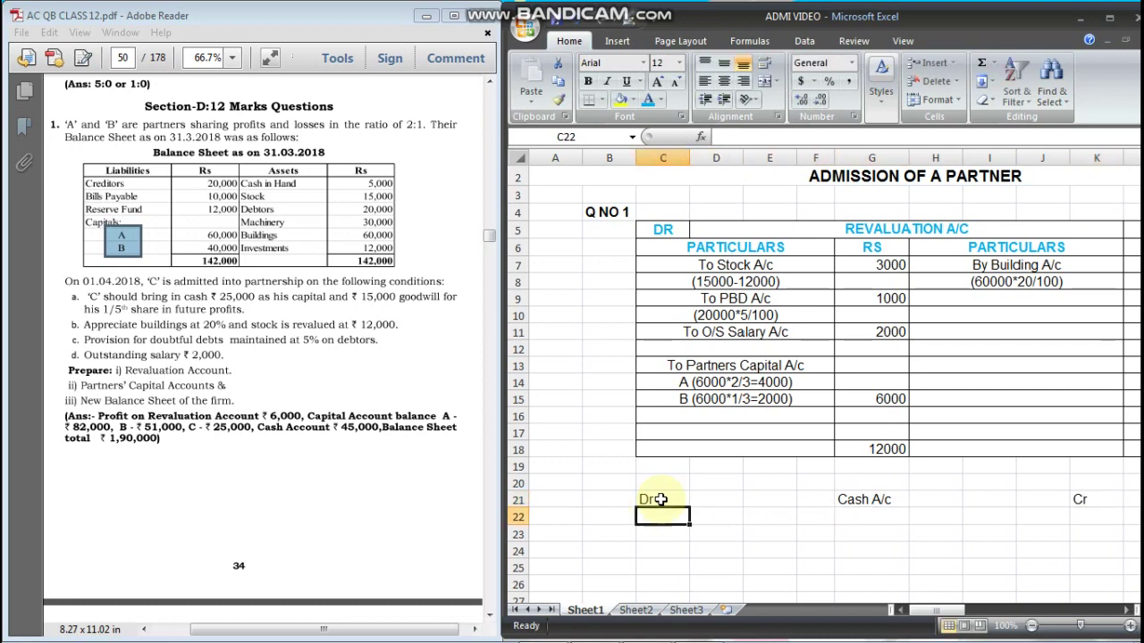
key(shift+Right)
key(shift+Right)
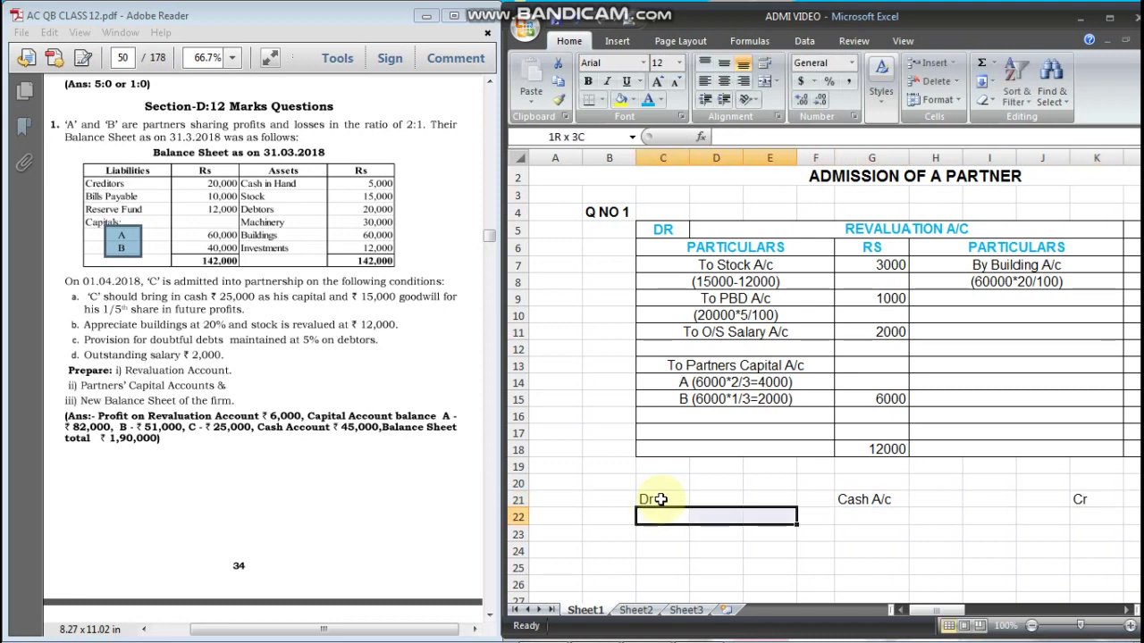
key(shift+Right)
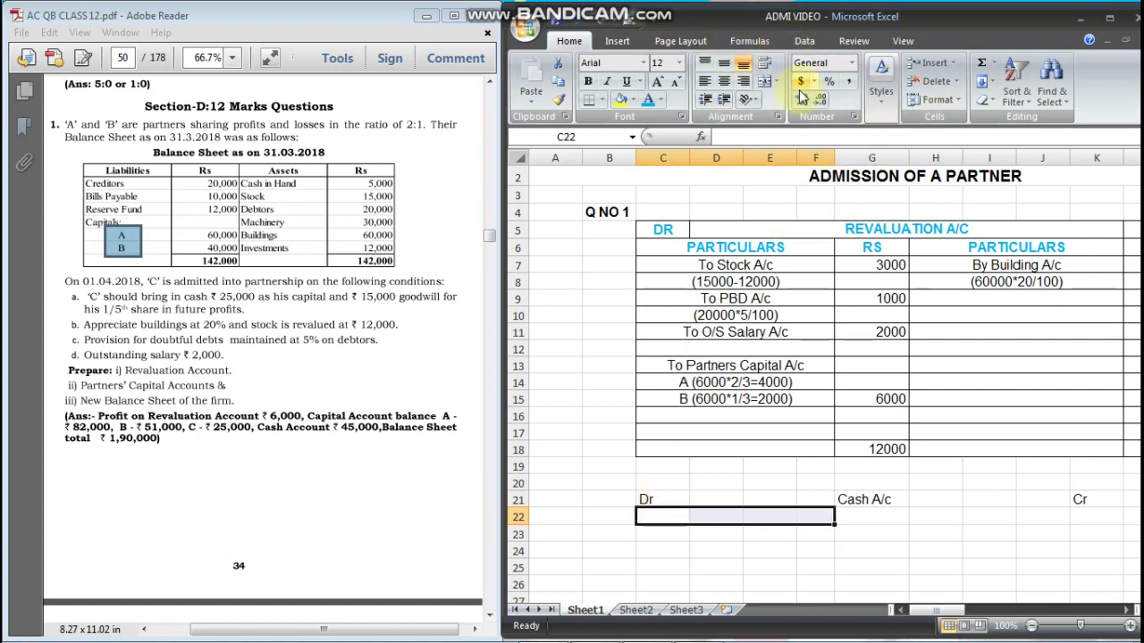
click(1109, 22)
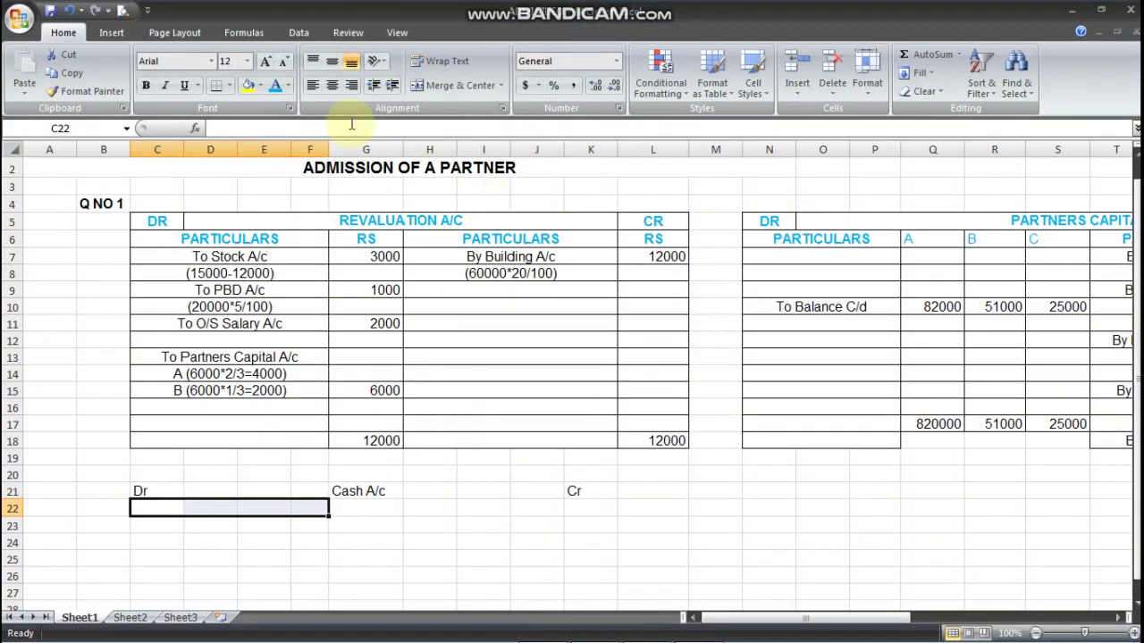
click(432, 89)
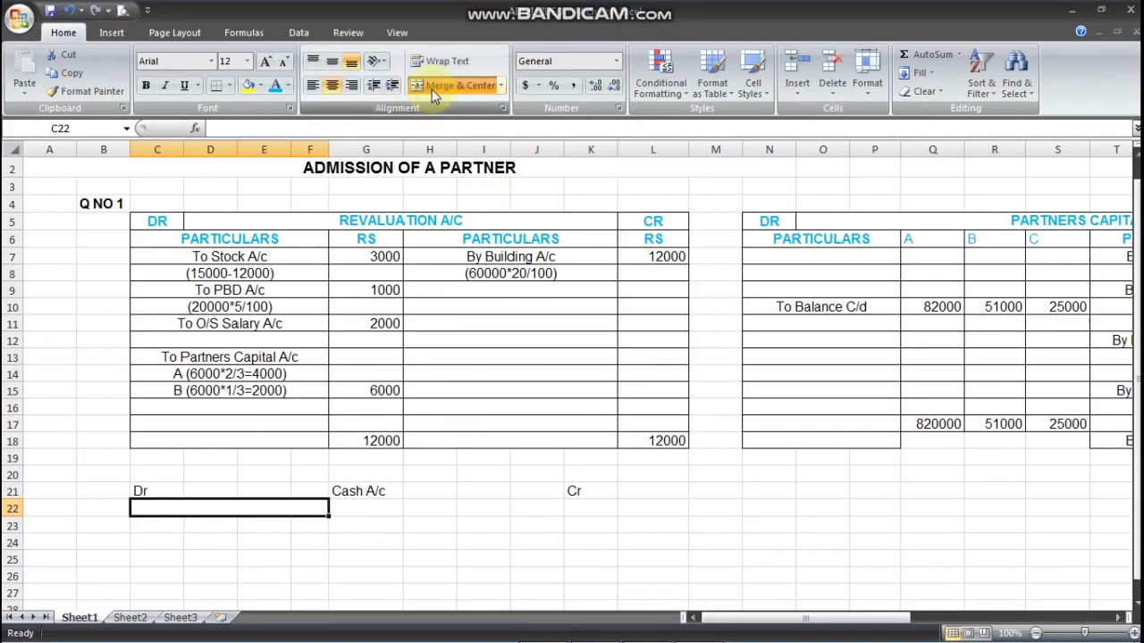
- Enter the debit-side column headings "Particulars" in merged cell C22 and "Rs" in cell G22
text(Opart)
key(BackSpace)
key(BackSpace)
key(BackSpace)
key(BackSpace)
text(Par)
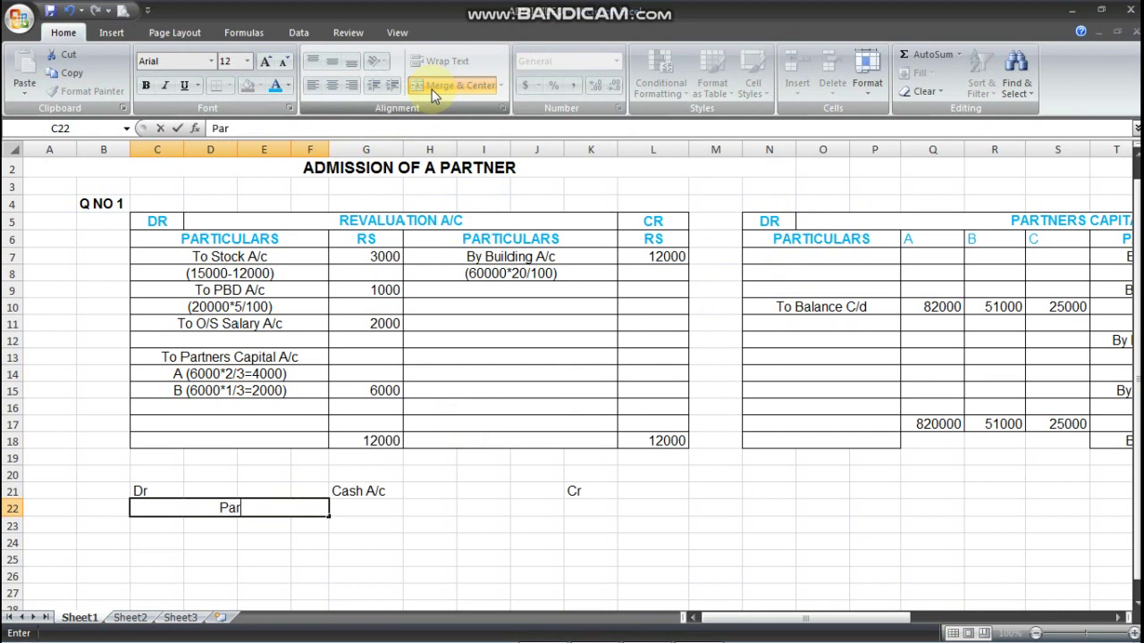
text(ticulars)
key(Tab)
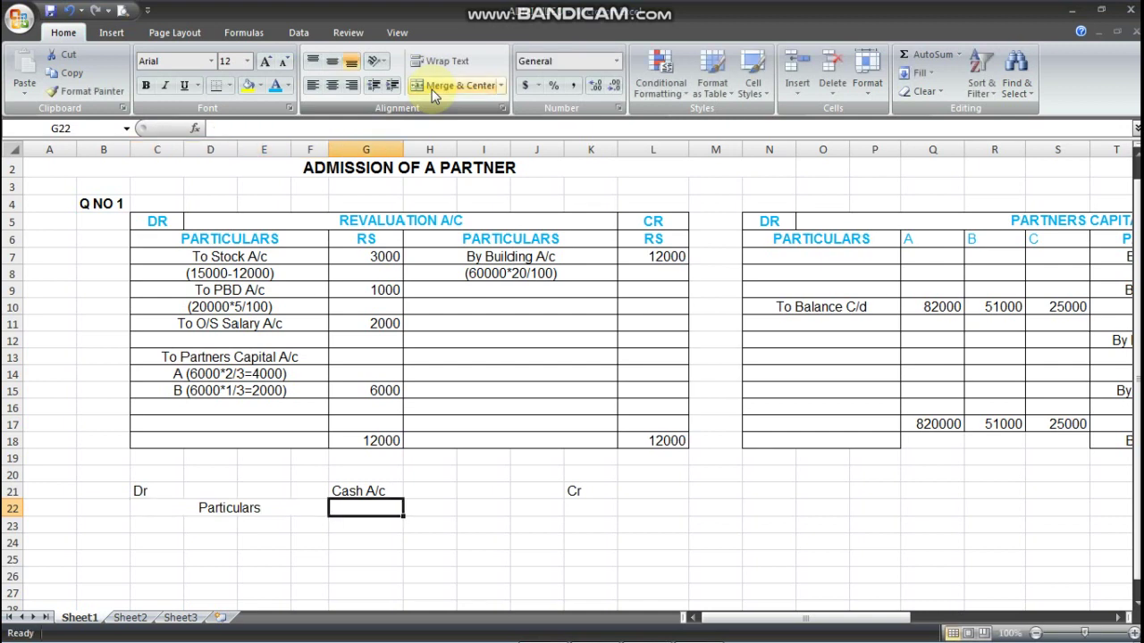
text(Rs)
key(Tab)
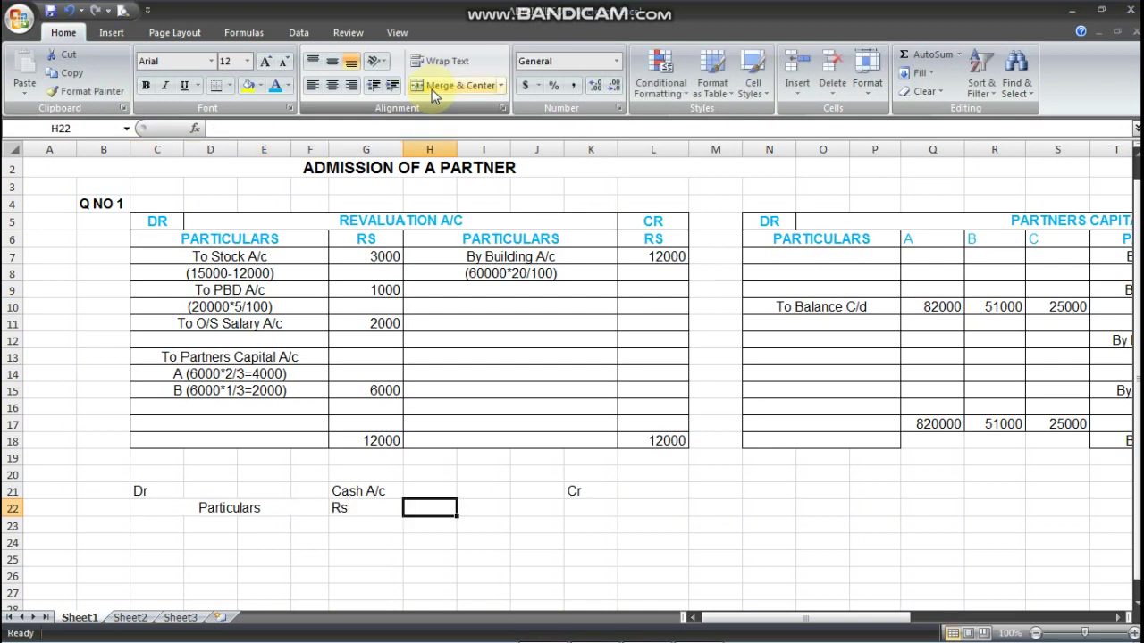
- Merge and center cells H22 to J22 and enter the credit-side headings "Particulars" there and "Rs" in cell K22
key(shift+Right)
key(shift+Right)
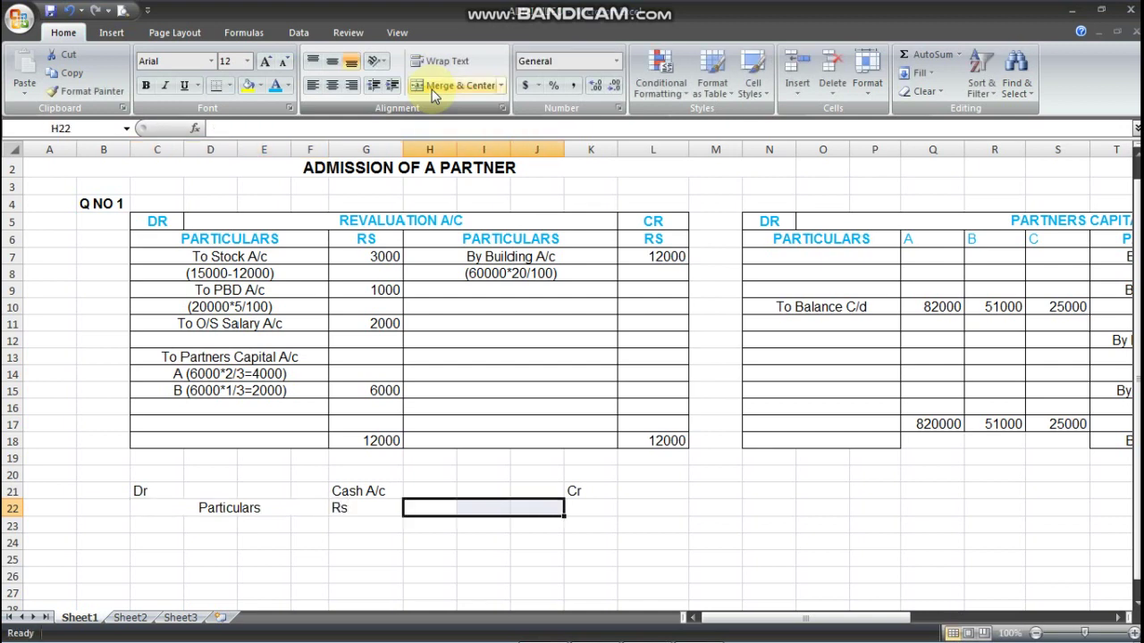
click(432, 89)
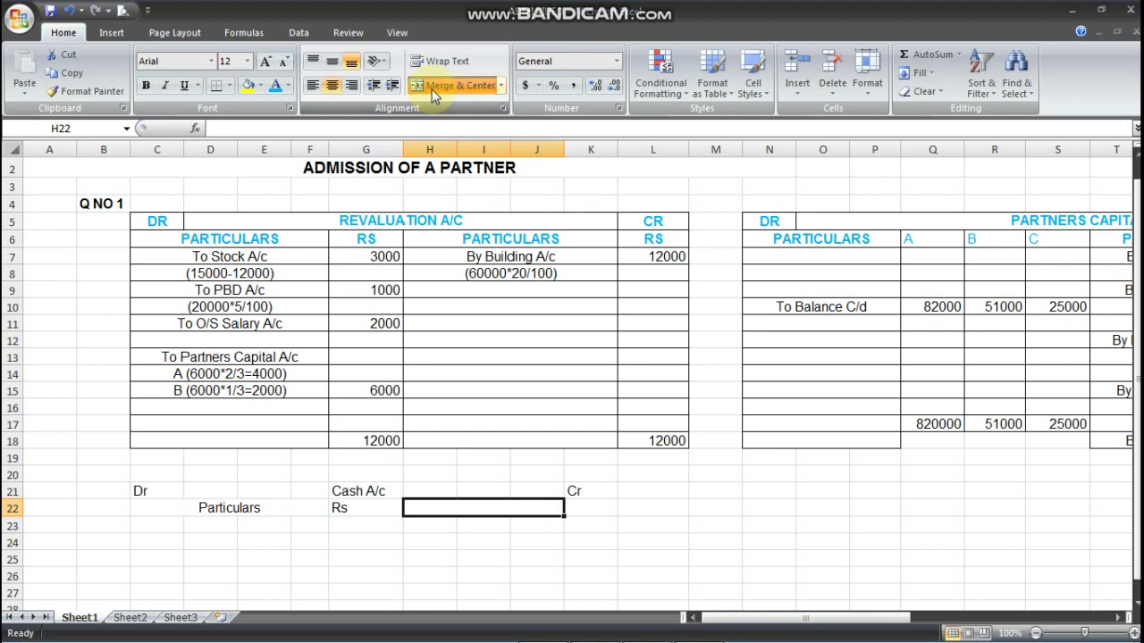
text(Particulat)
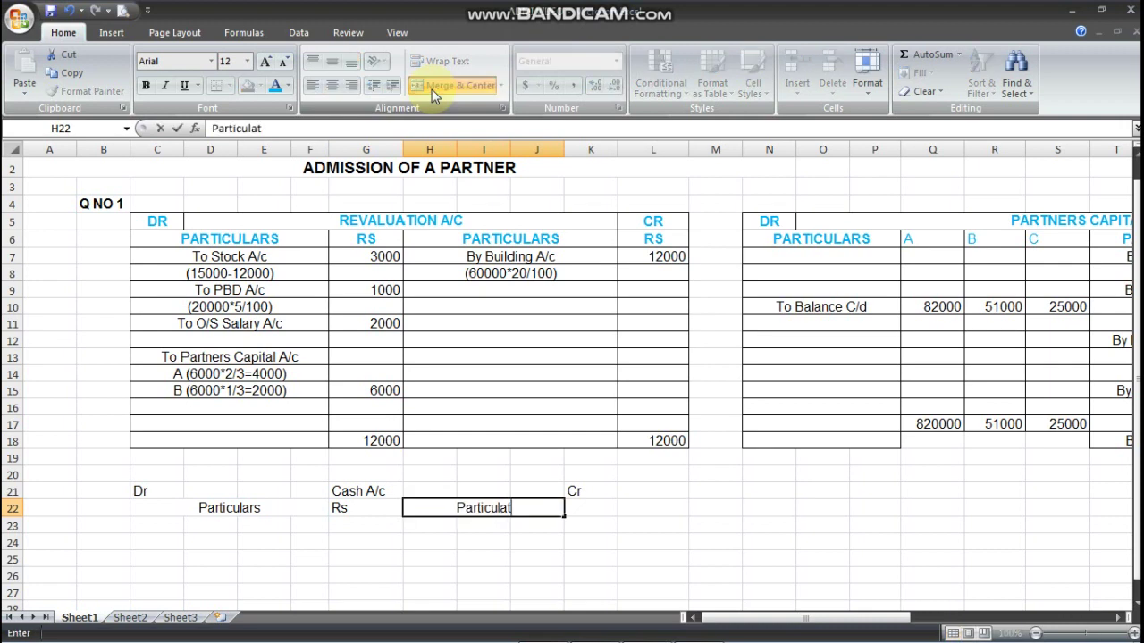
key(BackSpace)
text(rs)
key(Tab)
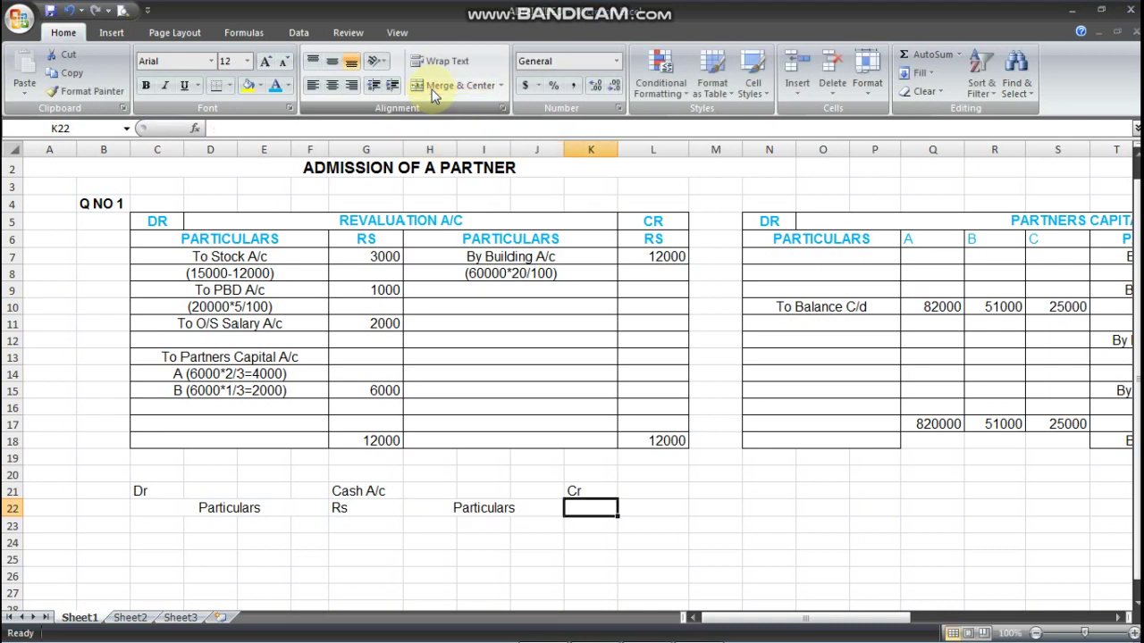
text(Rs)
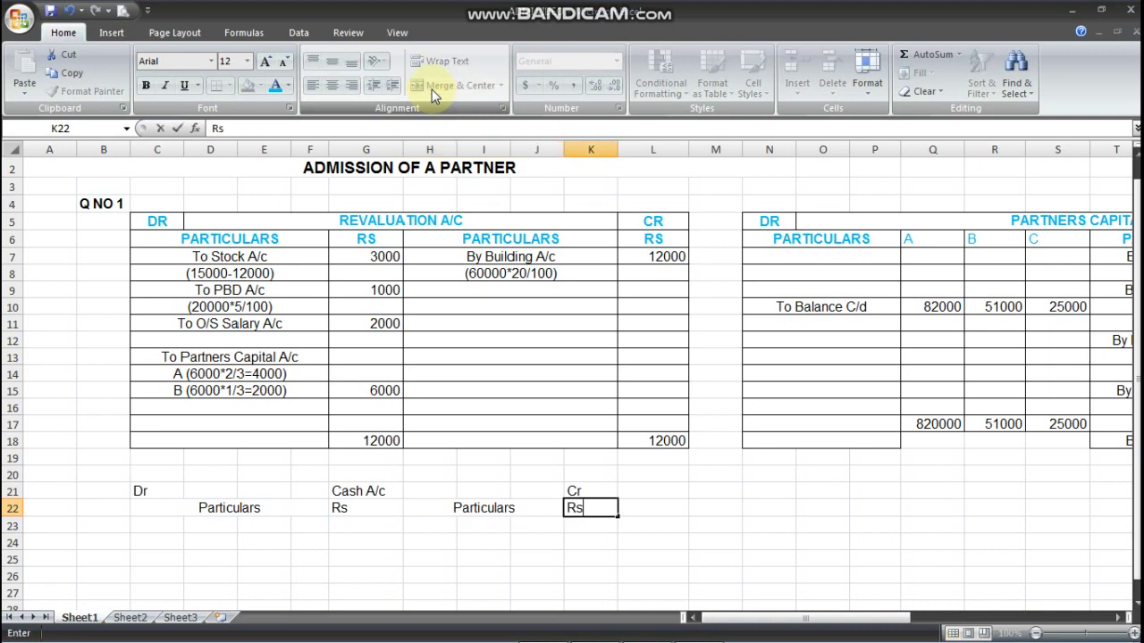
key(Return)
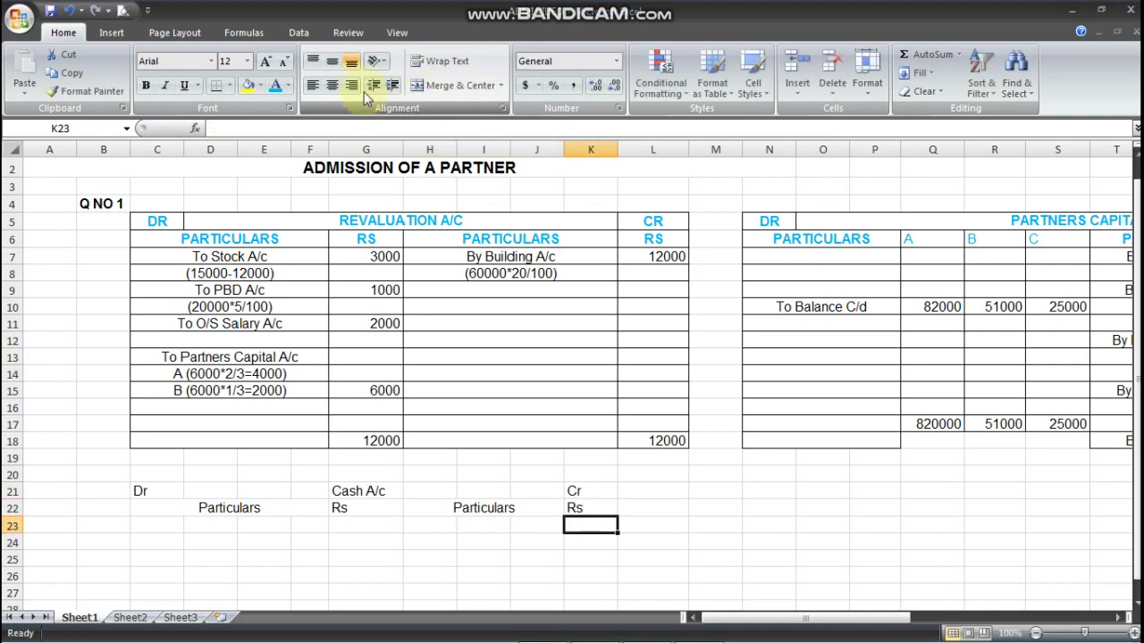
- Apply all borders to the Cash account range C21 to K30
scroll(557, 199, down, 2)
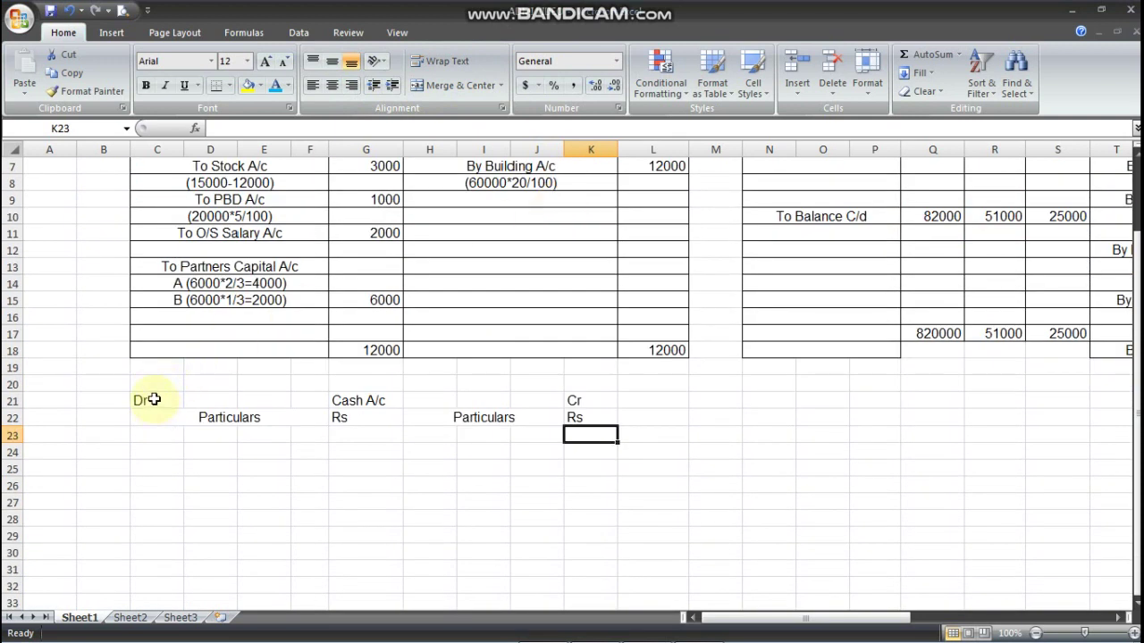
drag(154, 402, 593, 554)
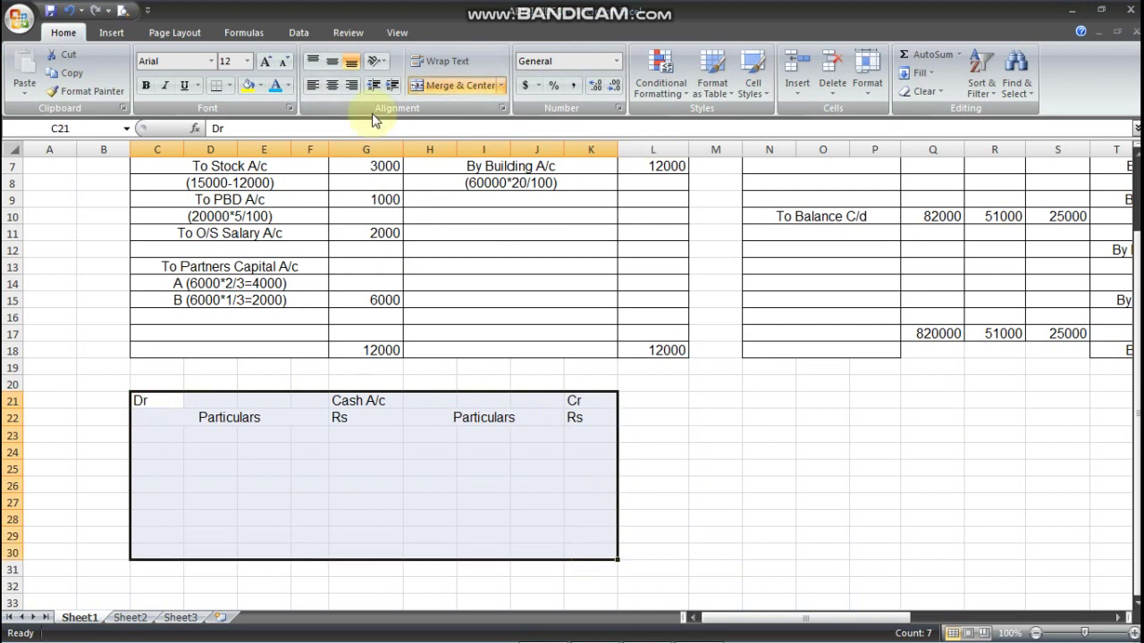
click(233, 89)
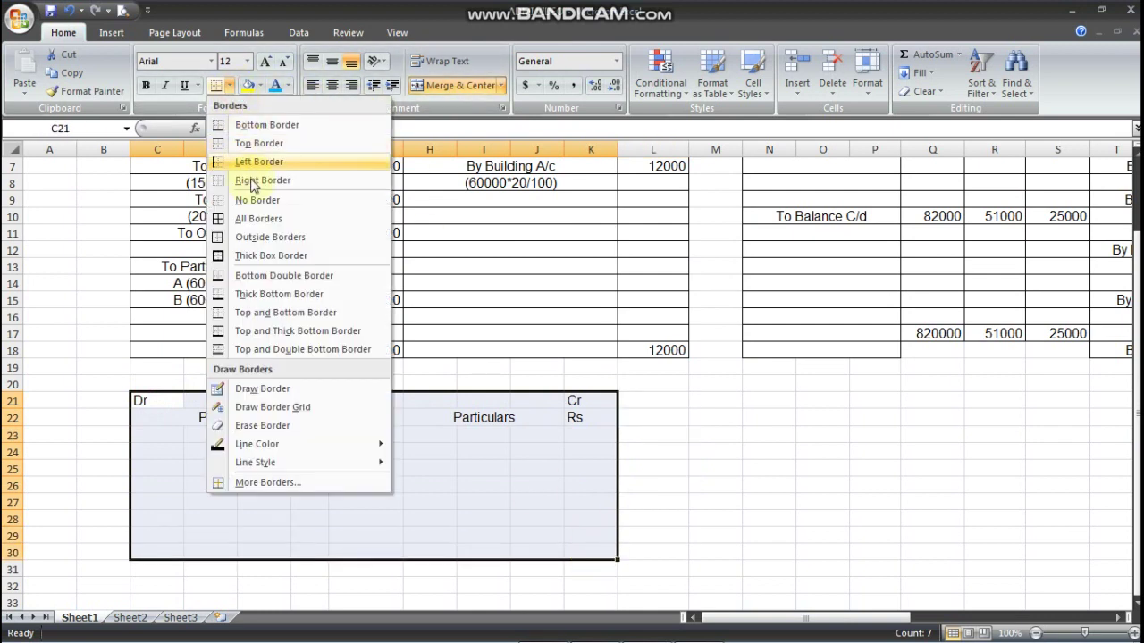
click(267, 222)
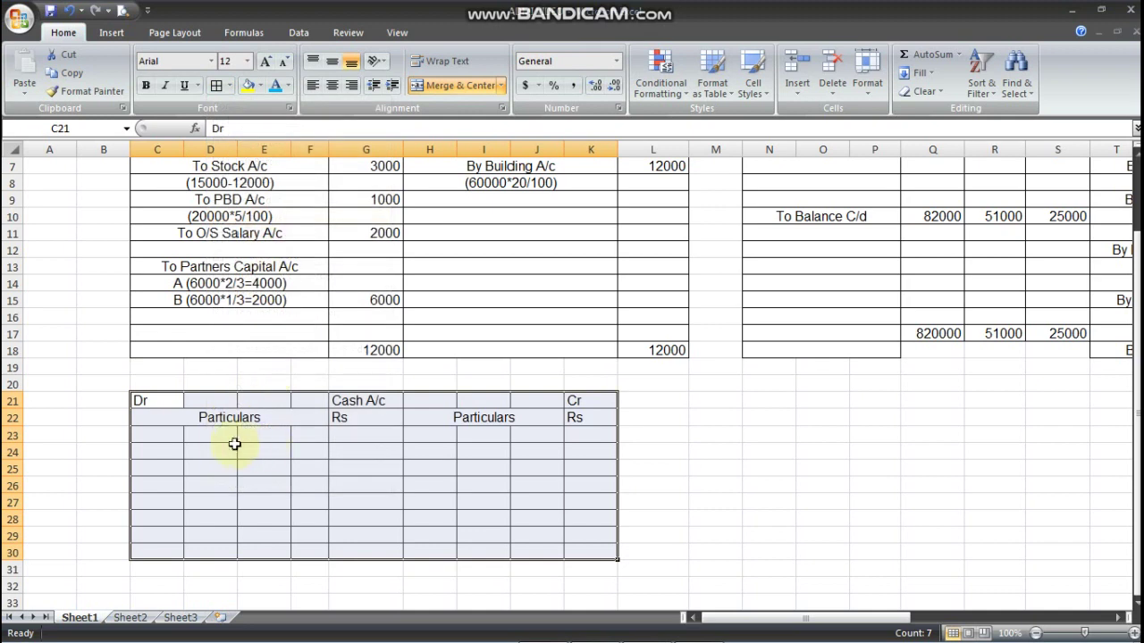
- Merge and center cells C23 to F23 under the debit-side Particulars and fill the merged format down to row 30
click(221, 440)
key(Left)
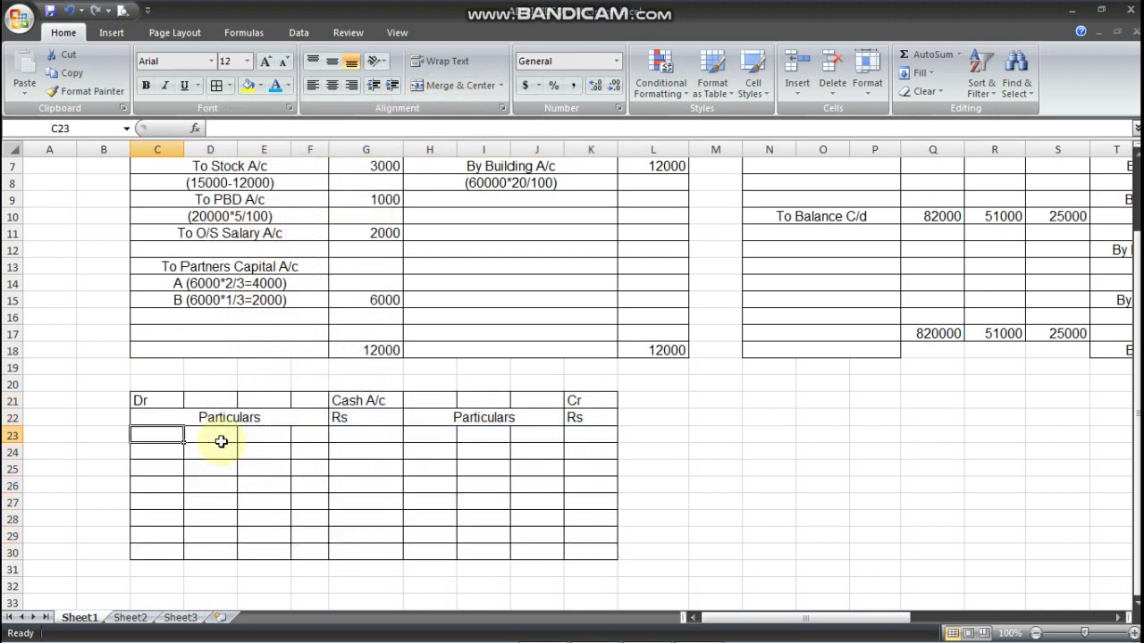
key(shift+Right)
key(shift+Right)
key(shift+Right)
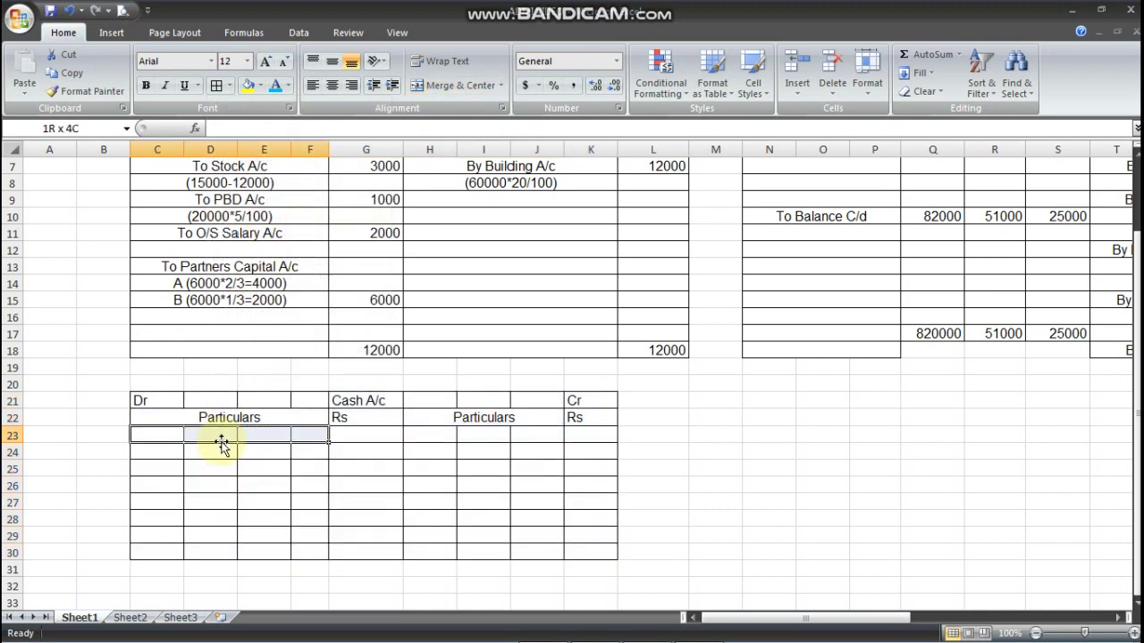
click(466, 88)
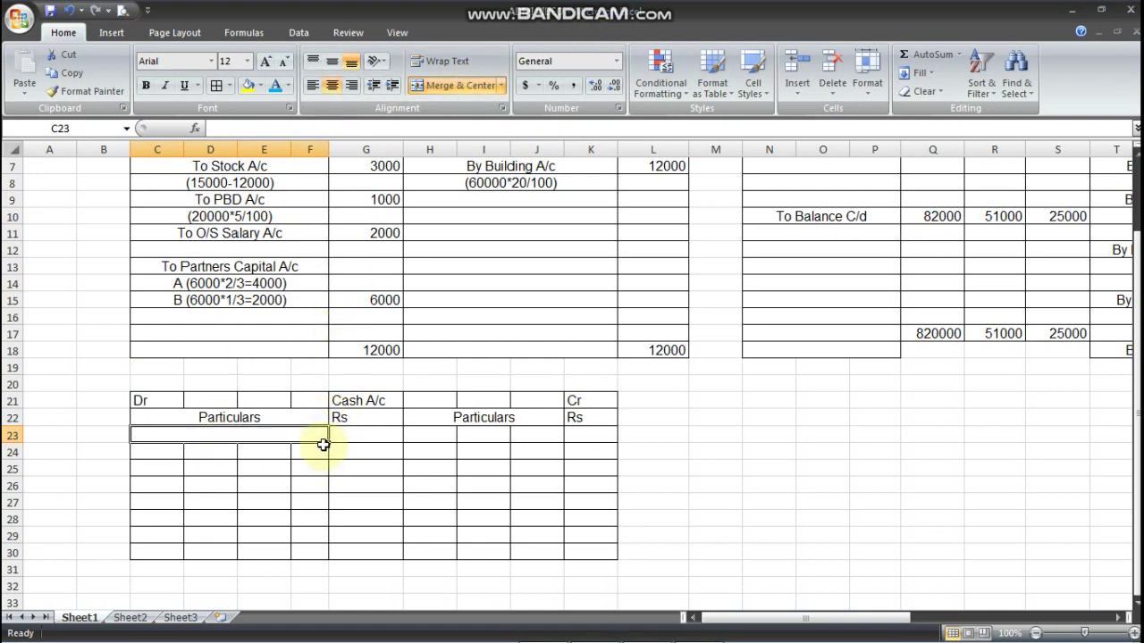
drag(331, 445, 325, 558)
drag(324, 553, 320, 550)
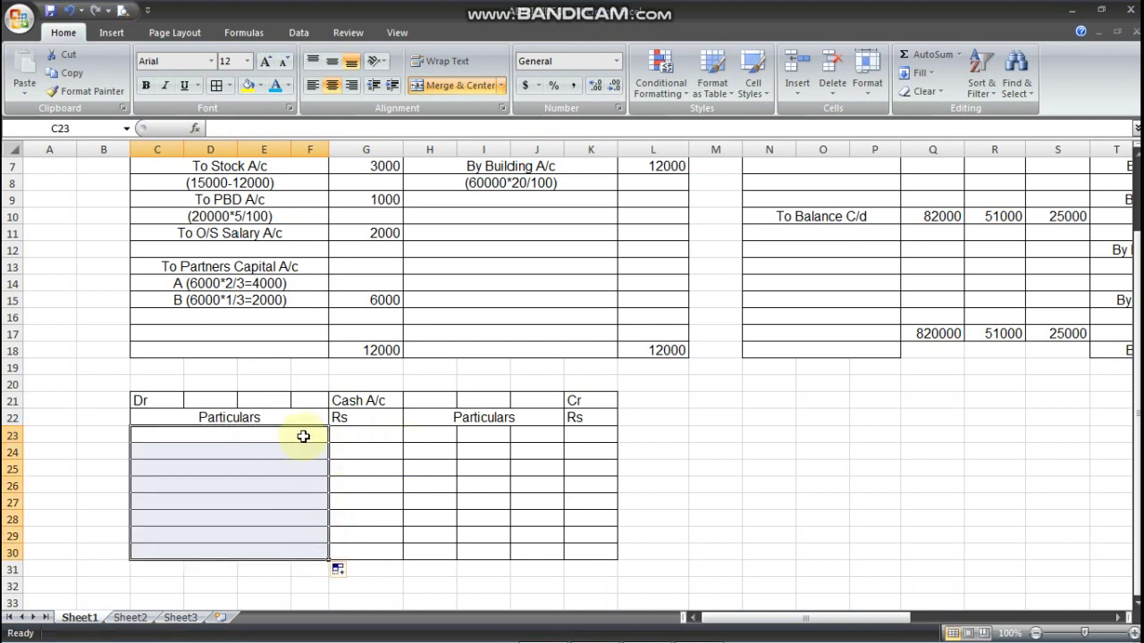
- Try to copy the merged debit-side rows onto cells H23 to J30 and undo the paste
key(ctrl+c)
key(Right)
key(Right)
key(shift+Right)
key(shift+Right)
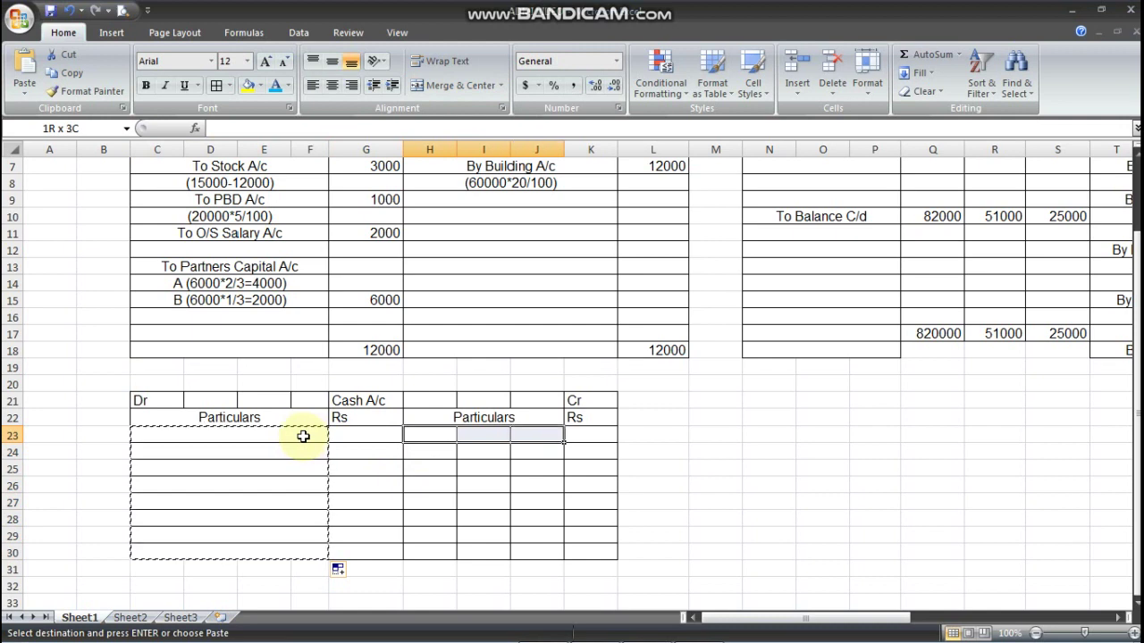
key(shift+Down)
key(shift+Down)
key(shift+Down)
key(shift+Down)
key(shift+Down)
key(shift+Down)
key(shift+Down)
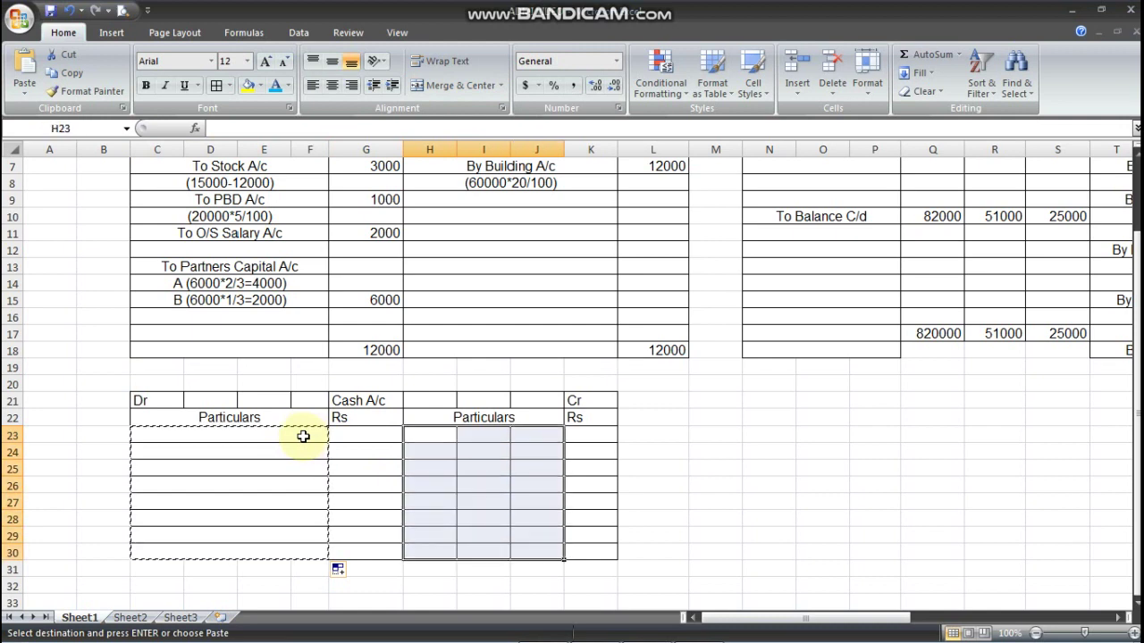
key(ctrl+v)
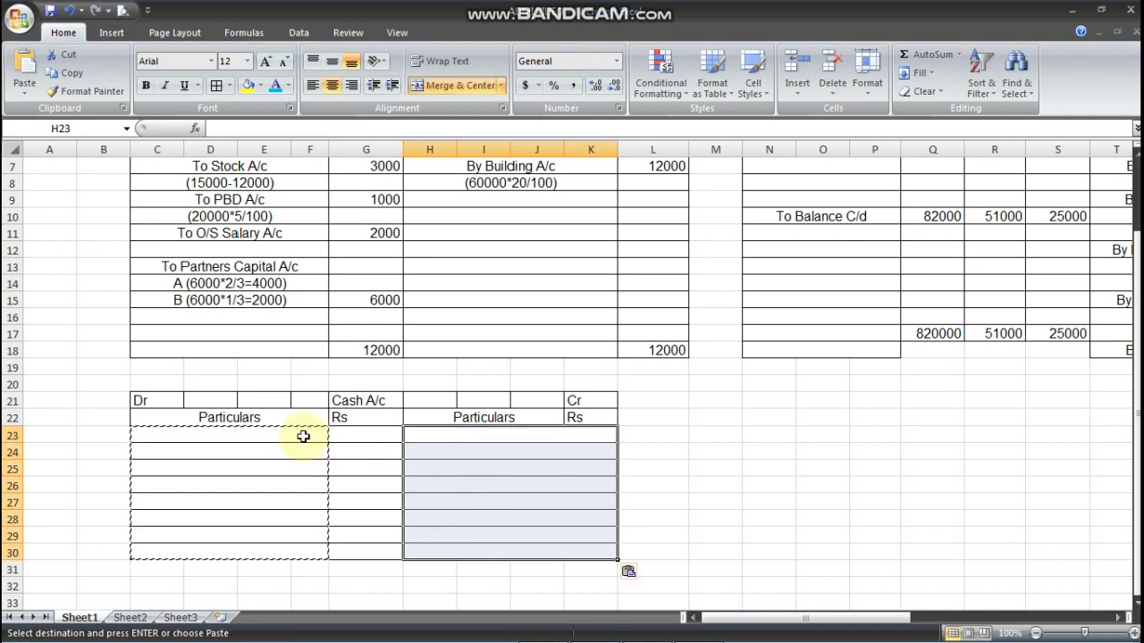
key(ctrl+z)
- Merge and center cells H23 to J23 under the credit-side Particulars and fill the merged format down to row 30
key(Right)
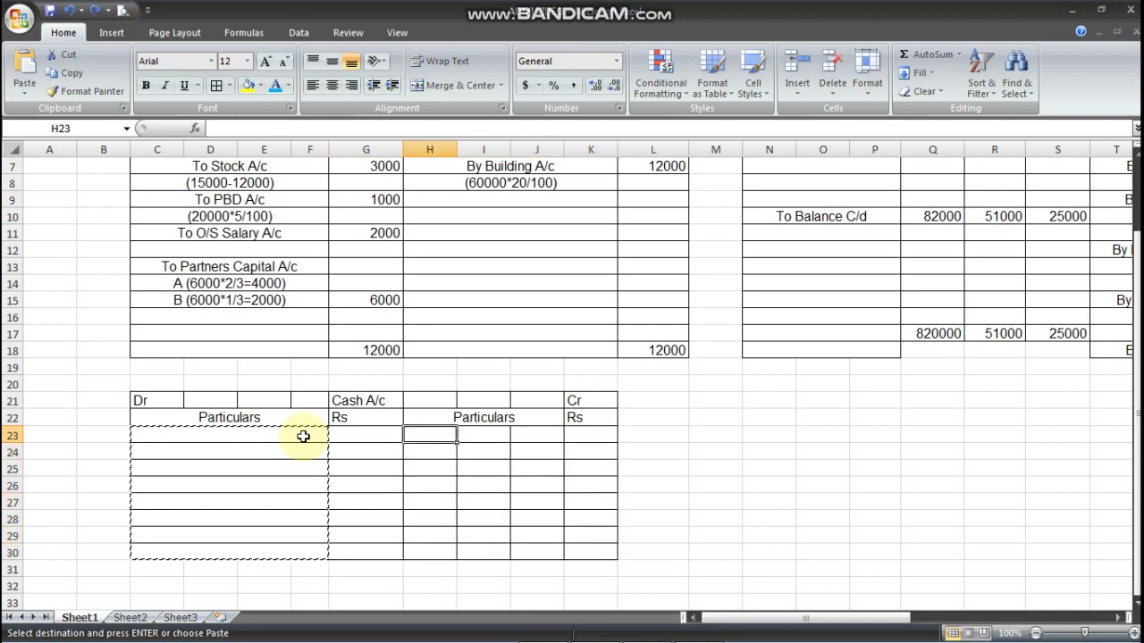
key(shift+Right)
key(shift+Right)
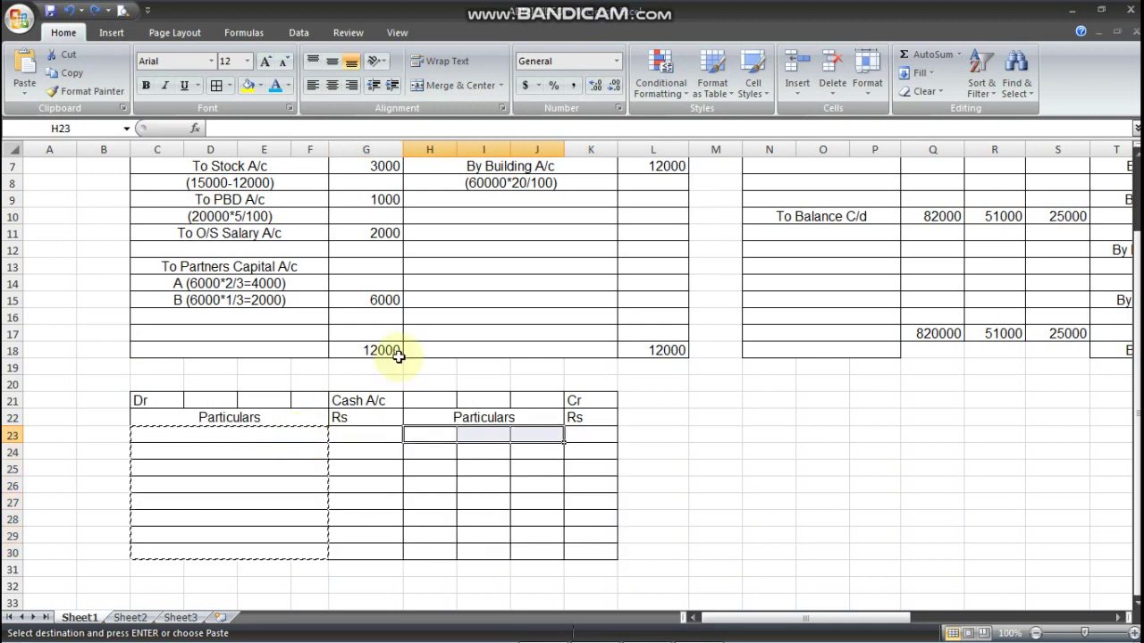
click(458, 86)
key(shift+Down)
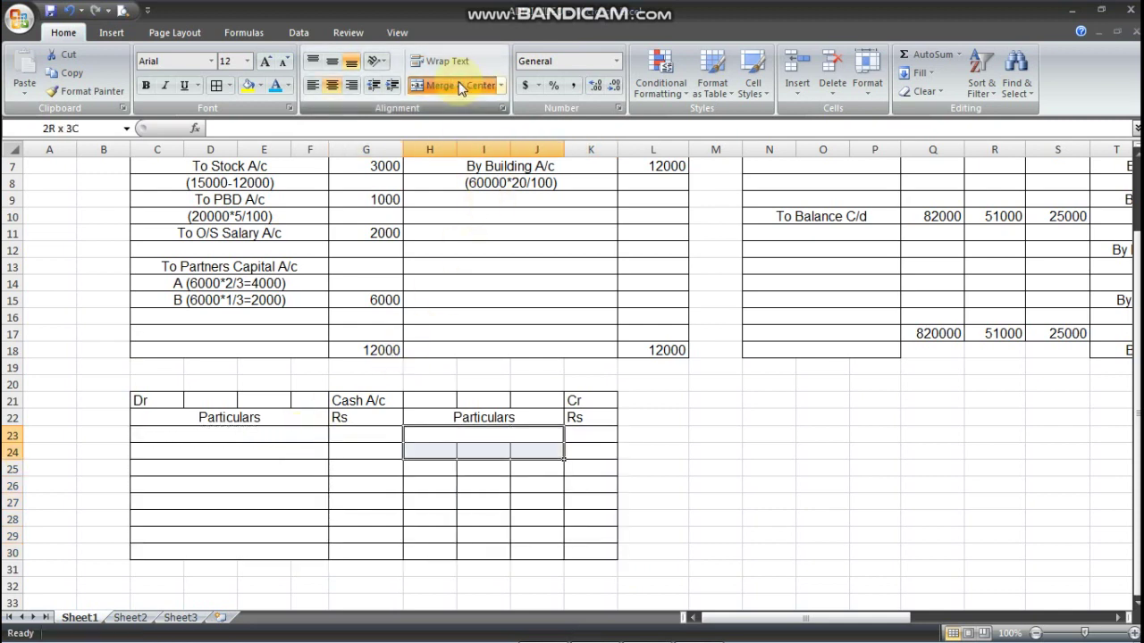
click(520, 439)
drag(561, 440, 542, 556)
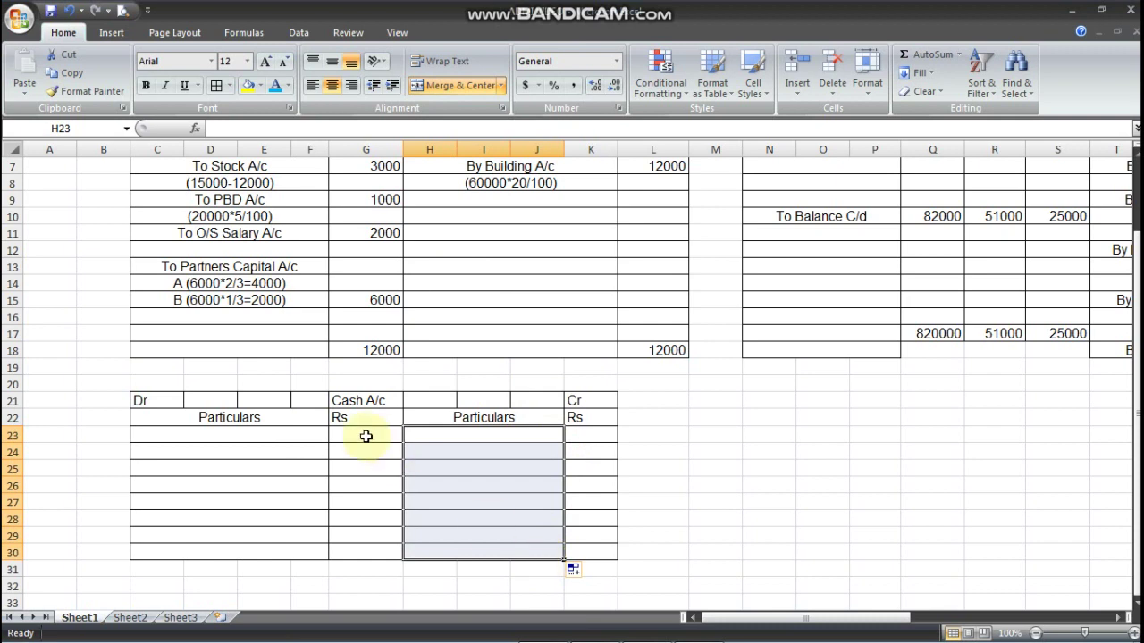
click(427, 439)
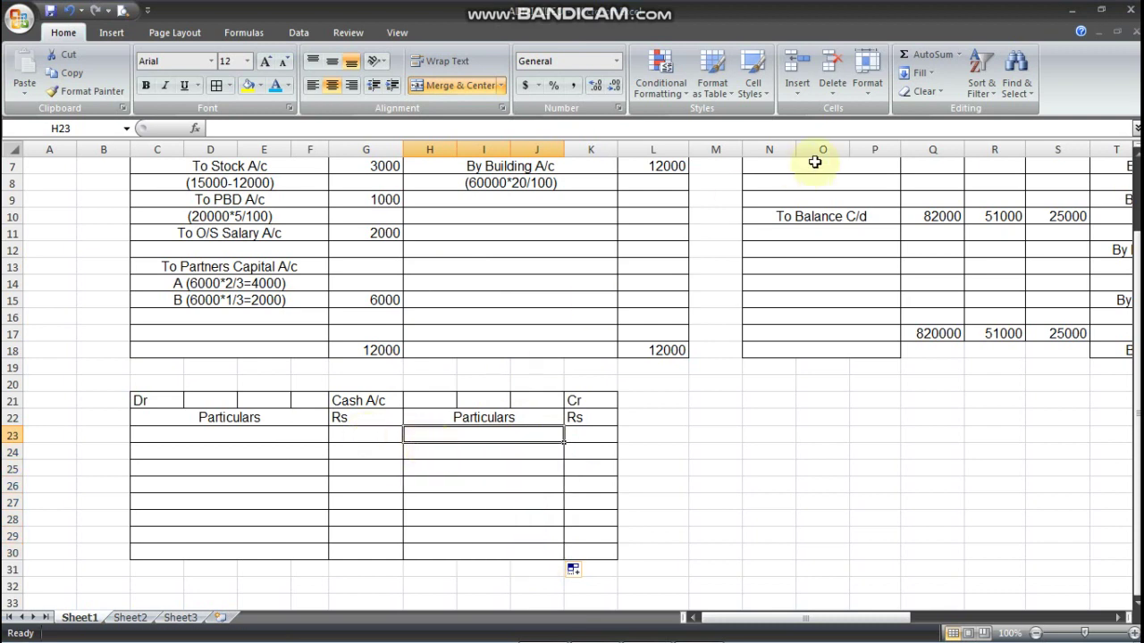
mouse_move(724, 9)
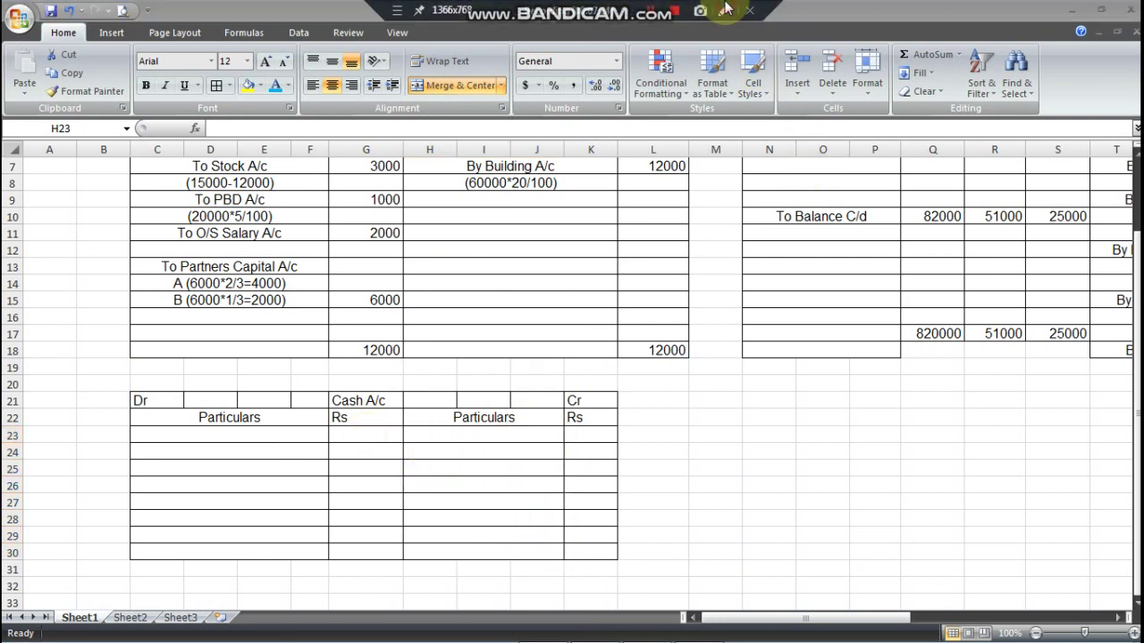
- Show the question PDF beside the workbook and enter "To Balance B/c" in the Cash account's first debit row, C23
double_click(891, 7)
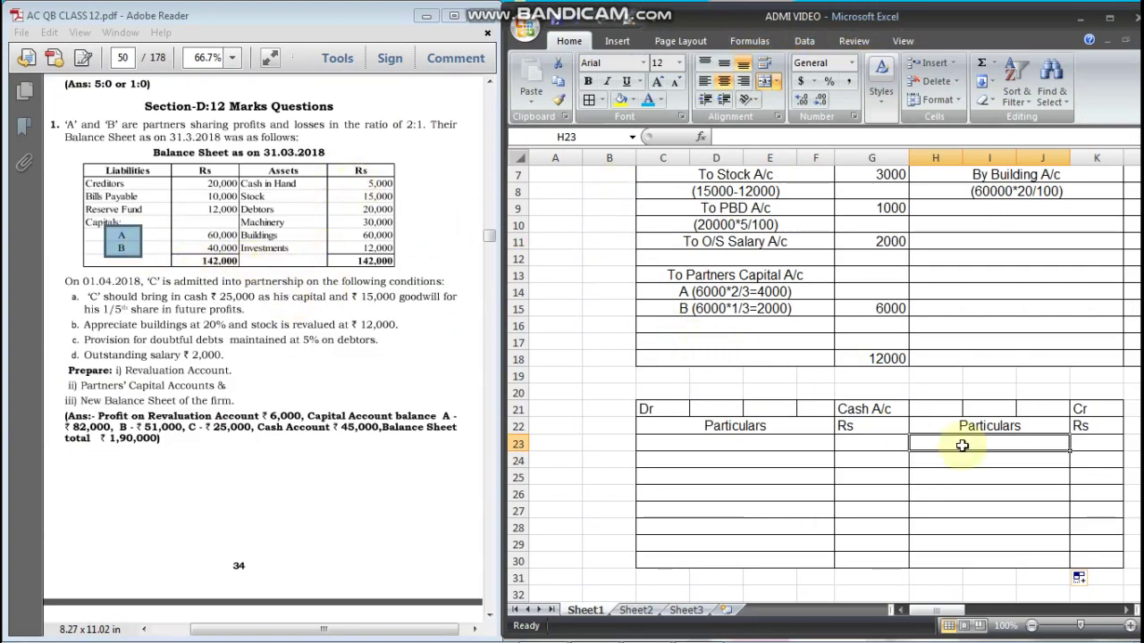
key(Left)
key(Left)
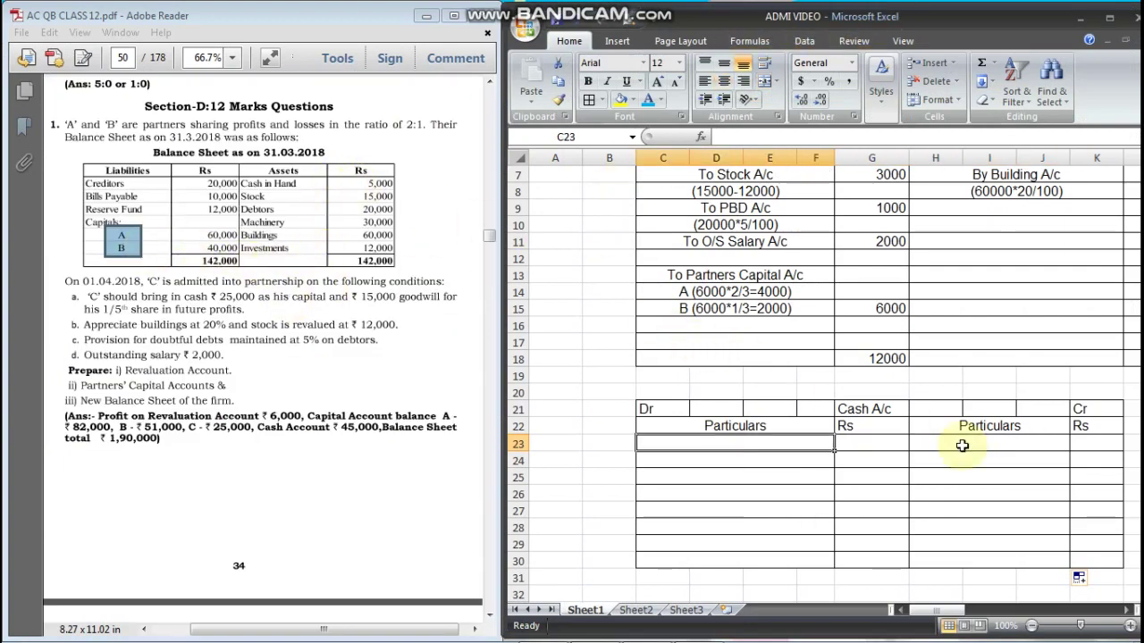
text(To Ba)
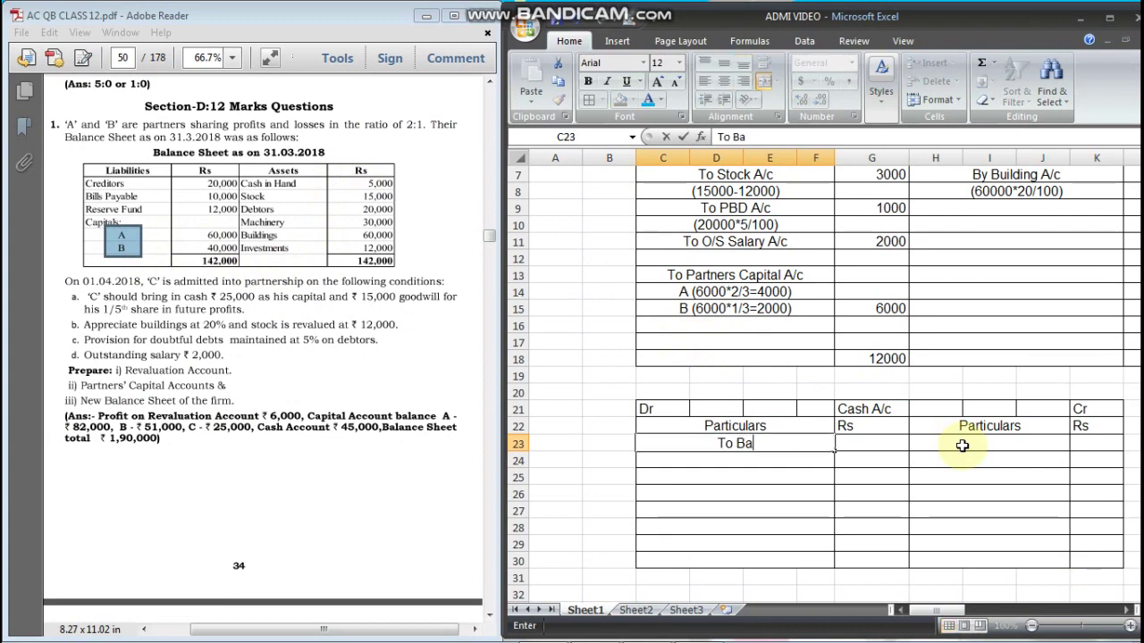
text(lance B/c)
key(Tab)
key(Left)
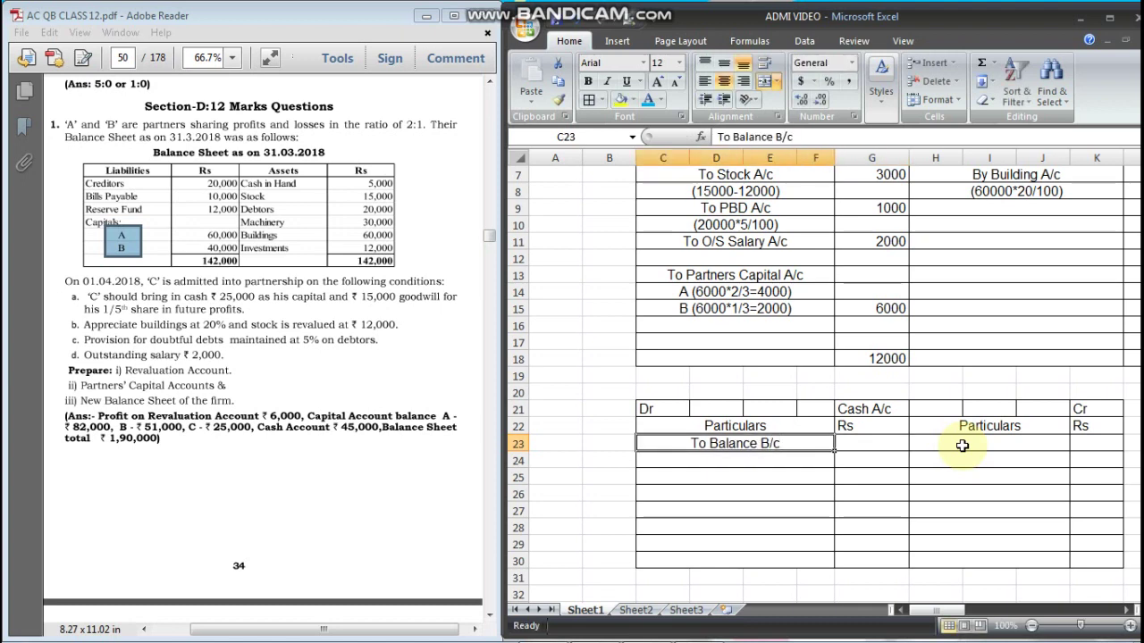
- Correct the label in C23 to "To Balance B/d" and enter 5000 as its amount in G23
double_click(795, 444)
key(BackSpace)
text(d)
key(Tab)
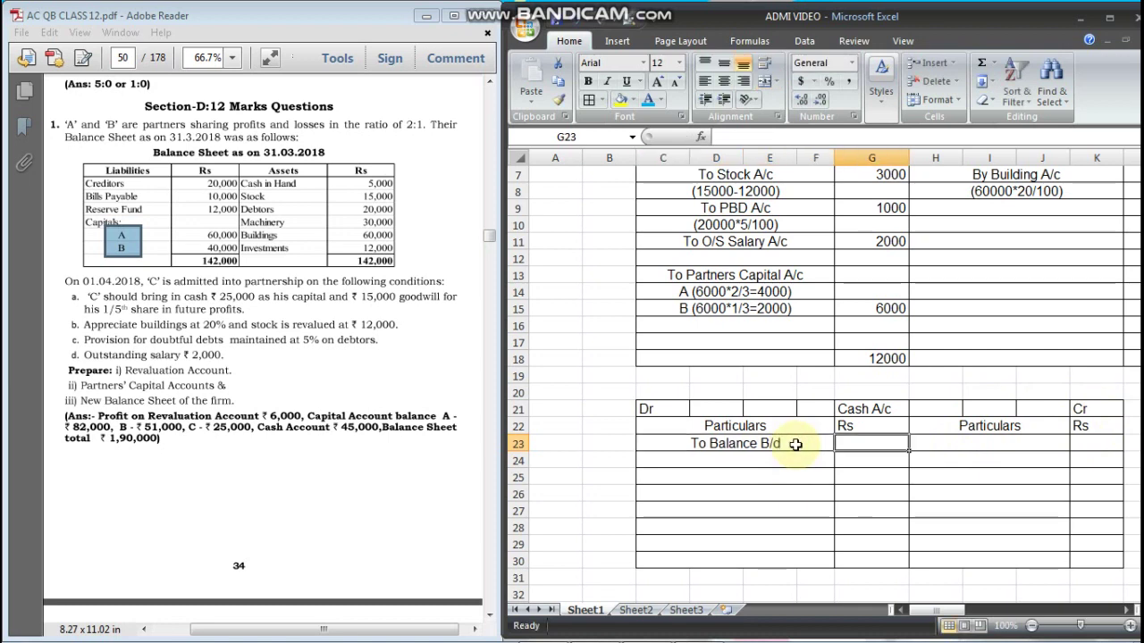
text(5000)
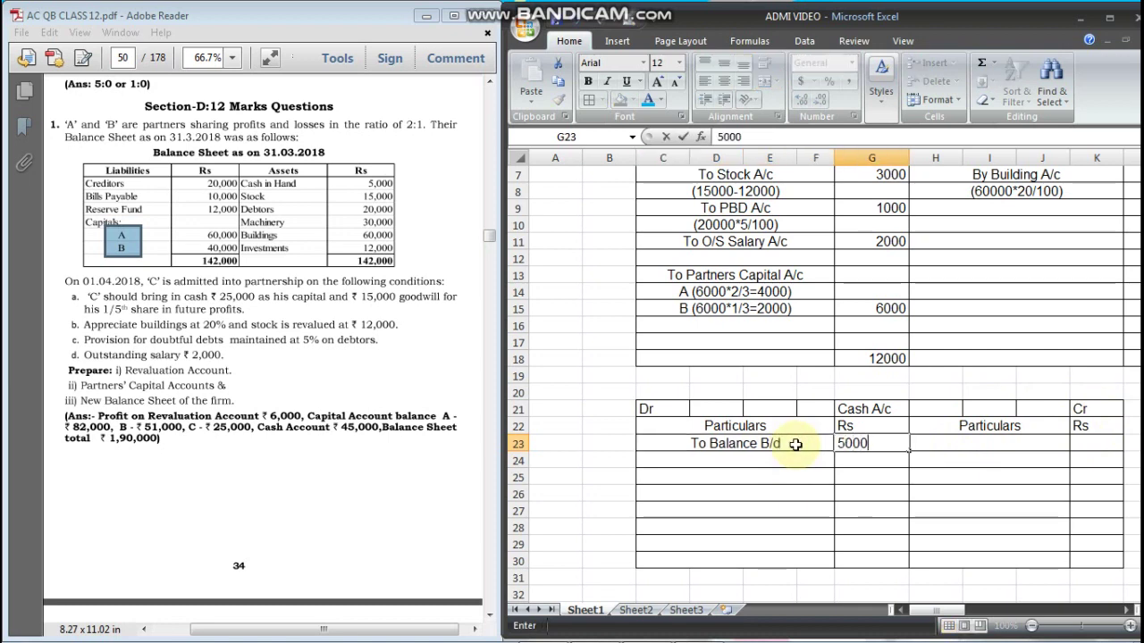
key(Return)
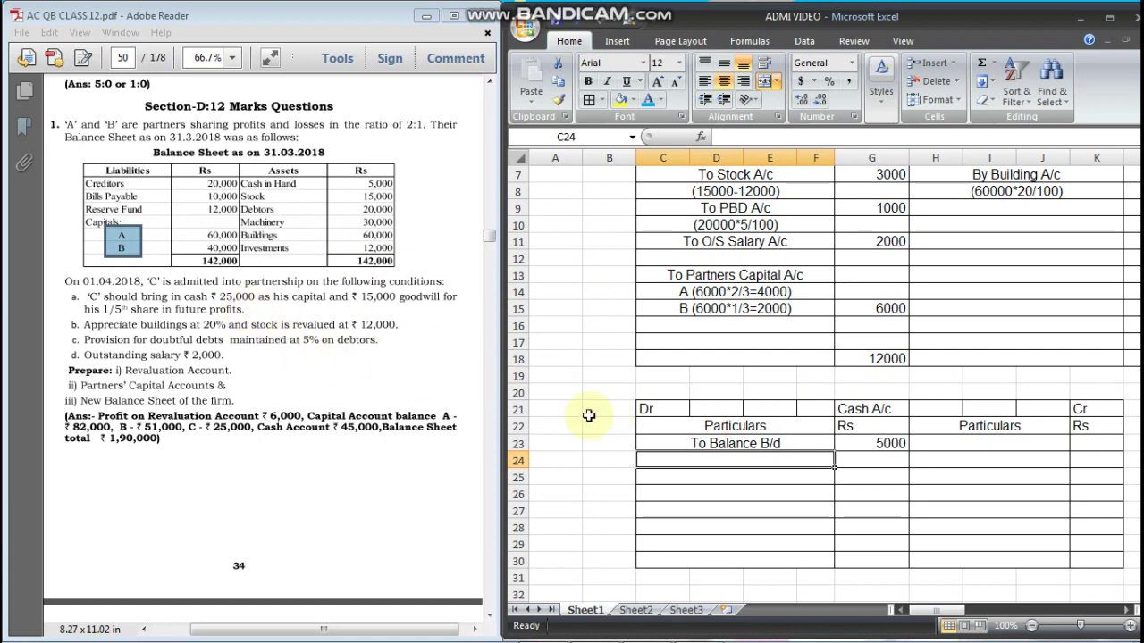
- Check the cash entry in the Partners Capital account and enter "To C Capital A/c" with 25000 in row 24 of the Cash account's debit side
scroll(1028, 420, right, 5)
scroll(1032, 424, right, 5)
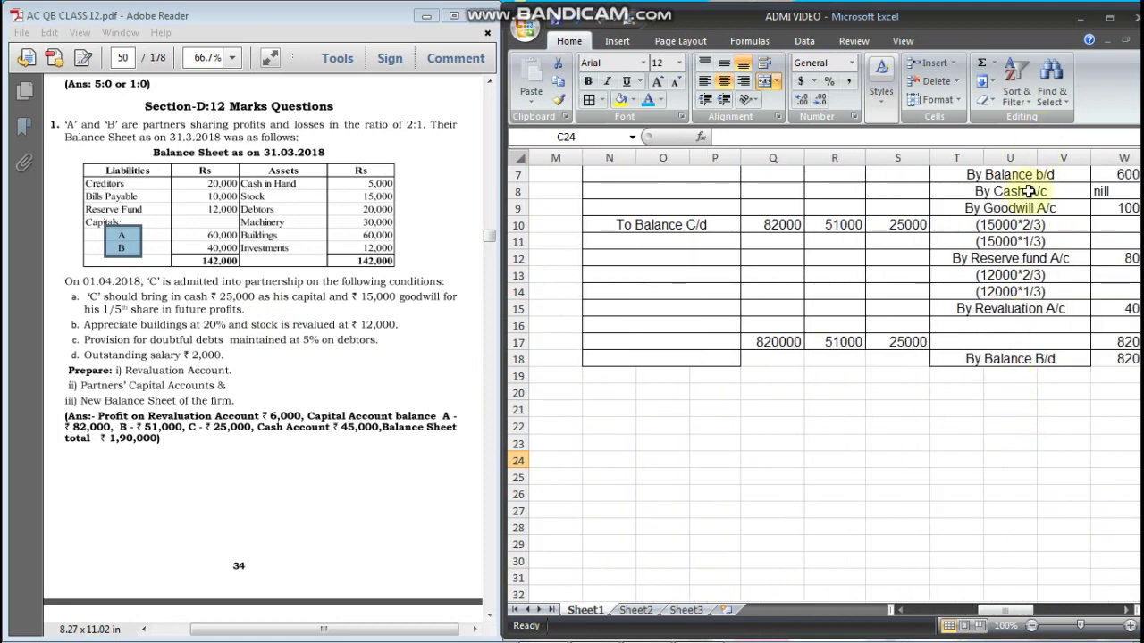
scroll(1029, 191, up, 2)
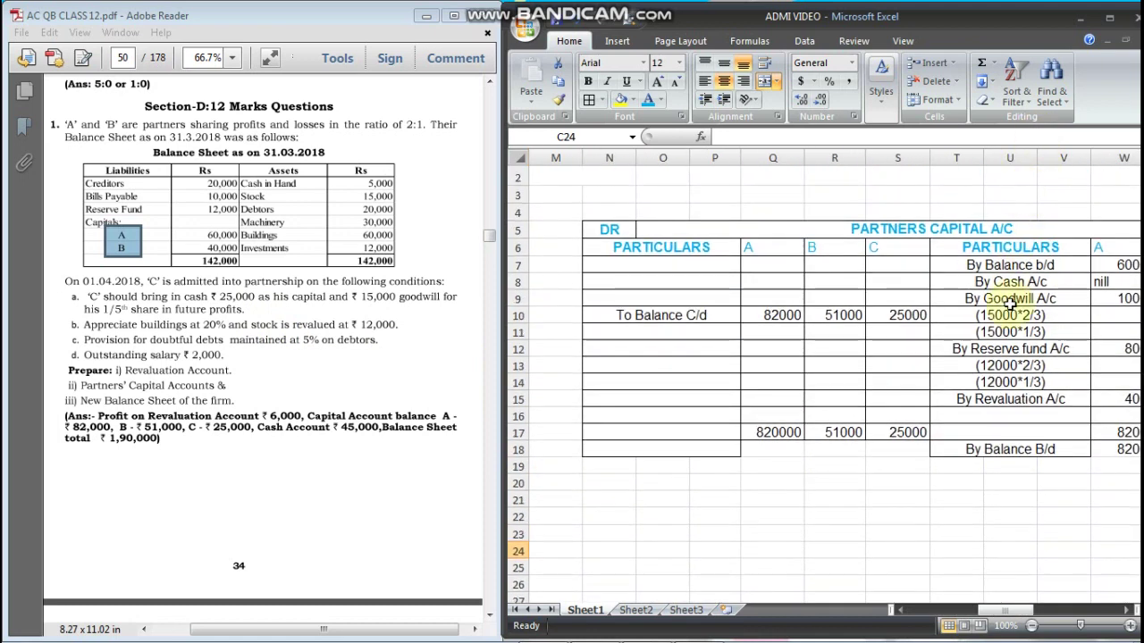
scroll(1027, 322, right, 3)
scroll(1026, 320, right, 3)
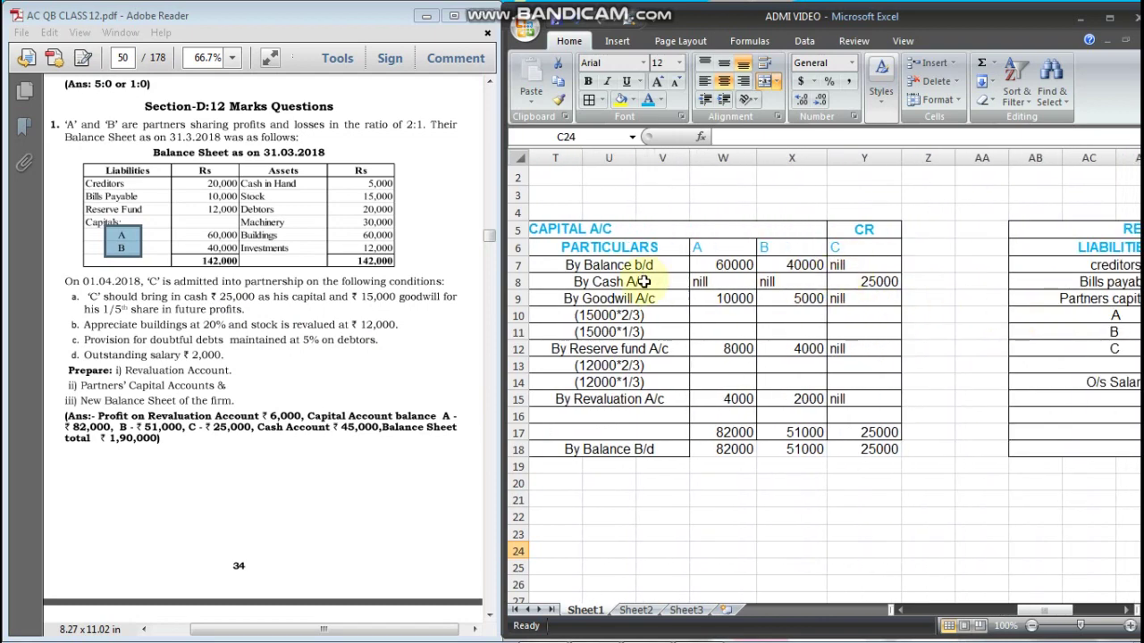
scroll(860, 249, left, 10)
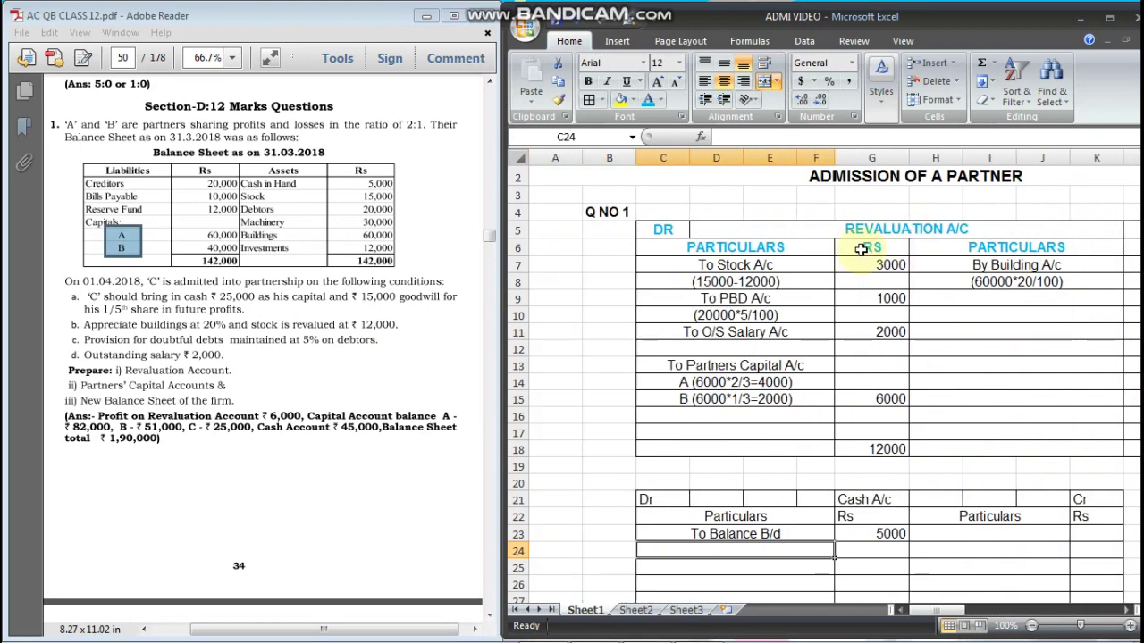
scroll(867, 261, down, 2)
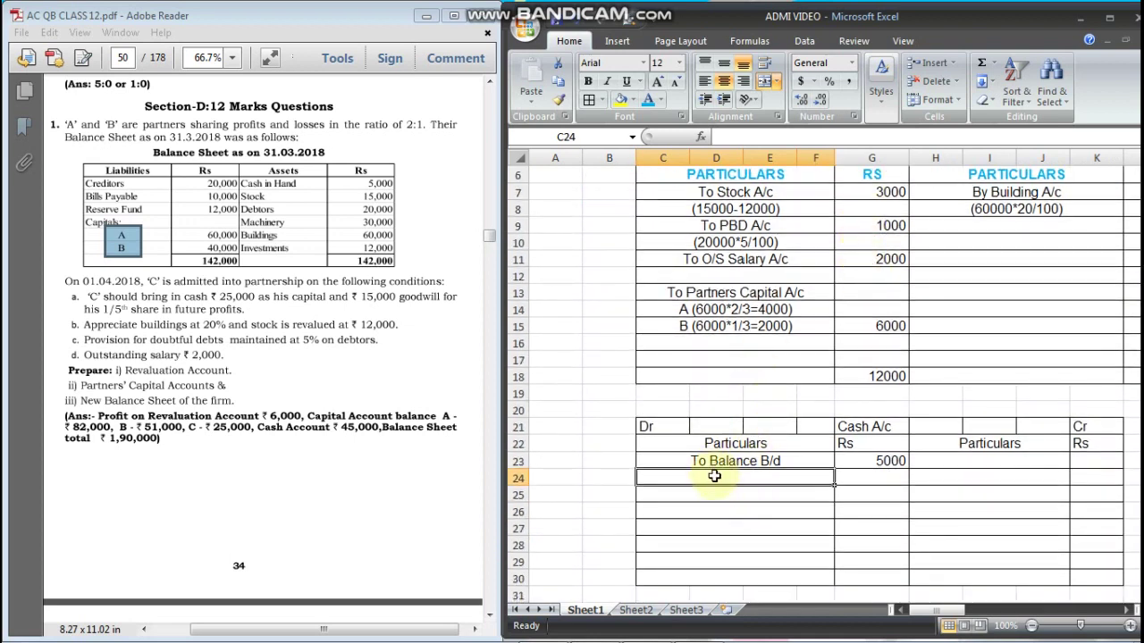
text(To B)
key(BackSpace)
key(BackSpace)
text(C)
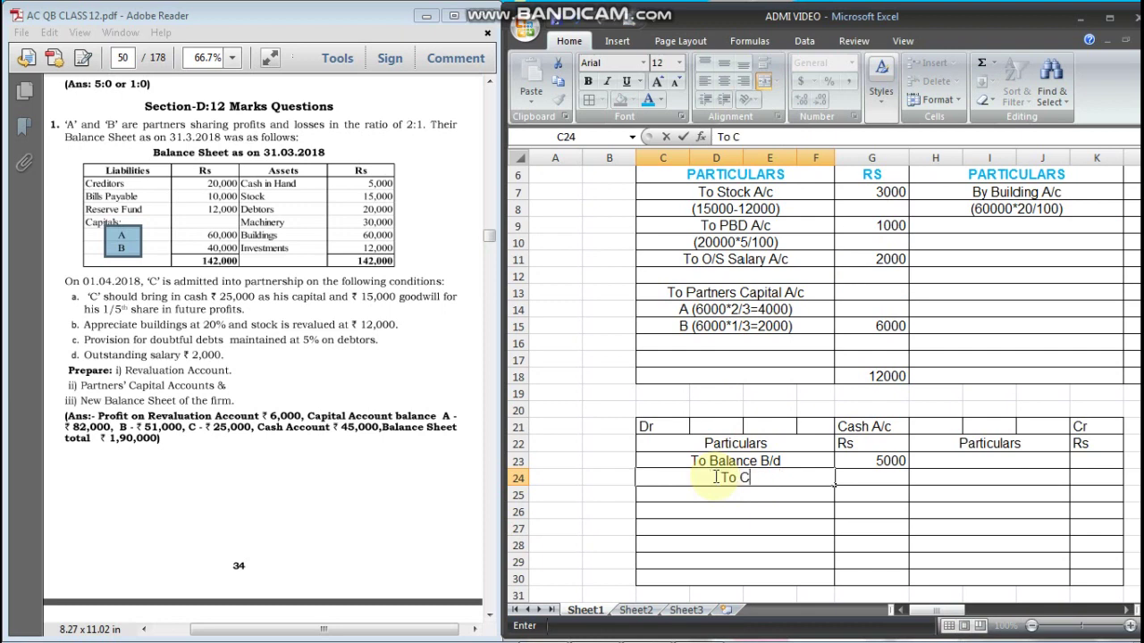
text( Capital A/c)
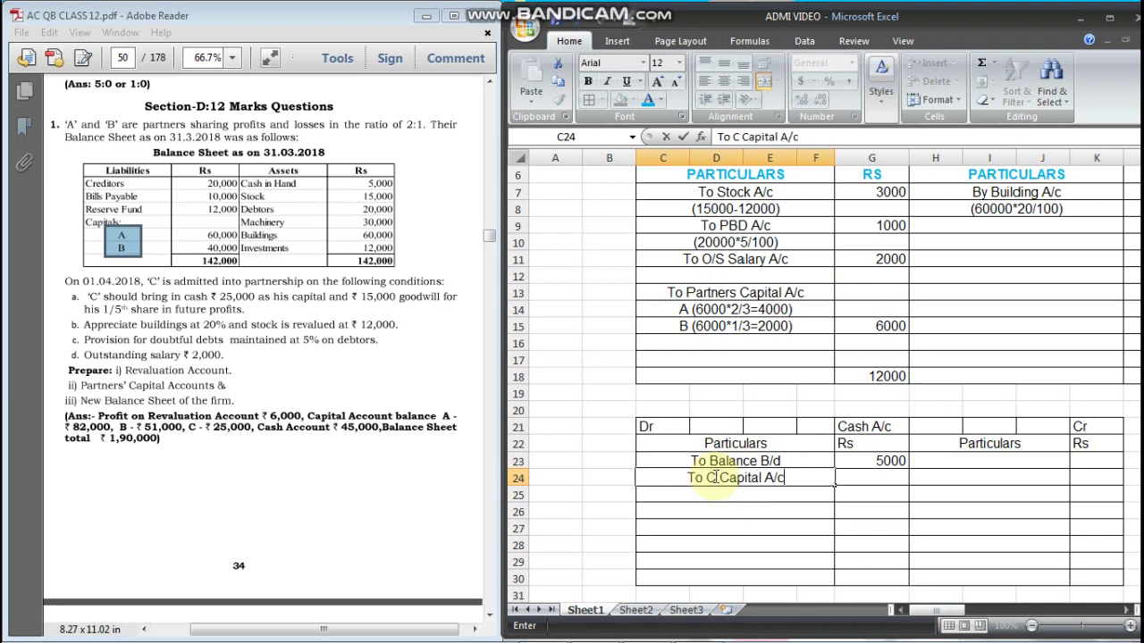
key(Tab)
text(2)
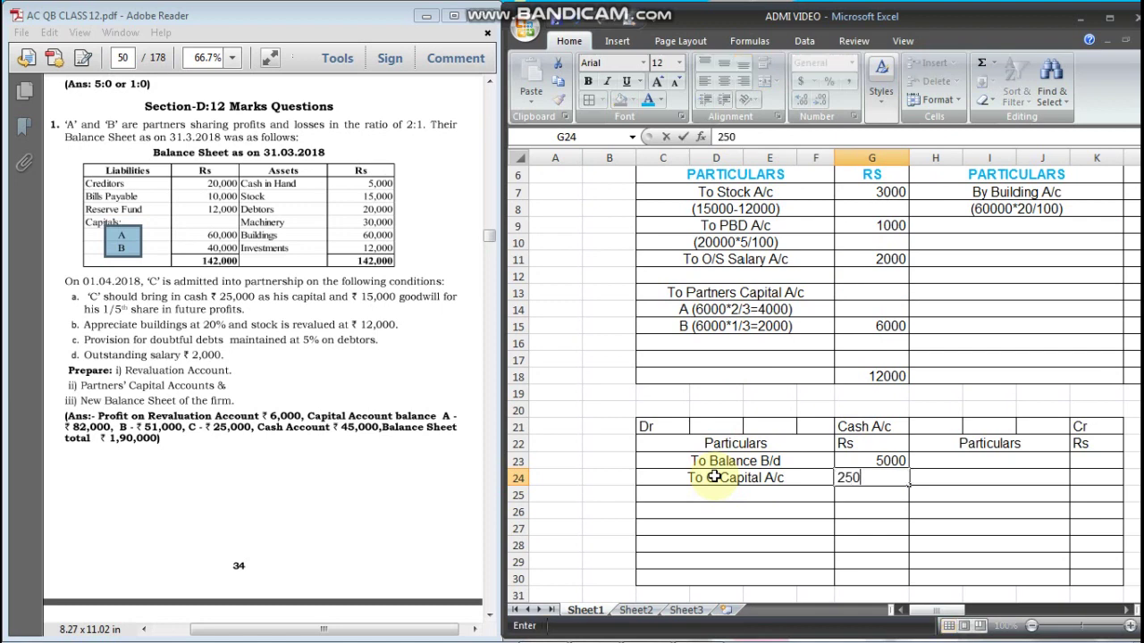
key(Return)
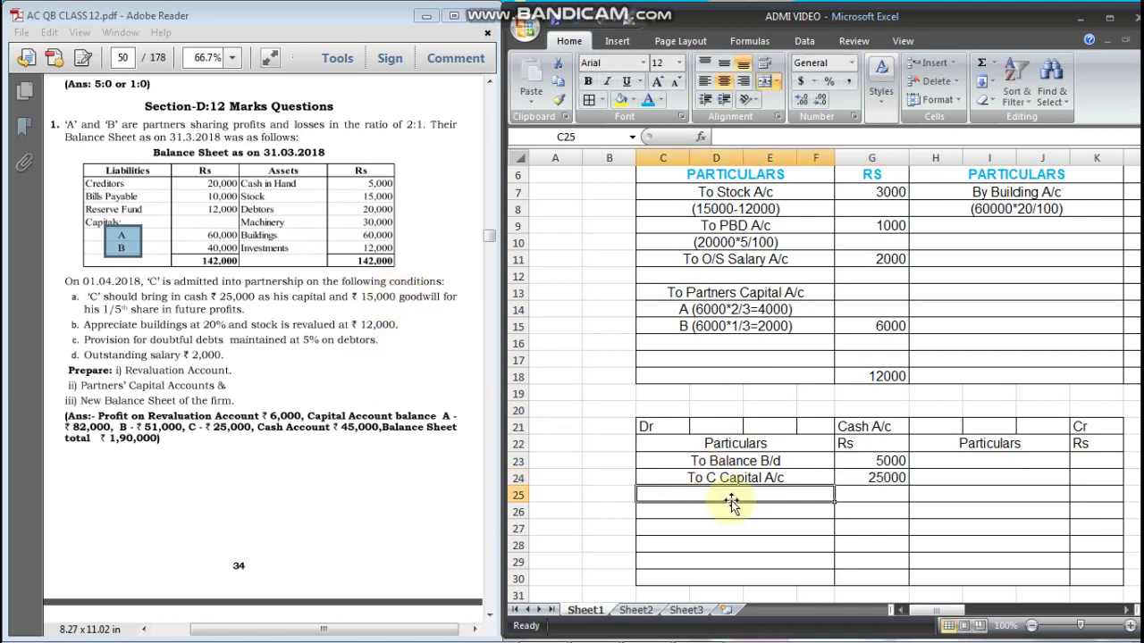
- Enter "To Goodwill A/c" with the amount 15000 in row 25 of the Cash account's debit side
text(To)
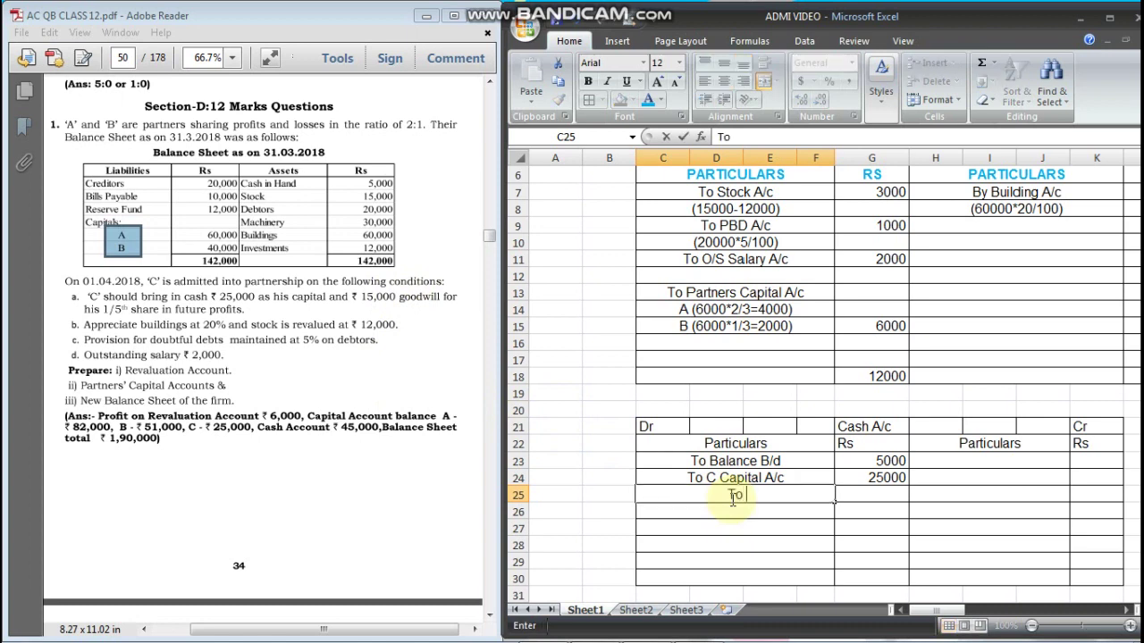
text( Goodwi)
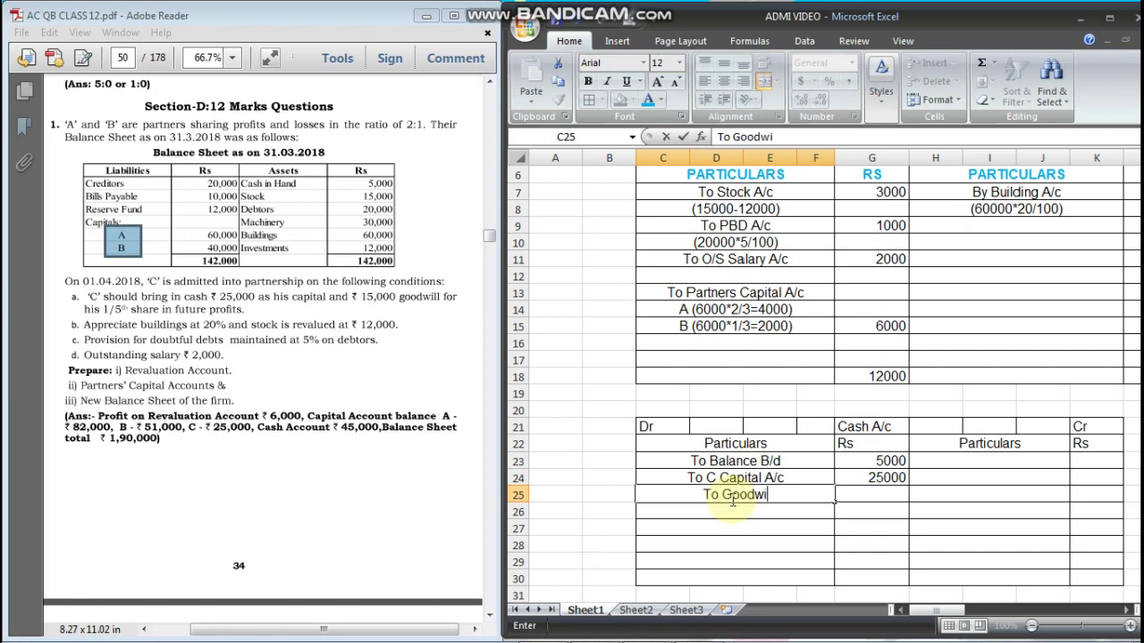
text(ll A/c)
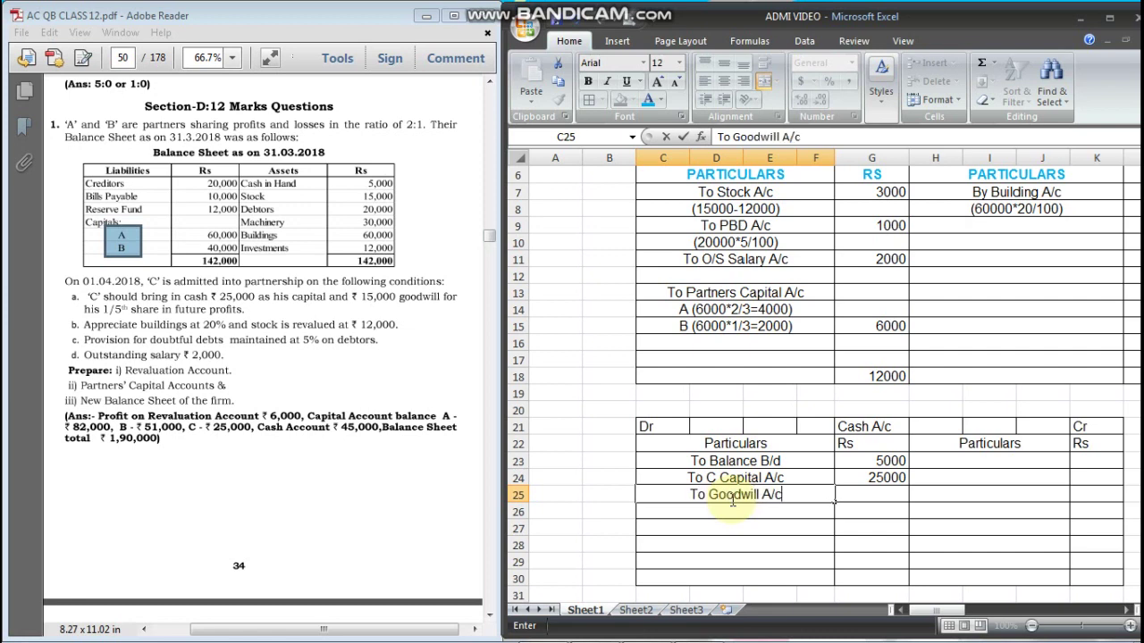
key(Tab)
text(120)
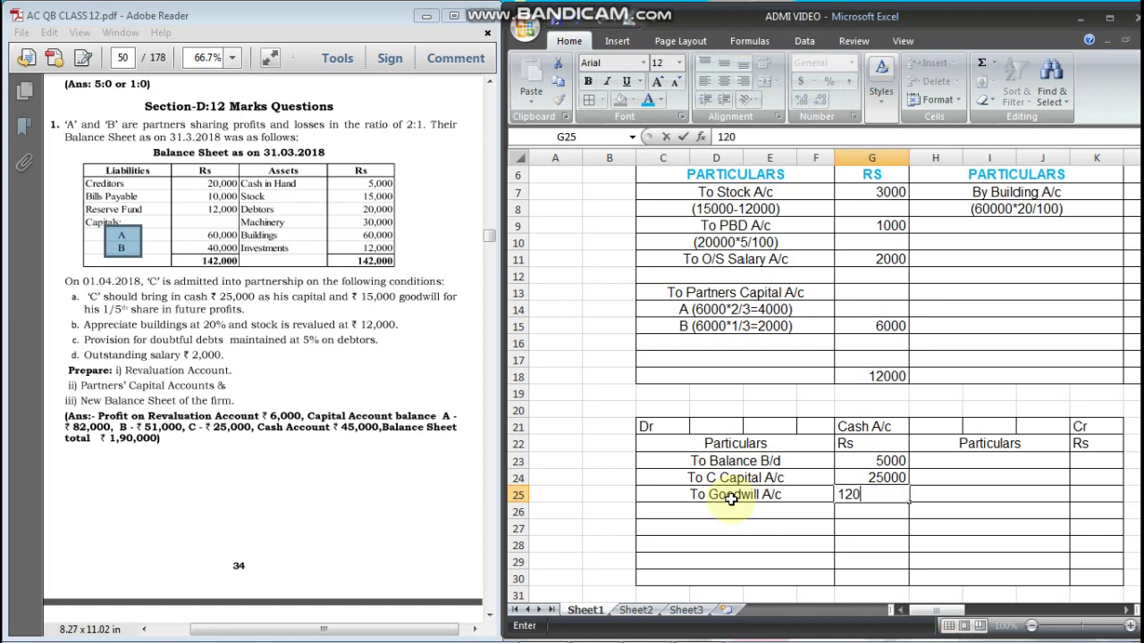
text(0000)
key(Return)
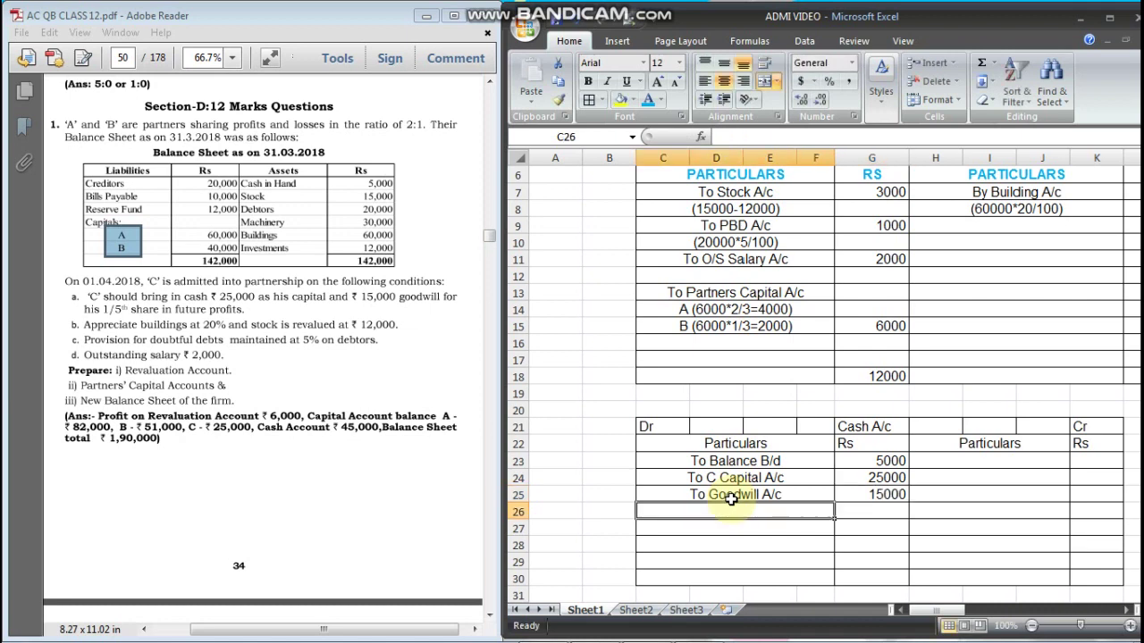
click(702, 426)
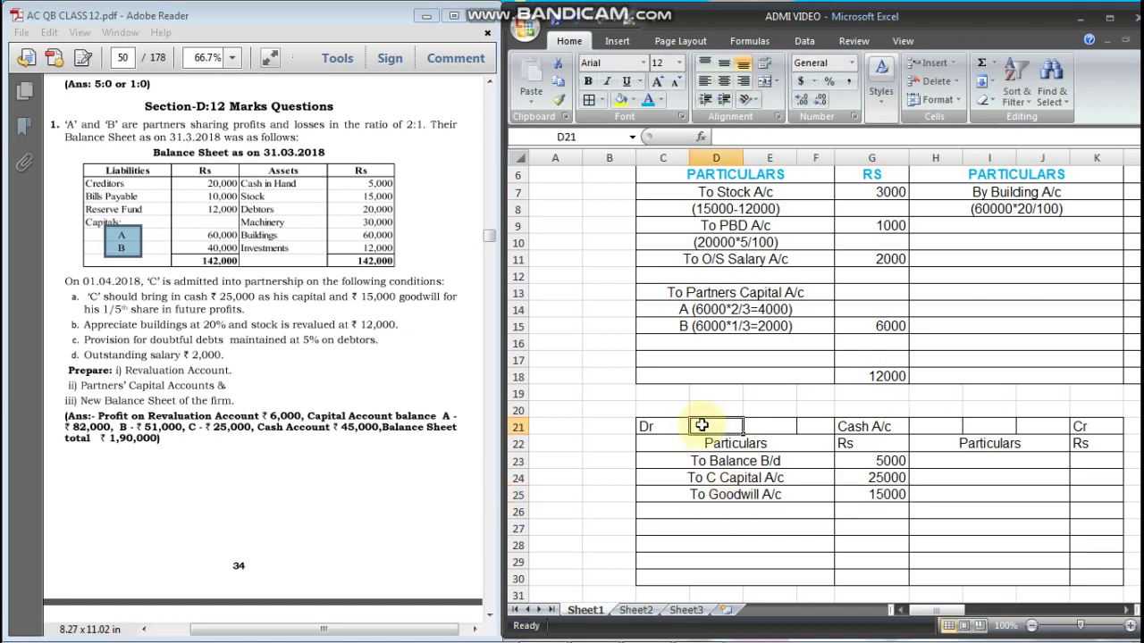
key(shift+Right)
key(shift+Right)
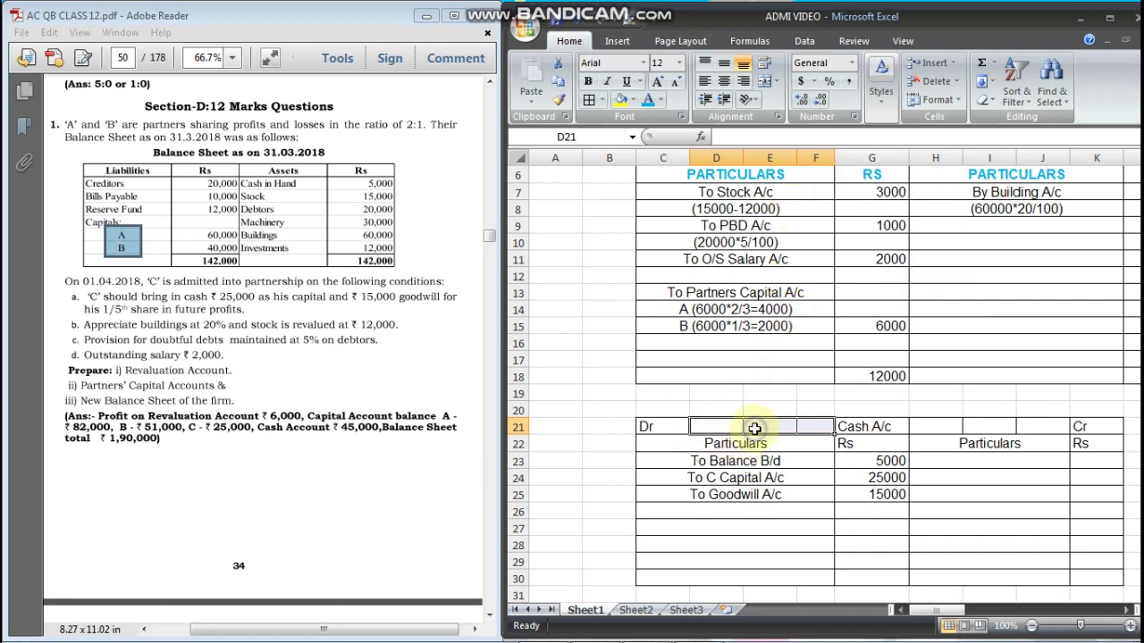
right_click(755, 429)
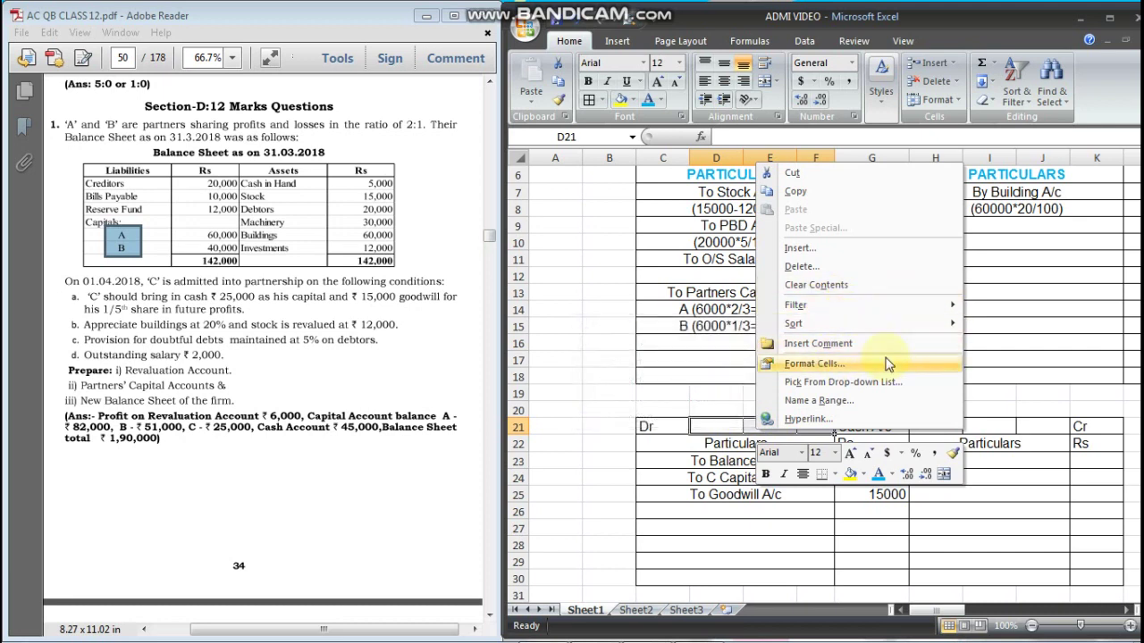
click(970, 506)
click(941, 494)
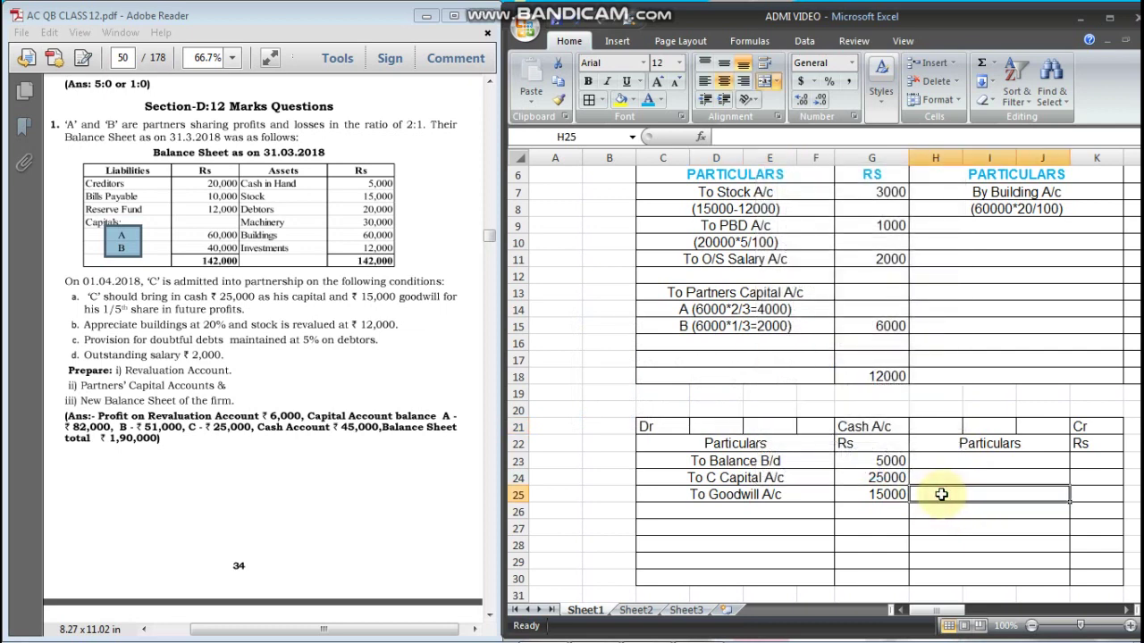
- Enter 45000 as the debit-side total of the Cash account in cell G27
scroll(940, 494, down, 1)
click(883, 494)
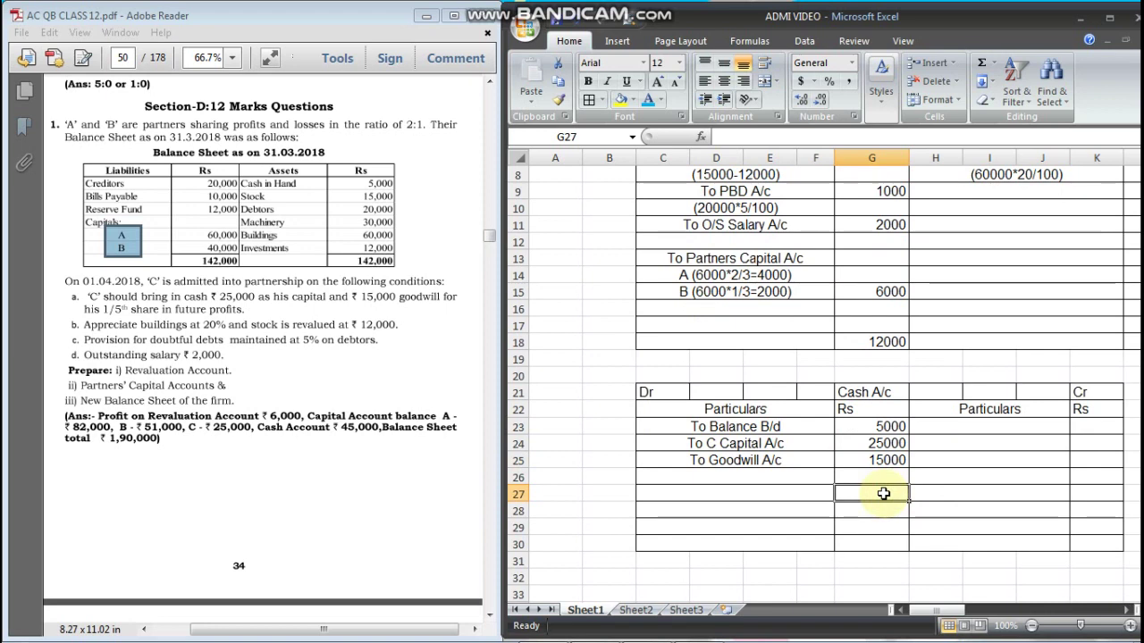
text(45000)
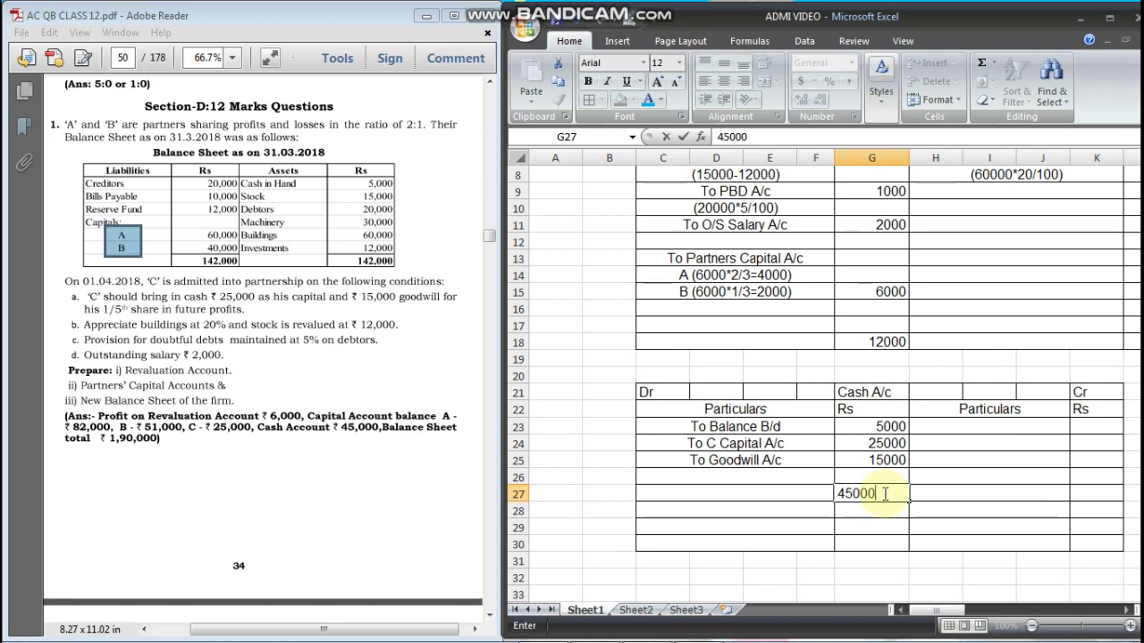
key(Tab)
- Enter "By Balance C/d" in H24 on the Cash account's credit side with the amount 45000 in K24
key(Up)
key(Up)
key(Up)
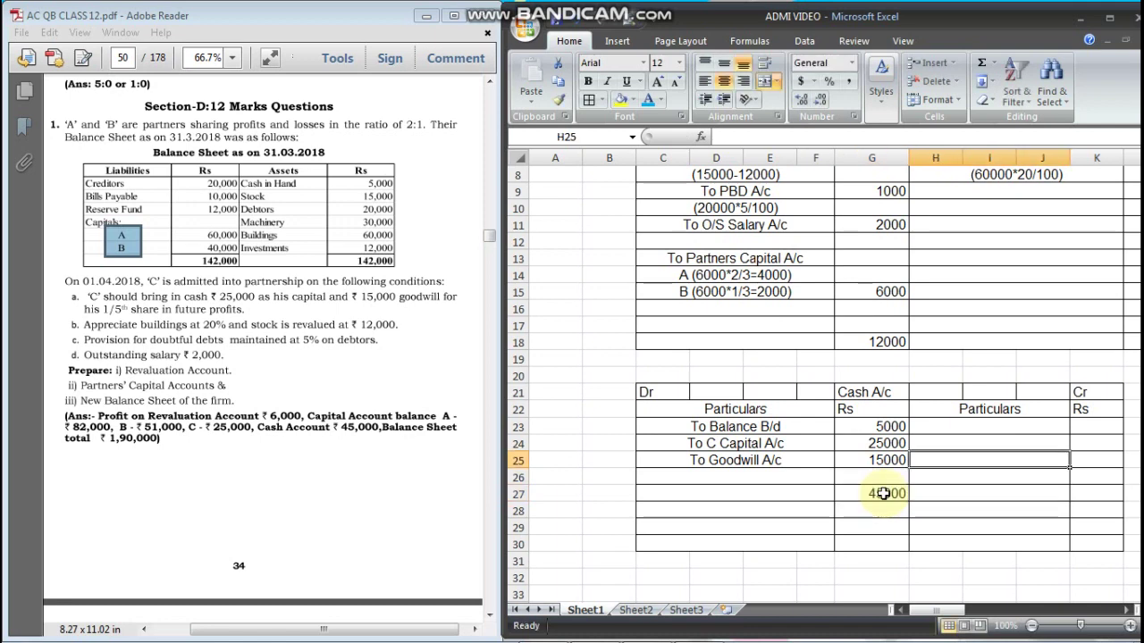
text(B)
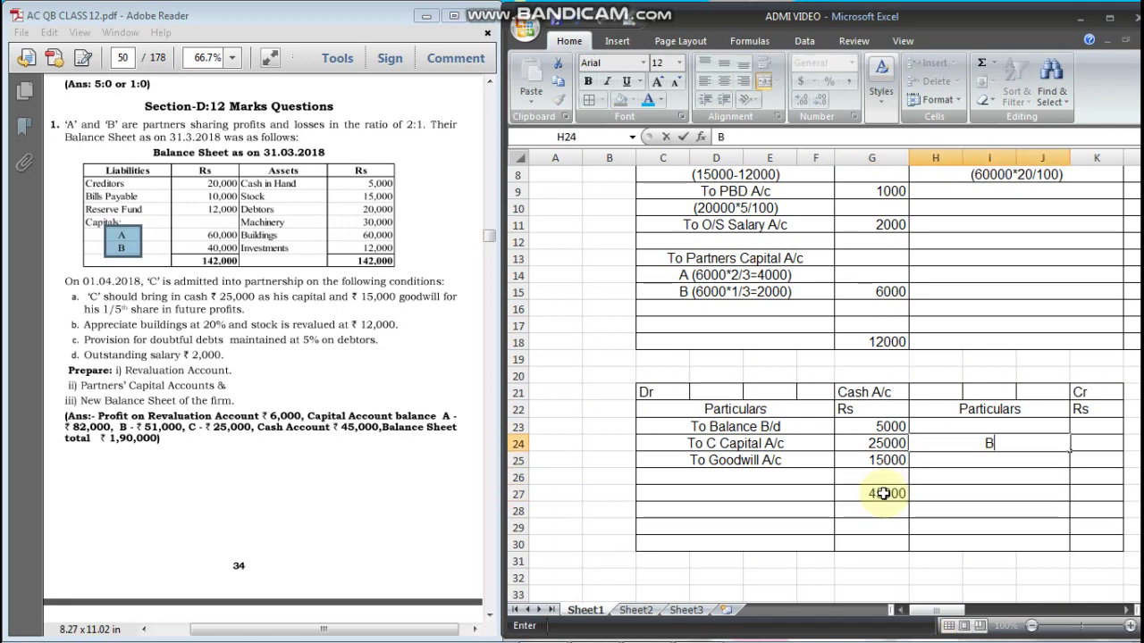
text(y Bla)
key(BackSpace)
key(BackSpace)
text(a)
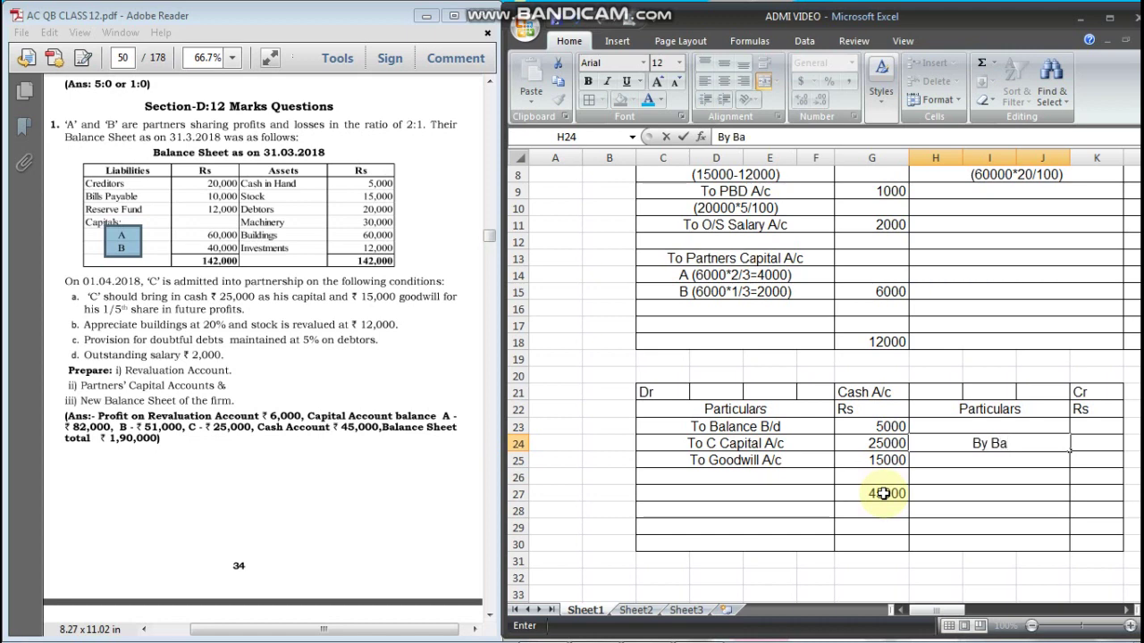
text(la)
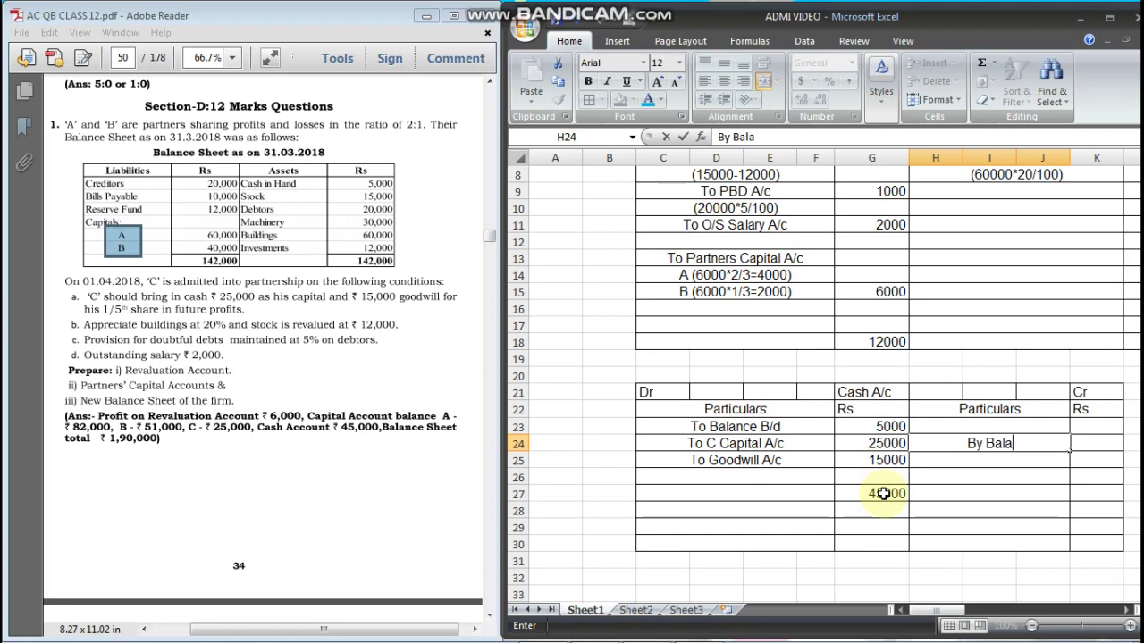
text(nce )
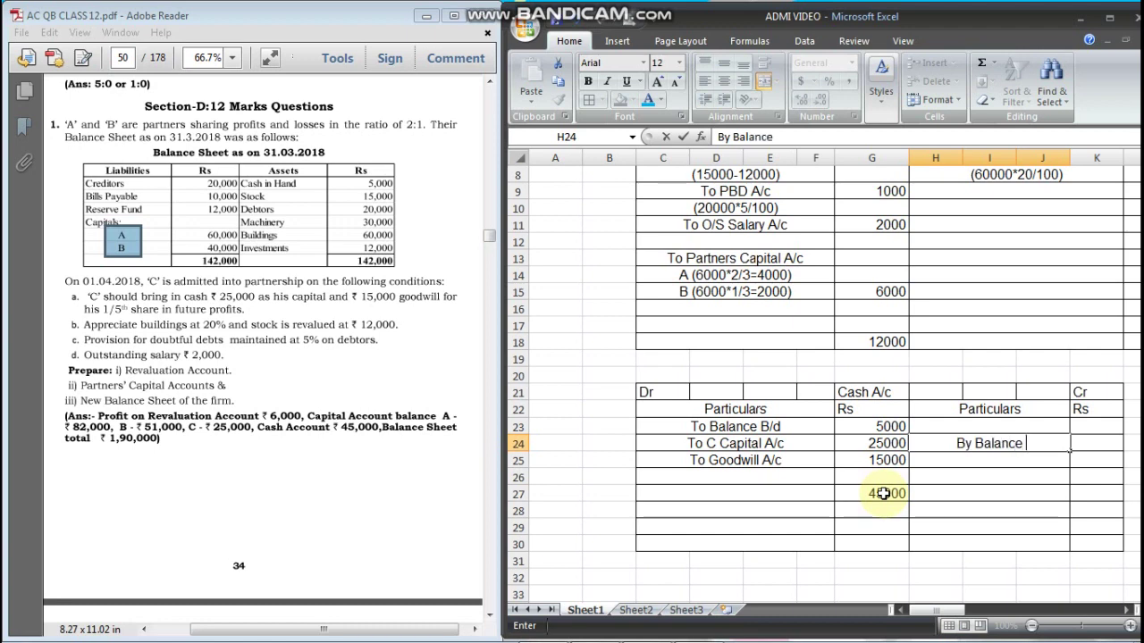
text(C/d)
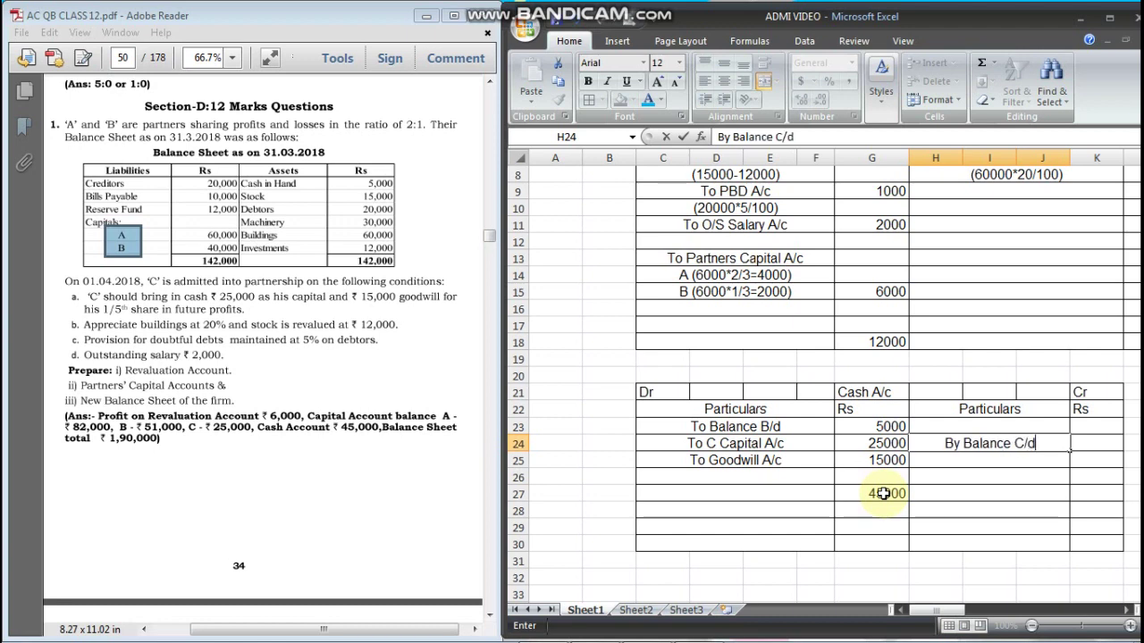
key(Tab)
text(4500)
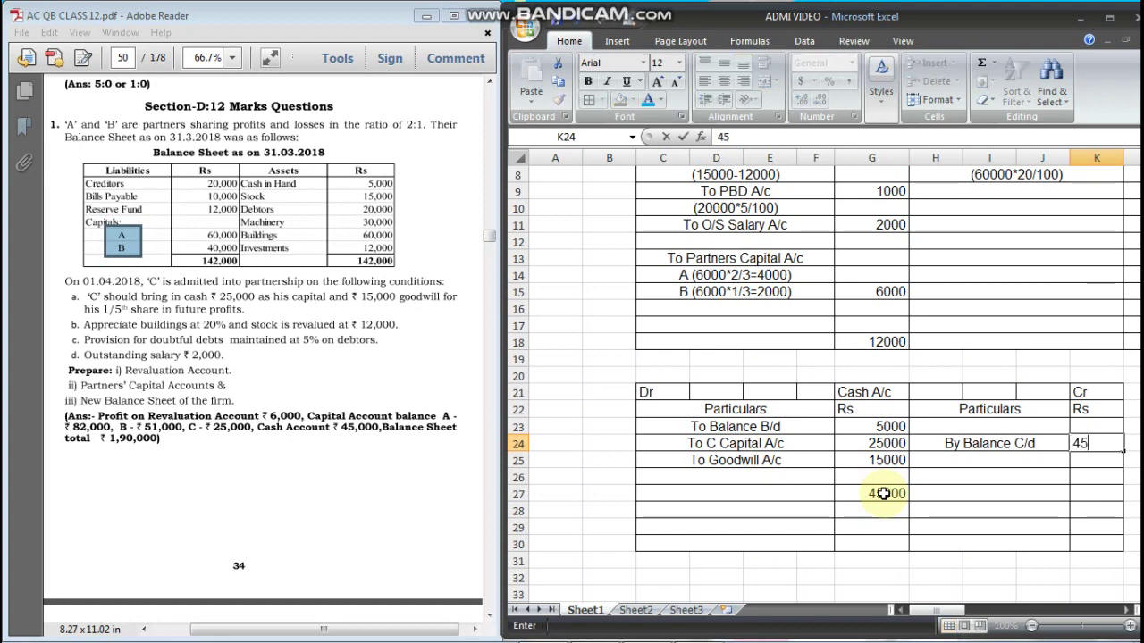
key(Return)
- Enter 45000 as the credit-side total of the Cash account in cell K27
key(Down)
key(Down)
key(Right)
text(45000)
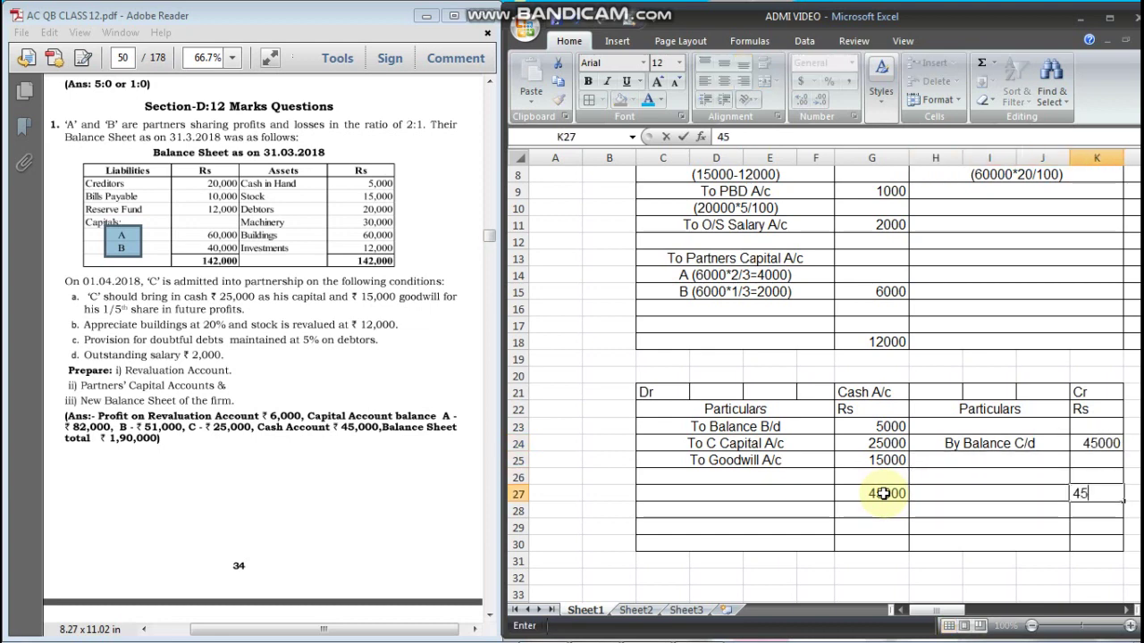
key(Return)
- Enter "To Balance b/d" with the amount 45000 in row 28 of the Cash account's debit side
key(Left)
key(Left)
key(Left)
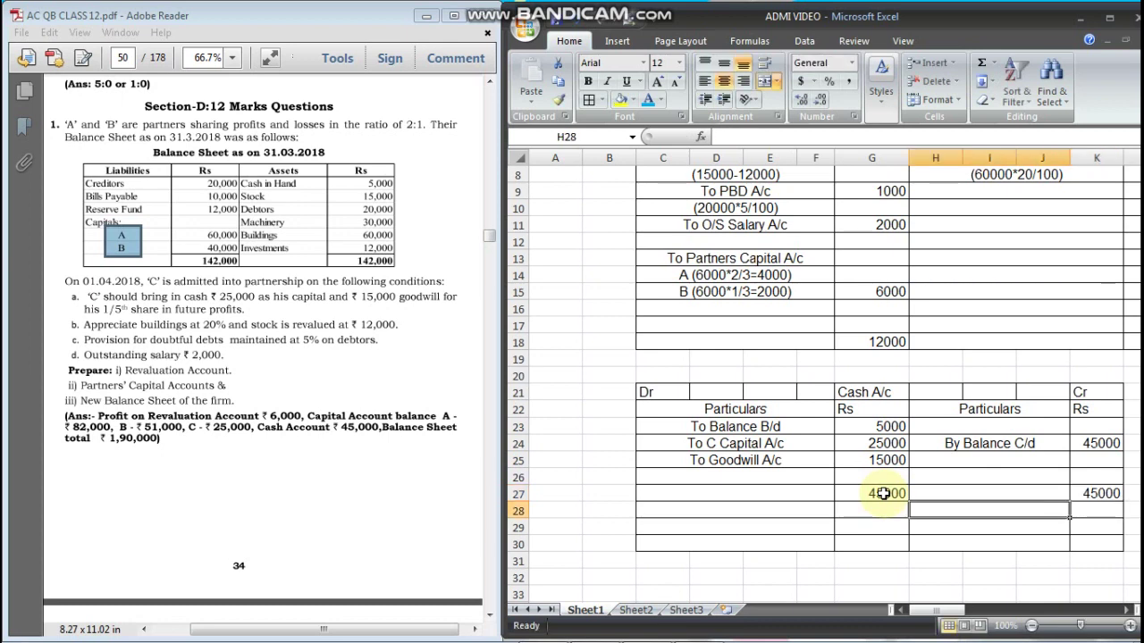
text(Tp)
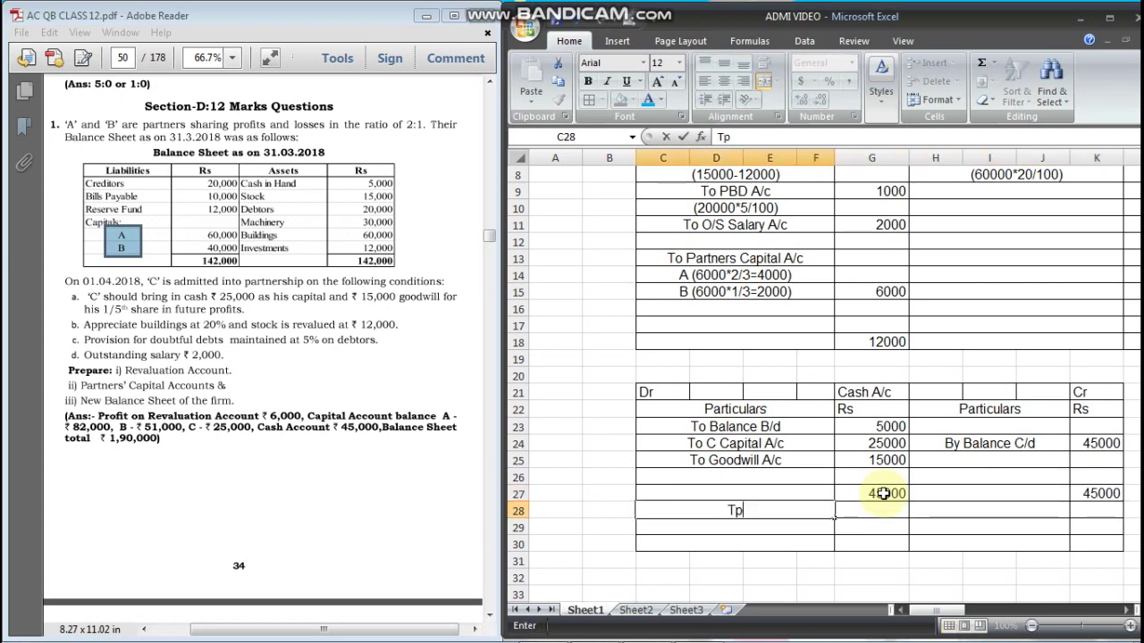
key(BackSpace)
text(o Balam)
key(BackSpace)
text(n)
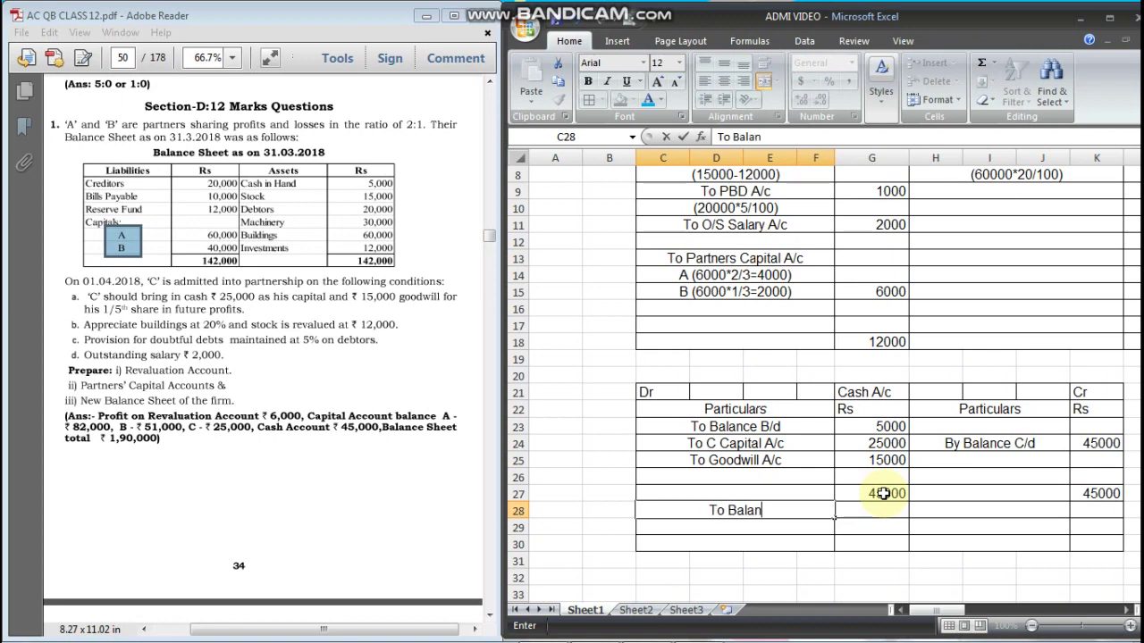
text(ce b/d)
key(Tab)
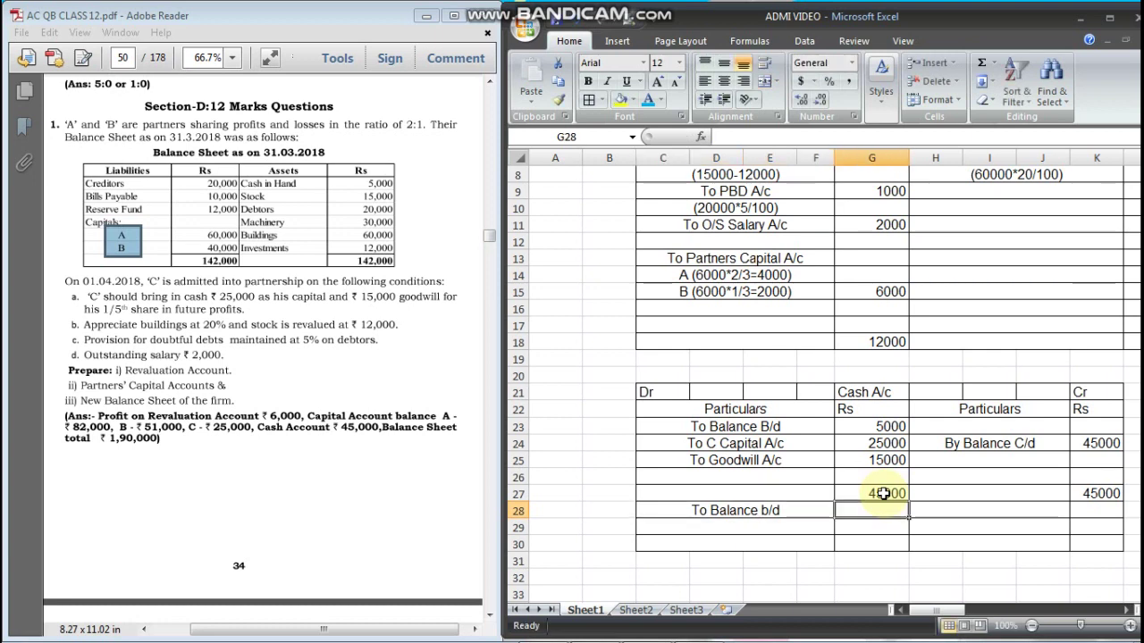
text(45000)
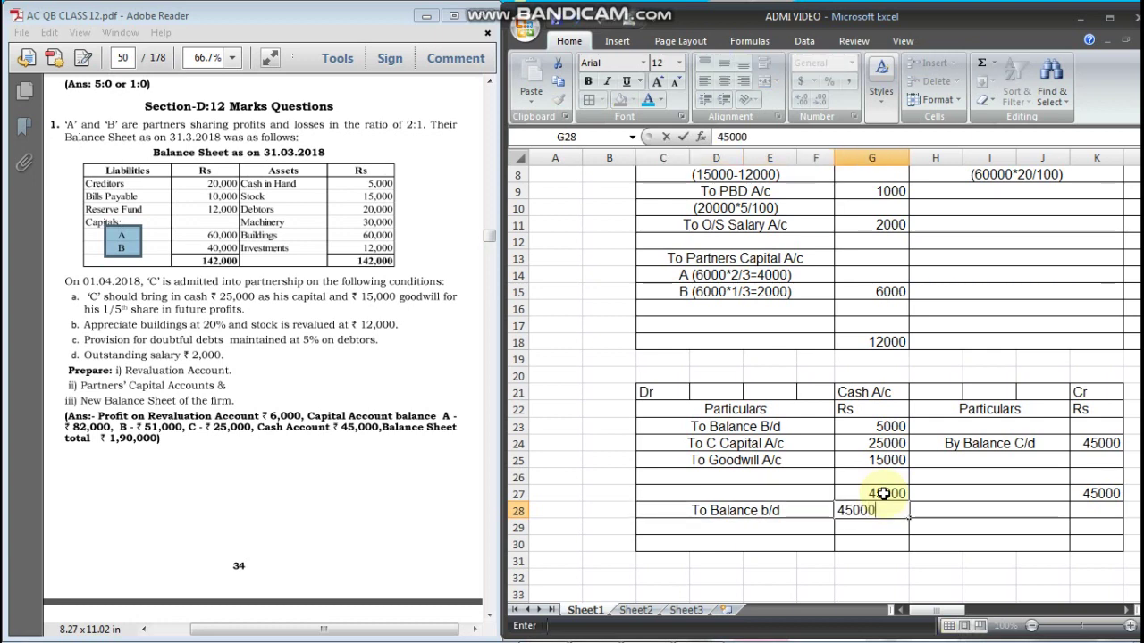
key(Return)
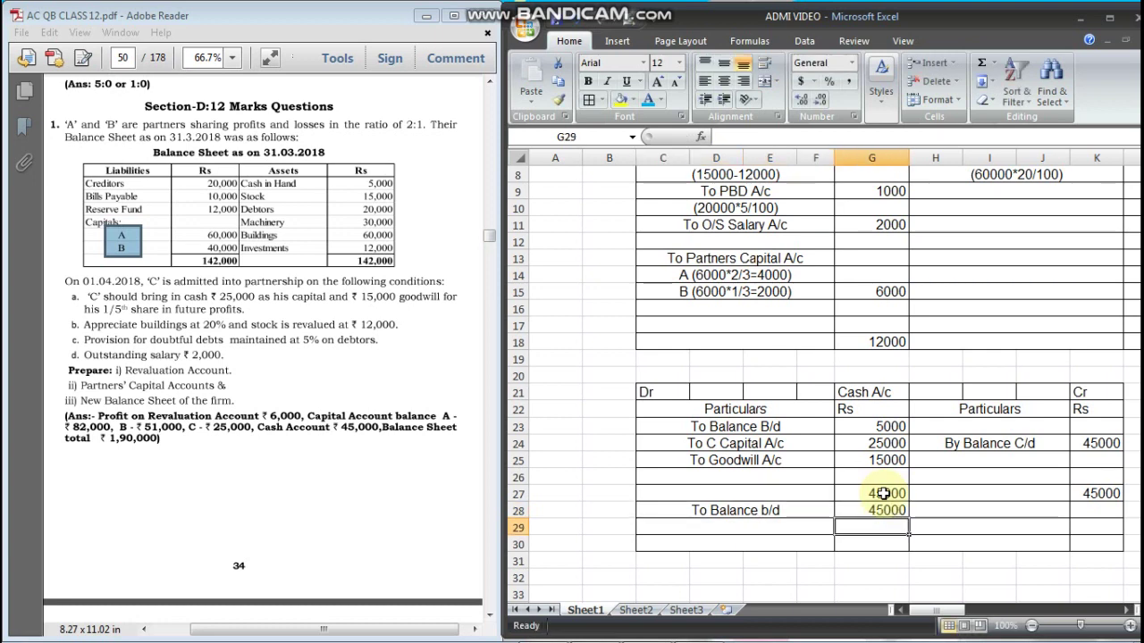
- Add "Cash in hand" with 45000 in row 15 on the assets side of the reconstituted balance sheet
scroll(893, 520, right, 2)
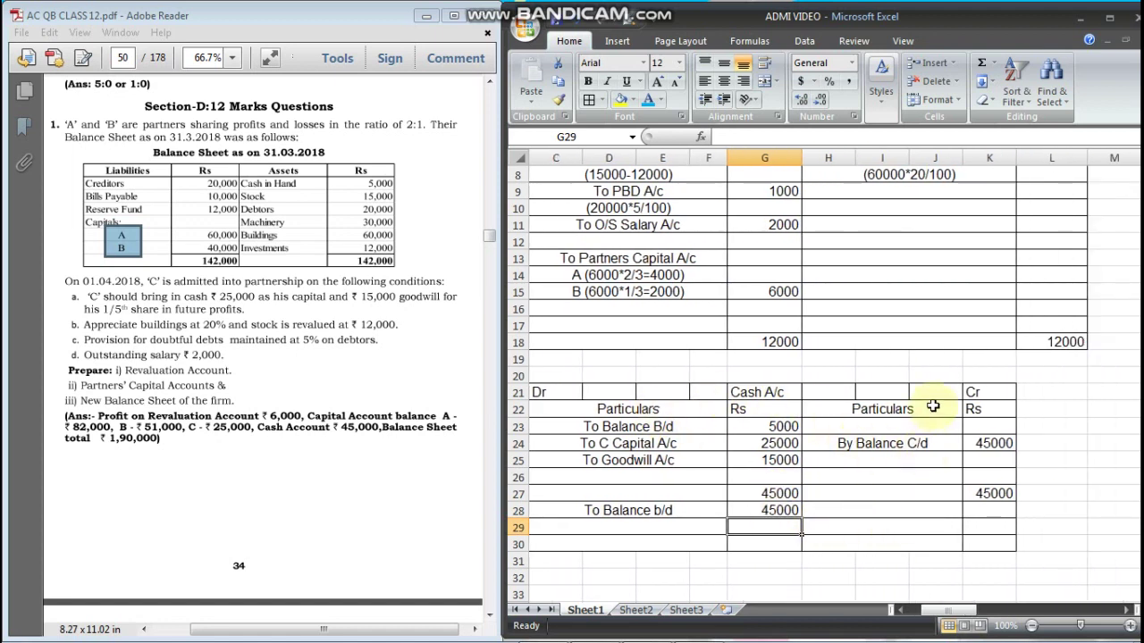
scroll(747, 513, right, 17)
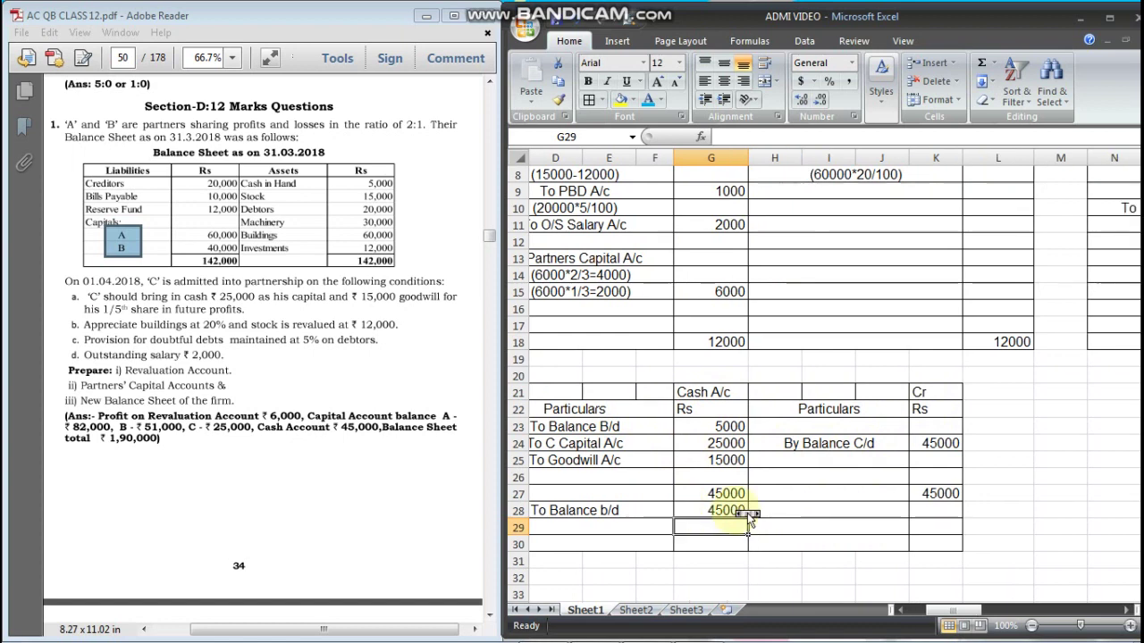
scroll(747, 513, right, 12)
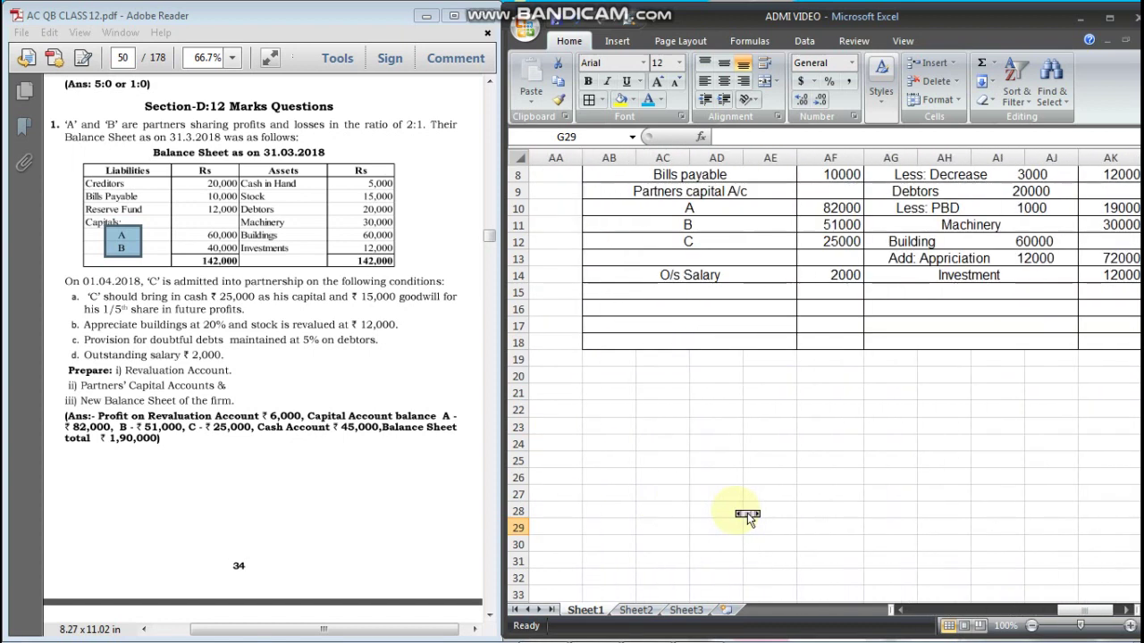
scroll(653, 291, up, 2)
click(700, 399)
text(Ca)
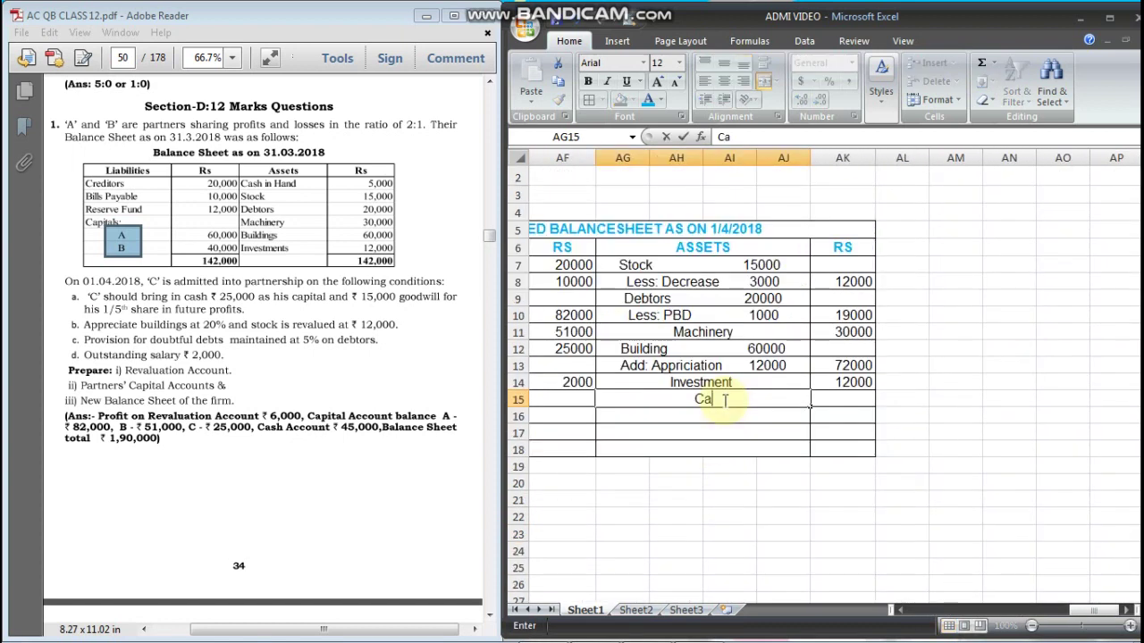
text(sh in hand)
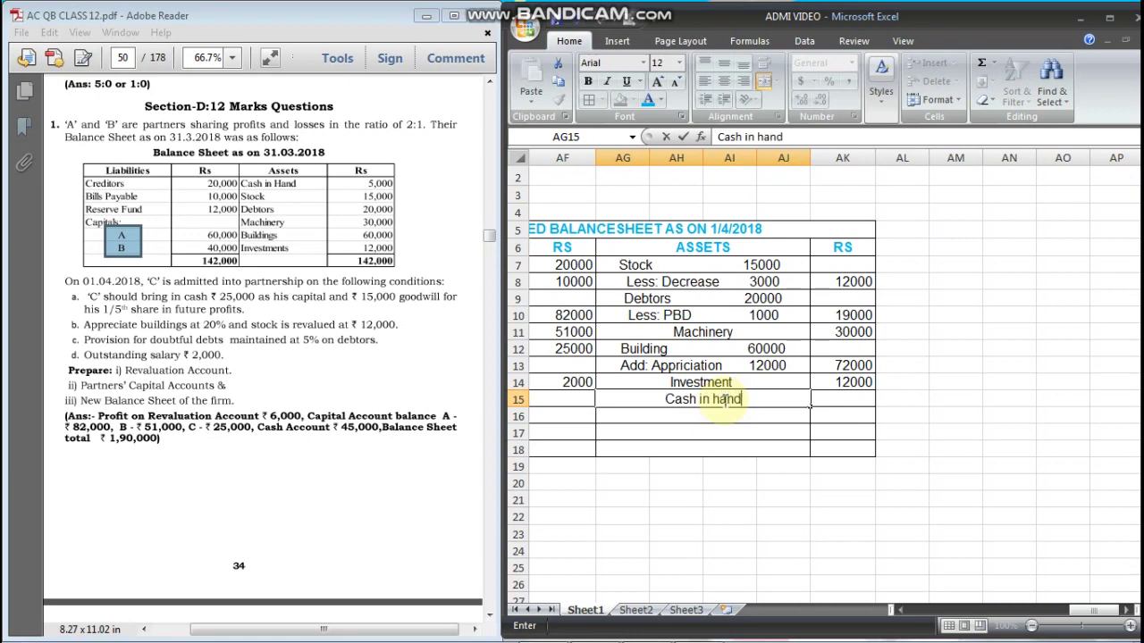
key(Tab)
text(45)
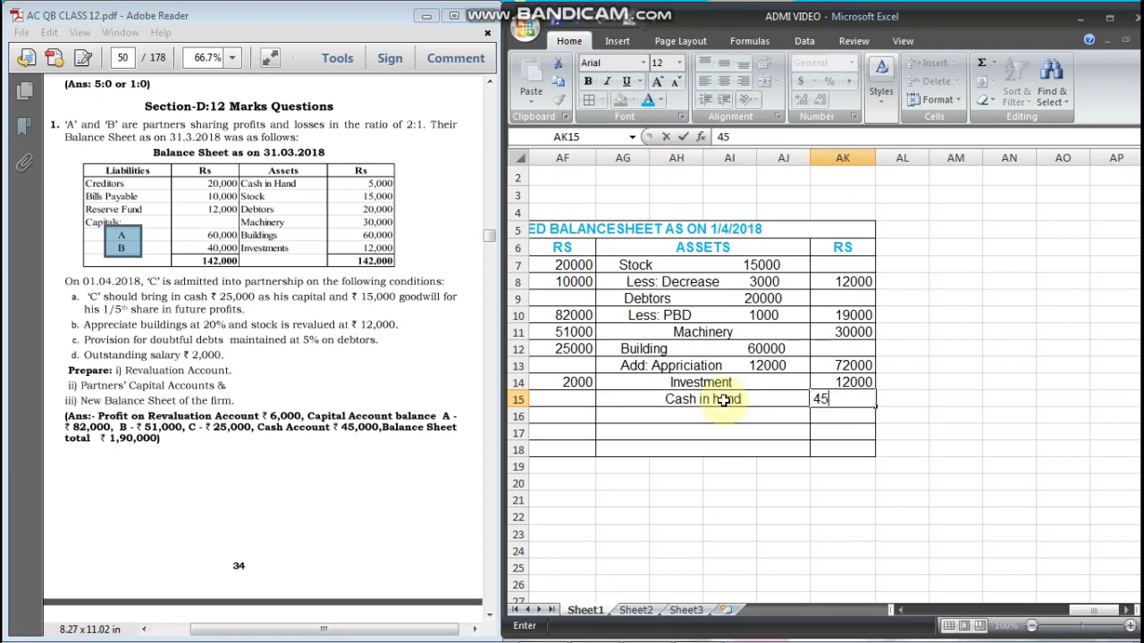
key(Return)
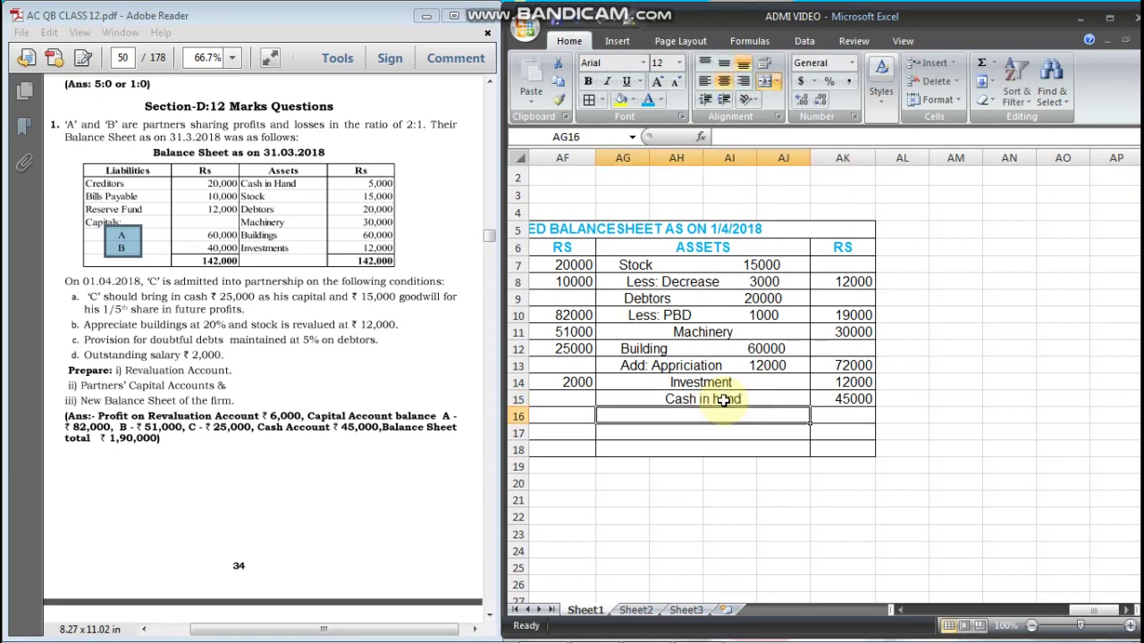
- Check the sum of the asset amounts in AK8:AK15 and enter the total 190000 in AK18
key(Left)
key(Up)
key(Up)
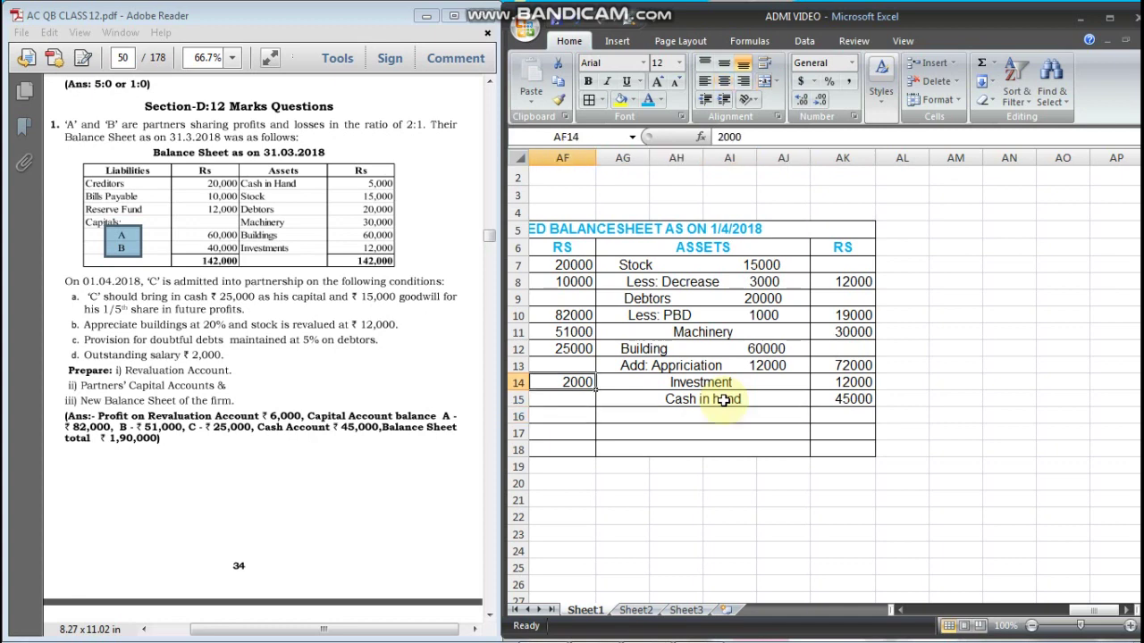
key(Right)
key(Right)
key(Up)
key(Up)
key(Up)
key(Up)
key(Up)
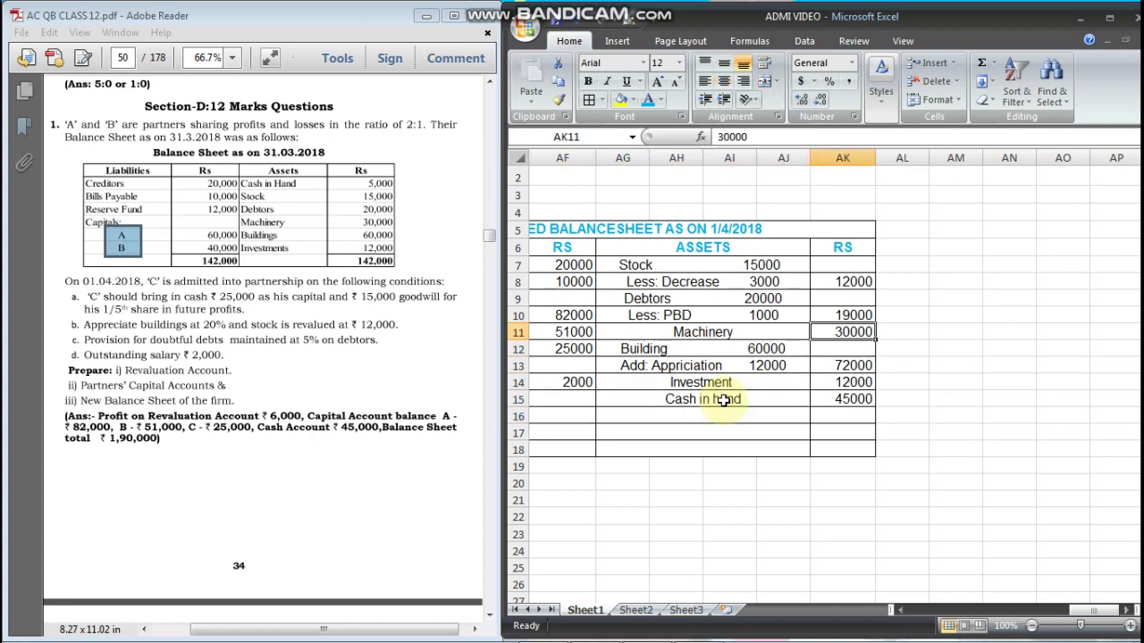
key(Up)
key(shift+Down)
key(shift+Down)
key(shift+Down)
key(shift+Down)
key(shift+Down)
key(shift+Down)
key(shift+Down)
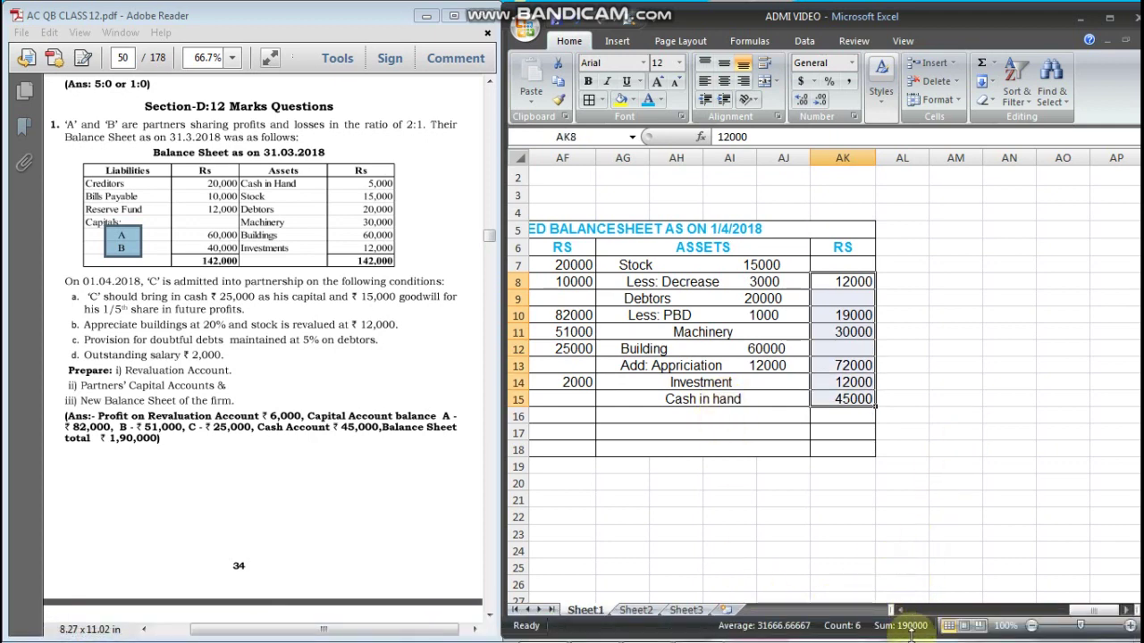
click(844, 451)
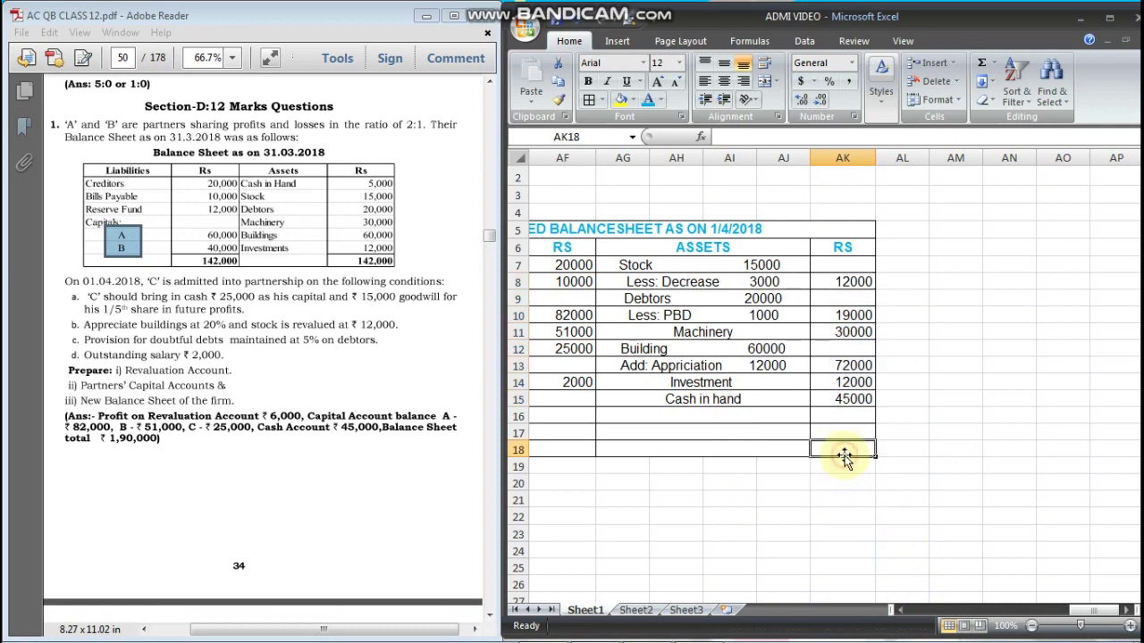
text(19000)
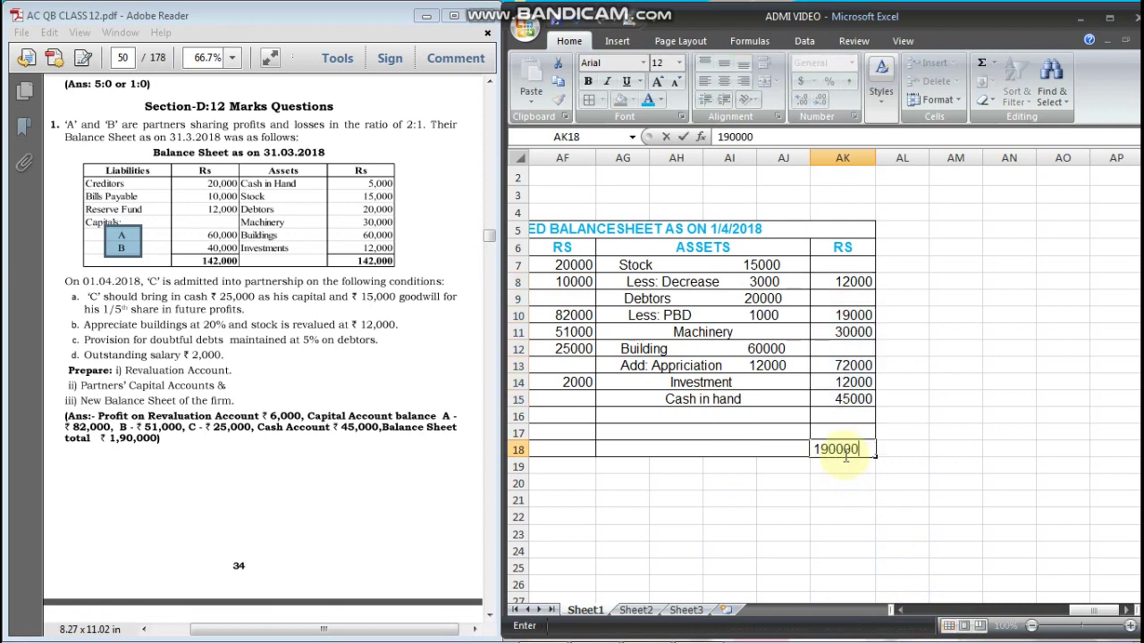
text(0)
key(Return)
- Check the sum of the liability amounts in AF7:AF14 and enter the total 190000 in AF18
key(Left)
key(Left)
key(Left)
key(Left)
key(Left)
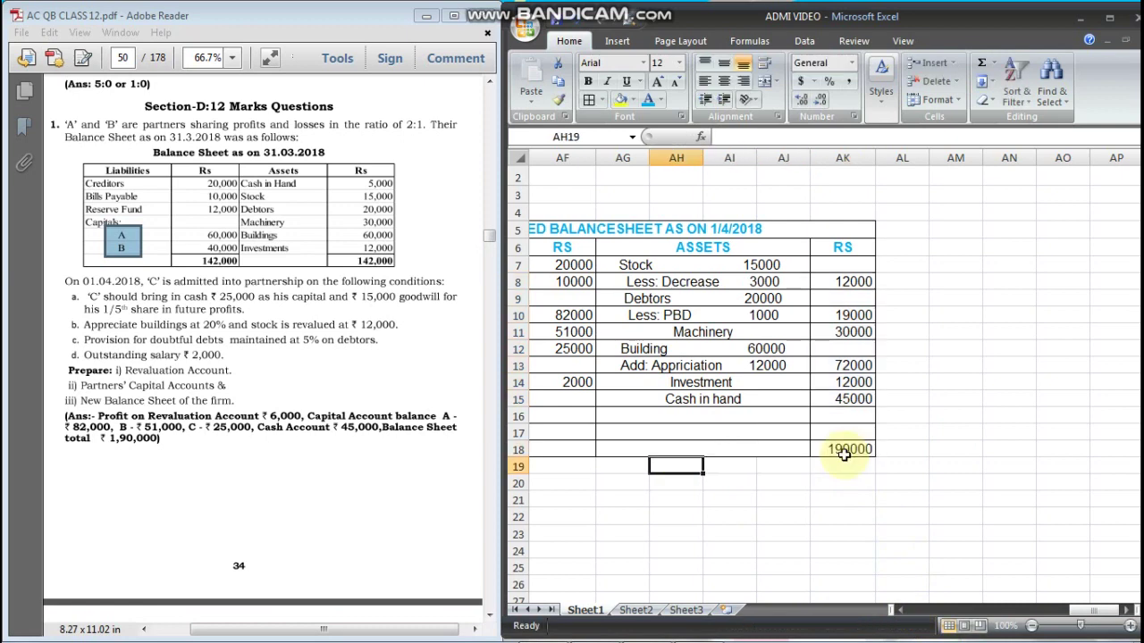
key(Up)
key(Up)
key(Up)
key(Up)
key(Up)
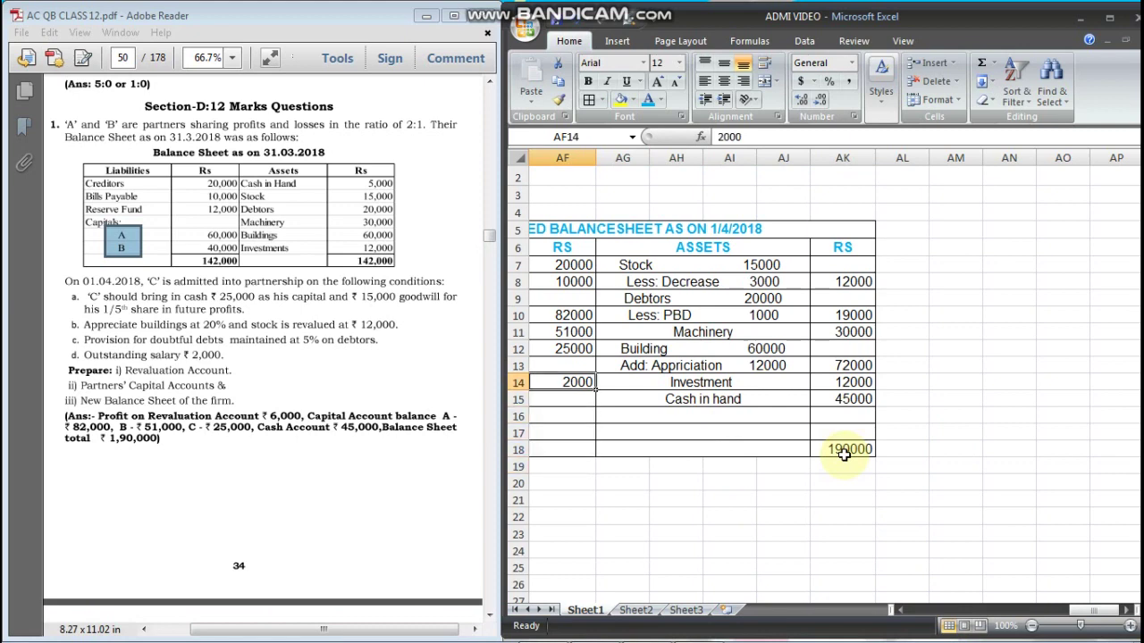
key(shift+Up)
key(shift+Up)
key(shift+Up)
key(shift+Up)
key(shift+Up)
key(shift+Up)
key(shift+Up)
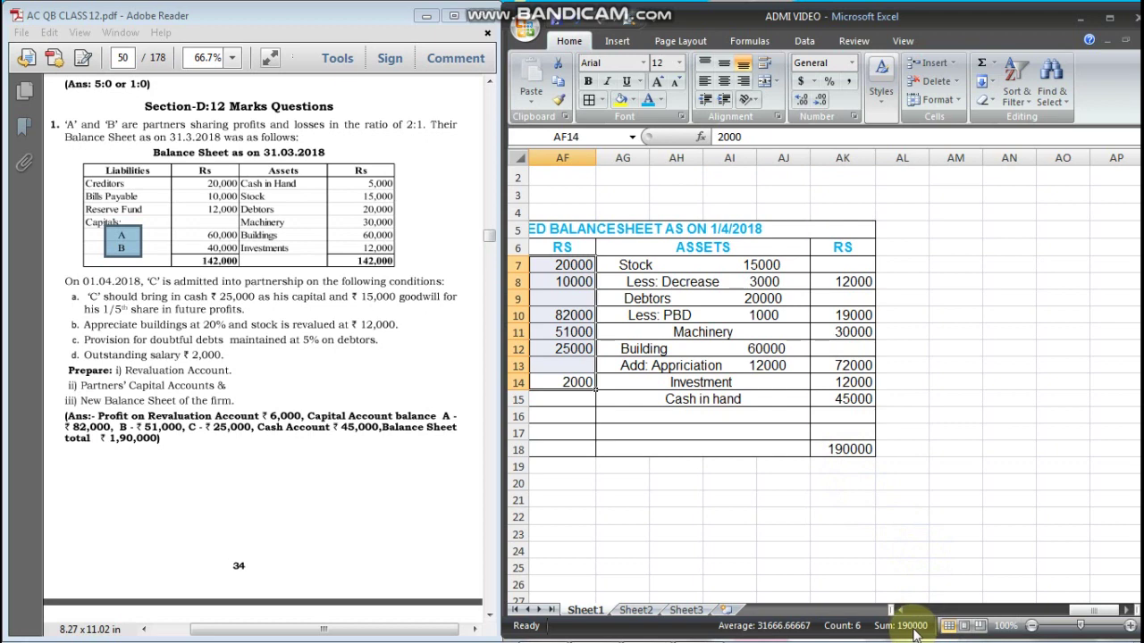
click(584, 449)
text(90000)
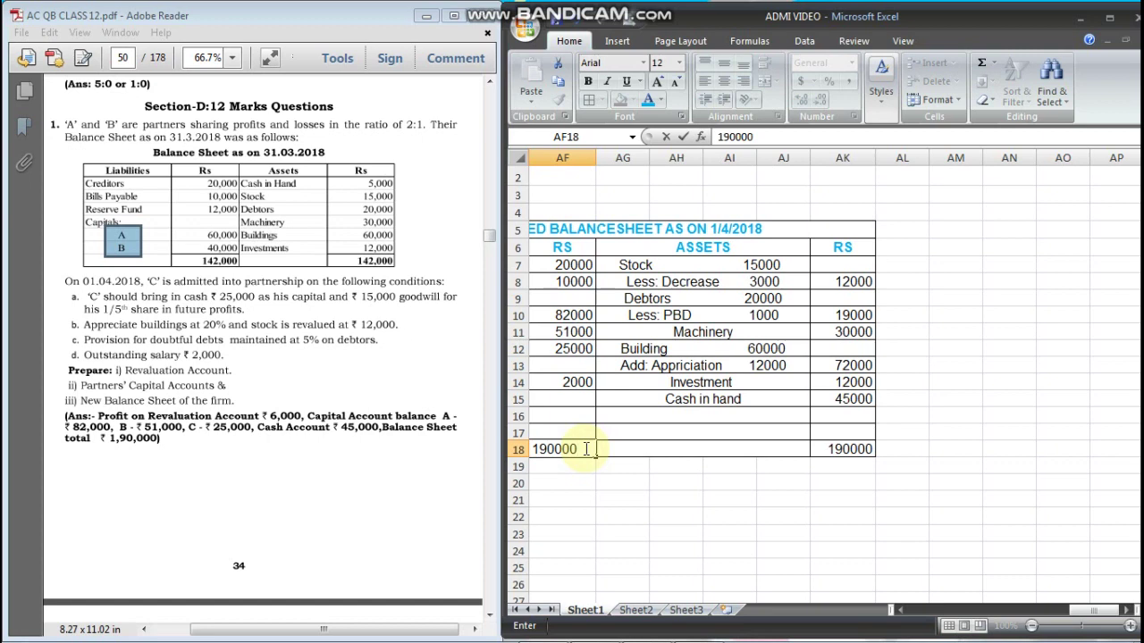
key(Return)
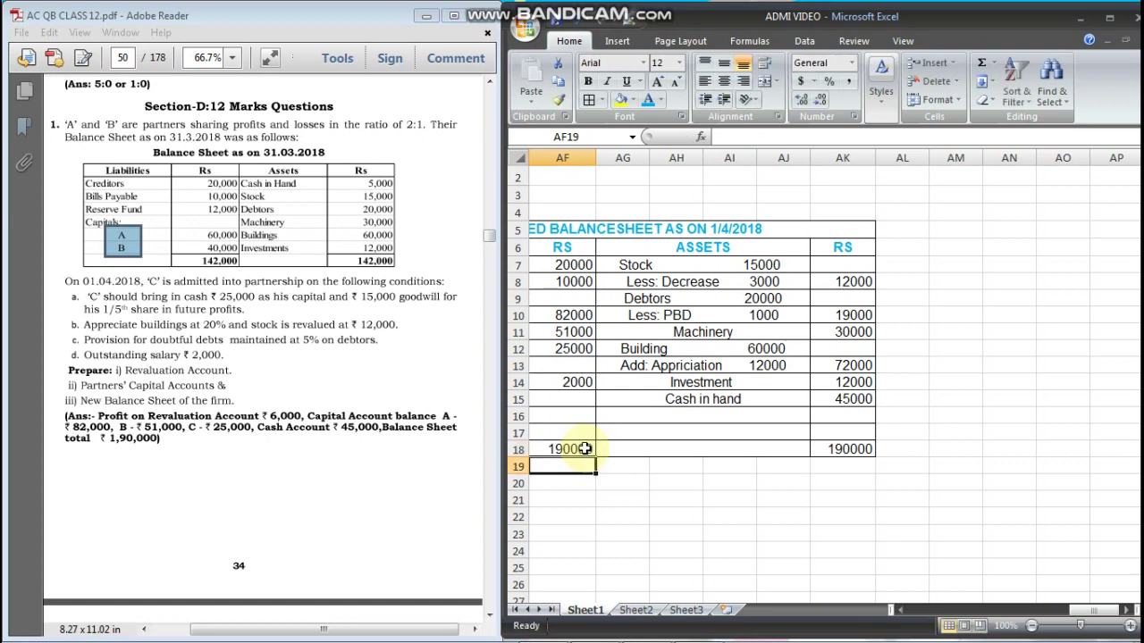
- Review the reconstituted balance sheet, the Revaluation account, the Partners Capital account and the Cash account
scroll(744, 484, left, 3)
scroll(743, 484, right, 1)
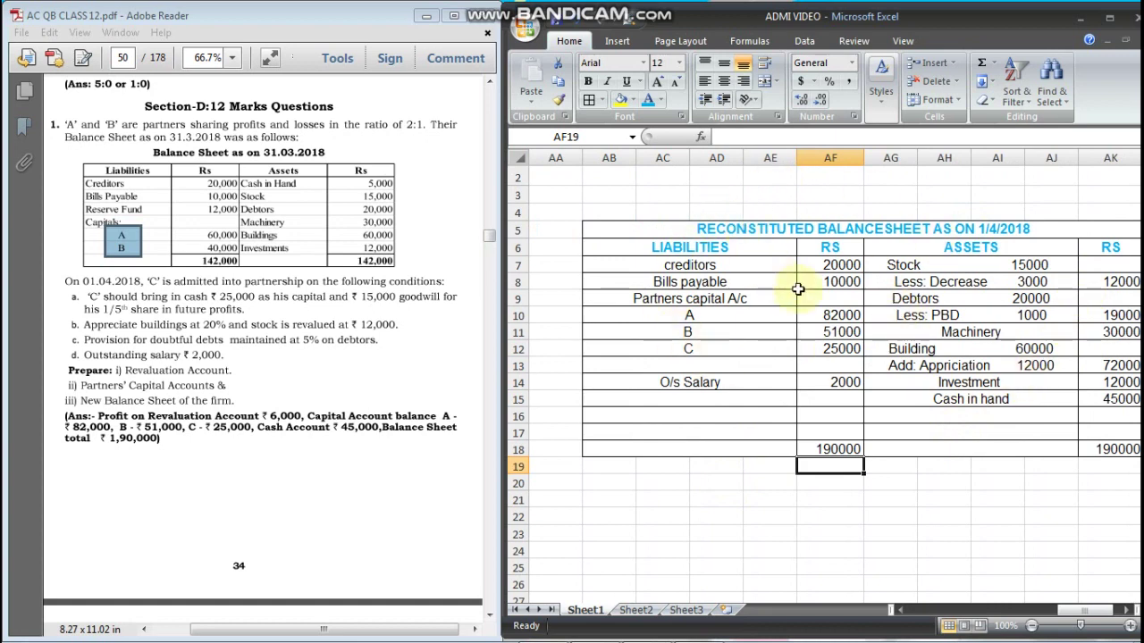
scroll(764, 350, left, 10)
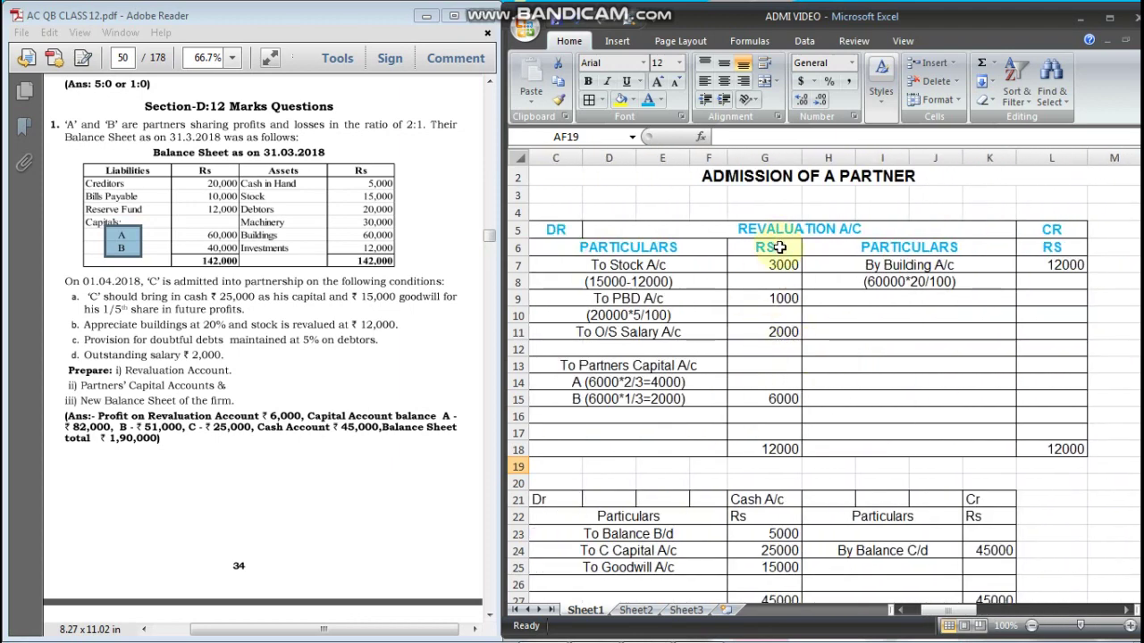
scroll(898, 378, right, 4)
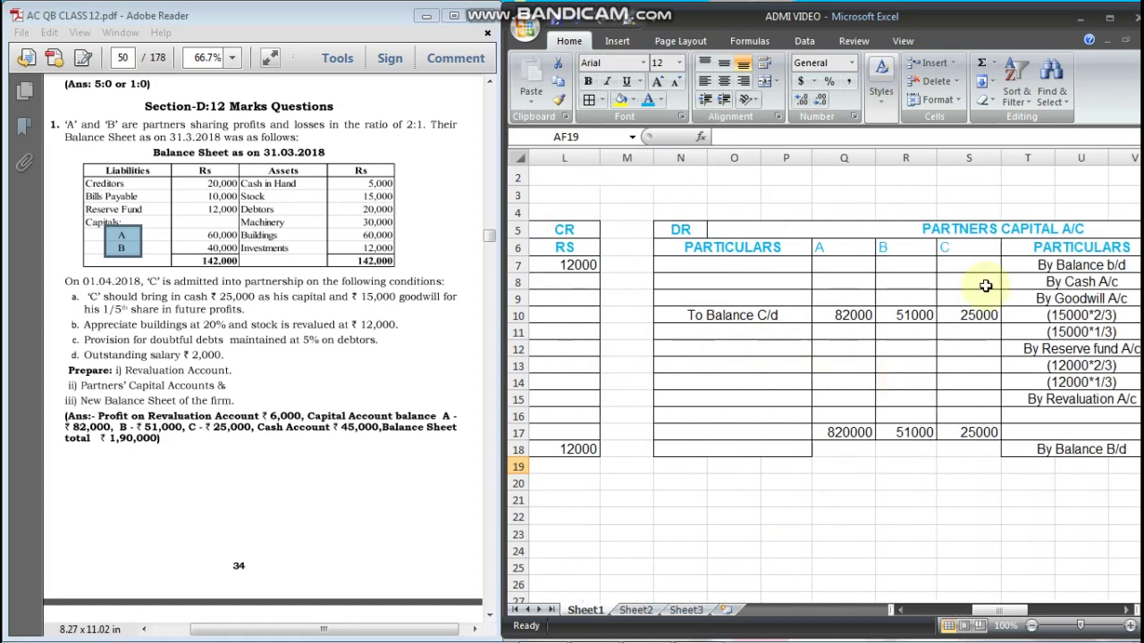
scroll(985, 285, right, 3)
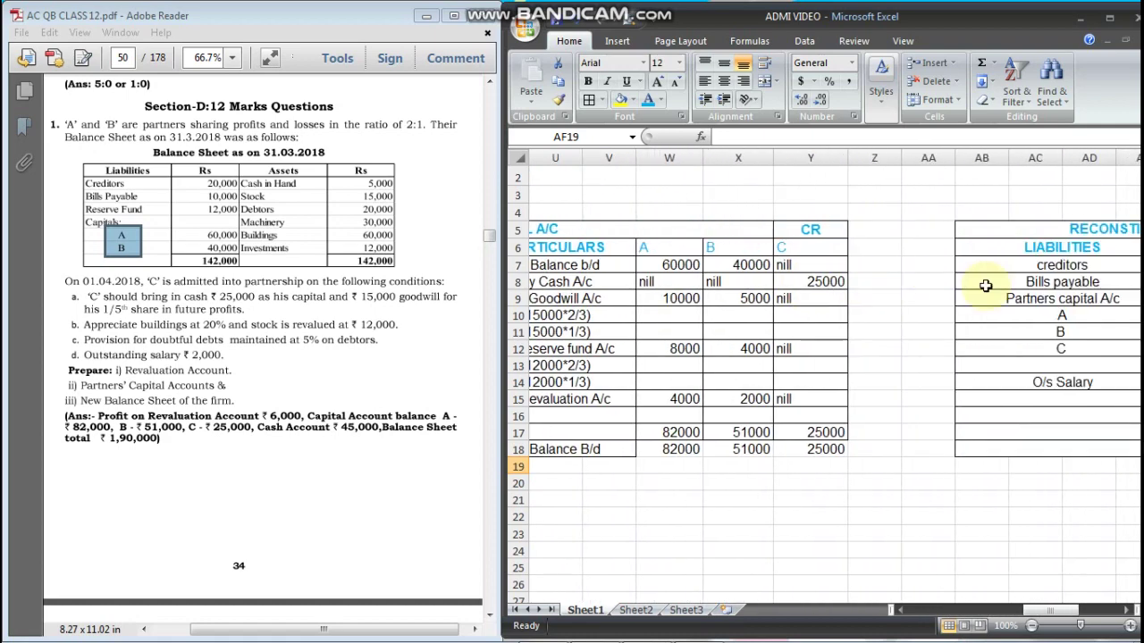
scroll(986, 285, right, 3)
scroll(998, 294, left, 7)
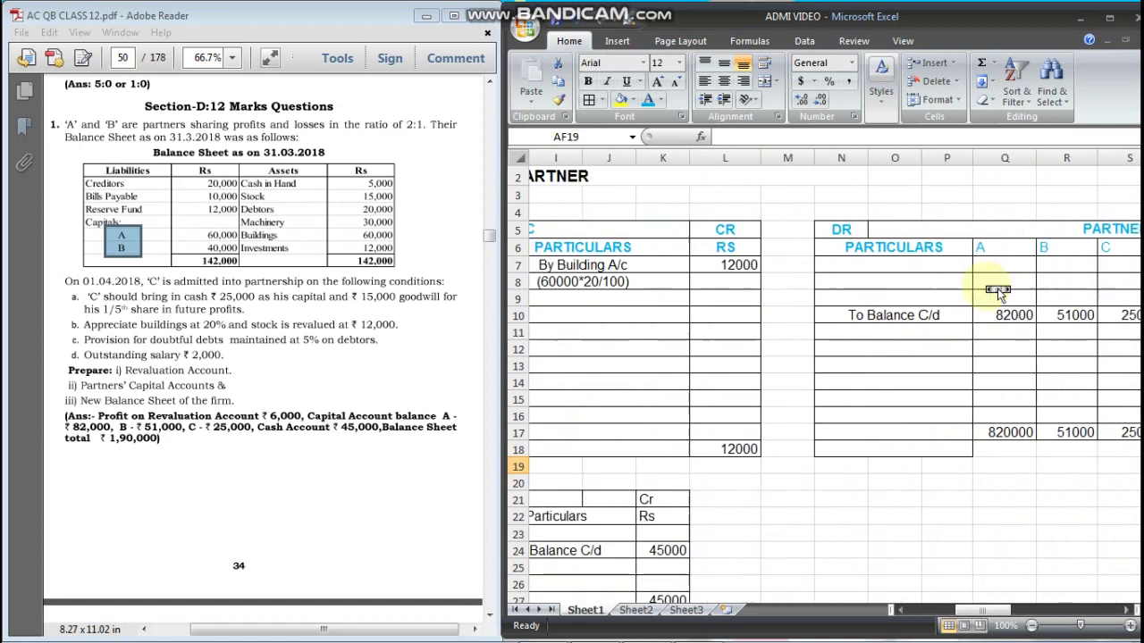
scroll(992, 297, down, 1)
scroll(989, 297, down, 1)
scroll(982, 293, left, 3)
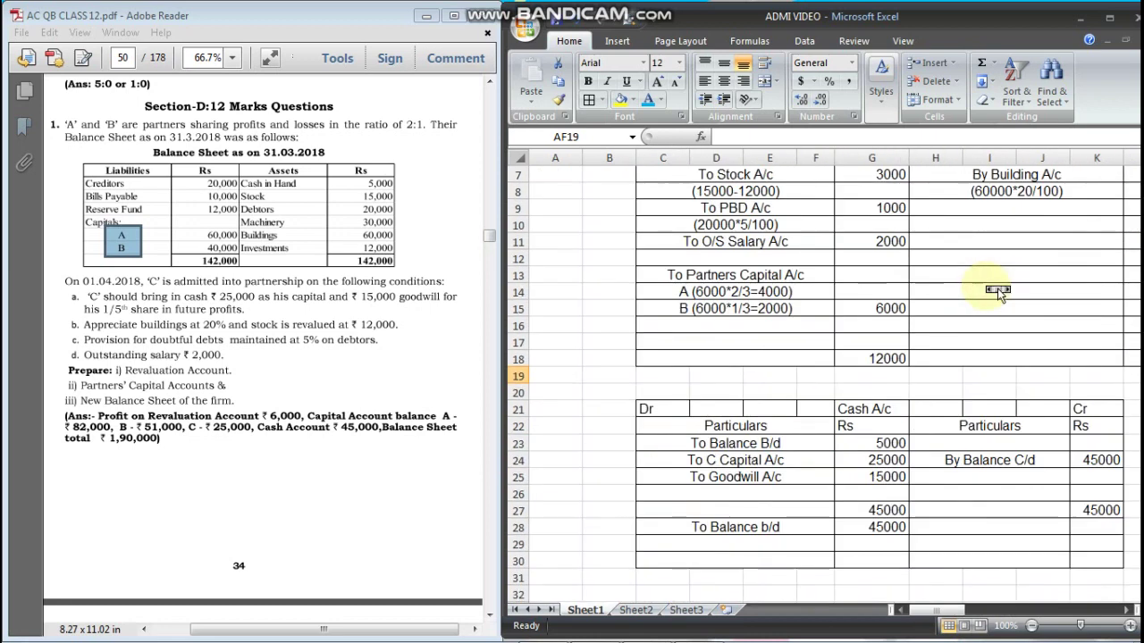